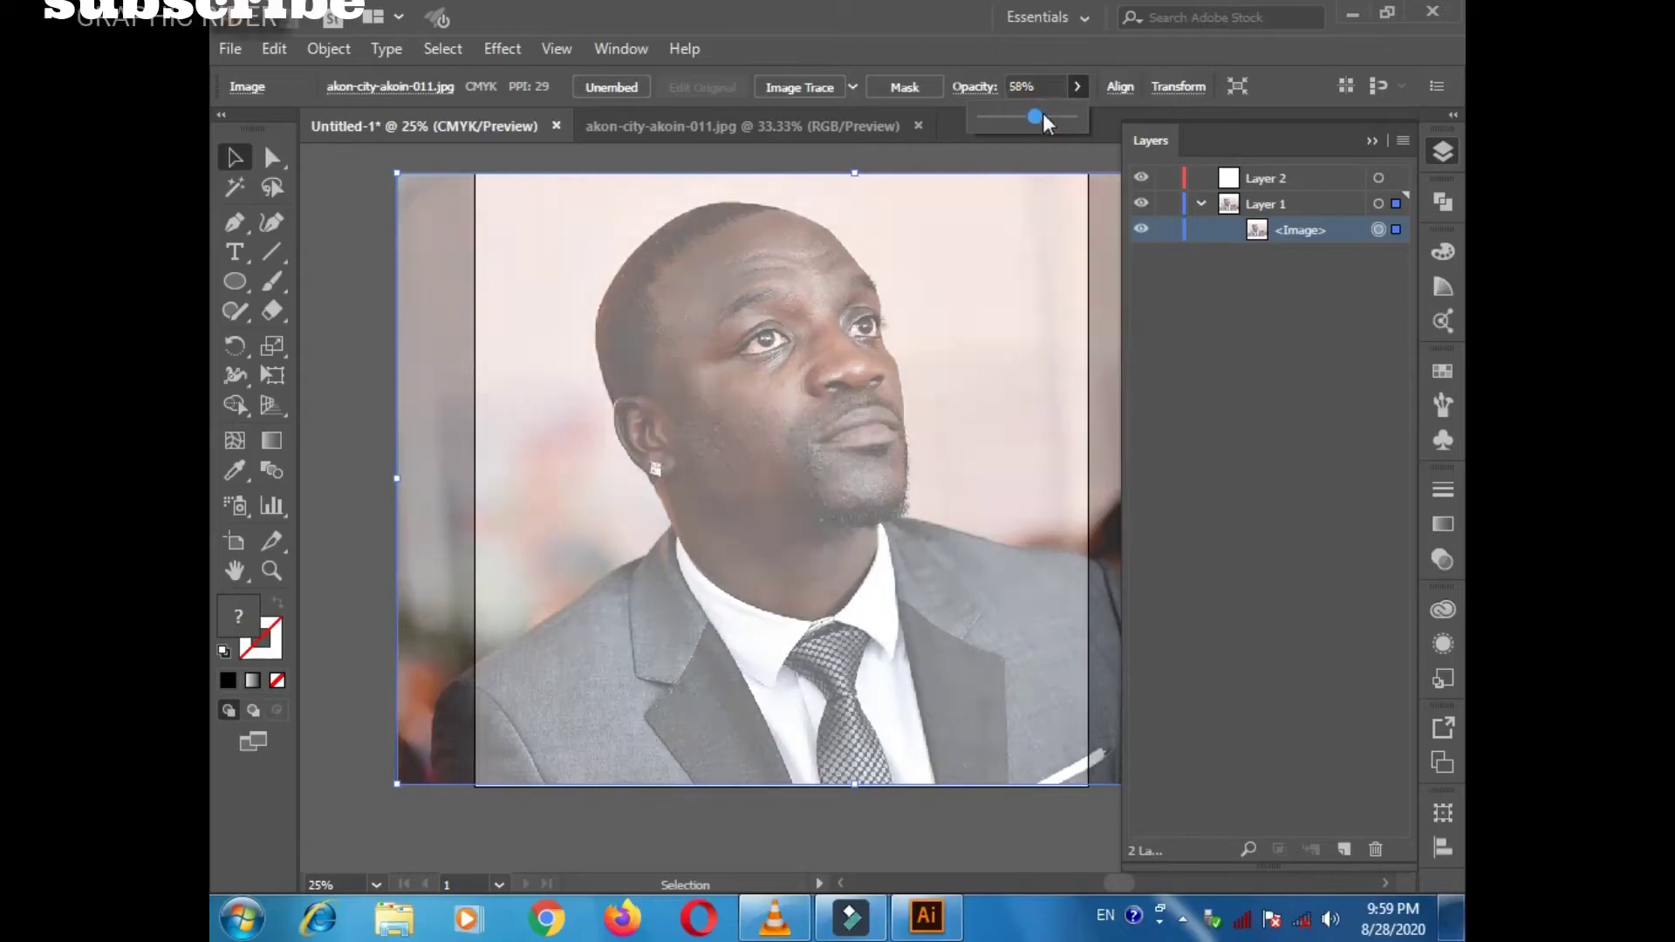
Make Layer 2 active, collapse the photo layer, zoom in, and set the brush stroke to 0.25 pt.
{"action": "key", "text": "ctrl+shift+a"}
{"action": "left_click", "coordinate": [1265, 177]}
{"action": "left_click", "coordinate": [272, 281]}
{"action": "scroll", "coordinate": [757, 427], "scroll_direction": "up", "scroll_amount": 4}
{"action": "scroll", "coordinate": [757, 427], "scroll_direction": "up", "scroll_amount": 1}
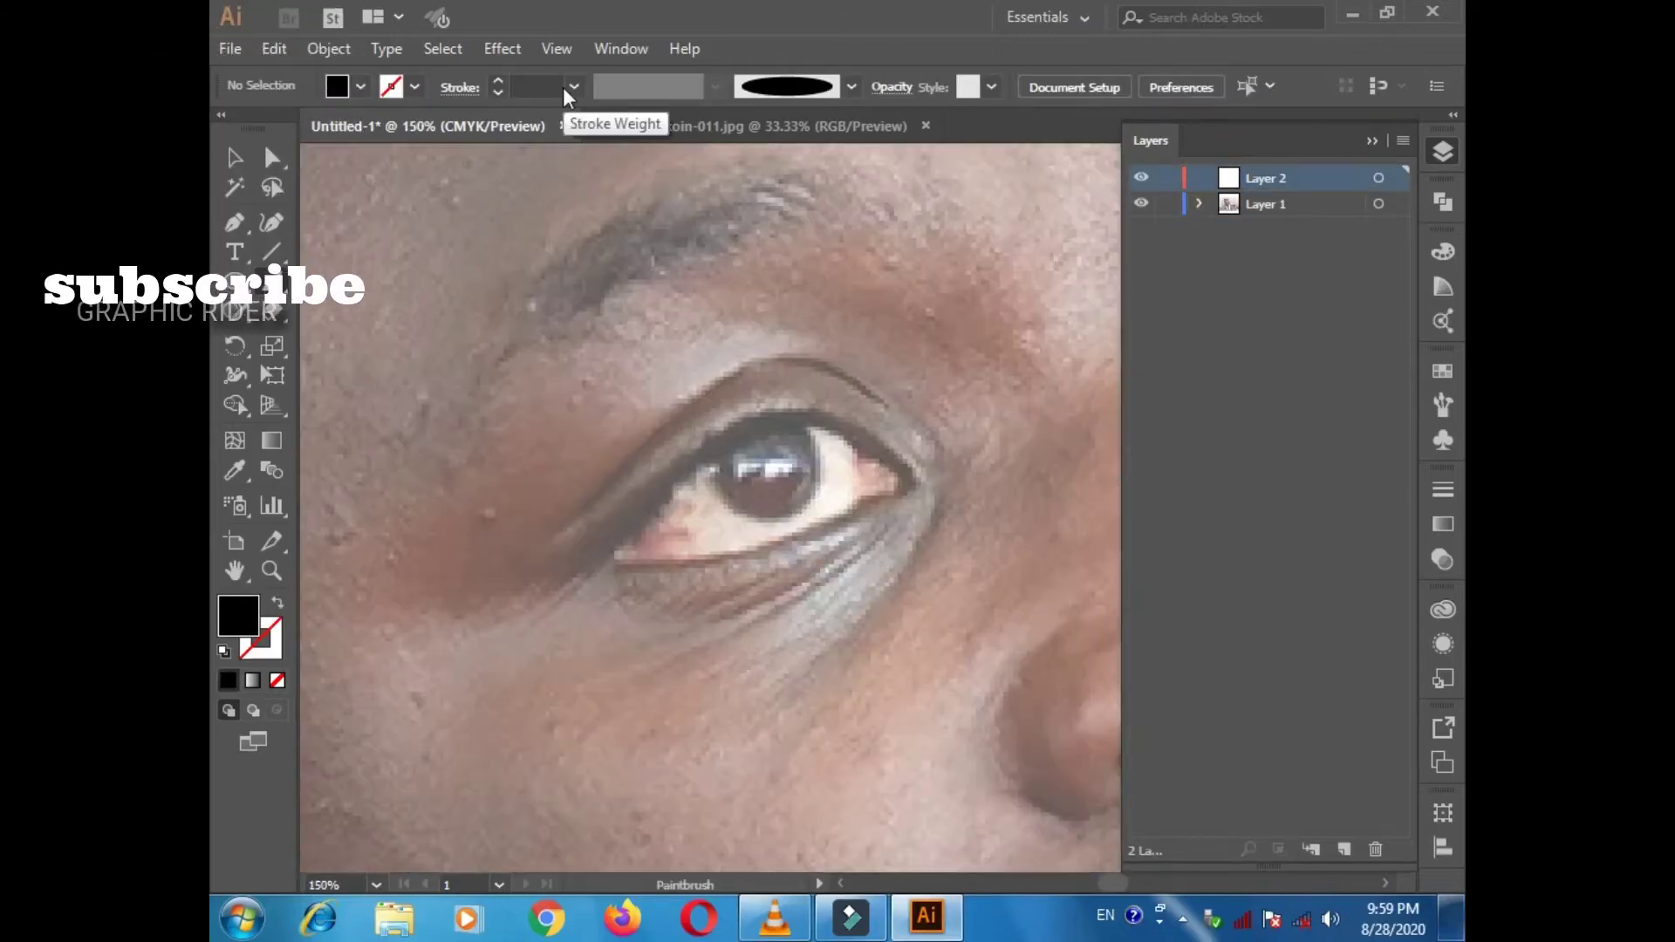
{"action": "left_click", "coordinate": [574, 86]}
{"action": "left_click", "coordinate": [534, 106]}
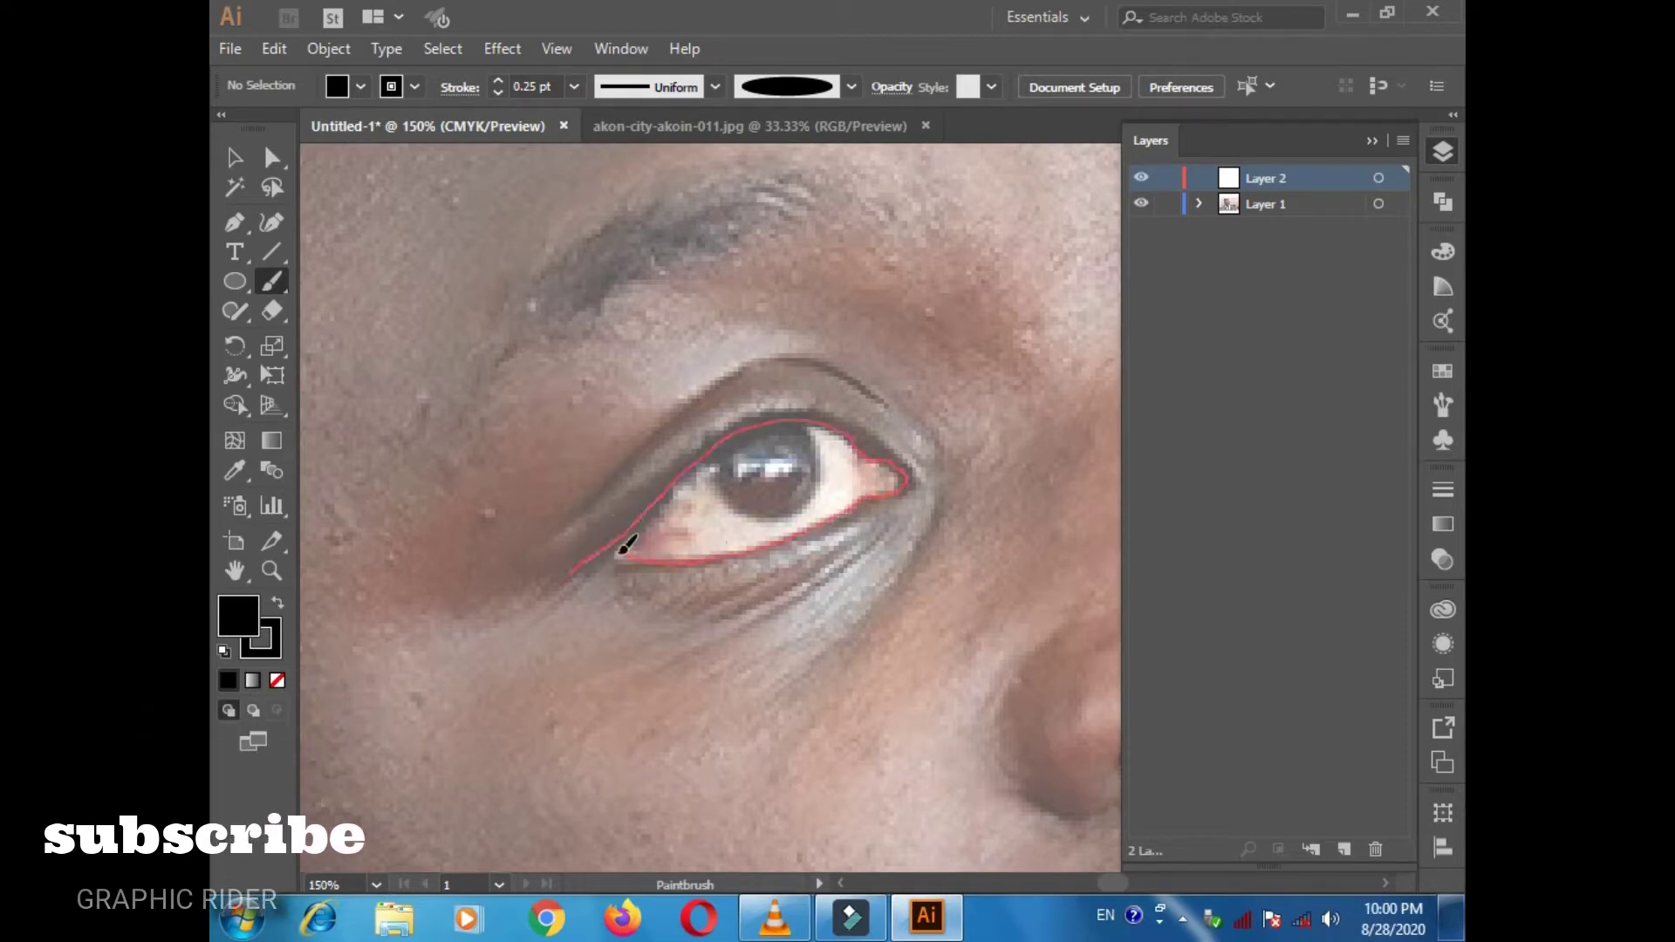
Trace the first eye's outline, eyelid, under-eye crease, outer corner and iris, undoing a stray stroke.
{"action": "left_click_drag", "start_coordinate": [625, 545], "coordinate": [615, 558]}
{"action": "left_click_drag", "start_coordinate": [868, 377], "coordinate": [938, 443]}
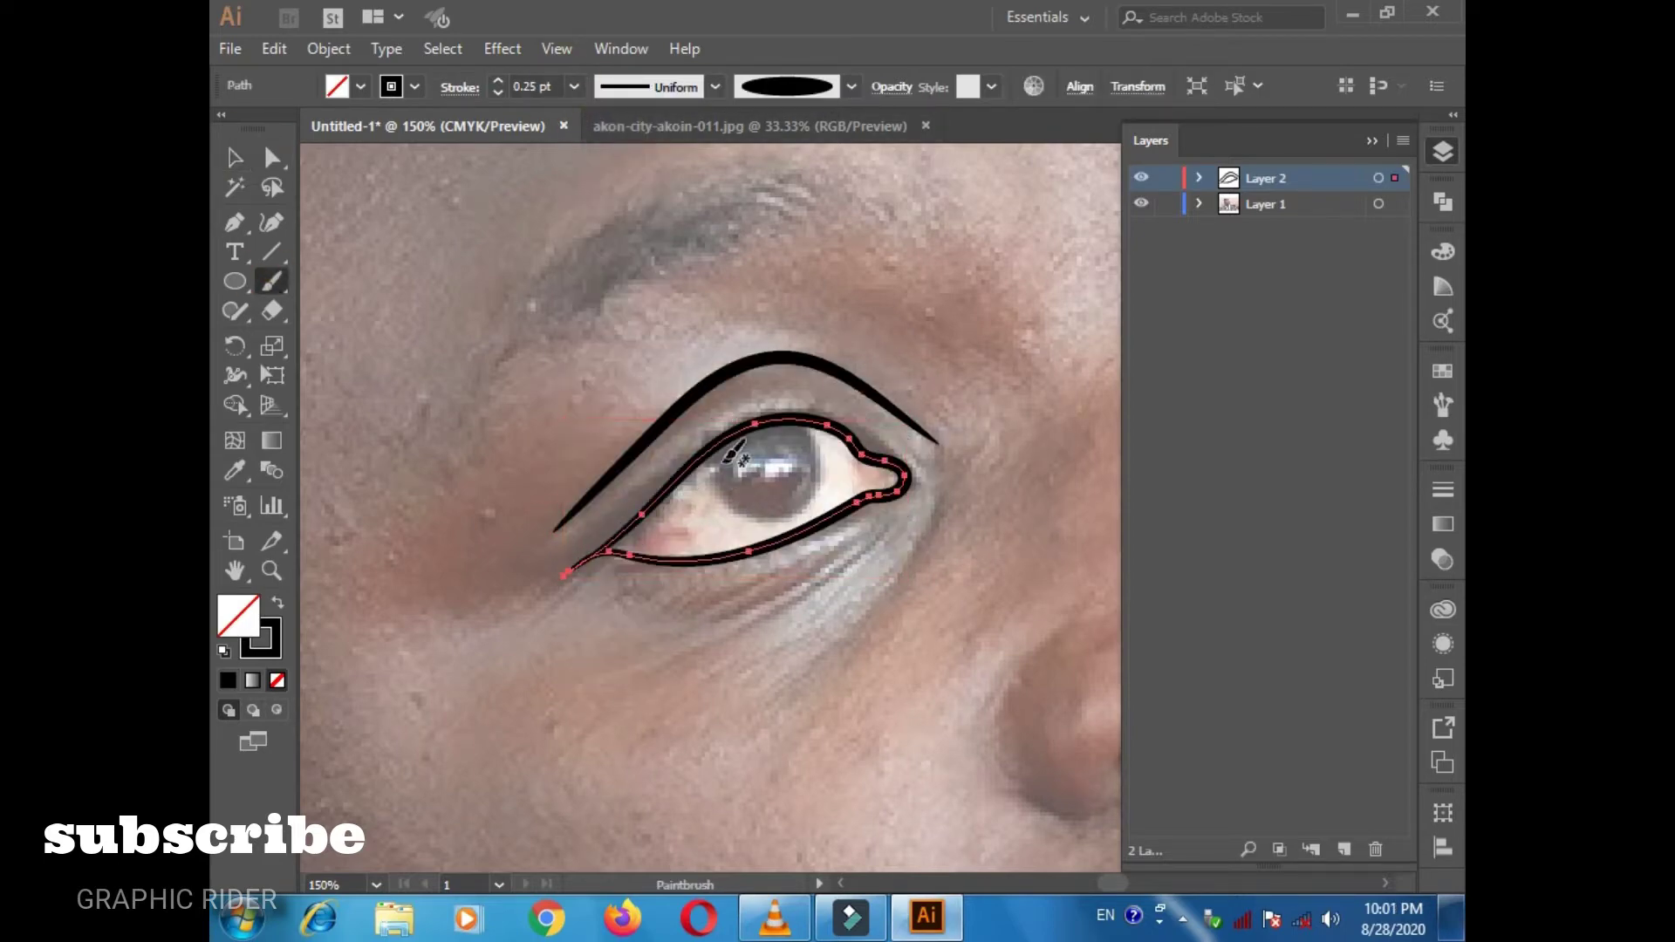
{"action": "left_click_drag", "start_coordinate": [880, 534], "coordinate": [684, 656]}
{"action": "left_click_drag", "start_coordinate": [933, 457], "coordinate": [911, 567]}
{"action": "left_click_drag", "start_coordinate": [818, 489], "coordinate": [777, 475]}
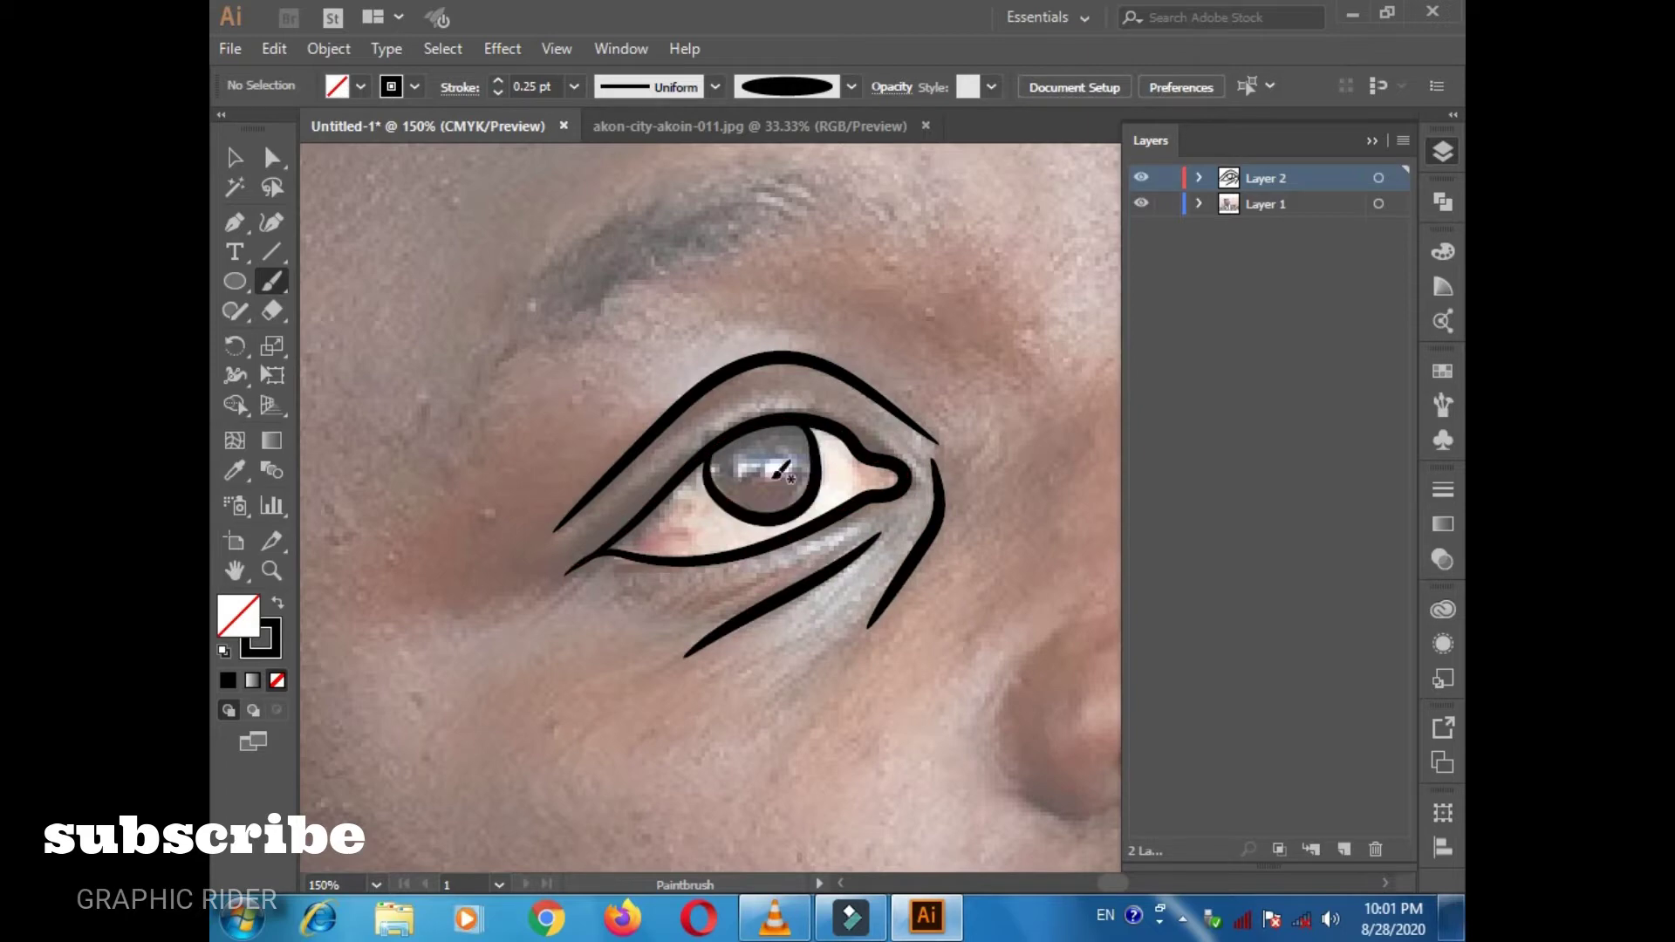
{"action": "key", "text": "ctrl+z"}
{"action": "scroll", "coordinate": [770, 341], "scroll_direction": "up", "scroll_amount": 3}
Trace the eyebrow, then the other eye with its upper curve and two under-eye creases.
{"action": "left_click_drag", "start_coordinate": [888, 414], "coordinate": [647, 375]}
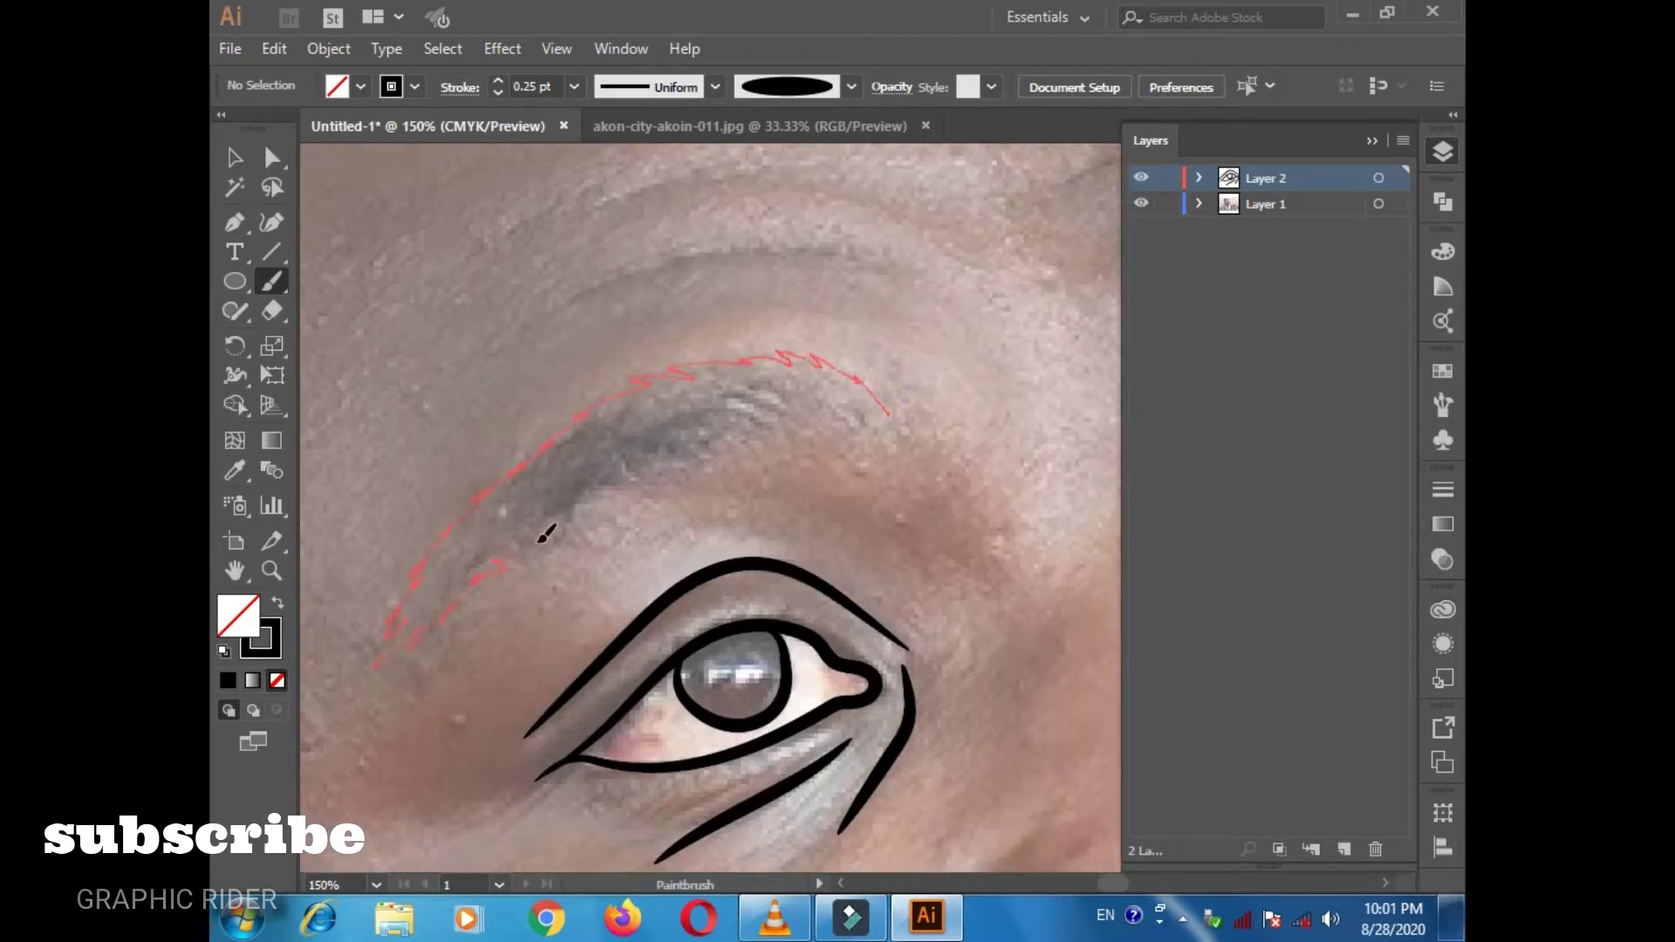
{"action": "mouse_move", "coordinate": [546, 532]}
{"action": "left_mouse_down"}
{"action": "mouse_move", "coordinate": [890, 404]}
{"action": "mouse_move", "coordinate": [829, 357]}
{"action": "left_mouse_up"}
{"action": "scroll", "coordinate": [904, 546], "scroll_direction": "right", "scroll_amount": 10}
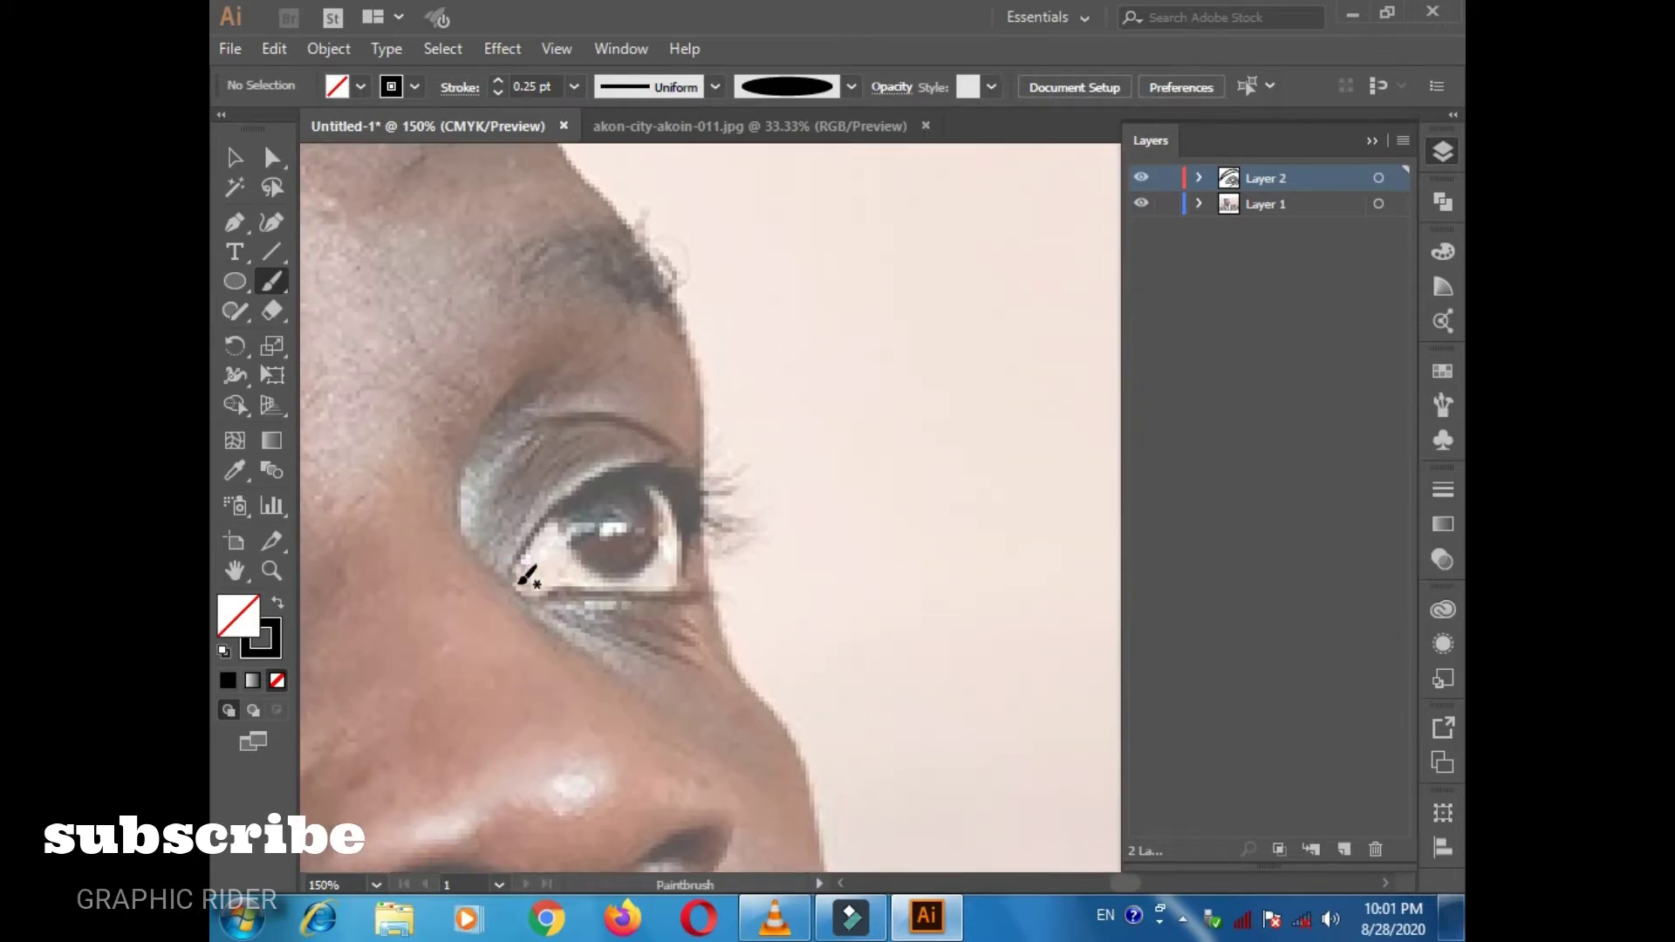
{"action": "left_click_drag", "start_coordinate": [702, 522], "coordinate": [514, 593]}
{"action": "left_click_drag", "start_coordinate": [558, 495], "coordinate": [649, 466]}
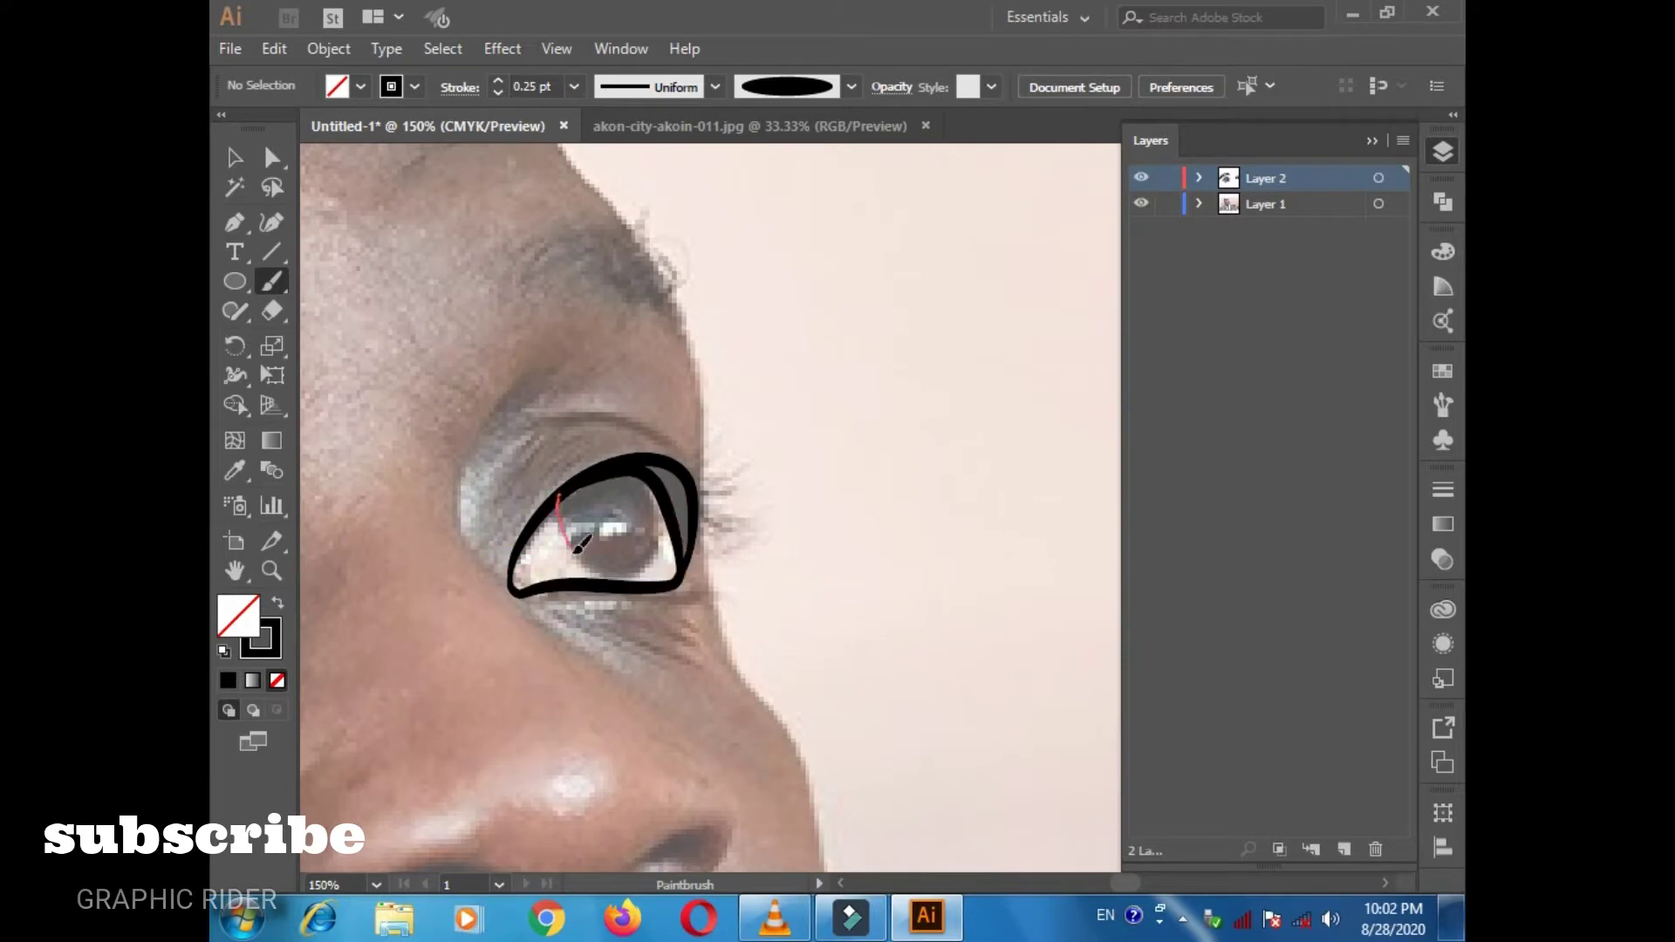
{"action": "left_click_drag", "start_coordinate": [477, 556], "coordinate": [567, 348]}
{"action": "left_click_drag", "start_coordinate": [563, 610], "coordinate": [702, 670]}
{"action": "left_click_drag", "start_coordinate": [606, 615], "coordinate": [671, 632]}
Trace the side of the nose, the face profile, the nose tip and the nostril.
{"action": "scroll", "coordinate": [617, 456], "scroll_direction": "down", "scroll_amount": 3}
{"action": "scroll", "coordinate": [618, 457], "scroll_direction": "right", "scroll_amount": 3}
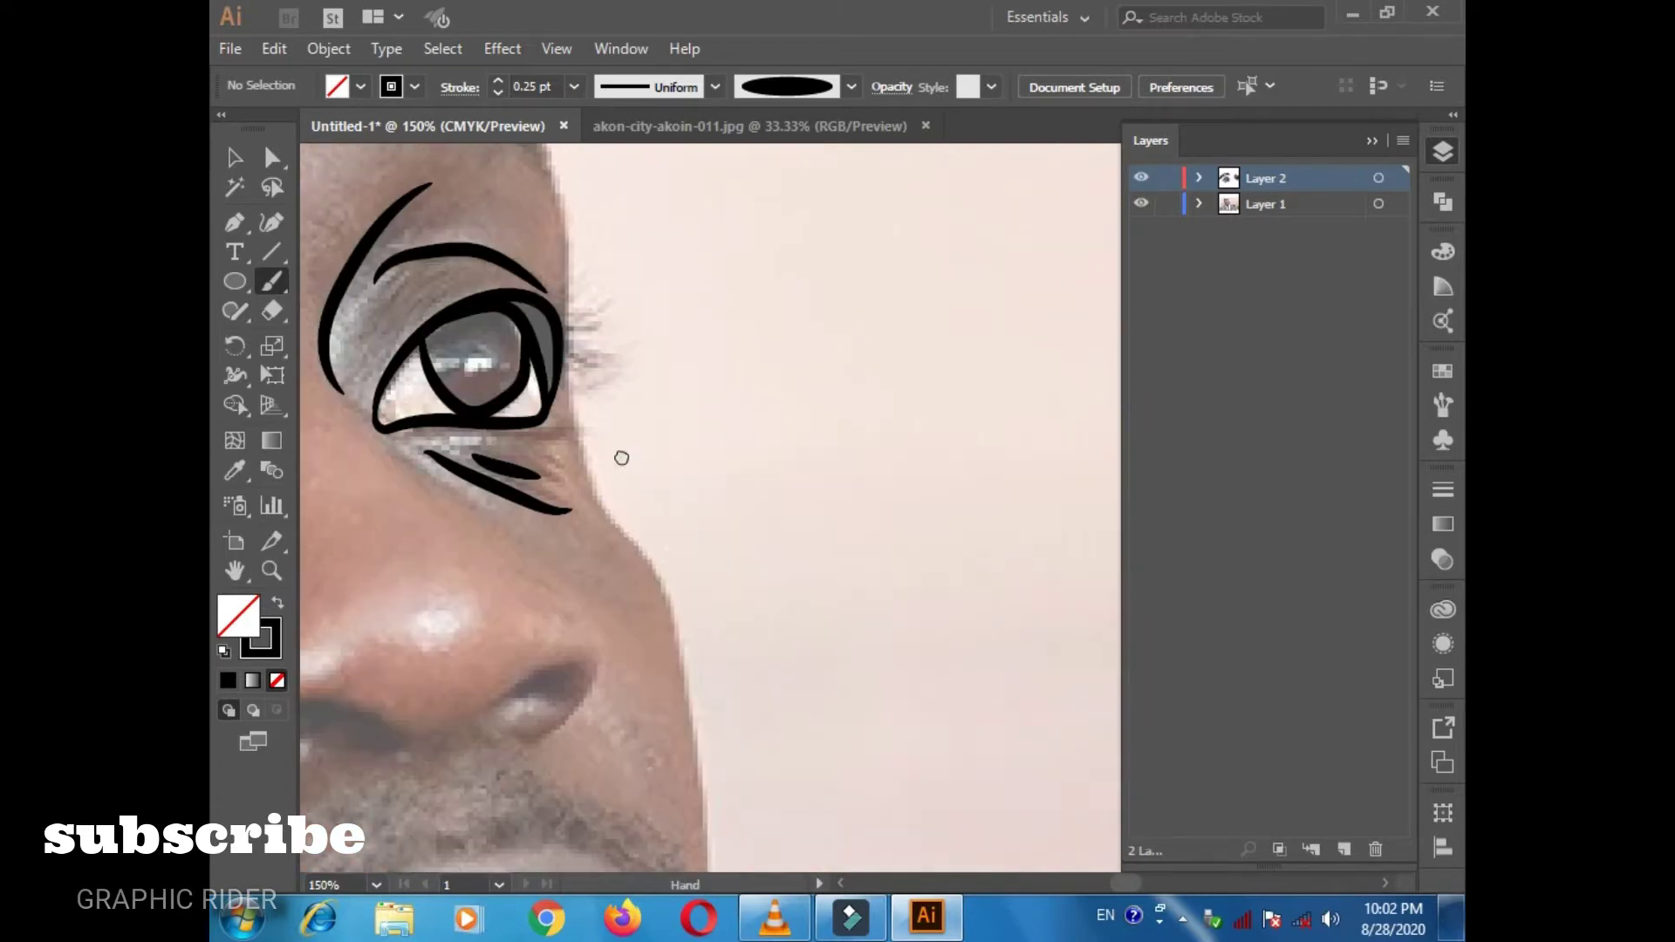
{"action": "left_click_drag", "start_coordinate": [523, 752], "coordinate": [521, 753]}
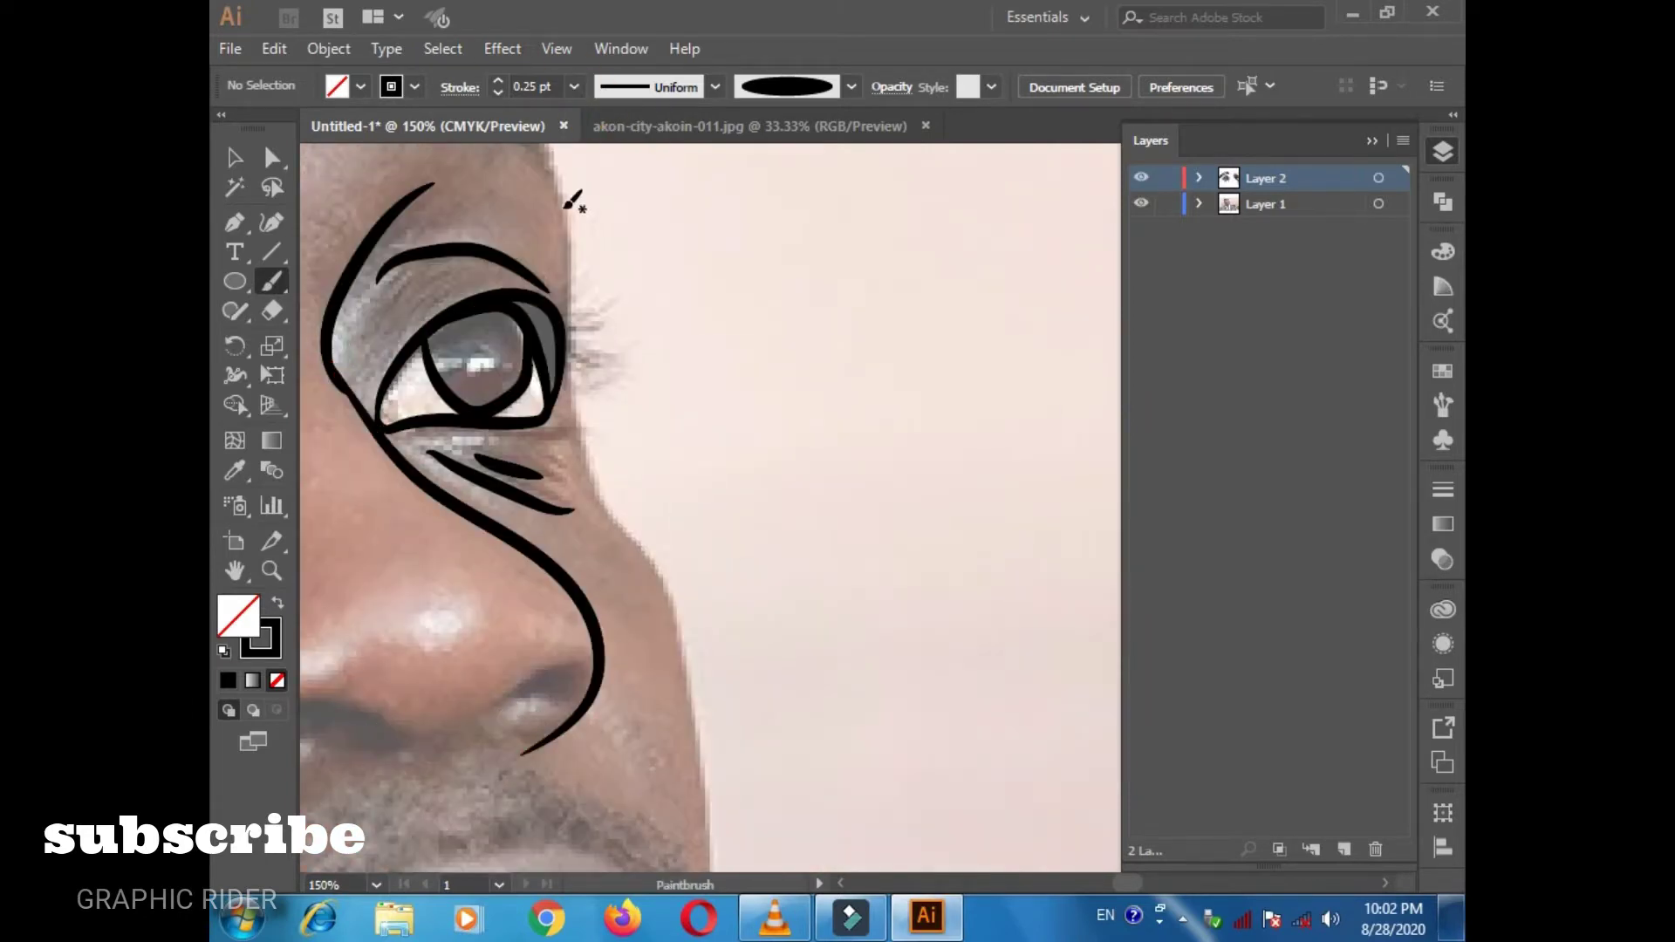
{"action": "left_click_drag", "start_coordinate": [708, 756], "coordinate": [712, 864]}
{"action": "scroll", "coordinate": [712, 863], "scroll_direction": "down", "scroll_amount": 5}
{"action": "scroll", "coordinate": [713, 864], "scroll_direction": "left", "scroll_amount": 5}
{"action": "left_click_drag", "start_coordinate": [406, 388], "coordinate": [374, 429]}
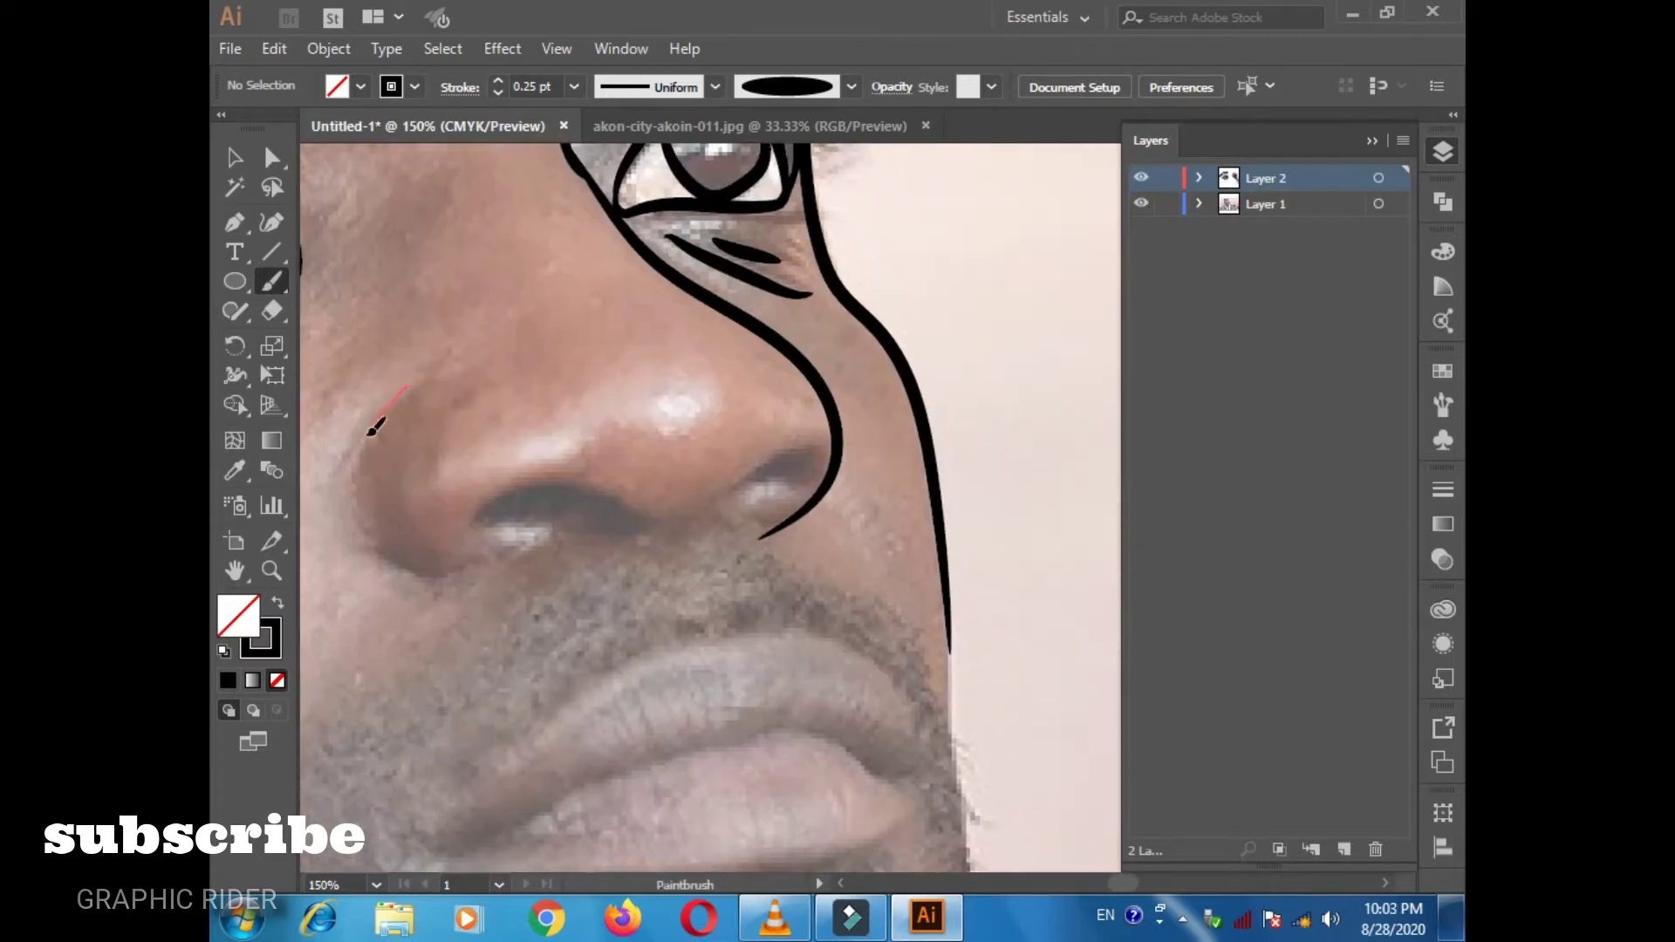
{"action": "left_click_drag", "start_coordinate": [471, 563], "coordinate": [759, 484]}
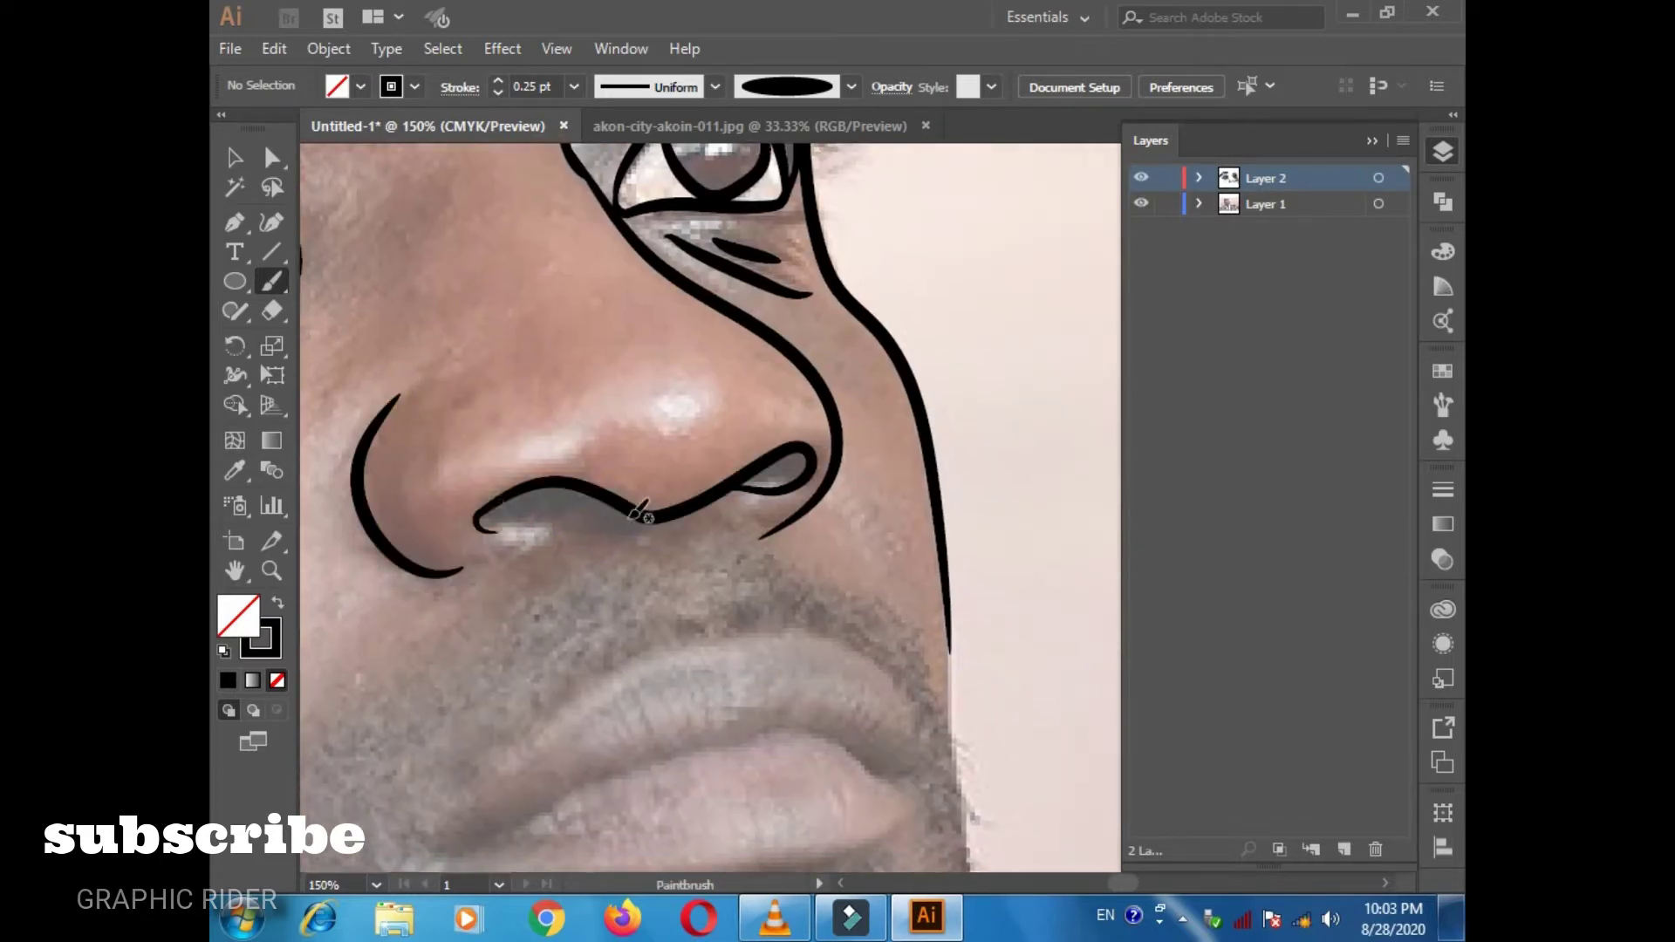
Trace the lips and the jawline around the chin.
{"action": "scroll", "coordinate": [708, 650], "scroll_direction": "down", "scroll_amount": 5}
{"action": "scroll", "coordinate": [709, 650], "scroll_direction": "left", "scroll_amount": 1}
{"action": "mouse_move", "coordinate": [471, 617]}
{"action": "left_mouse_down"}
{"action": "mouse_move", "coordinate": [526, 614]}
{"action": "mouse_move", "coordinate": [684, 434]}
{"action": "mouse_move", "coordinate": [967, 541]}
{"action": "left_mouse_up"}
{"action": "scroll", "coordinate": [882, 528], "scroll_direction": "down", "scroll_amount": 3}
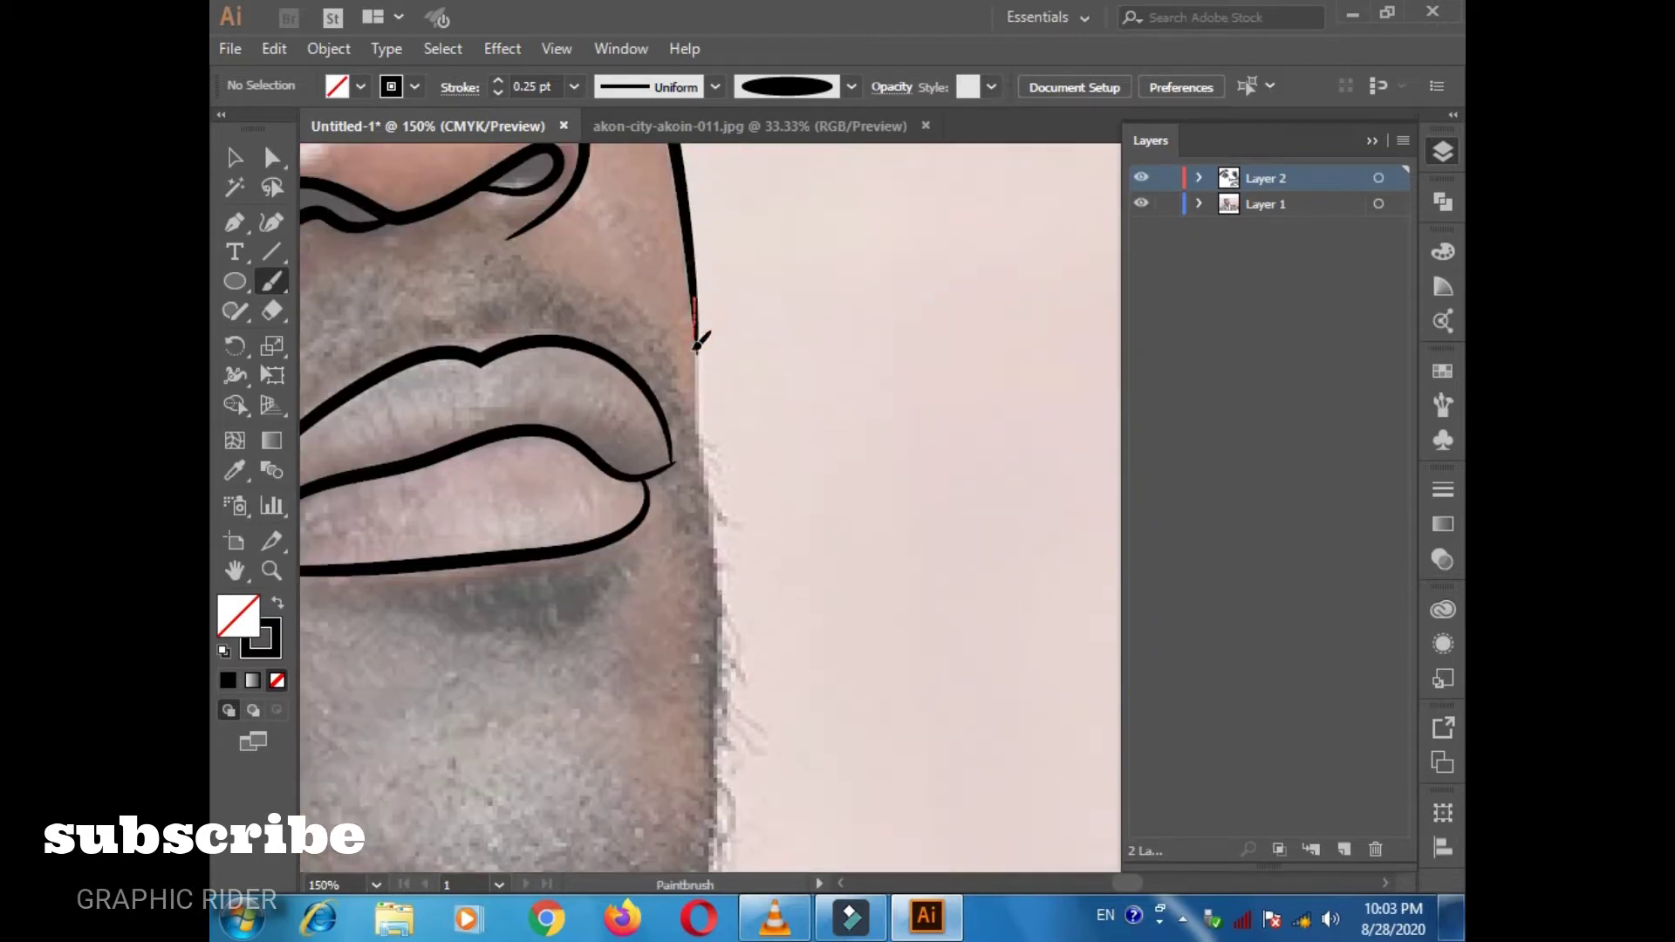
{"action": "left_click_drag", "start_coordinate": [693, 288], "coordinate": [698, 759]}
{"action": "scroll", "coordinate": [606, 659], "scroll_direction": "down", "scroll_amount": 4}
{"action": "left_click_drag", "start_coordinate": [882, 458], "coordinate": [350, 575]}
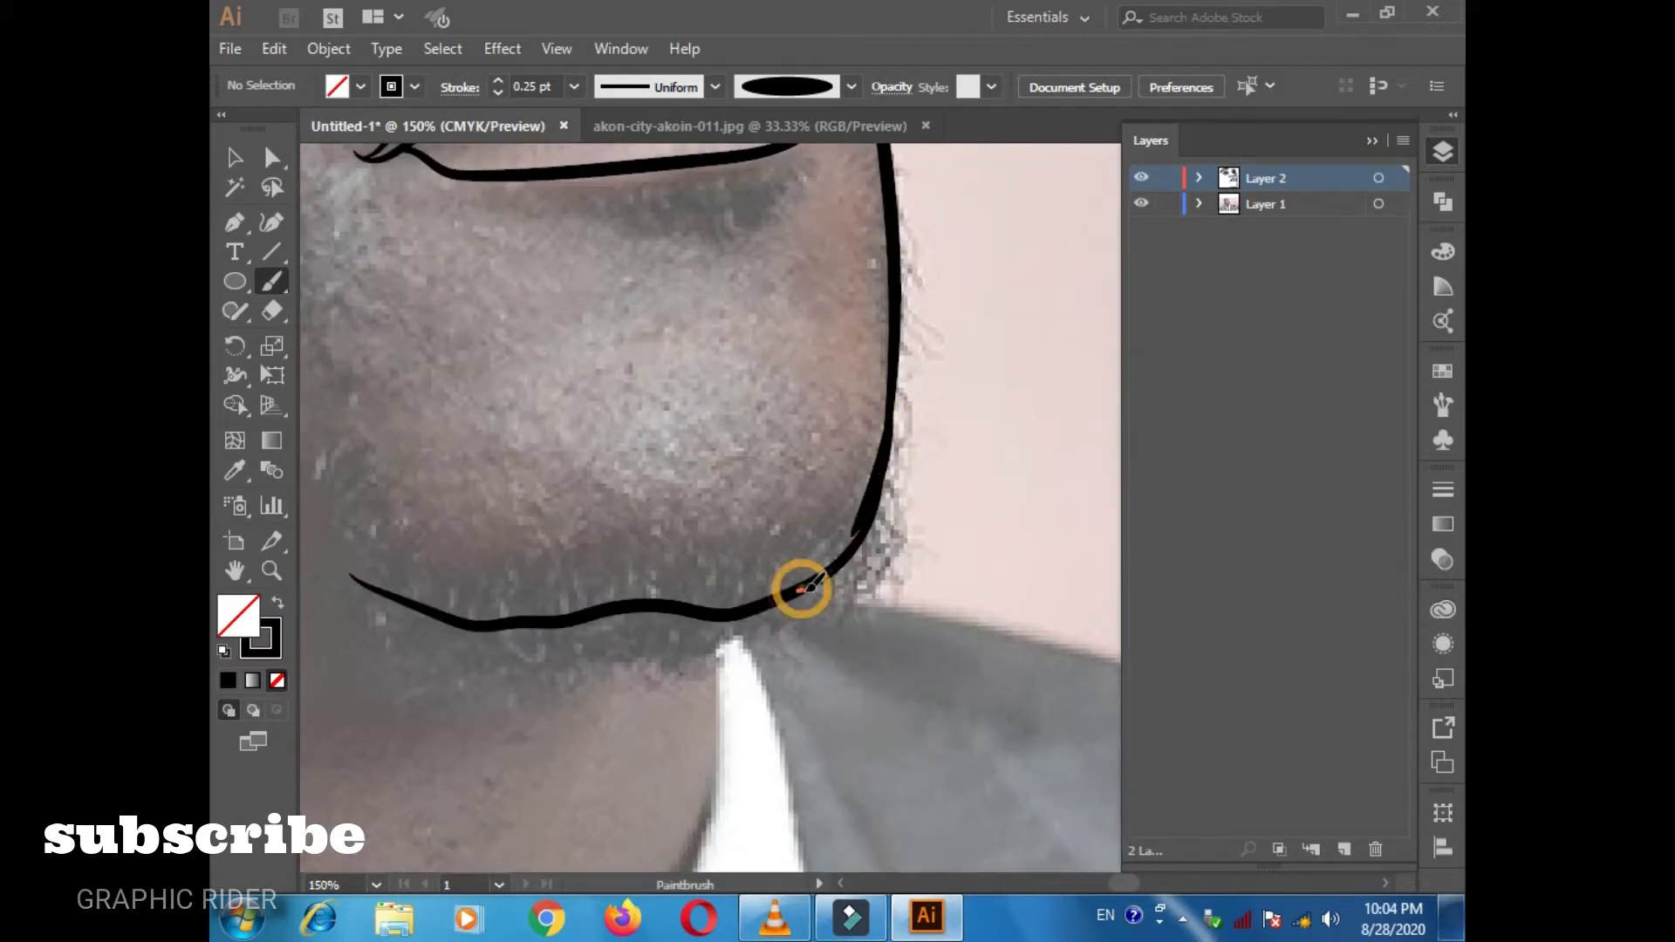
{"action": "scroll", "coordinate": [812, 587], "scroll_direction": "up", "scroll_amount": 5}
{"action": "scroll", "coordinate": [729, 553], "scroll_direction": "up", "scroll_amount": 5}
{"action": "left_click_drag", "start_coordinate": [916, 541], "coordinate": [454, 462]}
Draw two forehead creases and the scalp edge down the head, redrawing one botched stroke.
{"action": "scroll", "coordinate": [925, 474], "scroll_direction": "right", "scroll_amount": 5}
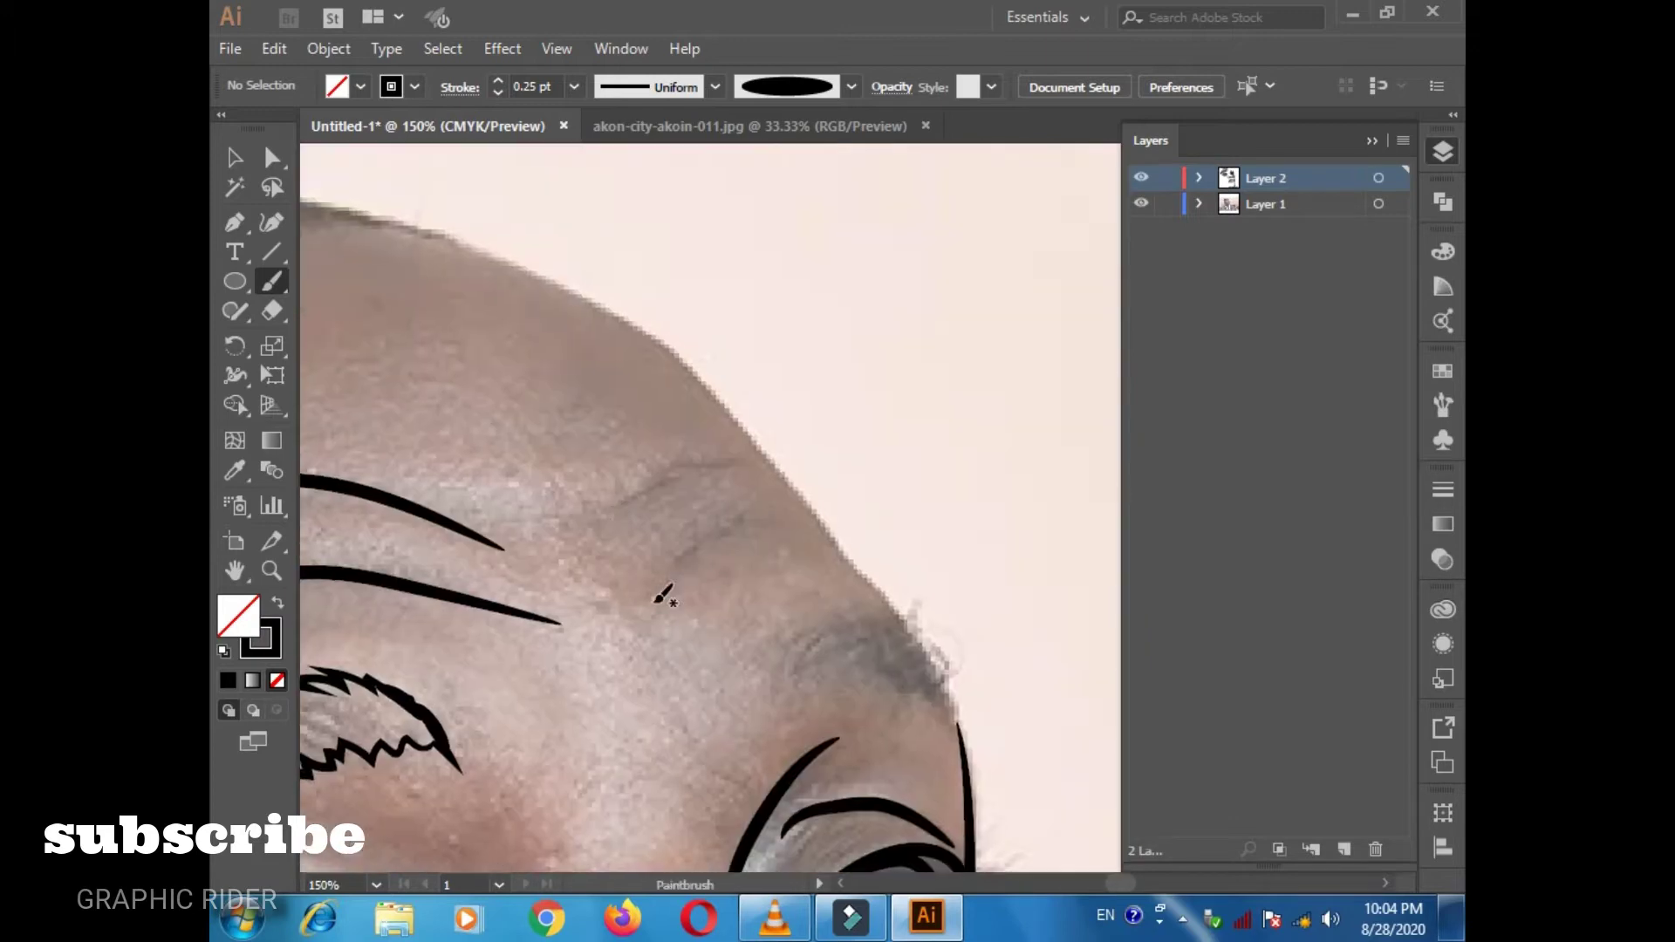
{"action": "left_click_drag", "start_coordinate": [660, 595], "coordinate": [774, 500]}
{"action": "left_click_drag", "start_coordinate": [616, 521], "coordinate": [715, 455]}
{"action": "left_click_drag", "start_coordinate": [381, 213], "coordinate": [513, 238]}
{"action": "left_click_drag", "start_coordinate": [935, 651], "coordinate": [940, 648]}
{"action": "key", "text": "ctrl+z"}
{"action": "left_click_drag", "start_coordinate": [350, 220], "coordinate": [526, 269]}
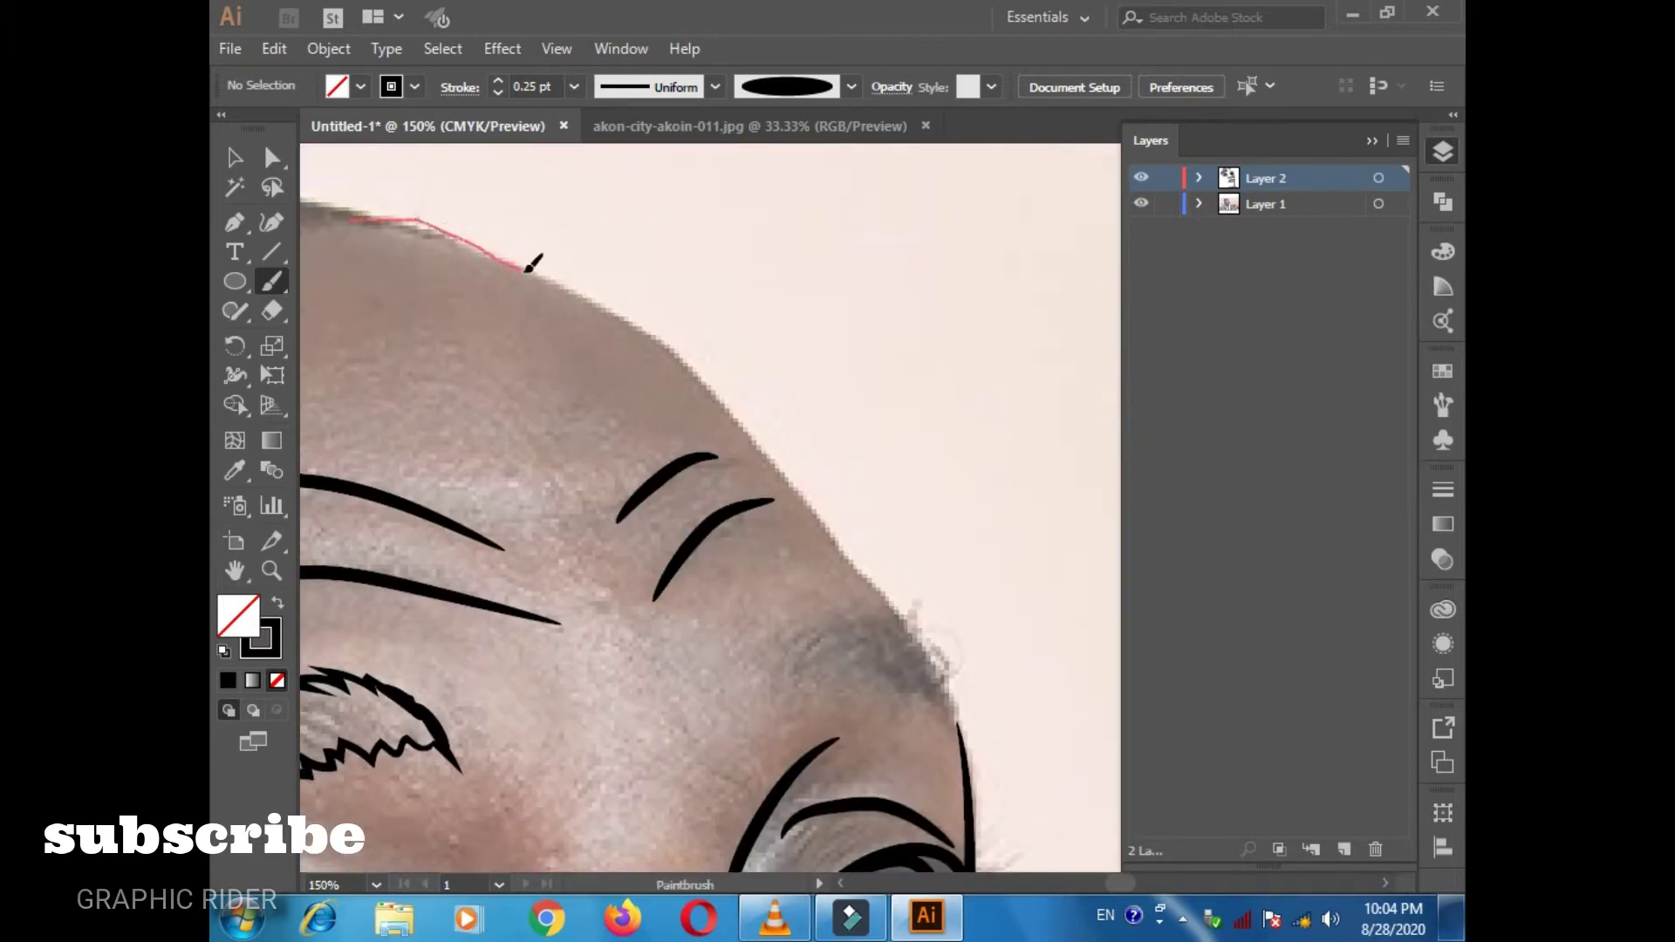
{"action": "left_click_drag", "start_coordinate": [806, 499], "coordinate": [899, 623]}
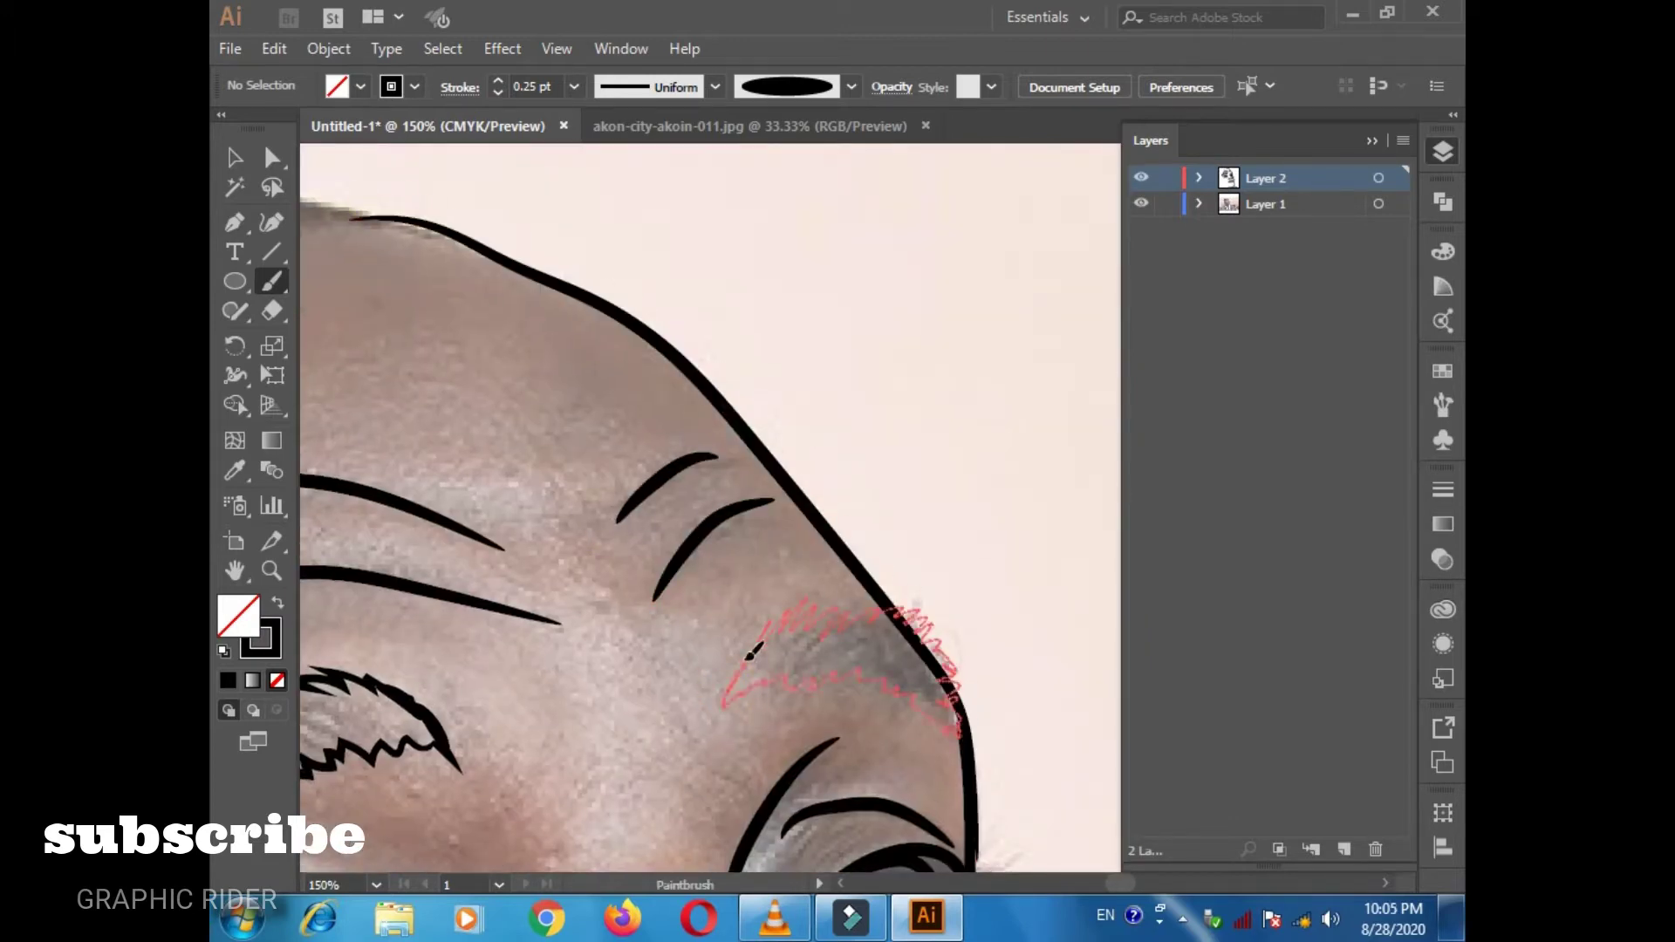
Draw the jagged hairline and the back edge of the head.
{"action": "scroll", "coordinate": [661, 481], "scroll_direction": "up", "scroll_amount": 5}
{"action": "scroll", "coordinate": [661, 481], "scroll_direction": "left", "scroll_amount": 5}
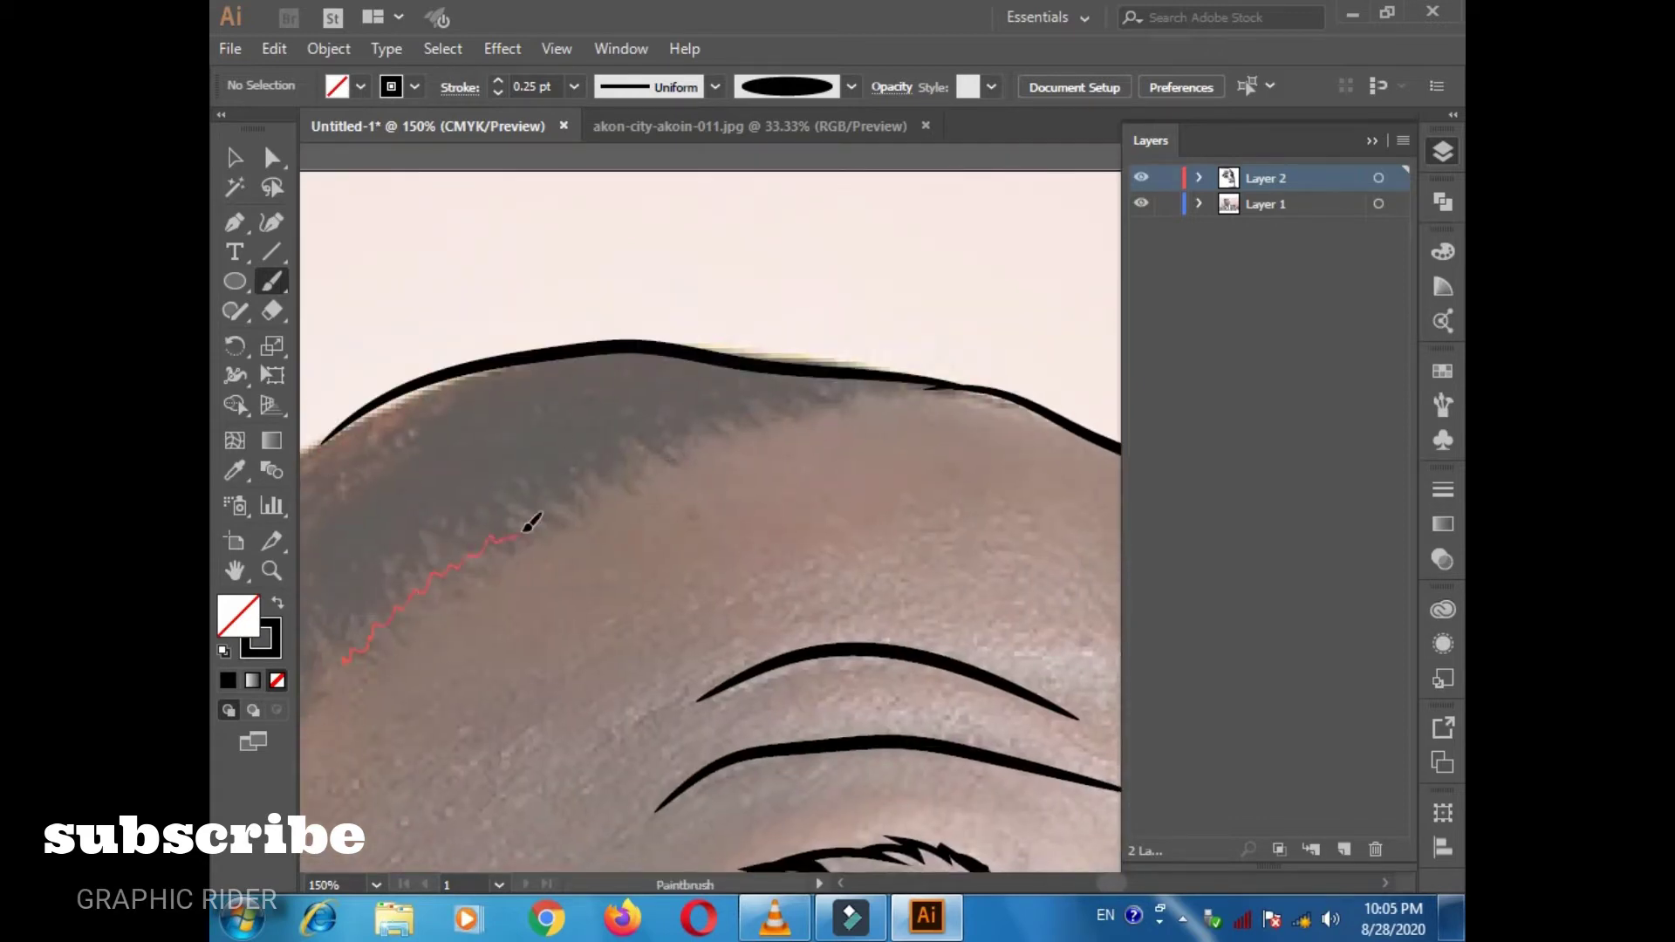
{"action": "scroll", "coordinate": [1095, 423], "scroll_direction": "down", "scroll_amount": 3}
{"action": "left_click_drag", "start_coordinate": [579, 702], "coordinate": [558, 567]}
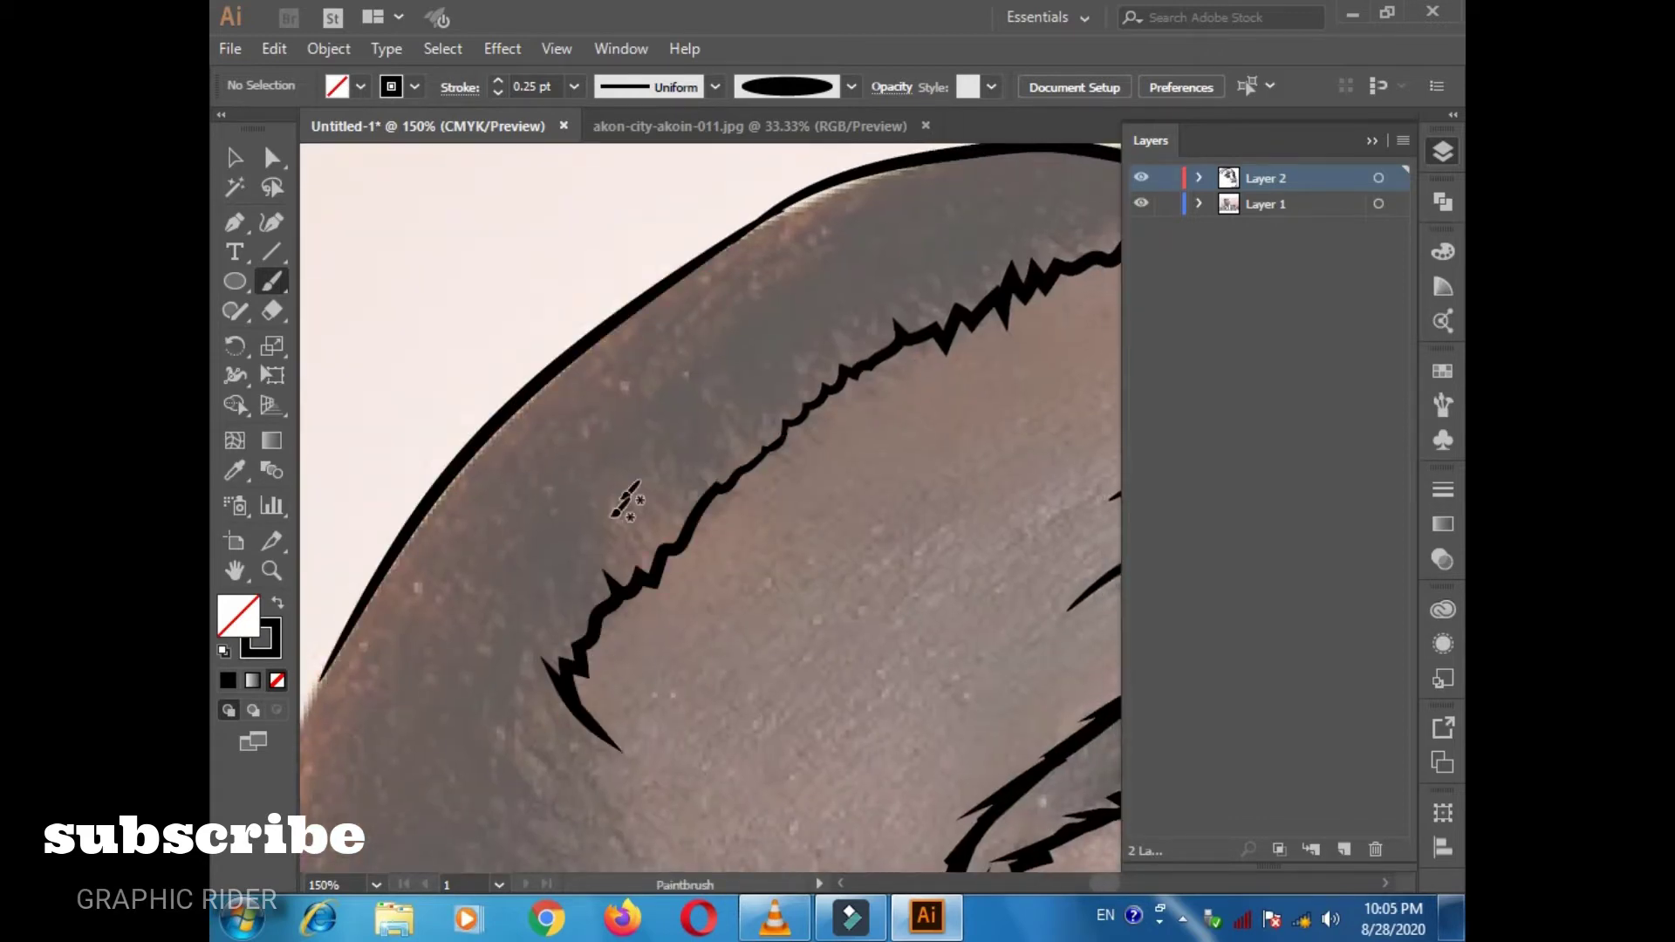
{"action": "scroll", "coordinate": [620, 493], "scroll_direction": "down", "scroll_amount": 5}
{"action": "left_click", "coordinate": [1183, 918]}
{"action": "left_click", "coordinate": [329, 204]}
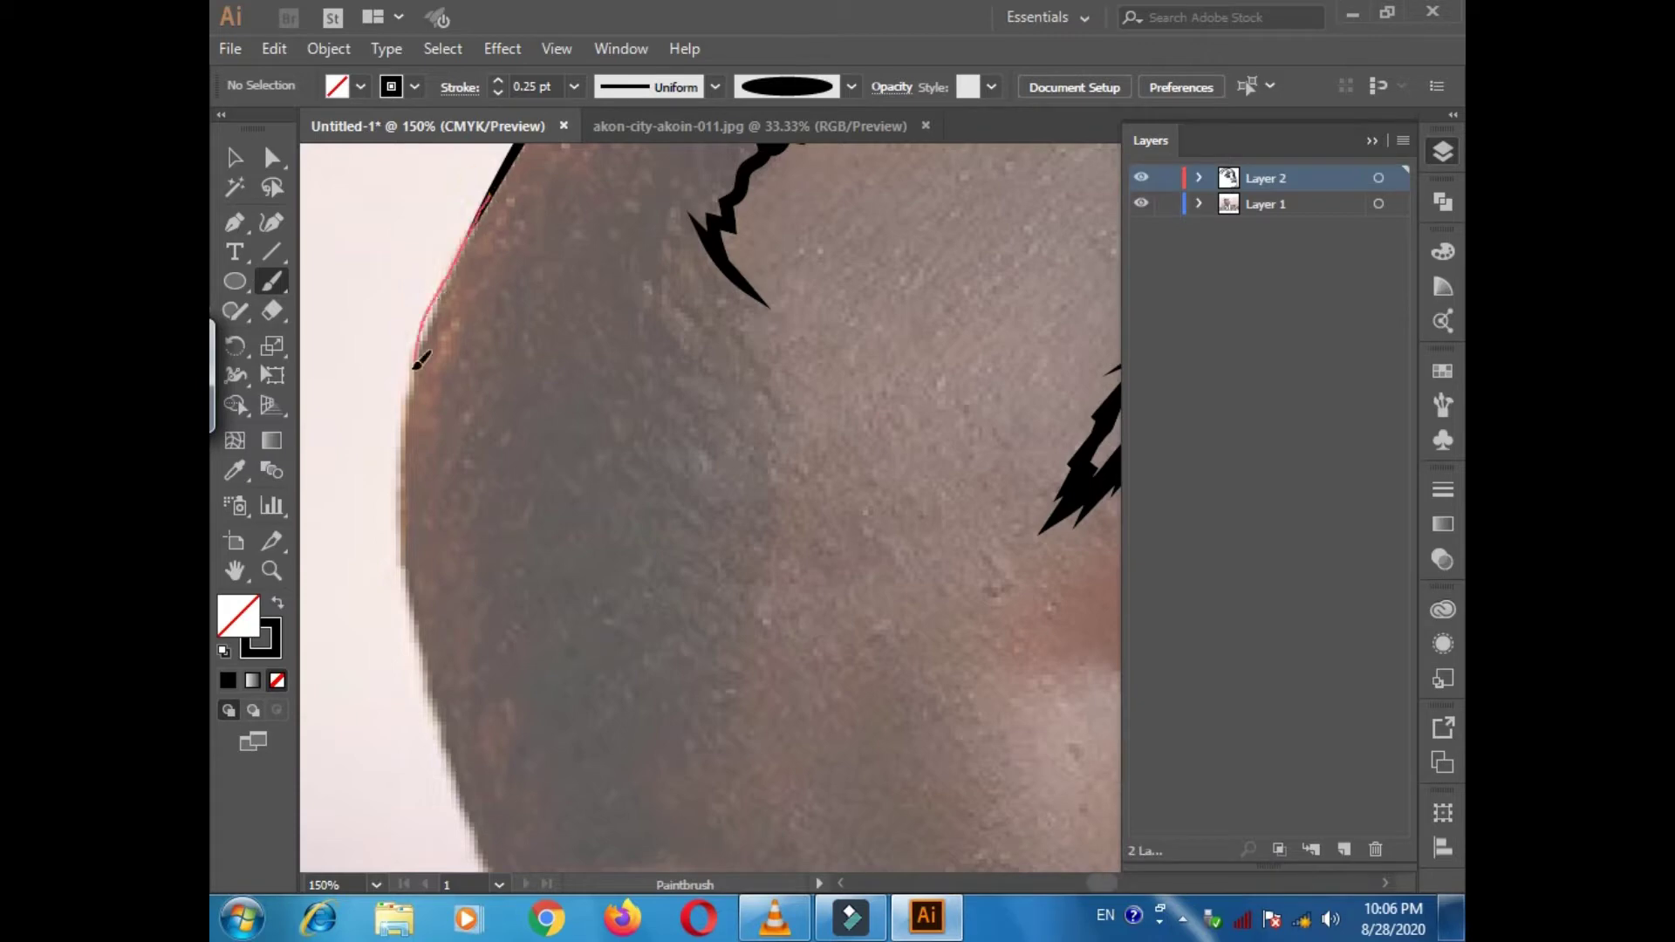
{"action": "left_click_drag", "start_coordinate": [419, 362], "coordinate": [490, 871]}
{"action": "scroll", "coordinate": [668, 706], "scroll_direction": "down", "scroll_amount": 5}
{"action": "left_click_drag", "start_coordinate": [768, 787], "coordinate": [782, 839]}
Outline the ear with its inner lines and earring.
{"action": "left_click_drag", "start_coordinate": [667, 443], "coordinate": [789, 646]}
{"action": "left_click_drag", "start_coordinate": [682, 517], "coordinate": [741, 596]}
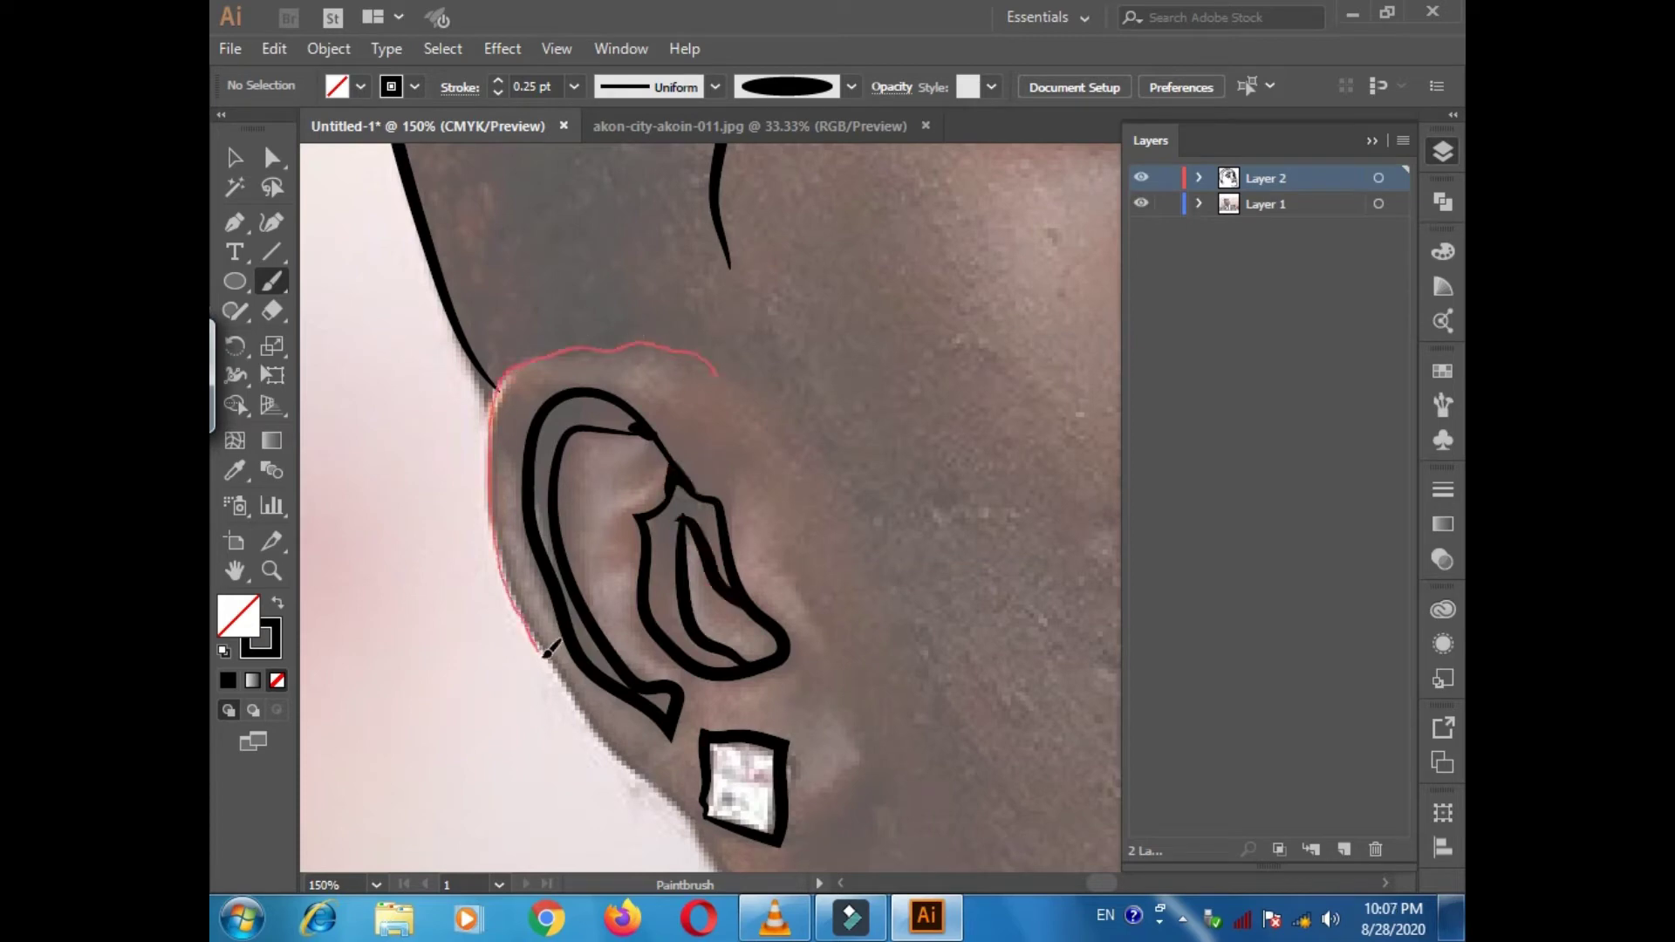
{"action": "left_click_drag", "start_coordinate": [549, 649], "coordinate": [547, 654]}
{"action": "scroll", "coordinate": [681, 454], "scroll_direction": "down", "scroll_amount": 4}
{"action": "scroll", "coordinate": [637, 510], "scroll_direction": "up", "scroll_amount": 3}
{"action": "scroll", "coordinate": [610, 523], "scroll_direction": "up", "scroll_amount": 3}
{"action": "scroll", "coordinate": [610, 532], "scroll_direction": "right", "scroll_amount": 2}
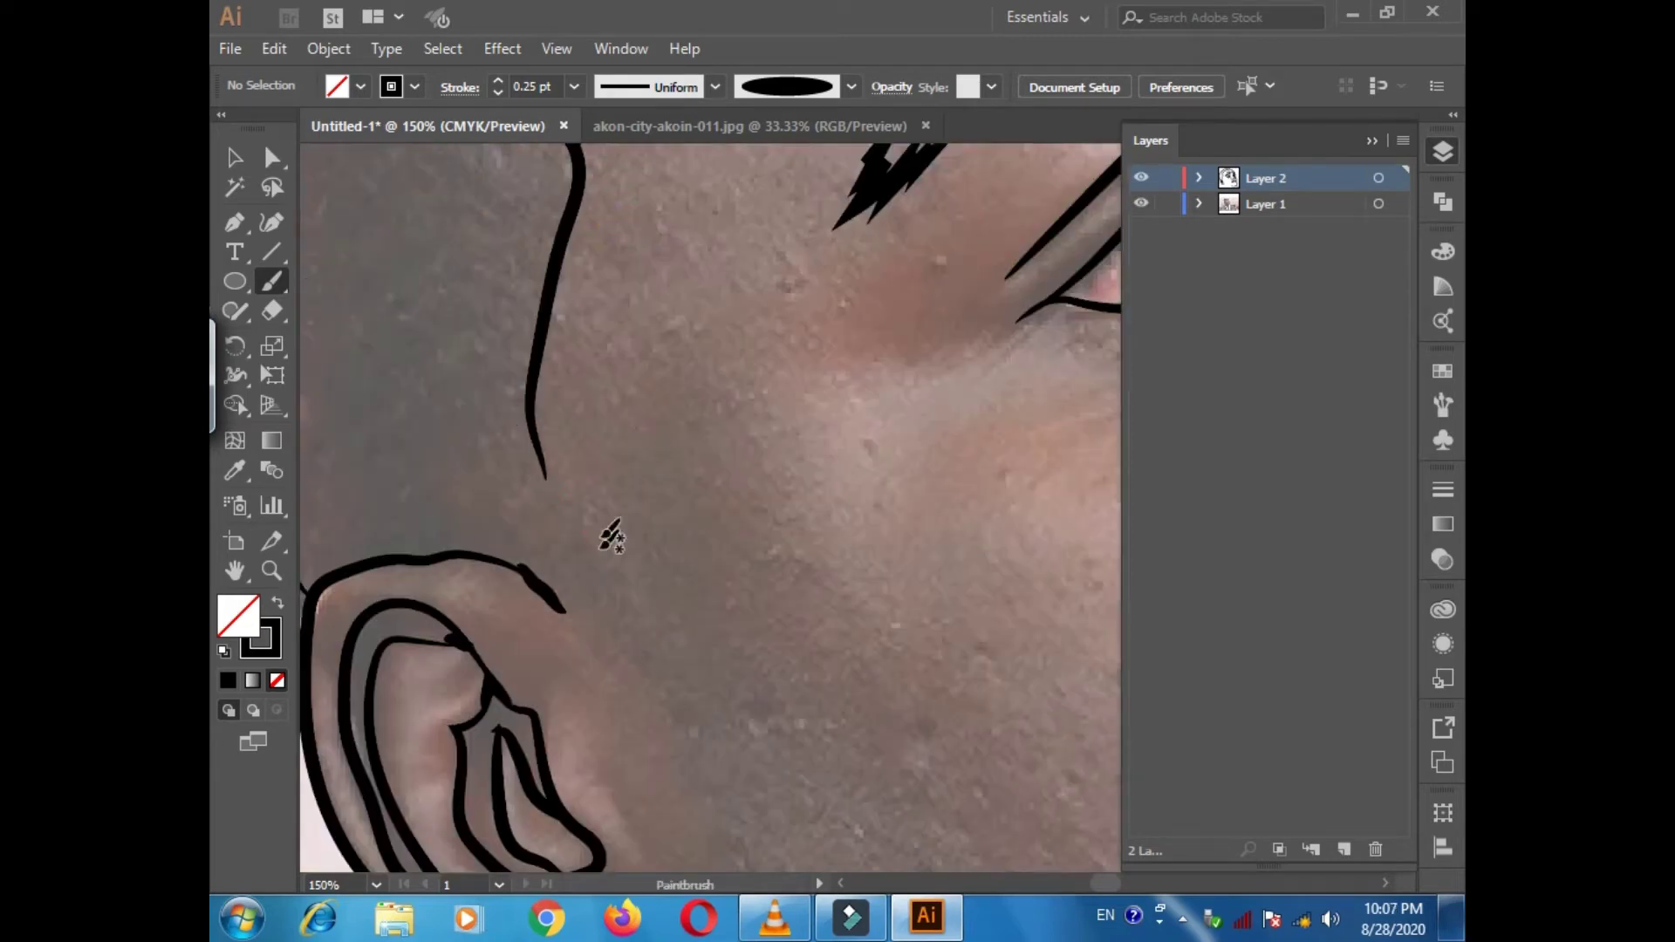
{"action": "scroll", "coordinate": [610, 536], "scroll_direction": "right", "scroll_amount": 3}
{"action": "scroll", "coordinate": [684, 389], "scroll_direction": "down", "scroll_amount": 4}
{"action": "scroll", "coordinate": [677, 774], "scroll_direction": "down", "scroll_amount": 3}
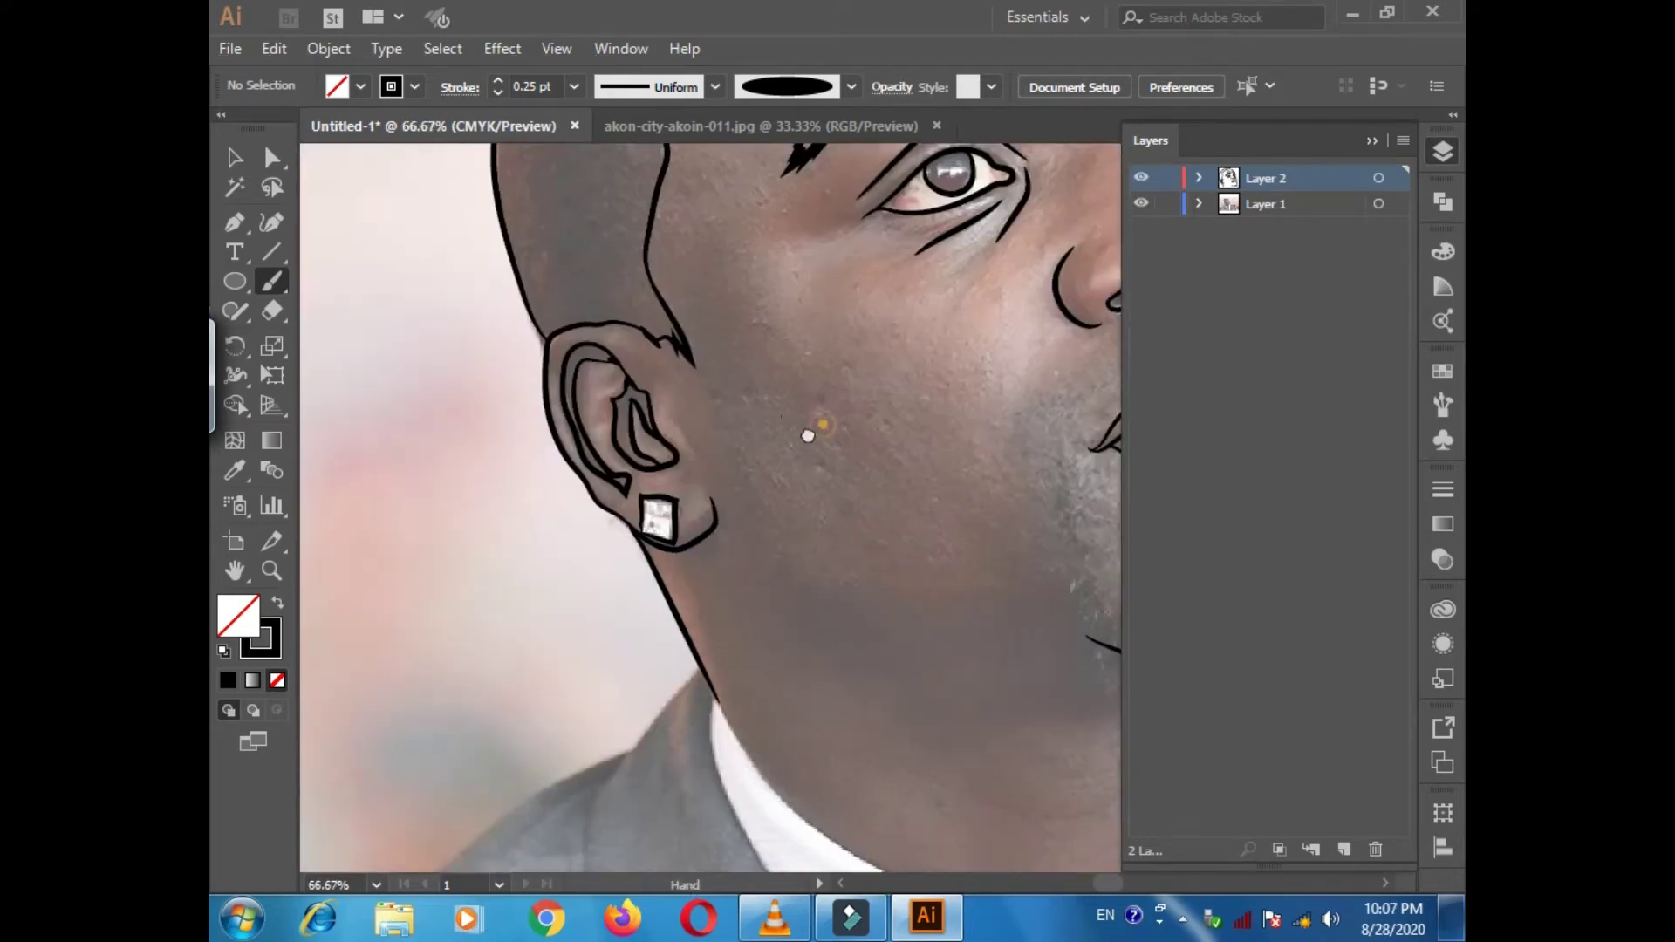
Trace the neckline, side of the neck, jacket shoulder, and outer and inner lapel edges.
{"action": "left_click_drag", "start_coordinate": [807, 434], "coordinate": [590, 252]}
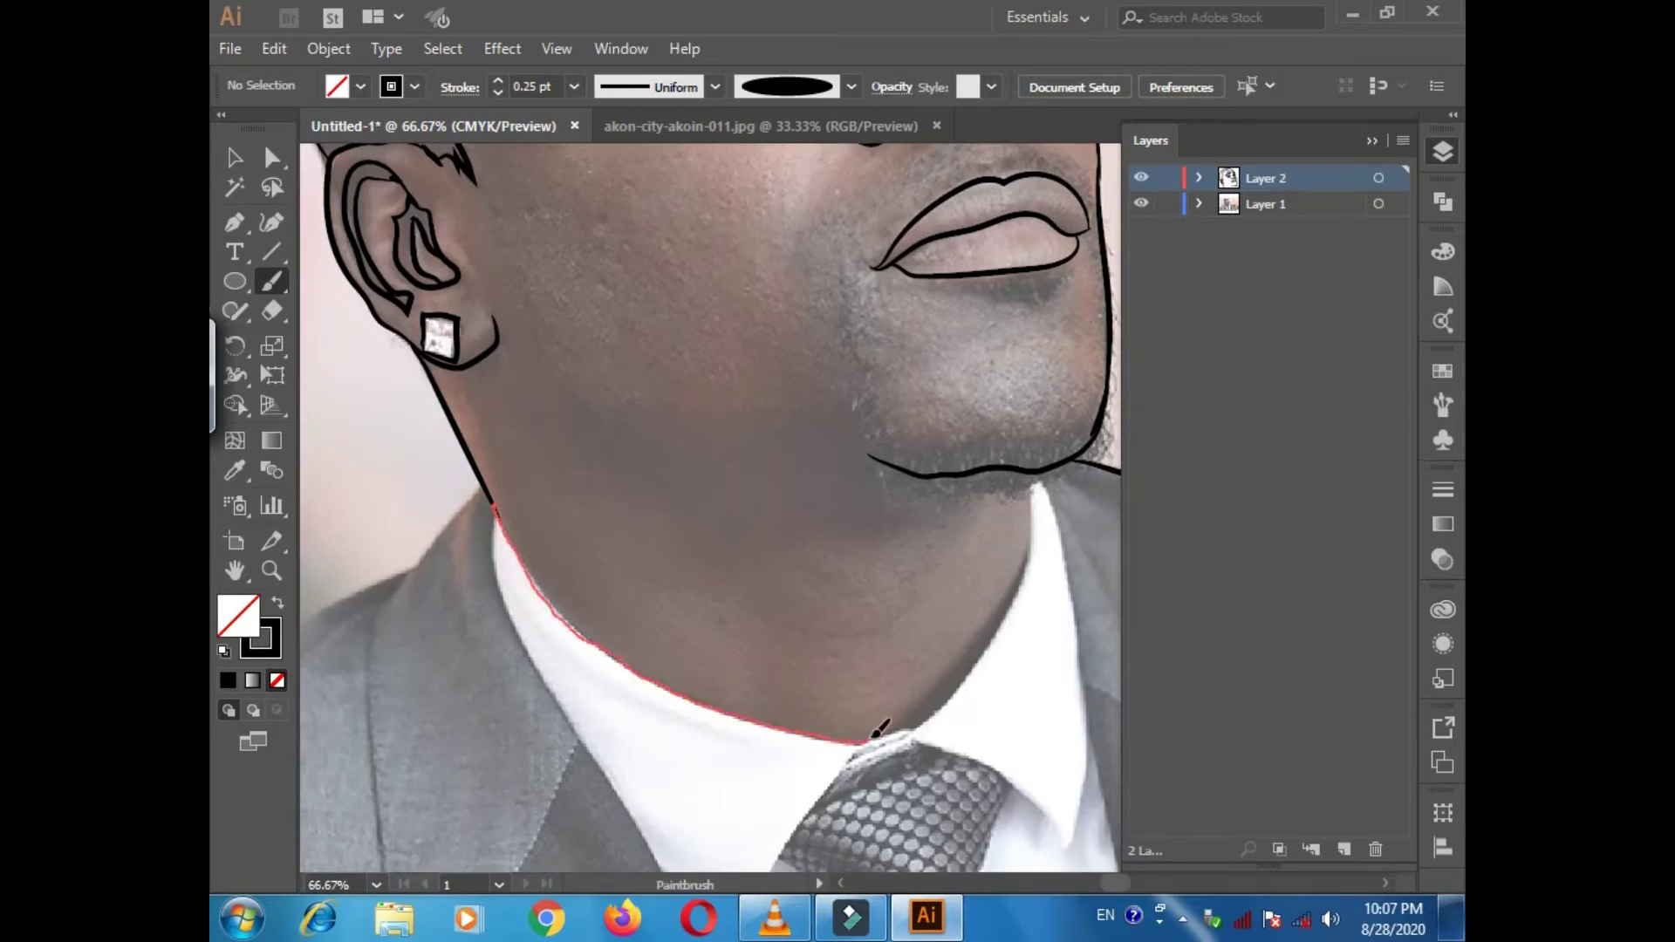
{"action": "left_click_drag", "start_coordinate": [1035, 515], "coordinate": [1034, 478]}
{"action": "left_click_drag", "start_coordinate": [382, 598], "coordinate": [479, 475]}
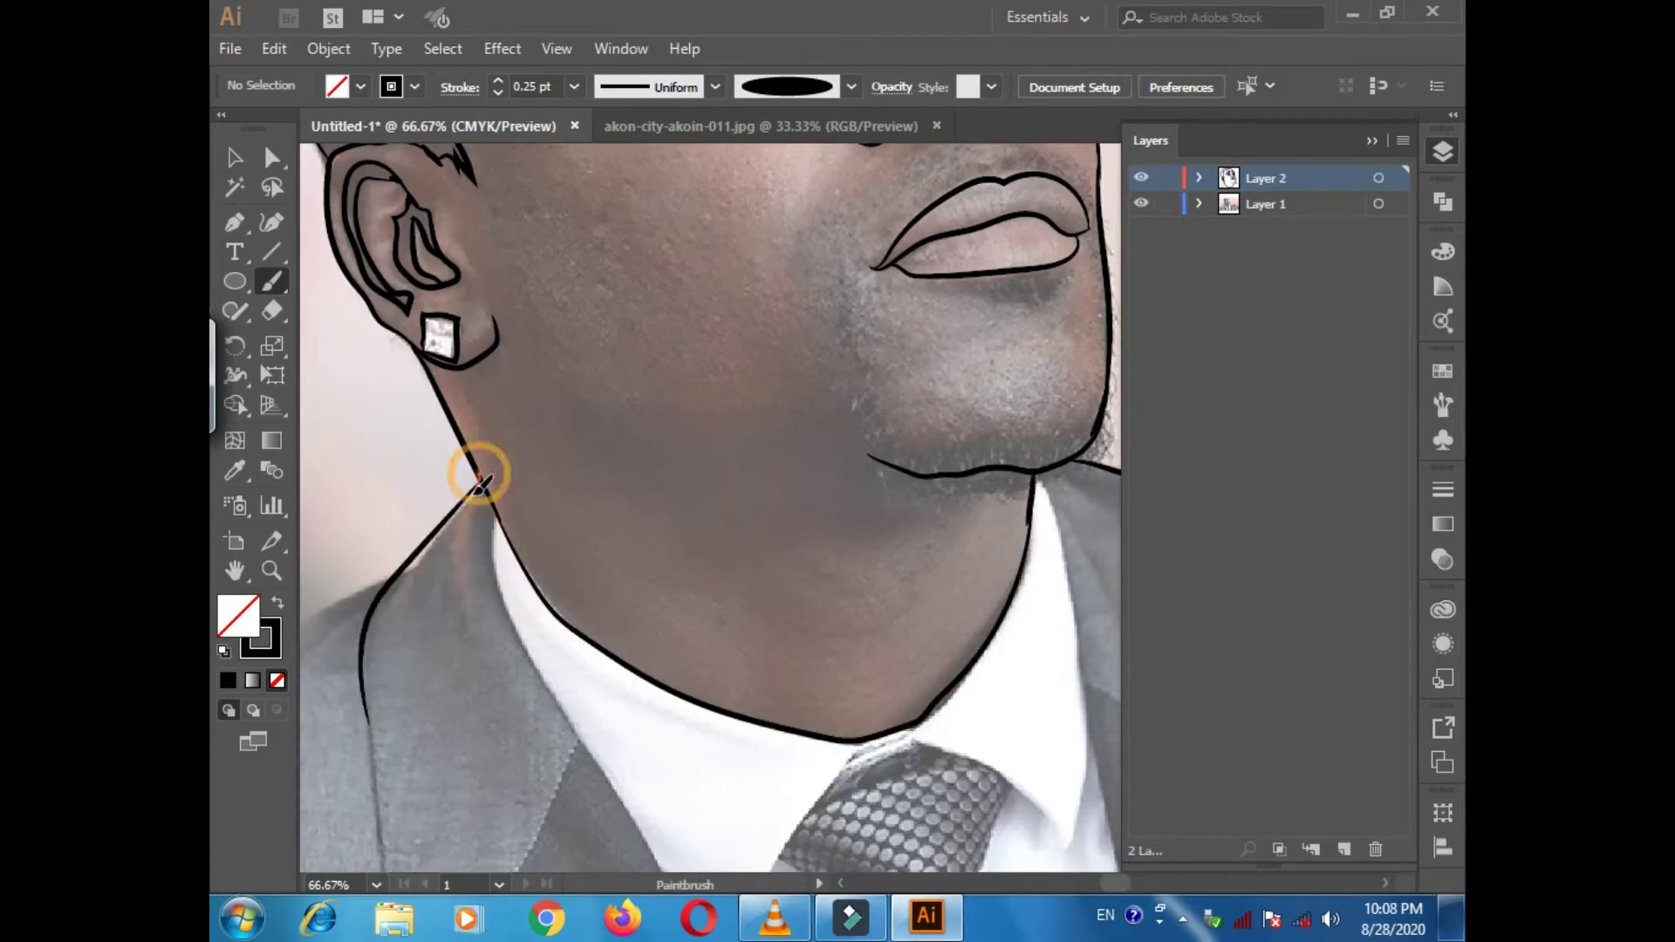
{"action": "scroll", "coordinate": [334, 553], "scroll_direction": "down", "scroll_amount": 4}
{"action": "scroll", "coordinate": [334, 554], "scroll_direction": "left", "scroll_amount": 4}
{"action": "left_click_drag", "start_coordinate": [689, 374], "coordinate": [736, 590]}
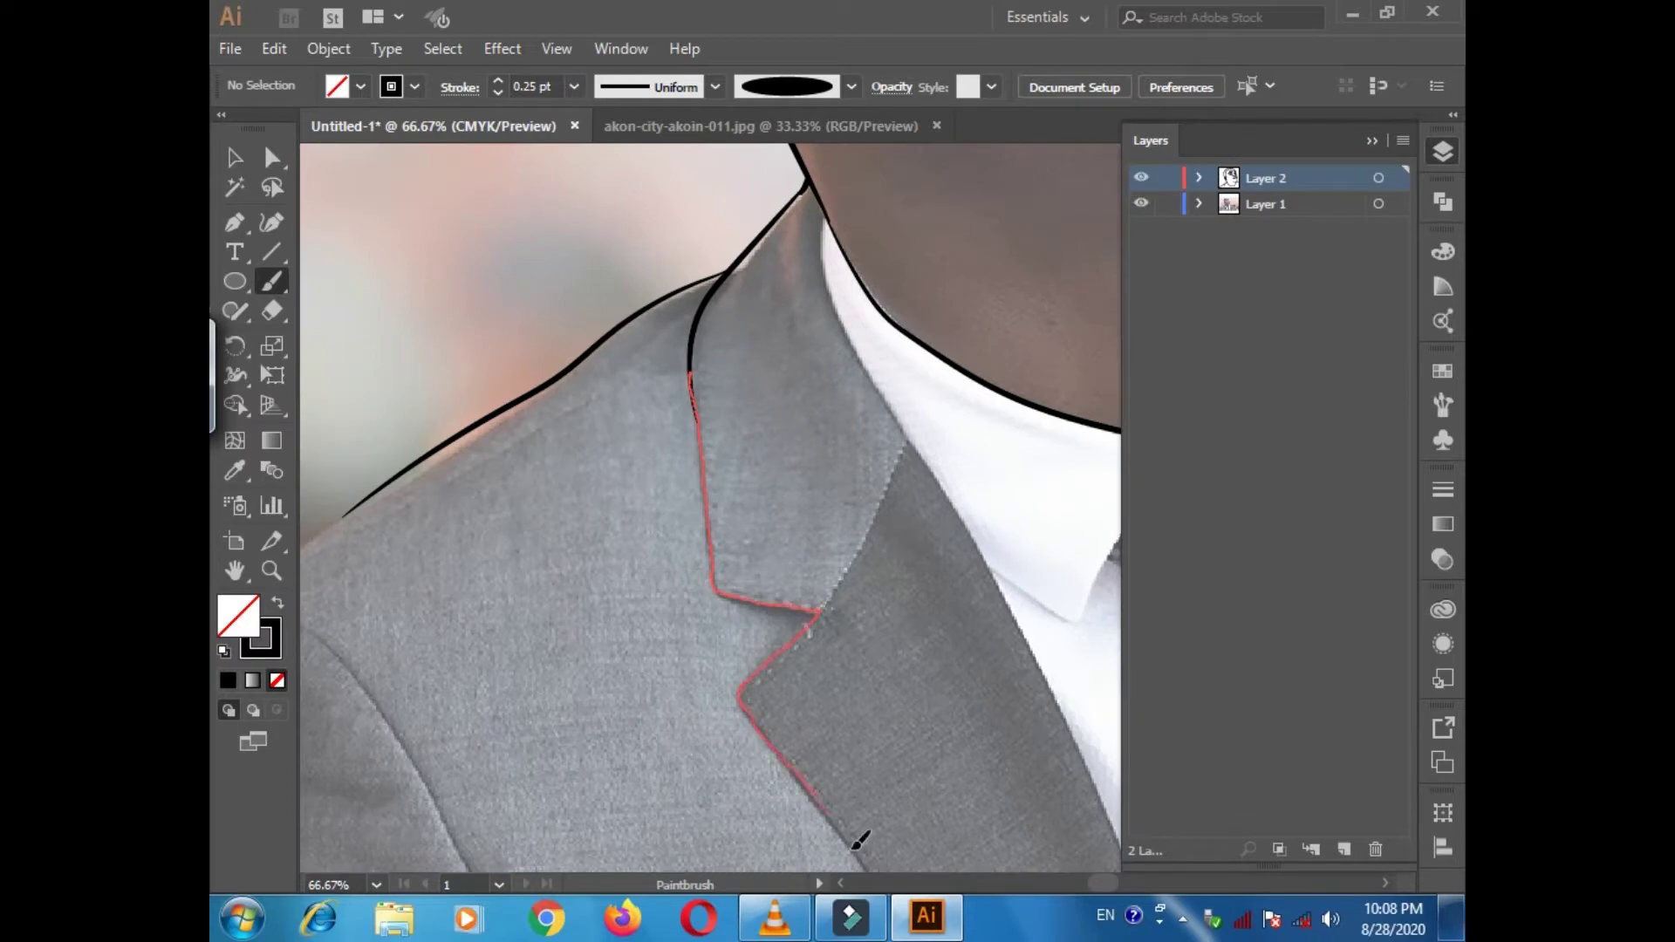
{"action": "left_click_drag", "start_coordinate": [859, 839], "coordinate": [868, 871]}
{"action": "mouse_move", "coordinate": [824, 611]}
{"action": "left_mouse_down"}
{"action": "mouse_move", "coordinate": [901, 427]}
{"action": "mouse_move", "coordinate": [930, 454]}
{"action": "left_mouse_up"}
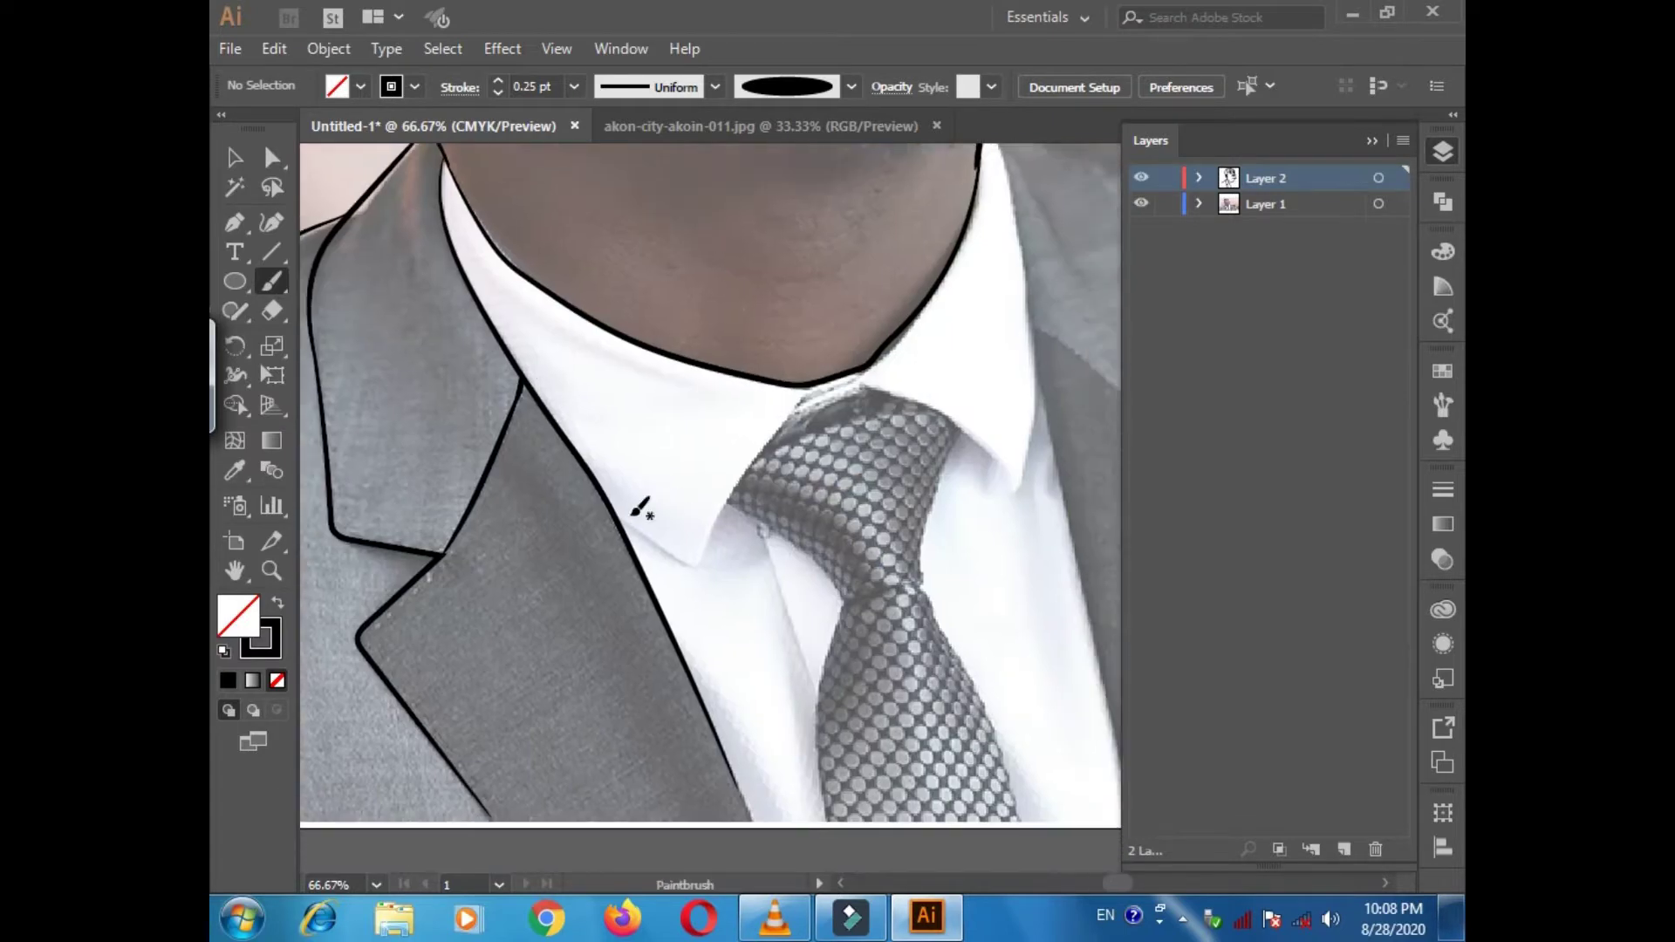
Outline the shirt collar, tie knot, both tie edges and the right shirt edge.
{"action": "scroll", "coordinate": [1050, 572], "scroll_direction": "right", "scroll_amount": 5}
{"action": "mouse_move", "coordinate": [614, 523]}
{"action": "left_mouse_down"}
{"action": "mouse_move", "coordinate": [793, 416]}
{"action": "mouse_move", "coordinate": [924, 397]}
{"action": "mouse_move", "coordinate": [1011, 175]}
{"action": "left_mouse_up"}
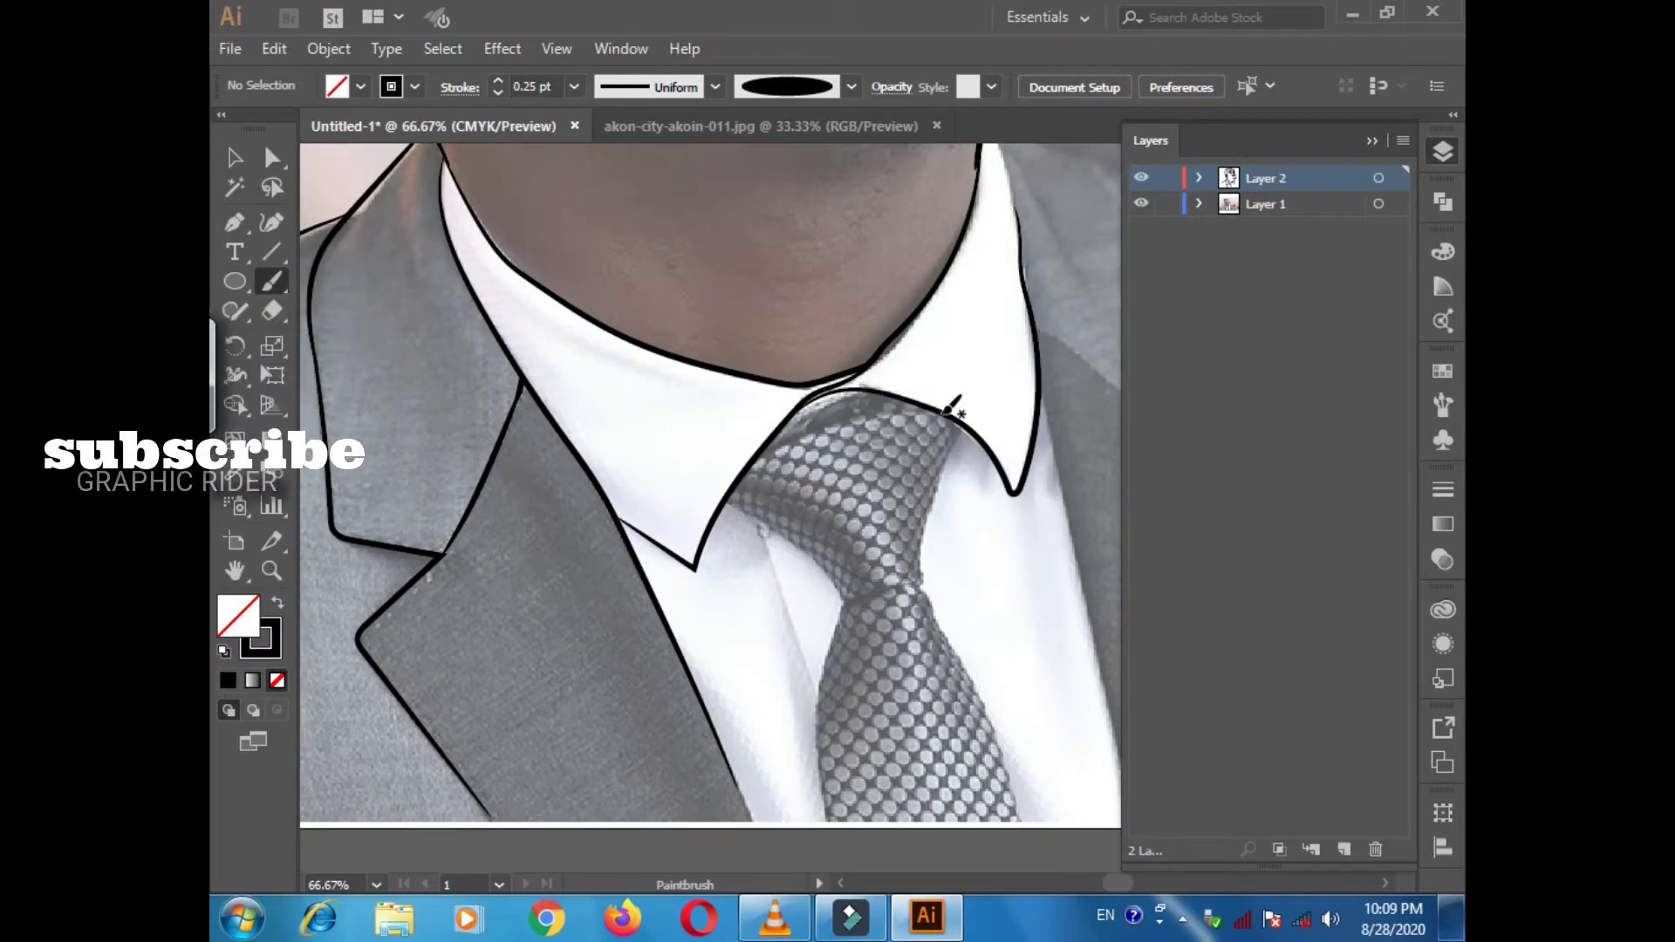
{"action": "left_click_drag", "start_coordinate": [759, 527], "coordinate": [815, 685]}
{"action": "left_click_drag", "start_coordinate": [725, 504], "coordinate": [827, 836]}
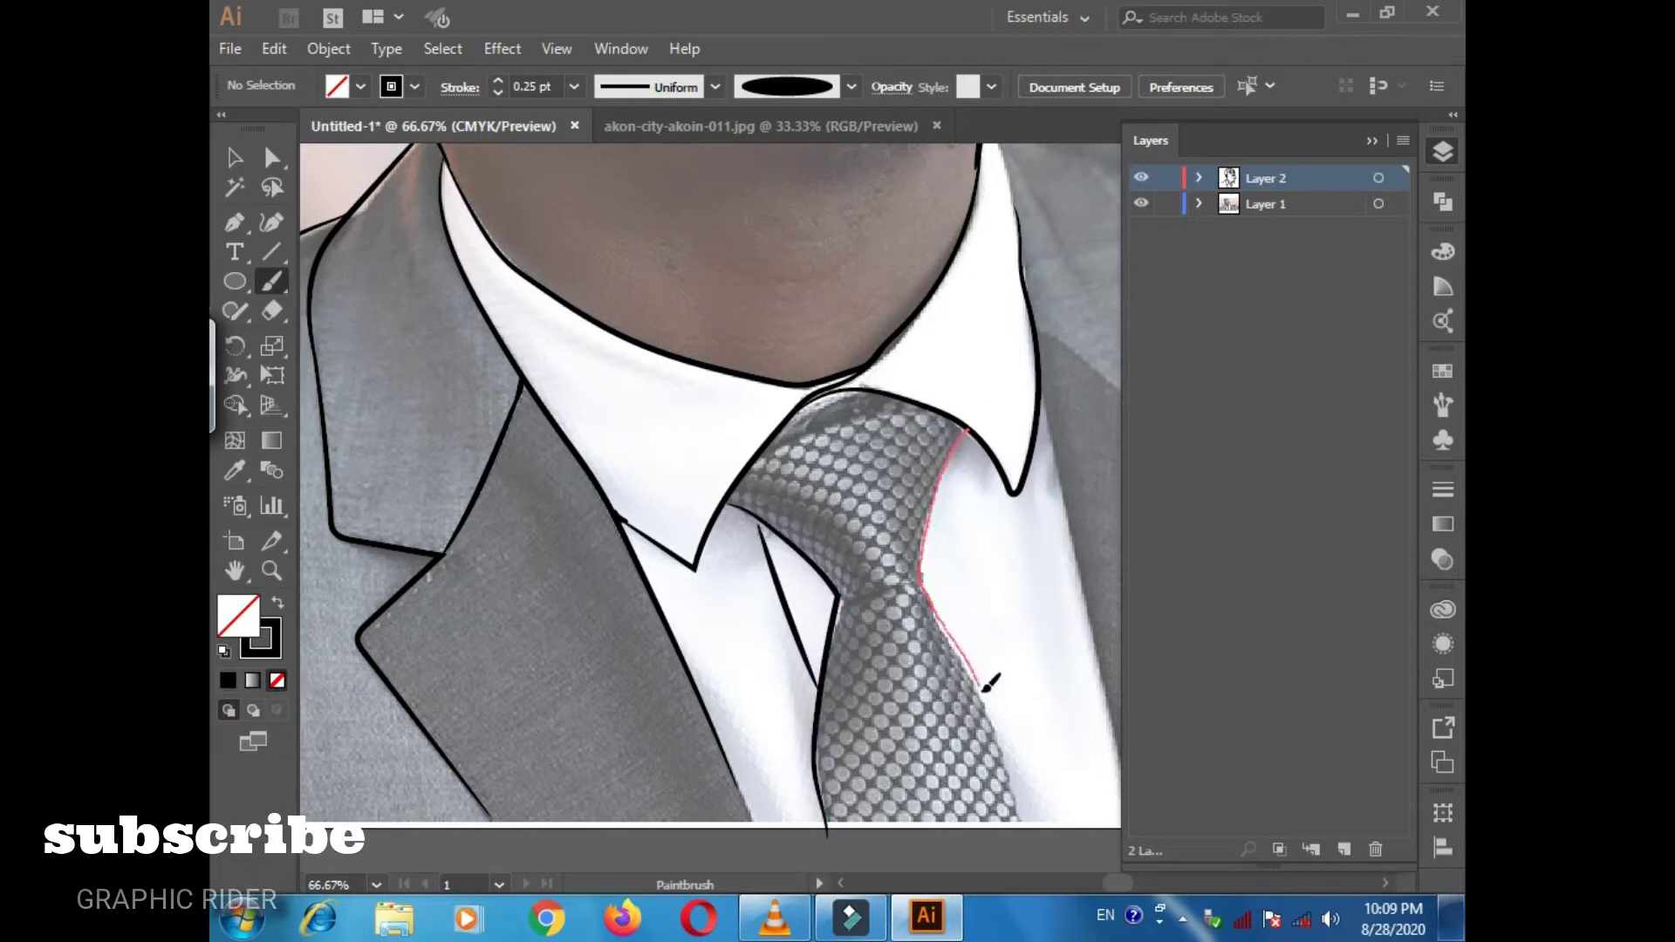
{"action": "left_click_drag", "start_coordinate": [989, 685], "coordinate": [1021, 840]}
{"action": "left_click_drag", "start_coordinate": [838, 600], "coordinate": [920, 583]}
{"action": "mouse_move", "coordinate": [932, 663]}
{"action": "left_mouse_down"}
{"action": "mouse_move", "coordinate": [810, 416]}
{"action": "mouse_move", "coordinate": [872, 466]}
{"action": "left_mouse_up"}
{"action": "left_click_drag", "start_coordinate": [886, 152], "coordinate": [982, 649]}
Extend the lapel outline to the bottom edge, adding a lapel notch and shoulder line.
{"action": "left_click_drag", "start_coordinate": [888, 155], "coordinate": [503, 539]}
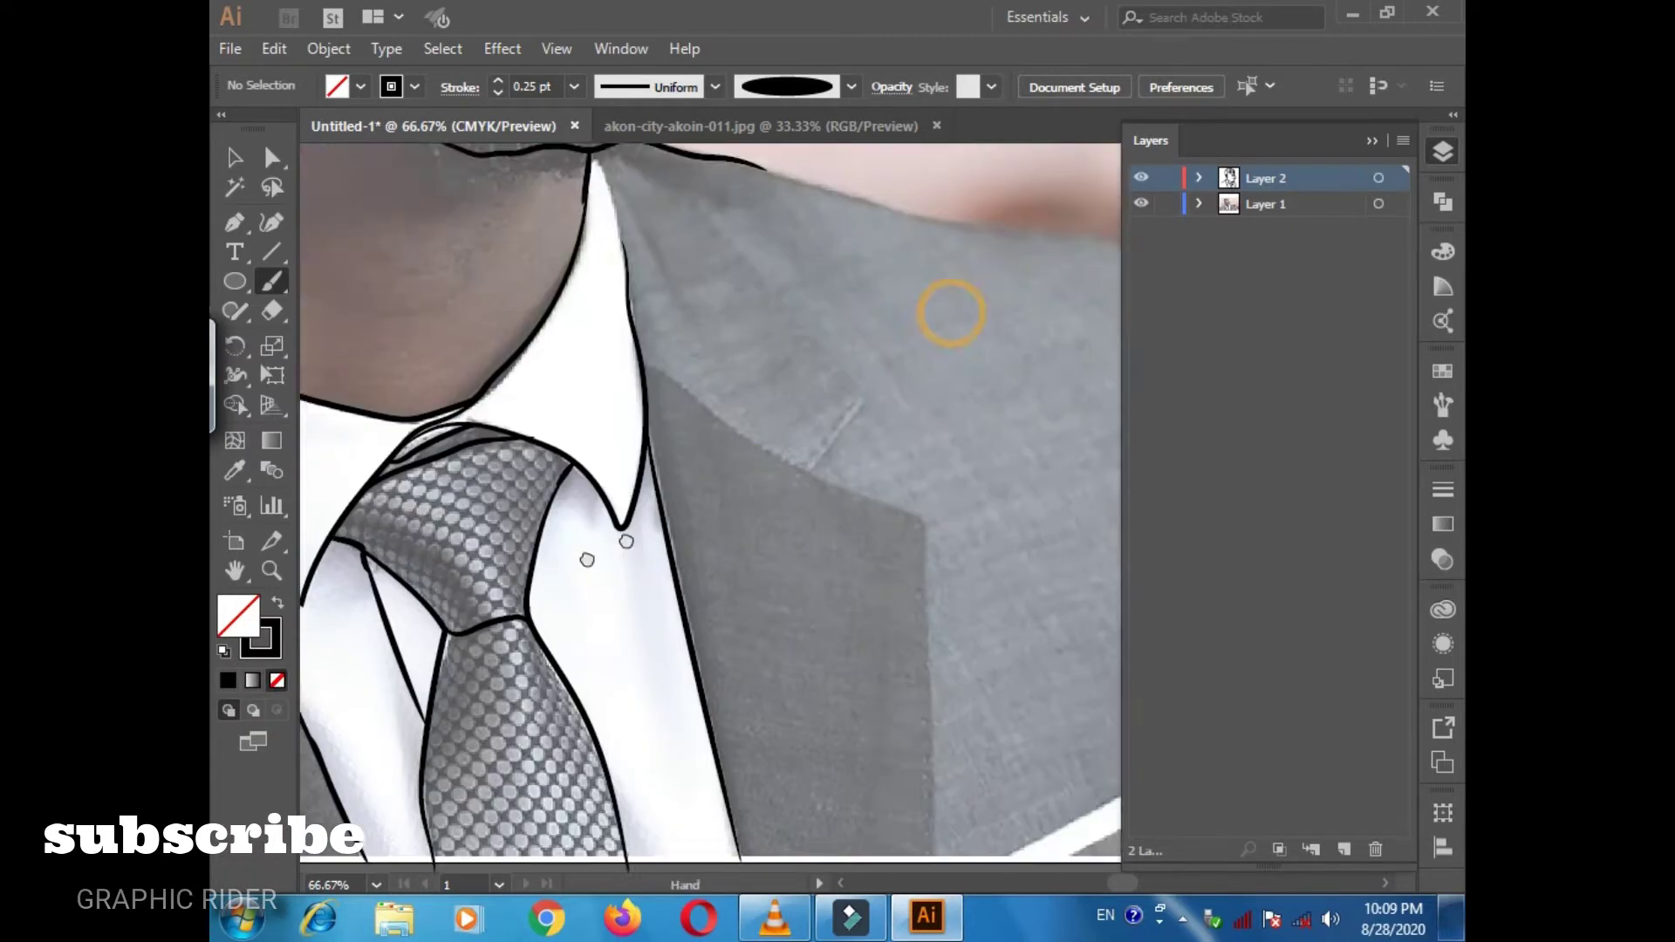
{"action": "left_click_drag", "start_coordinate": [793, 751], "coordinate": [790, 868]}
{"action": "left_click_drag", "start_coordinate": [663, 654], "coordinate": [721, 567]}
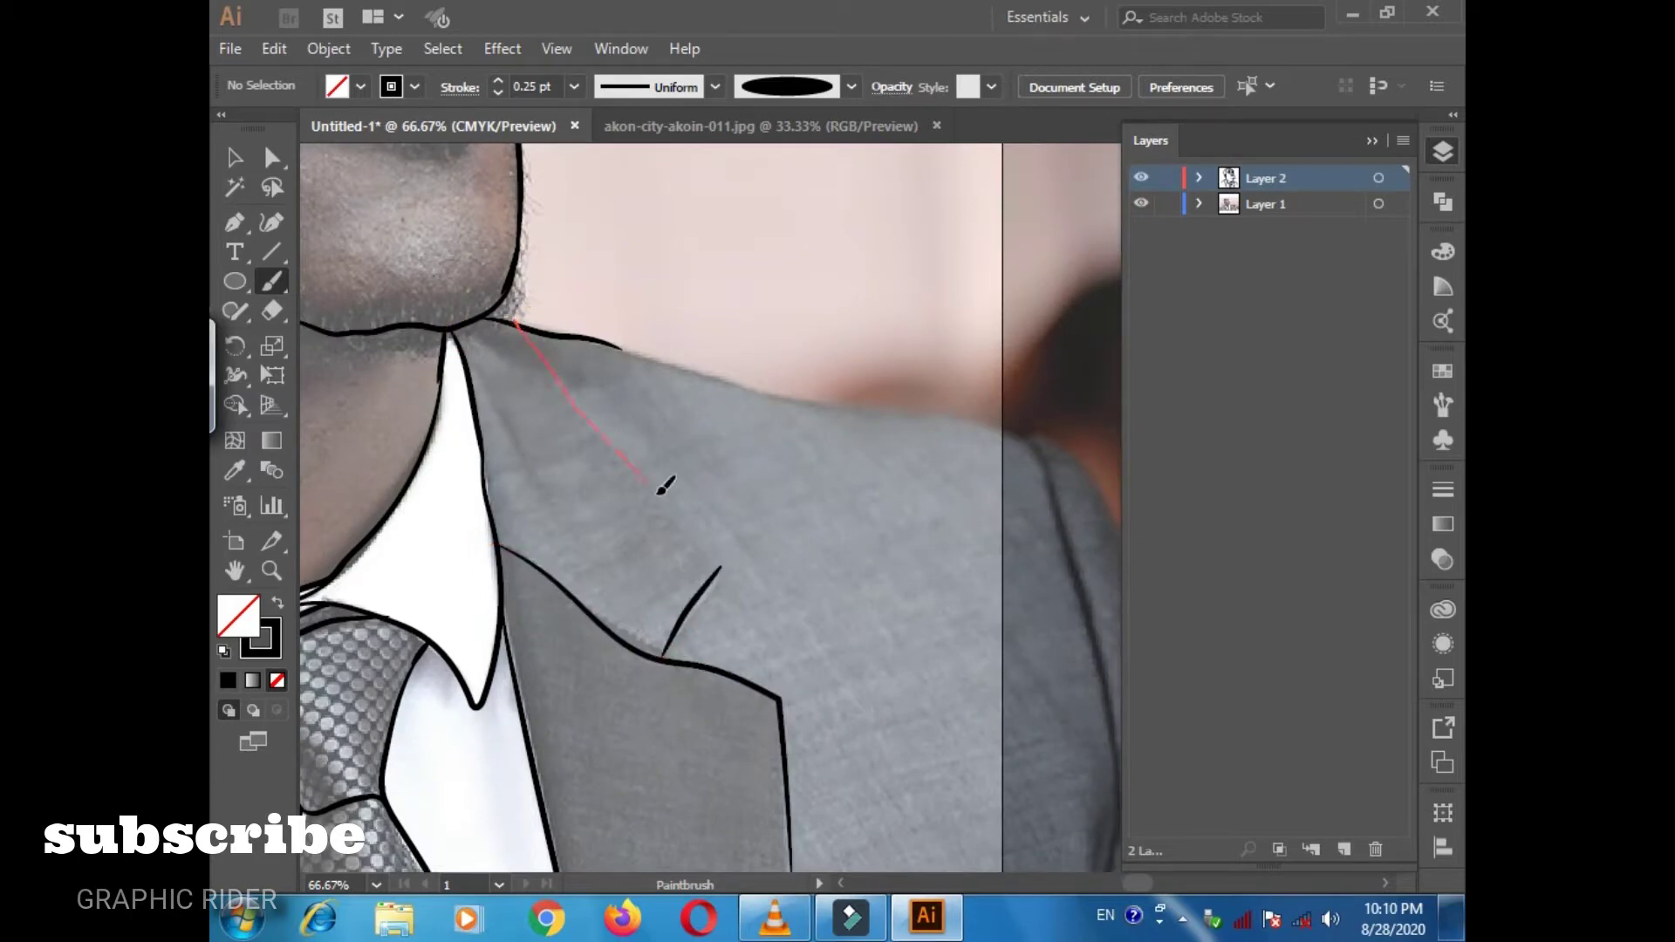
{"action": "left_click_drag", "start_coordinate": [977, 418], "coordinate": [979, 422]}
{"action": "left_click_drag", "start_coordinate": [968, 419], "coordinate": [776, 184]}
{"action": "left_click_drag", "start_coordinate": [591, 571], "coordinate": [601, 795]}
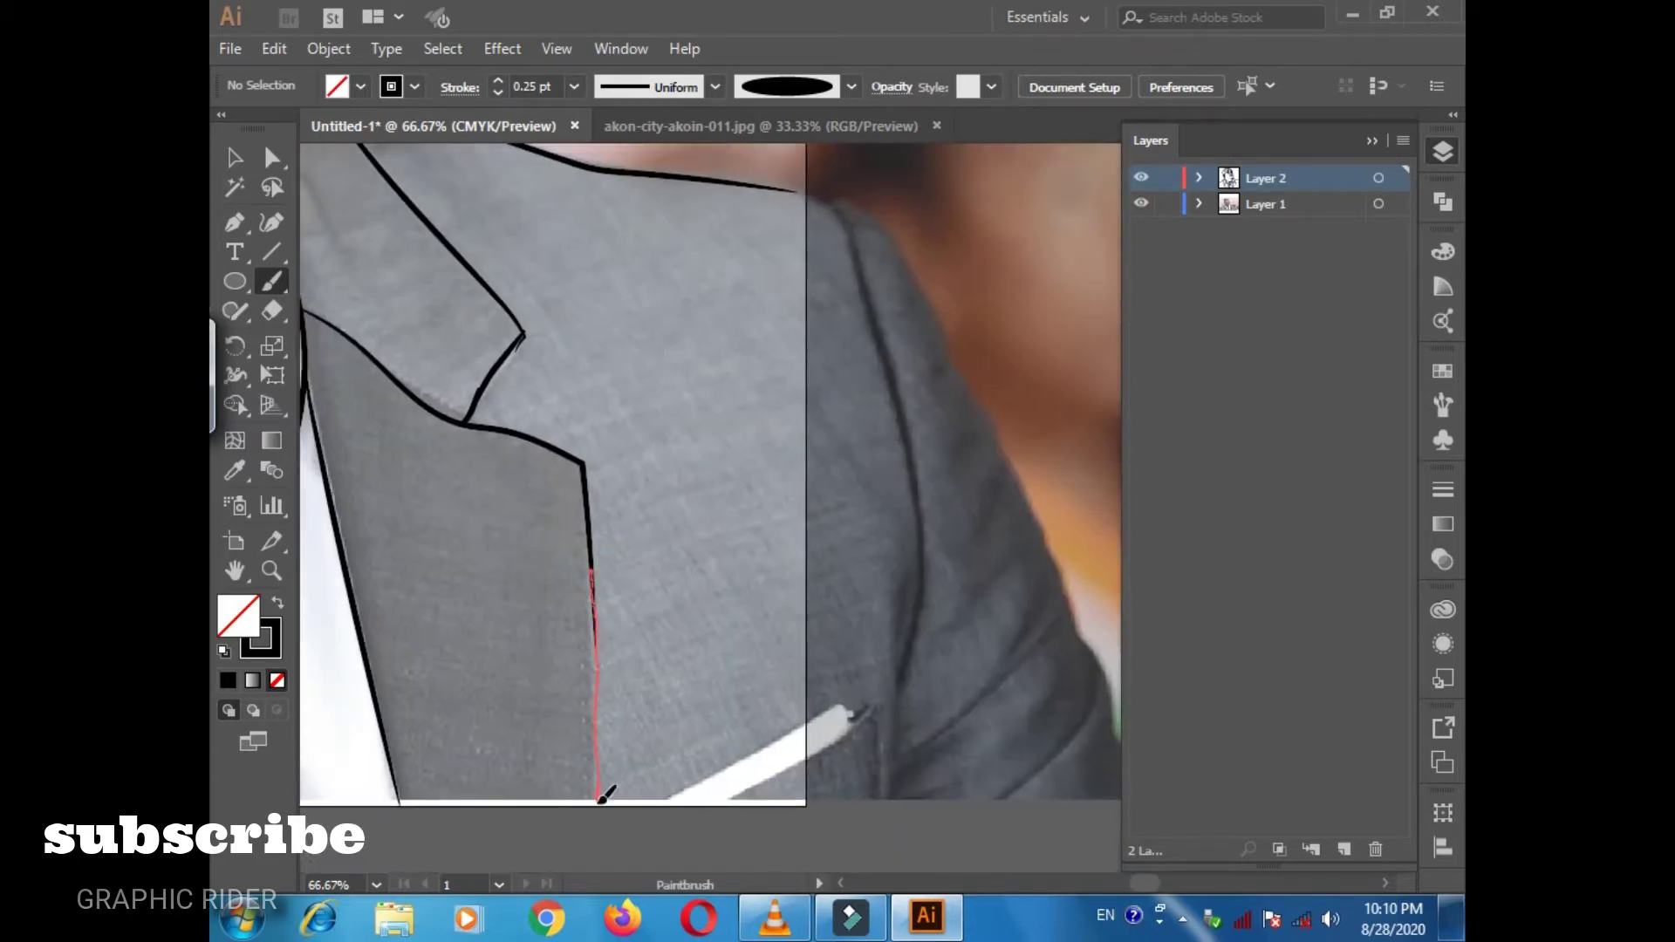
{"action": "left_click_drag", "start_coordinate": [787, 807], "coordinate": [795, 820]}
Trace the portrait's bottom edge and upper jacket edge, then add neck crease lines.
{"action": "mouse_move", "coordinate": [479, 662]}
{"action": "left_mouse_down"}
{"action": "mouse_move", "coordinate": [695, 421]}
{"action": "mouse_move", "coordinate": [810, 412]}
{"action": "left_mouse_up"}
{"action": "left_click_drag", "start_coordinate": [493, 499], "coordinate": [942, 485]}
{"action": "left_click_drag", "start_coordinate": [407, 391], "coordinate": [654, 469]}
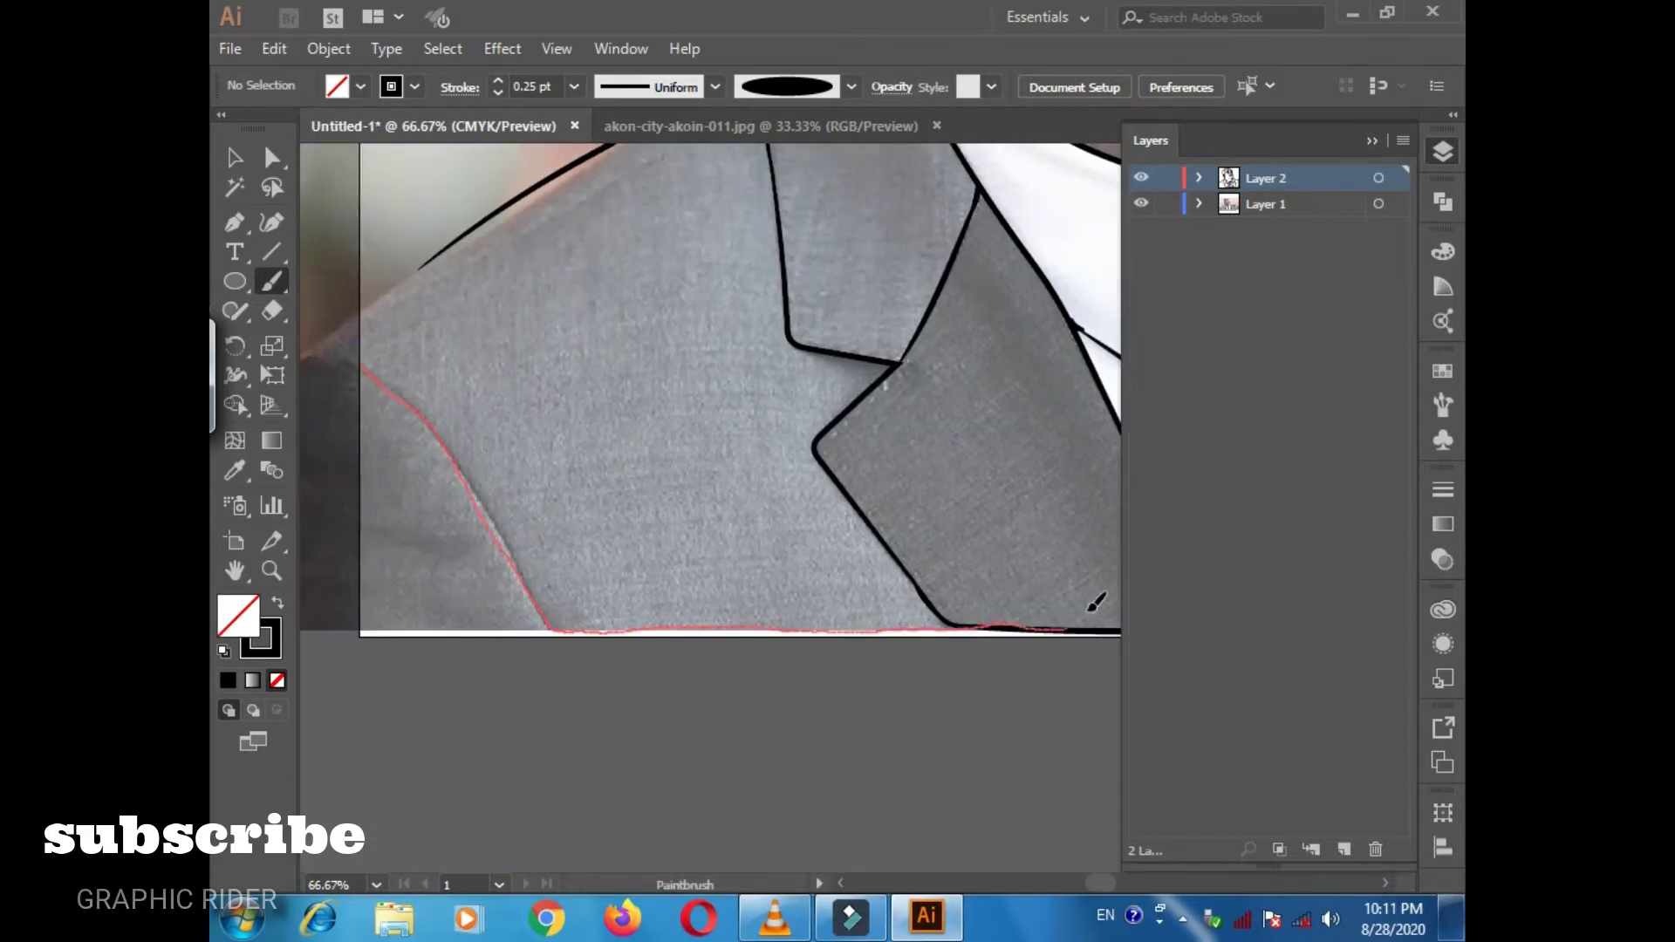
{"action": "left_click_drag", "start_coordinate": [1092, 605], "coordinate": [1092, 606]}
{"action": "left_click_drag", "start_coordinate": [454, 240], "coordinate": [371, 313]}
{"action": "mouse_move", "coordinate": [582, 617]}
{"action": "left_mouse_down"}
{"action": "mouse_move", "coordinate": [549, 433]}
{"action": "mouse_move", "coordinate": [677, 253]}
{"action": "mouse_move", "coordinate": [860, 512]}
{"action": "mouse_move", "coordinate": [820, 277]}
{"action": "left_mouse_up"}
{"action": "left_click_drag", "start_coordinate": [701, 855], "coordinate": [614, 436]}
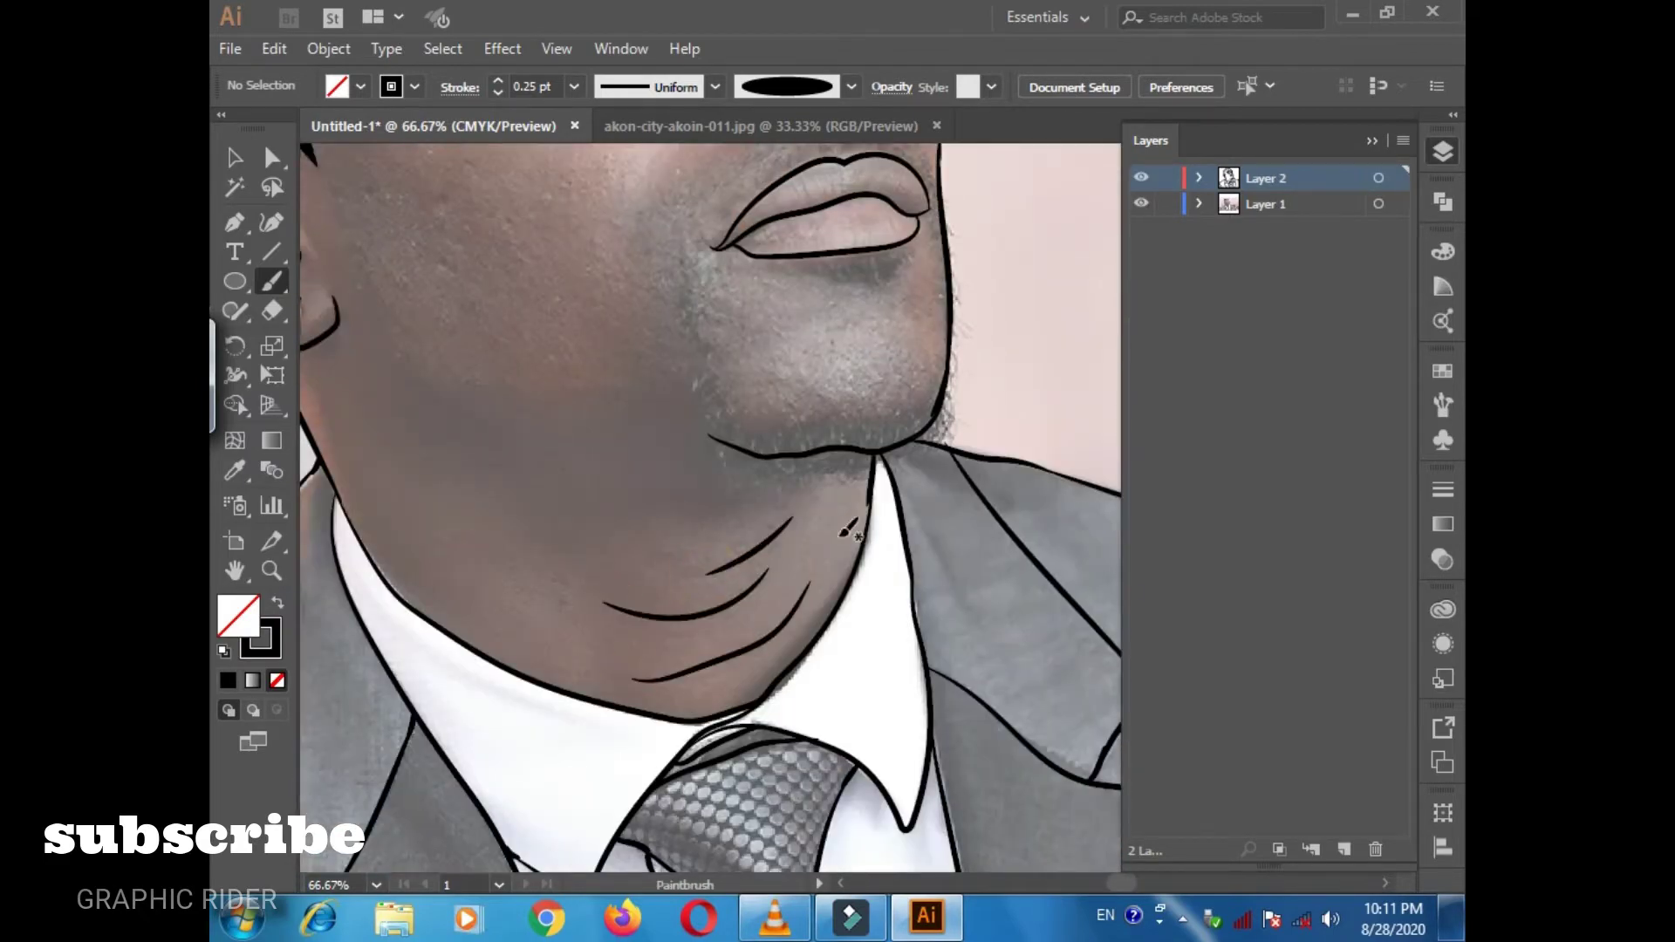
{"action": "left_click_drag", "start_coordinate": [866, 534], "coordinate": [696, 390]}
{"action": "left_click_drag", "start_coordinate": [754, 530], "coordinate": [774, 530]}
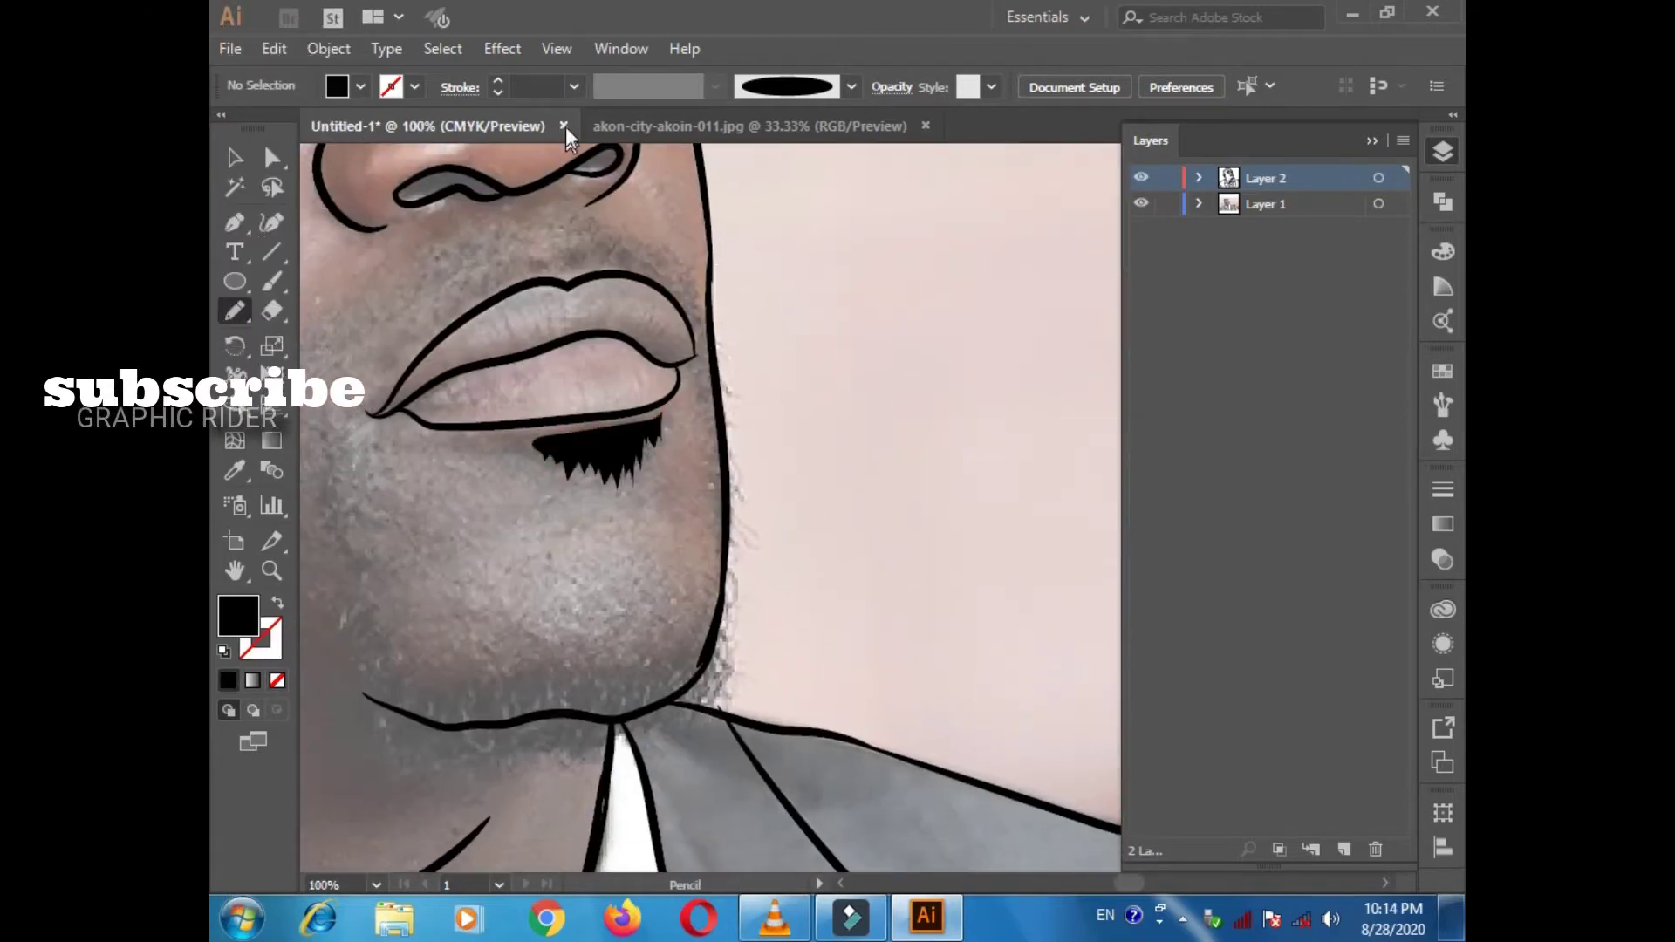
With the Pencil tool, draw filled jagged black beard shapes along the jaw edge and chin.
{"action": "left_click", "coordinate": [414, 86]}
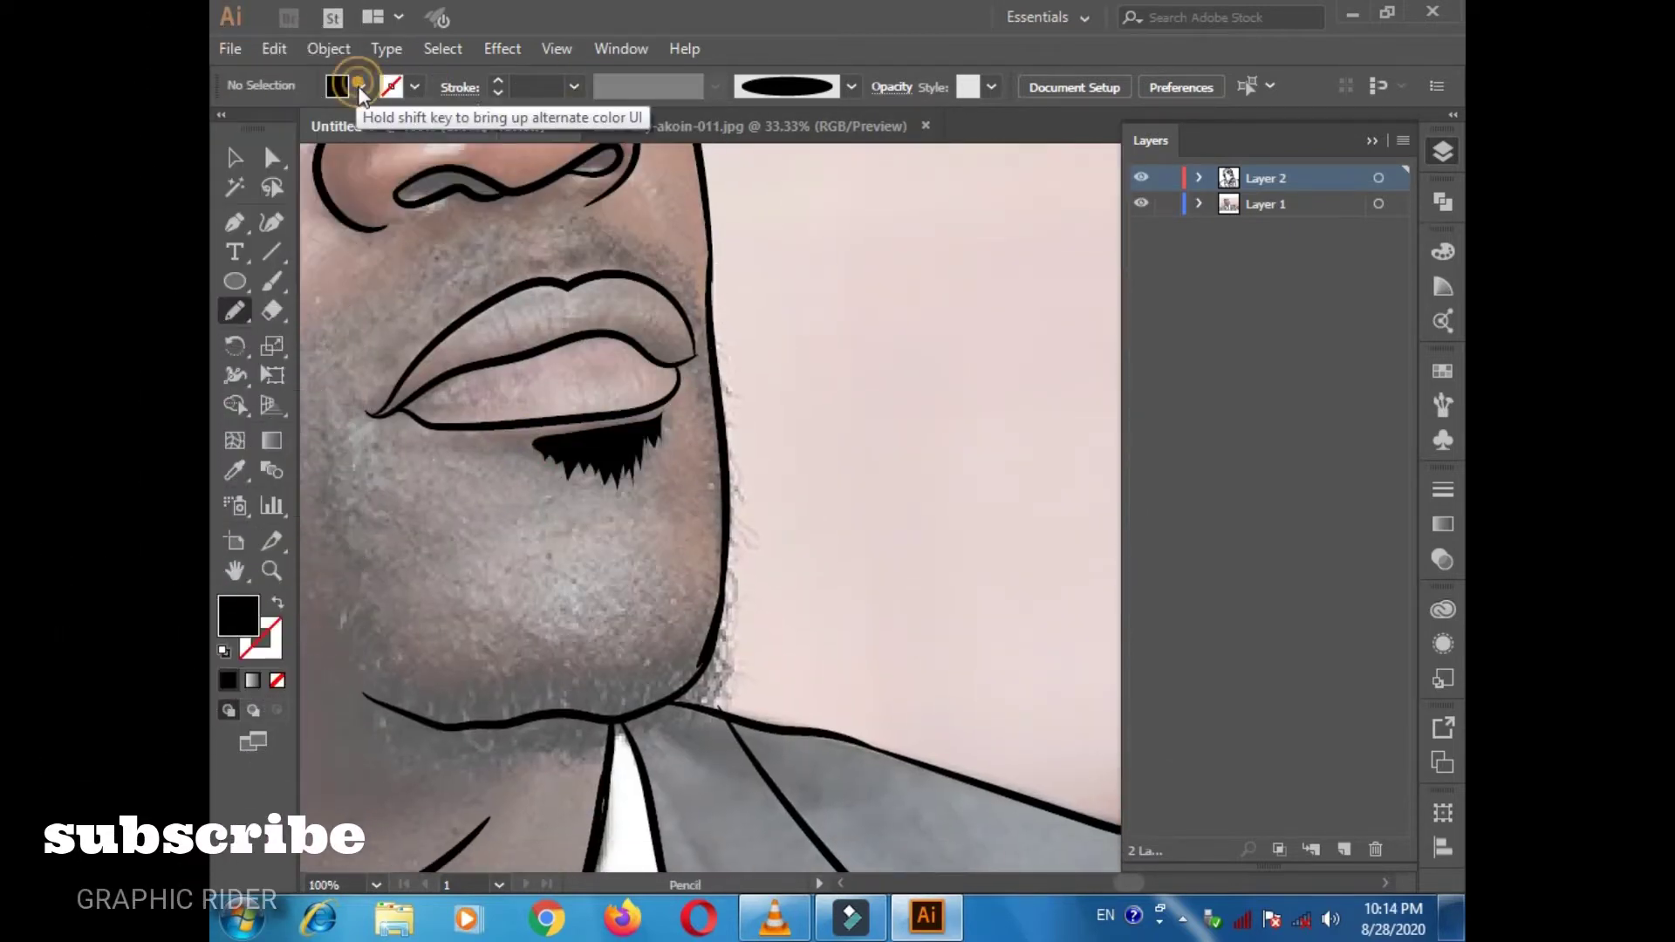
{"action": "scroll", "coordinate": [689, 534], "scroll_direction": "down", "scroll_amount": 3}
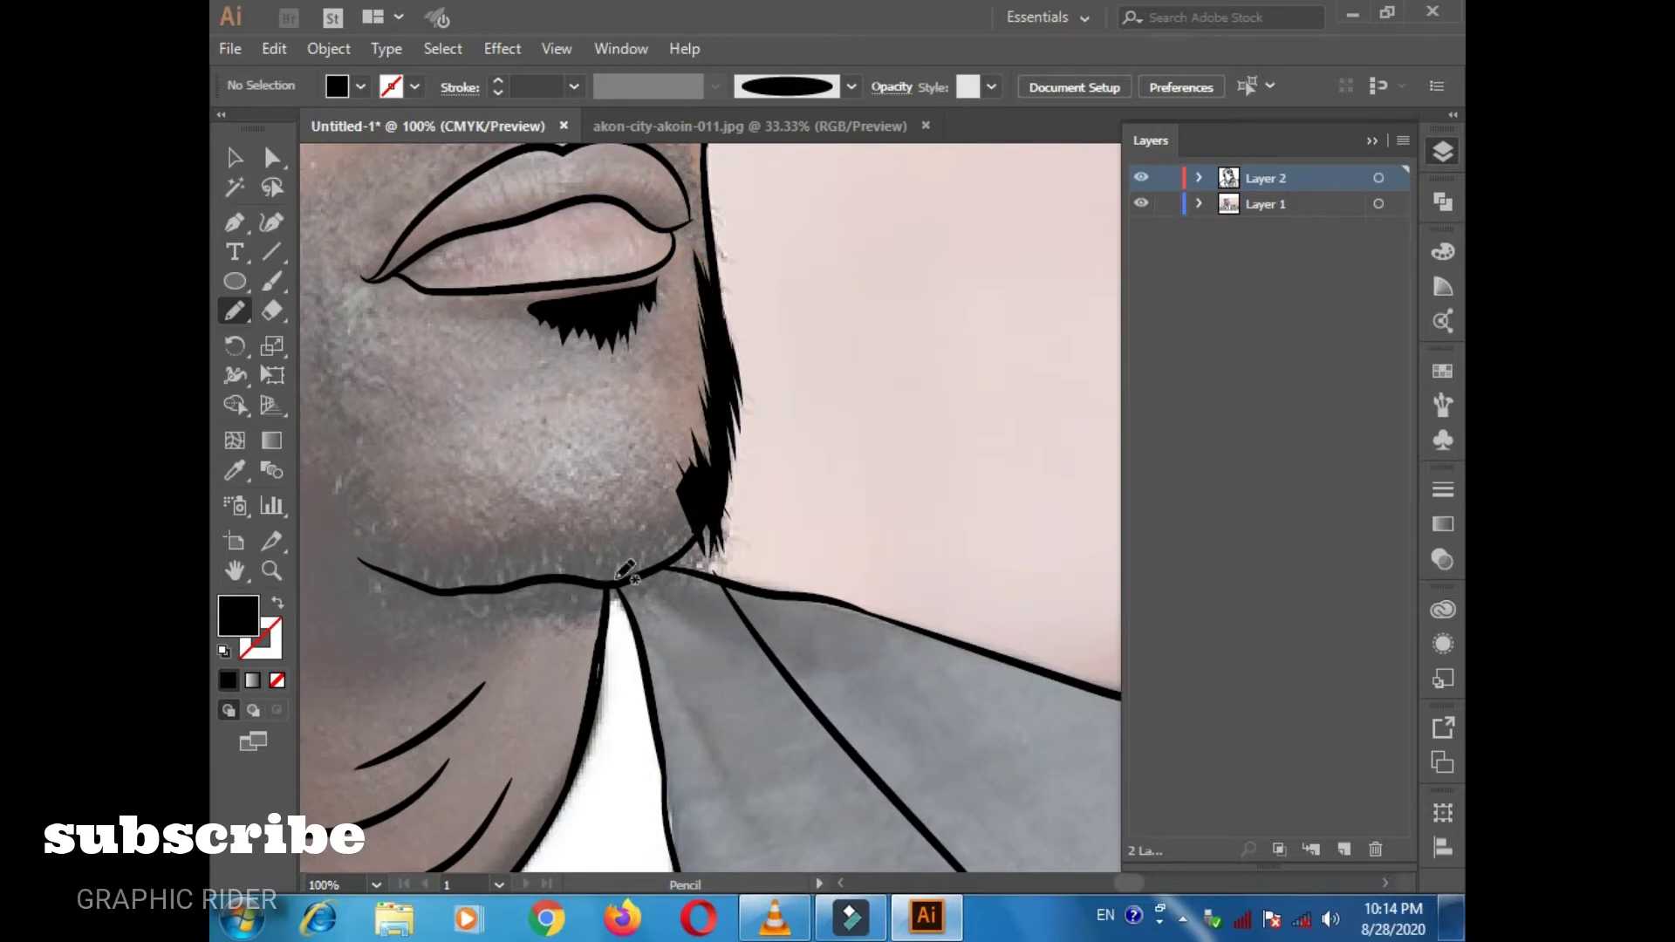
{"action": "scroll", "coordinate": [537, 403], "scroll_direction": "left", "scroll_amount": 5}
{"action": "left_click_drag", "start_coordinate": [524, 318], "coordinate": [529, 412]}
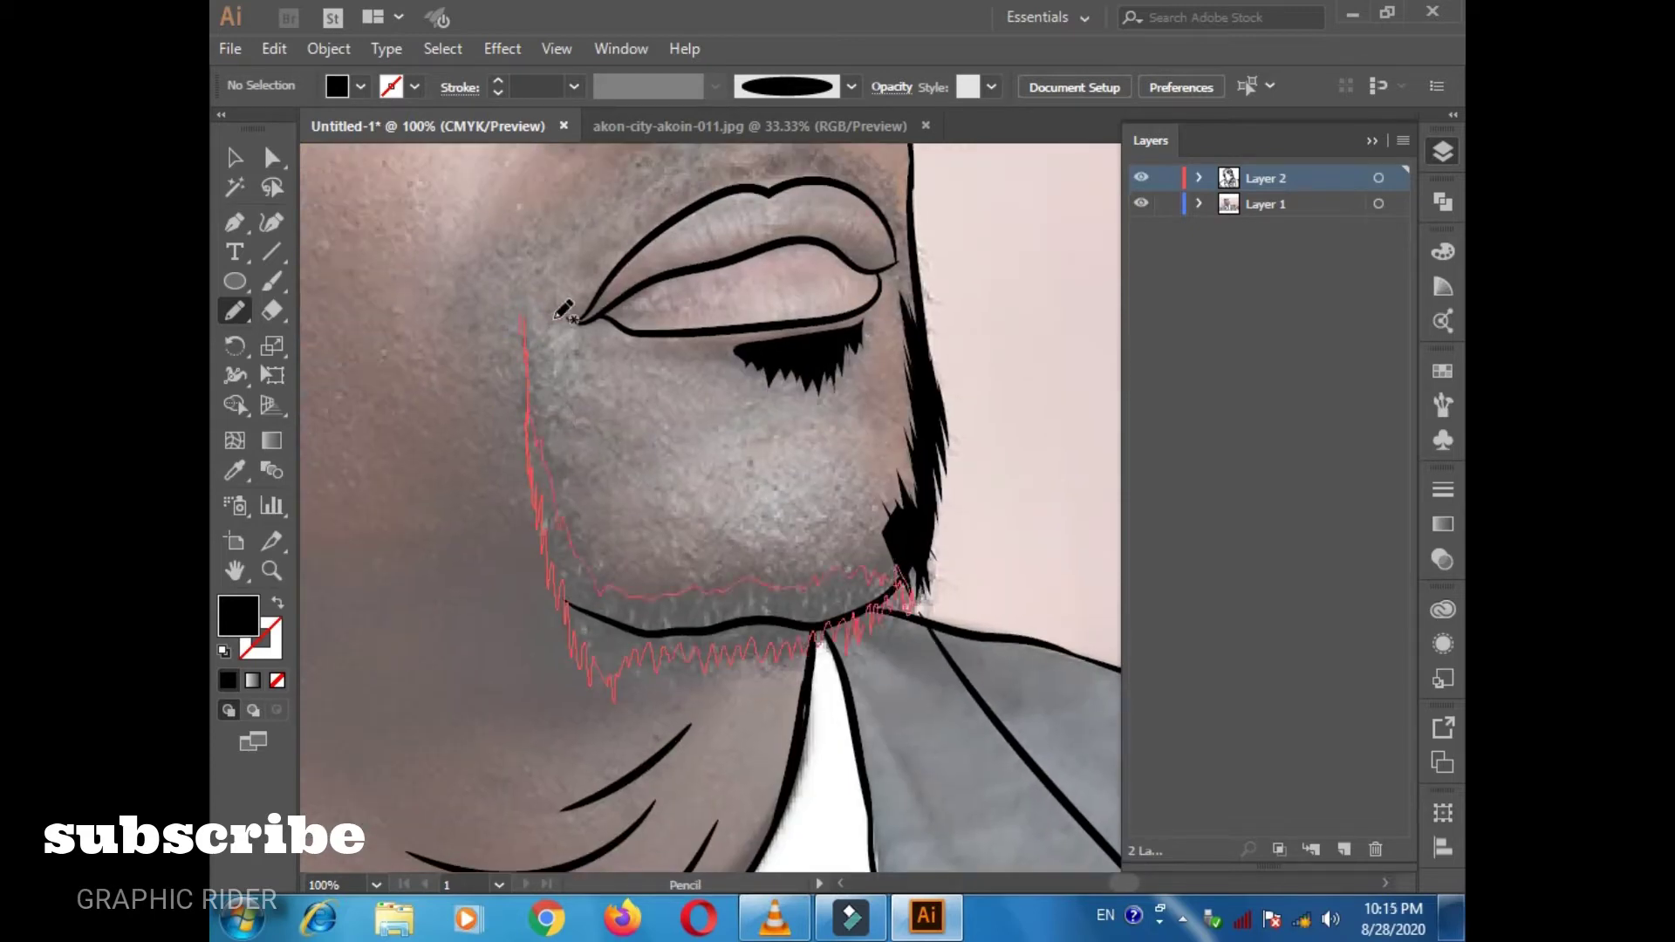
{"action": "left_click_drag", "start_coordinate": [556, 317], "coordinate": [525, 321]}
{"action": "scroll", "coordinate": [918, 576], "scroll_direction": "up", "scroll_amount": 5}
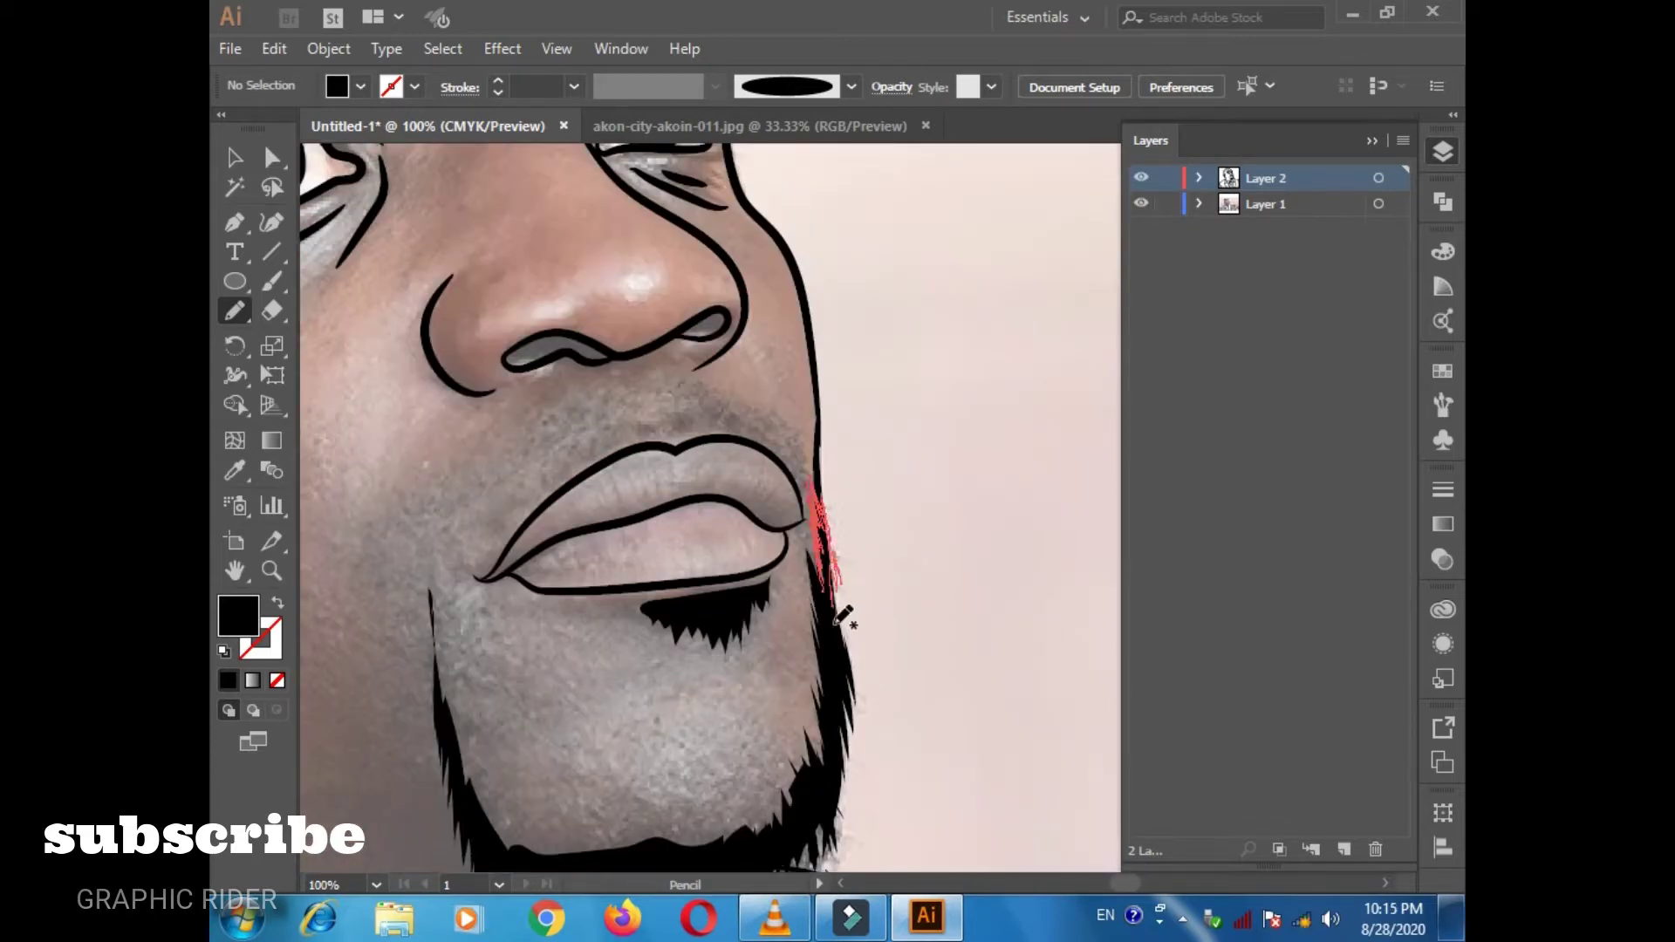
{"action": "scroll", "coordinate": [839, 618], "scroll_direction": "down", "scroll_amount": 5}
{"action": "left_click_drag", "start_coordinate": [515, 593], "coordinate": [544, 600]}
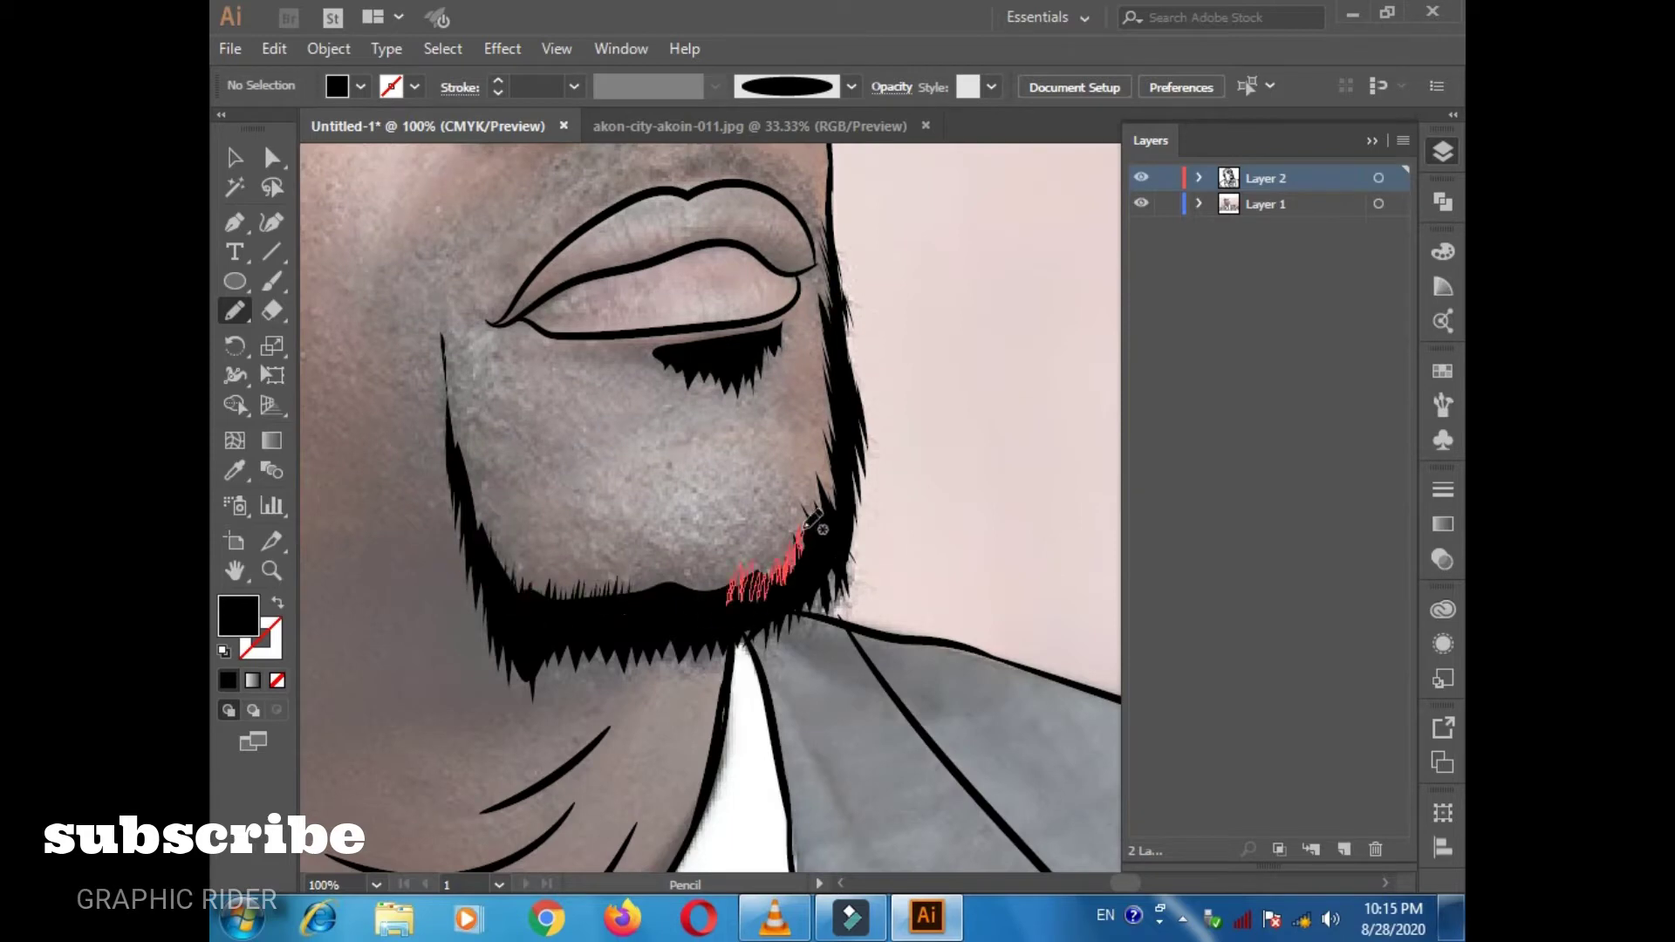
{"action": "left_click_drag", "start_coordinate": [815, 522], "coordinate": [833, 449]}
Zoom out, toggle the photo layer to check the line art, and test a brush mark.
{"action": "key", "text": "v"}
{"action": "key", "text": "ctrl+minus"}
{"action": "key", "text": "ctrl+minus"}
{"action": "key", "text": "ctrl+minus"}
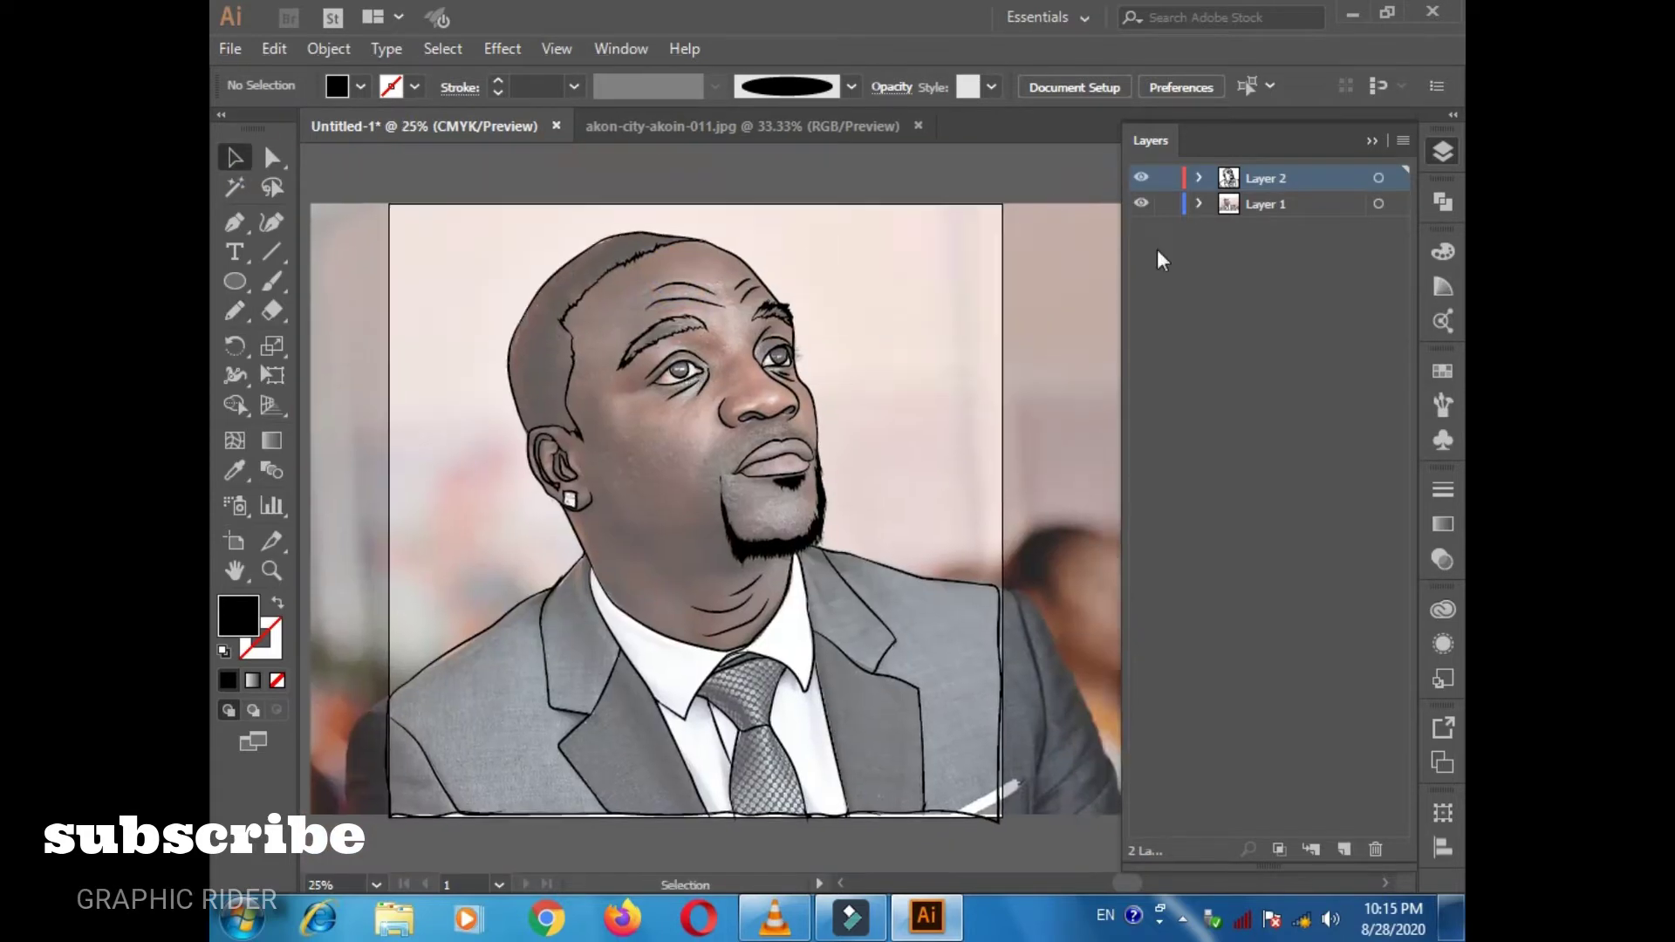
{"action": "left_click", "coordinate": [1140, 203]}
{"action": "scroll", "coordinate": [749, 386], "scroll_direction": "up", "scroll_amount": 5}
{"action": "key", "text": "b"}
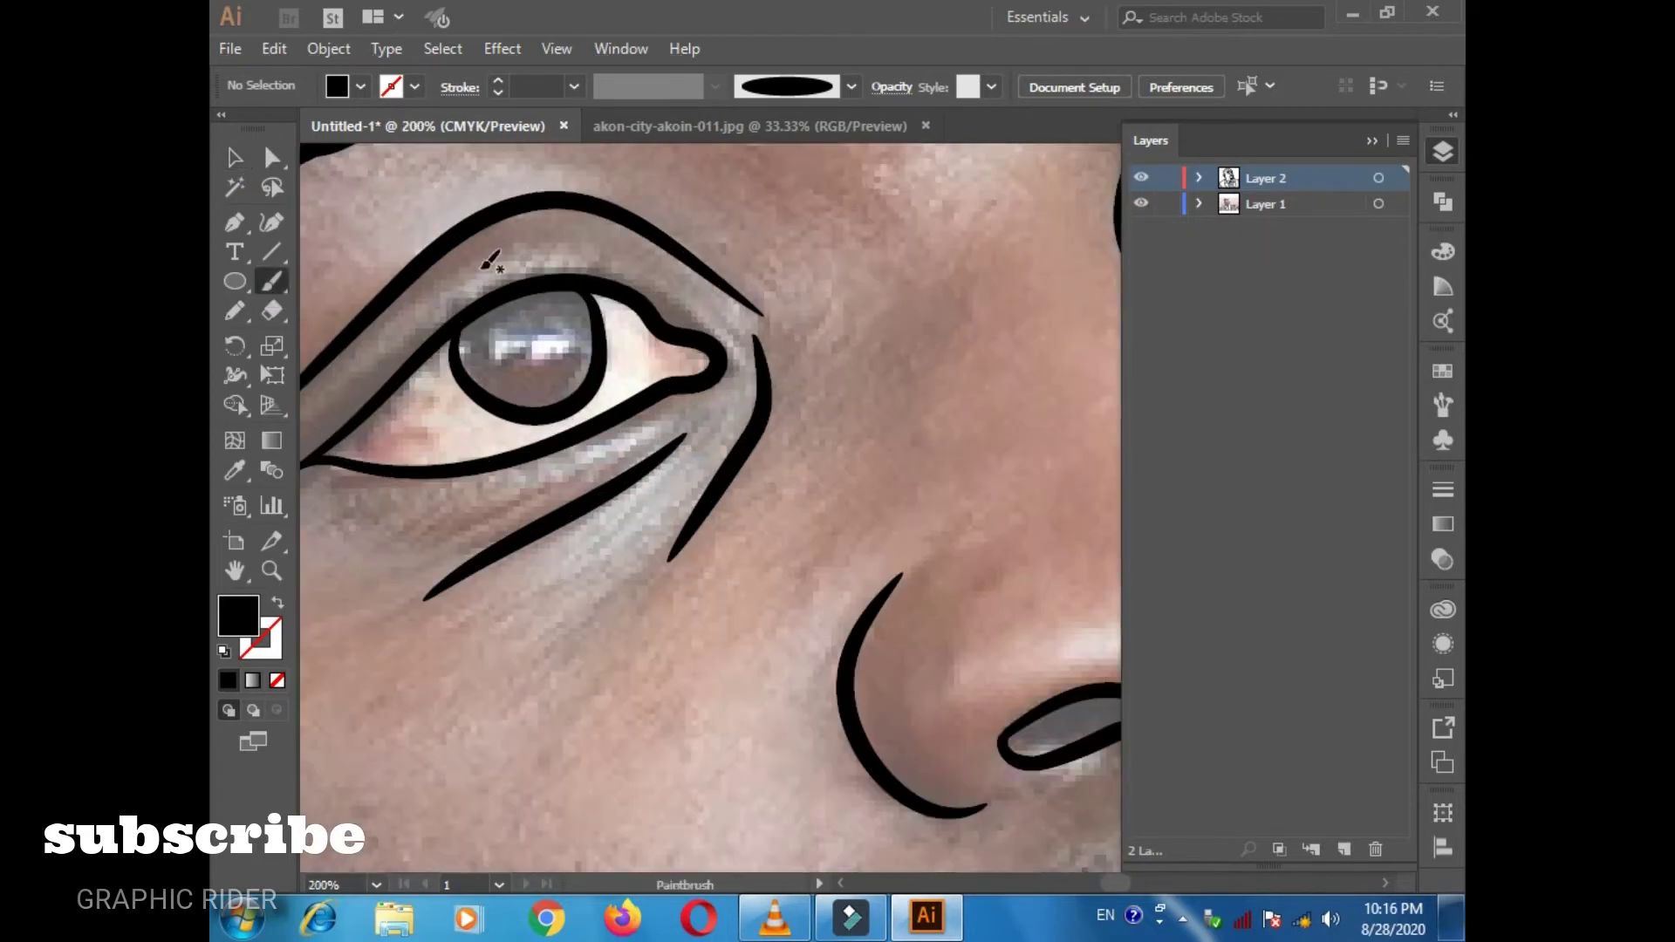
{"action": "left_click", "coordinate": [673, 353]}
{"action": "key", "text": "ctrl+z"}
Try a different brush at the eye corner, undo it, fit the artboard and hide the photo layer.
{"action": "left_click", "coordinate": [850, 85]}
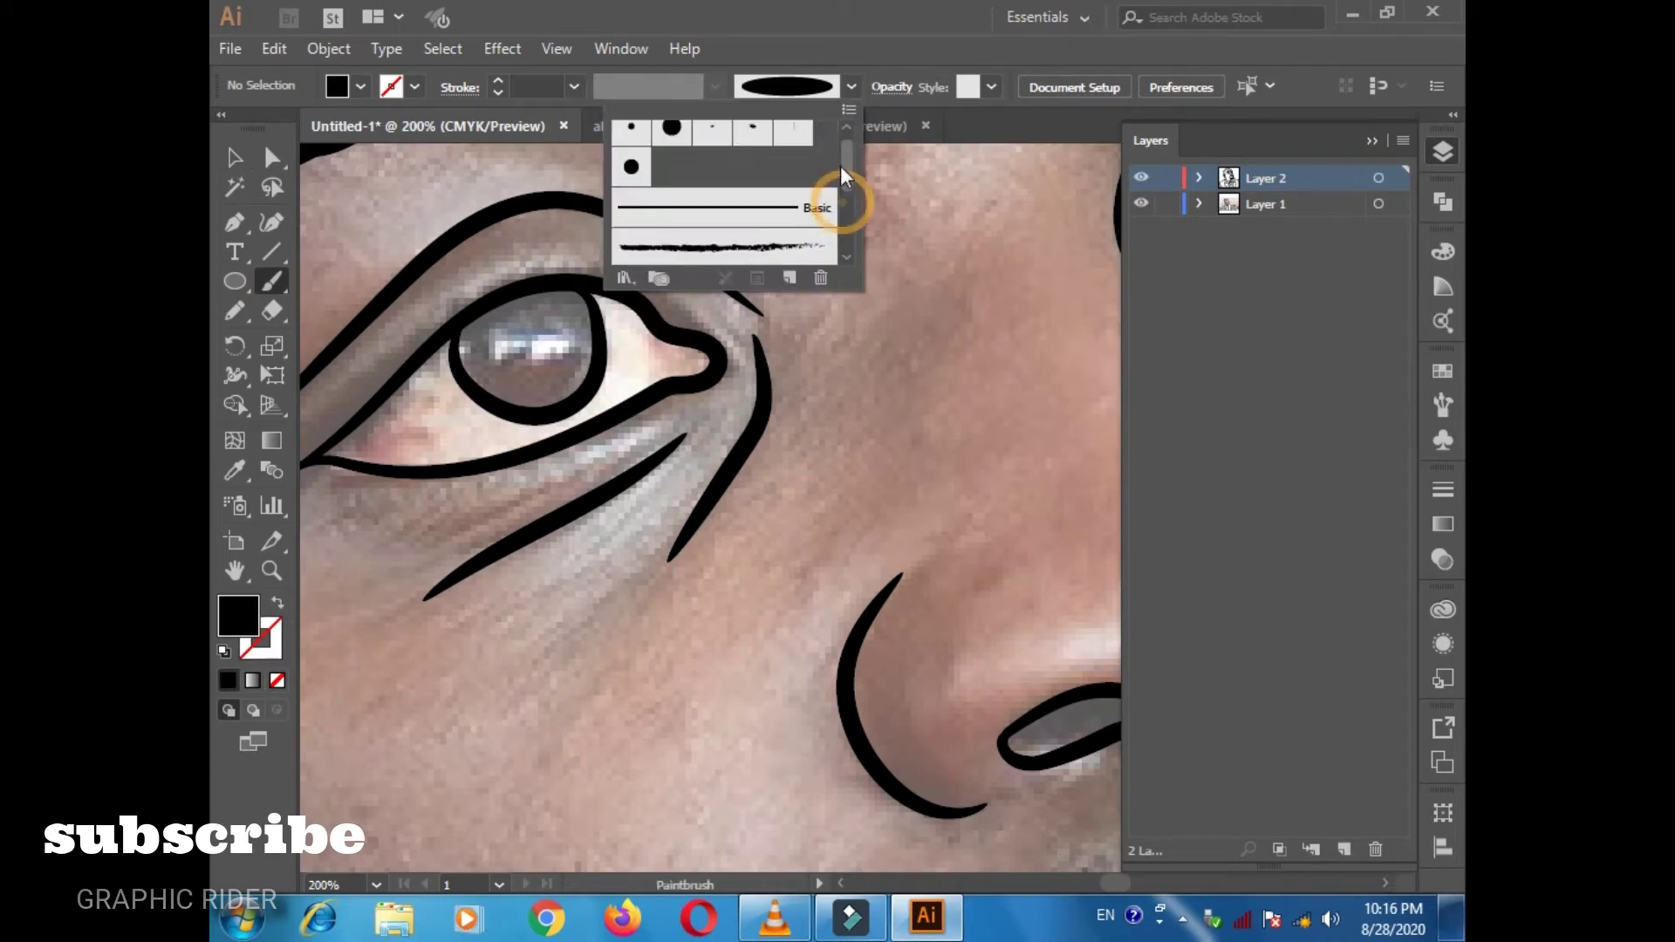
{"action": "left_click", "coordinate": [830, 195]}
{"action": "left_click", "coordinate": [672, 353]}
{"action": "key", "text": "ctrl+z"}
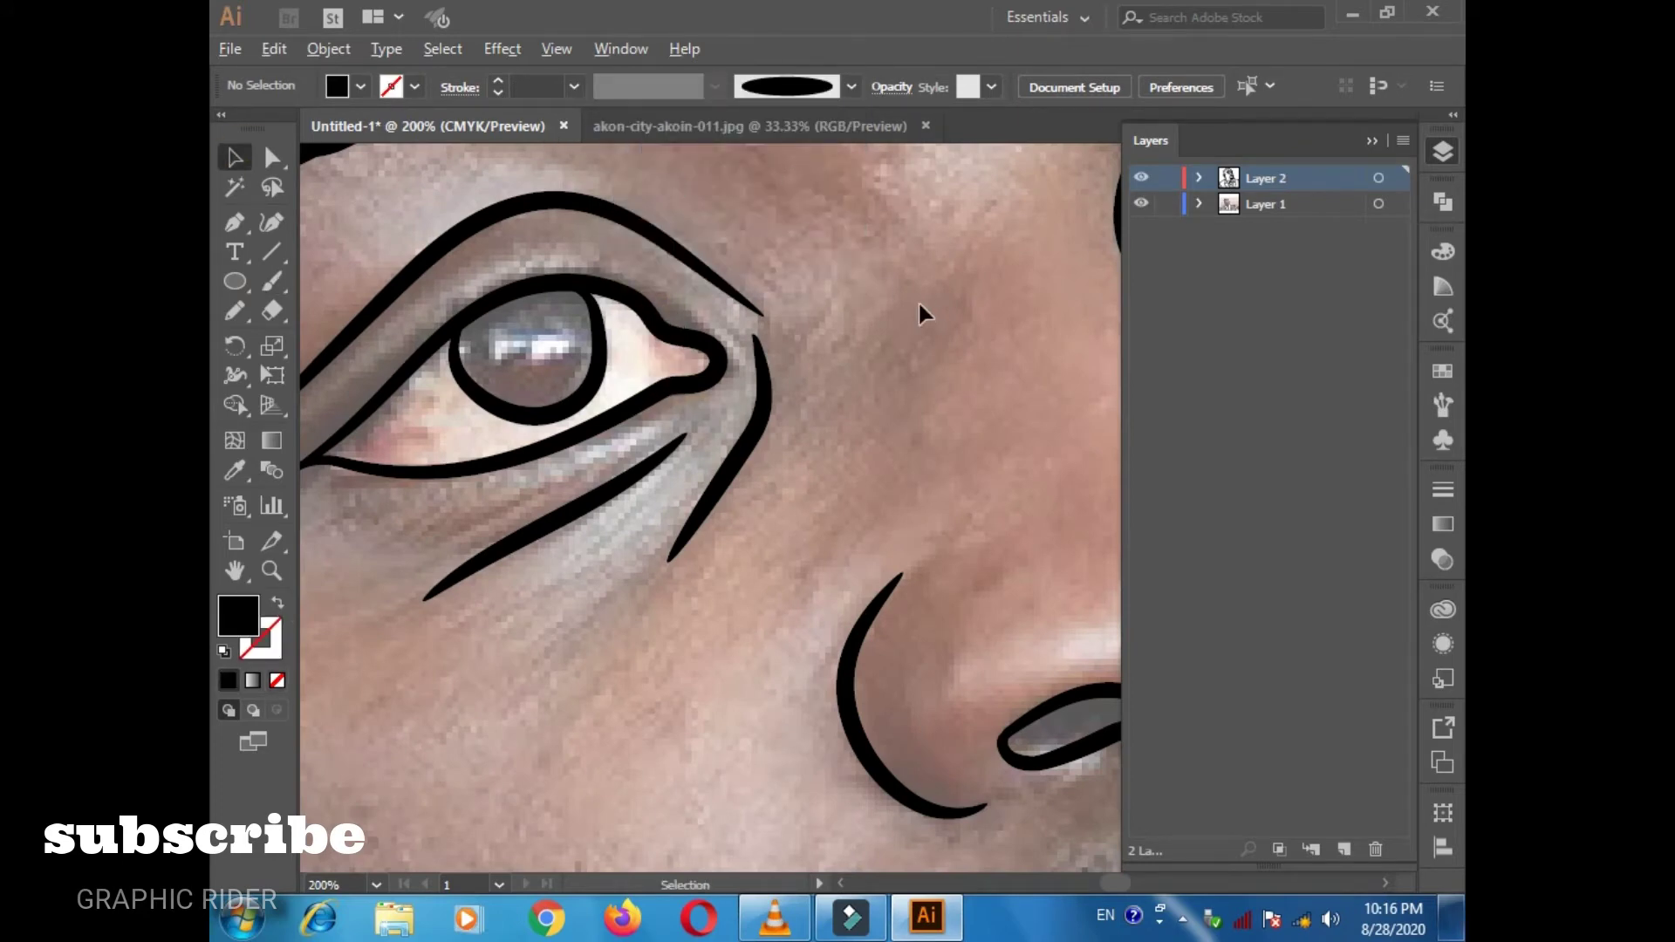
{"action": "key", "text": "ctrl+0"}
{"action": "left_click", "coordinate": [1141, 203]}
{"action": "key", "text": "ctrl+minus"}
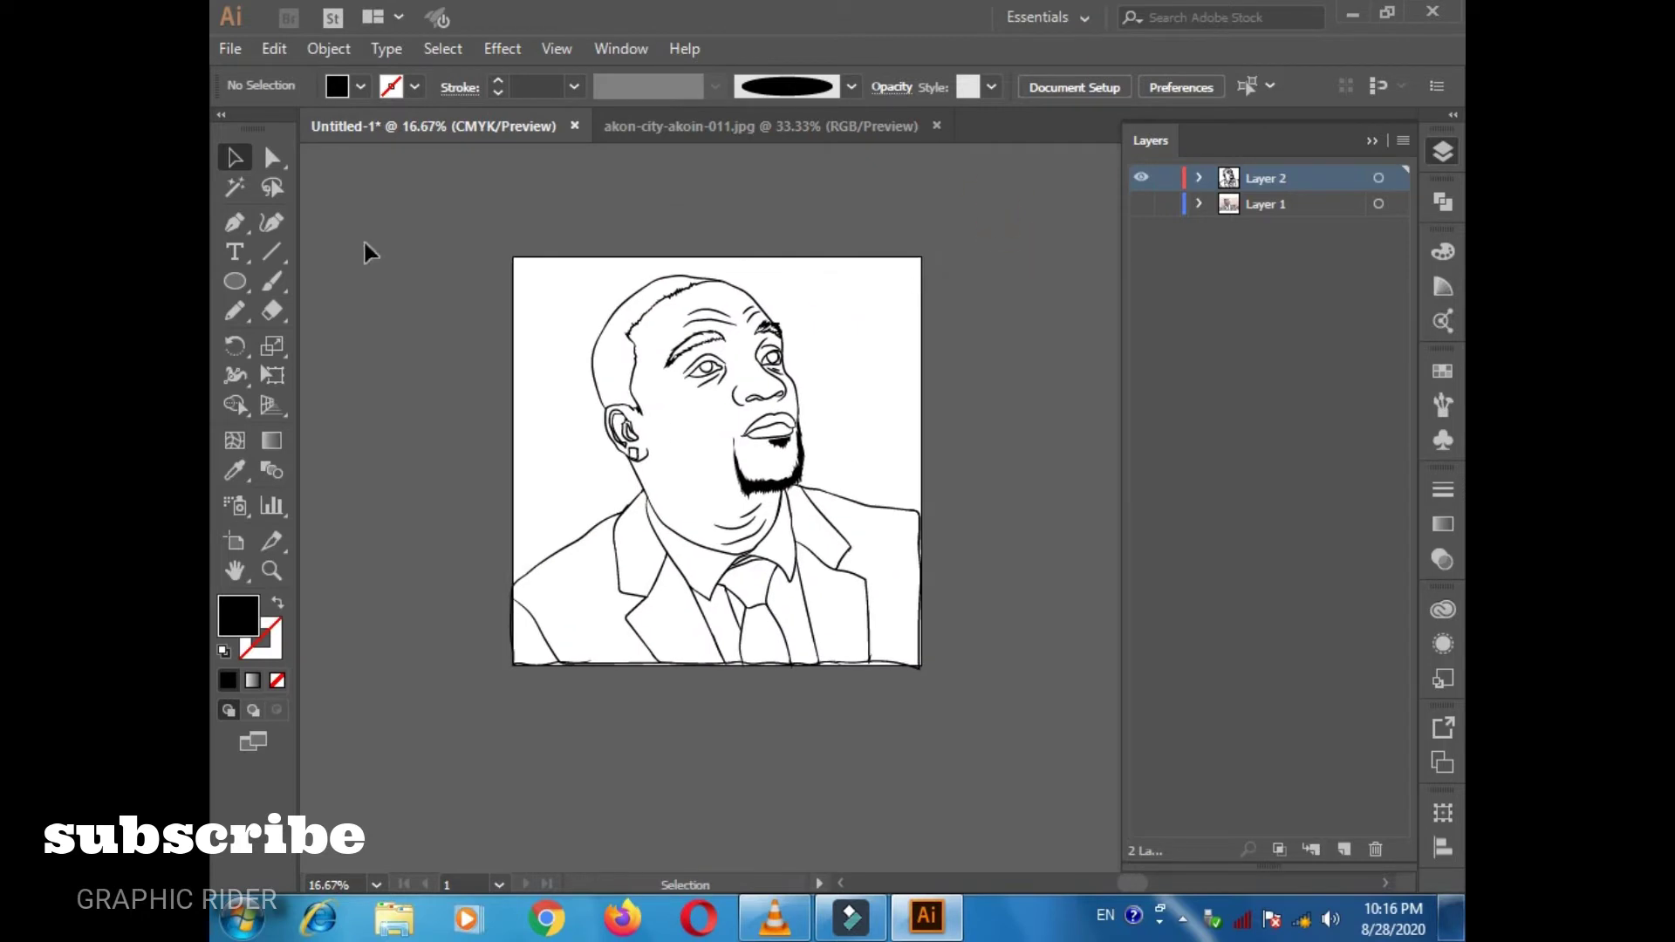
Duplicate Layer 2, hide the original, and add Layer 4 beneath the Layer 2 copy.
{"action": "left_click_drag", "start_coordinate": [1265, 177], "coordinate": [1343, 848]}
{"action": "left_click", "coordinate": [1141, 204]}
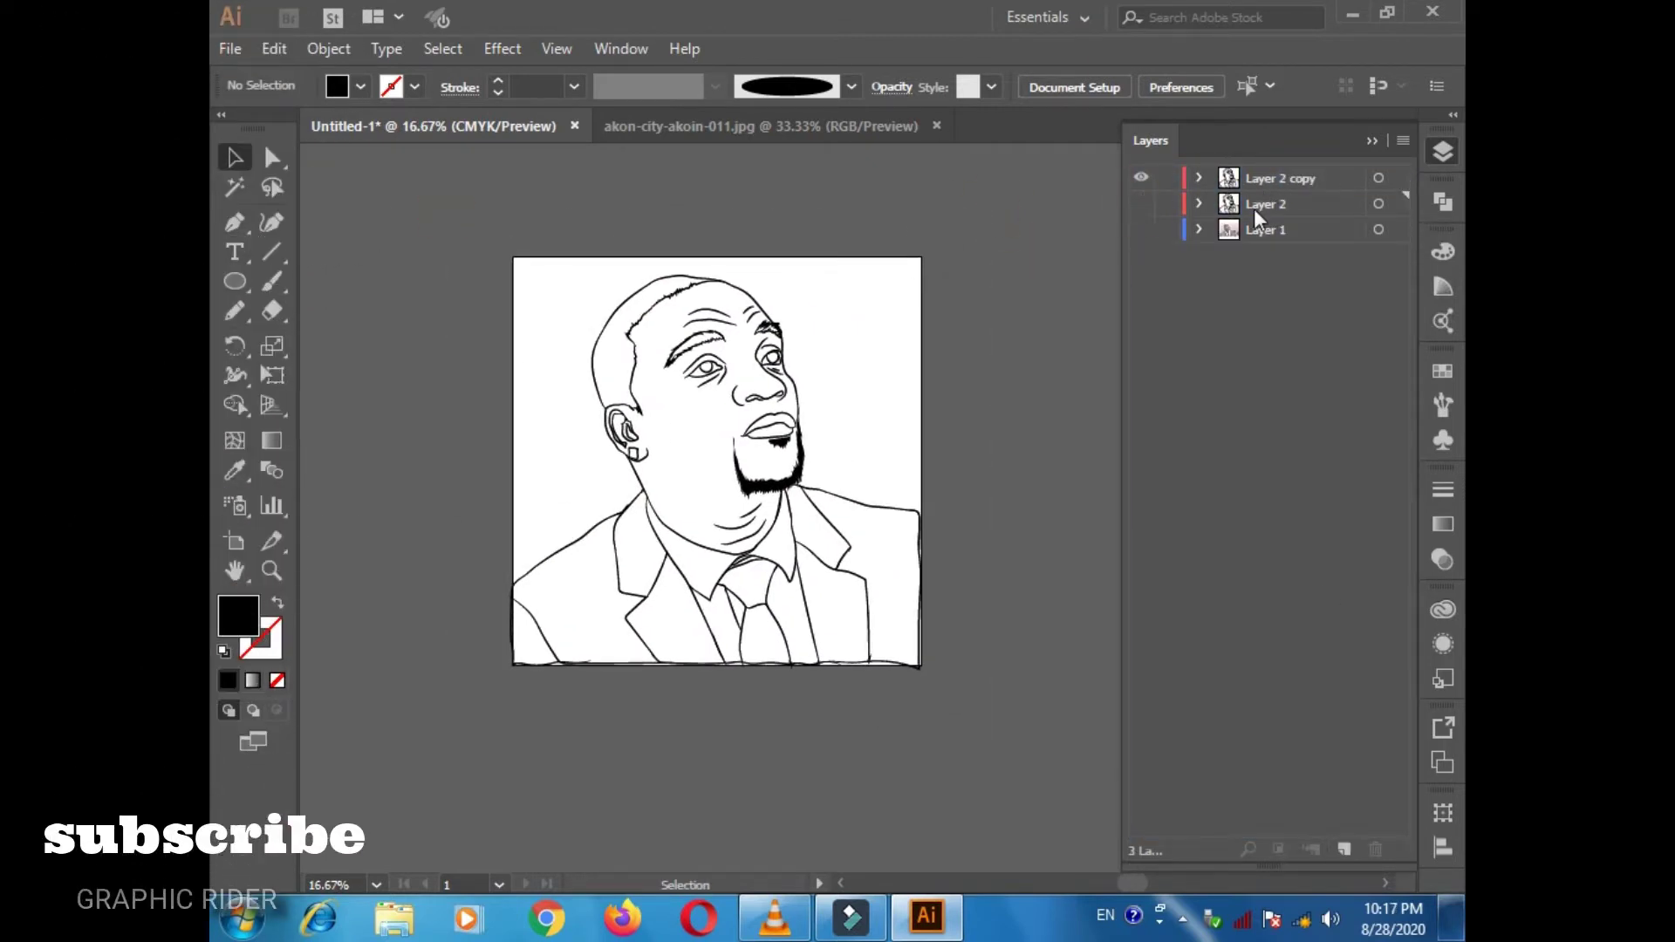
{"action": "left_click", "coordinate": [1278, 179]}
{"action": "left_click_drag", "start_coordinate": [1254, 181], "coordinate": [1256, 209]}
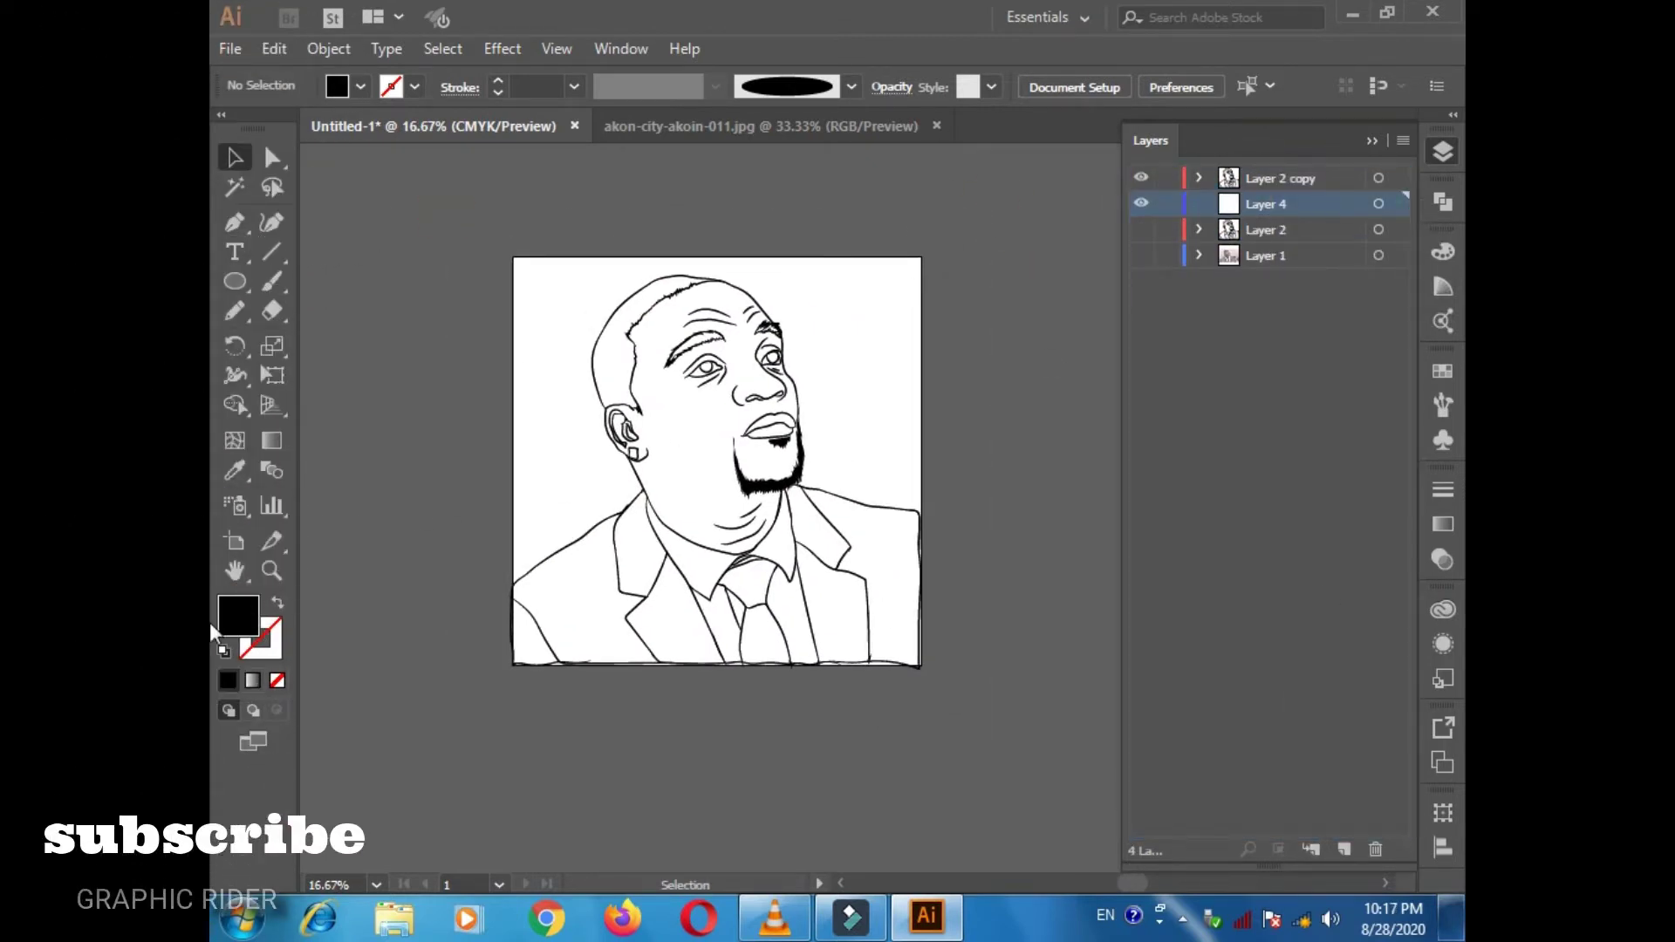
{"action": "left_click", "coordinate": [1141, 254]}
Sample the skin tone from the nose and draw a brown rectangle covering the artboard.
{"action": "left_click", "coordinate": [744, 373]}
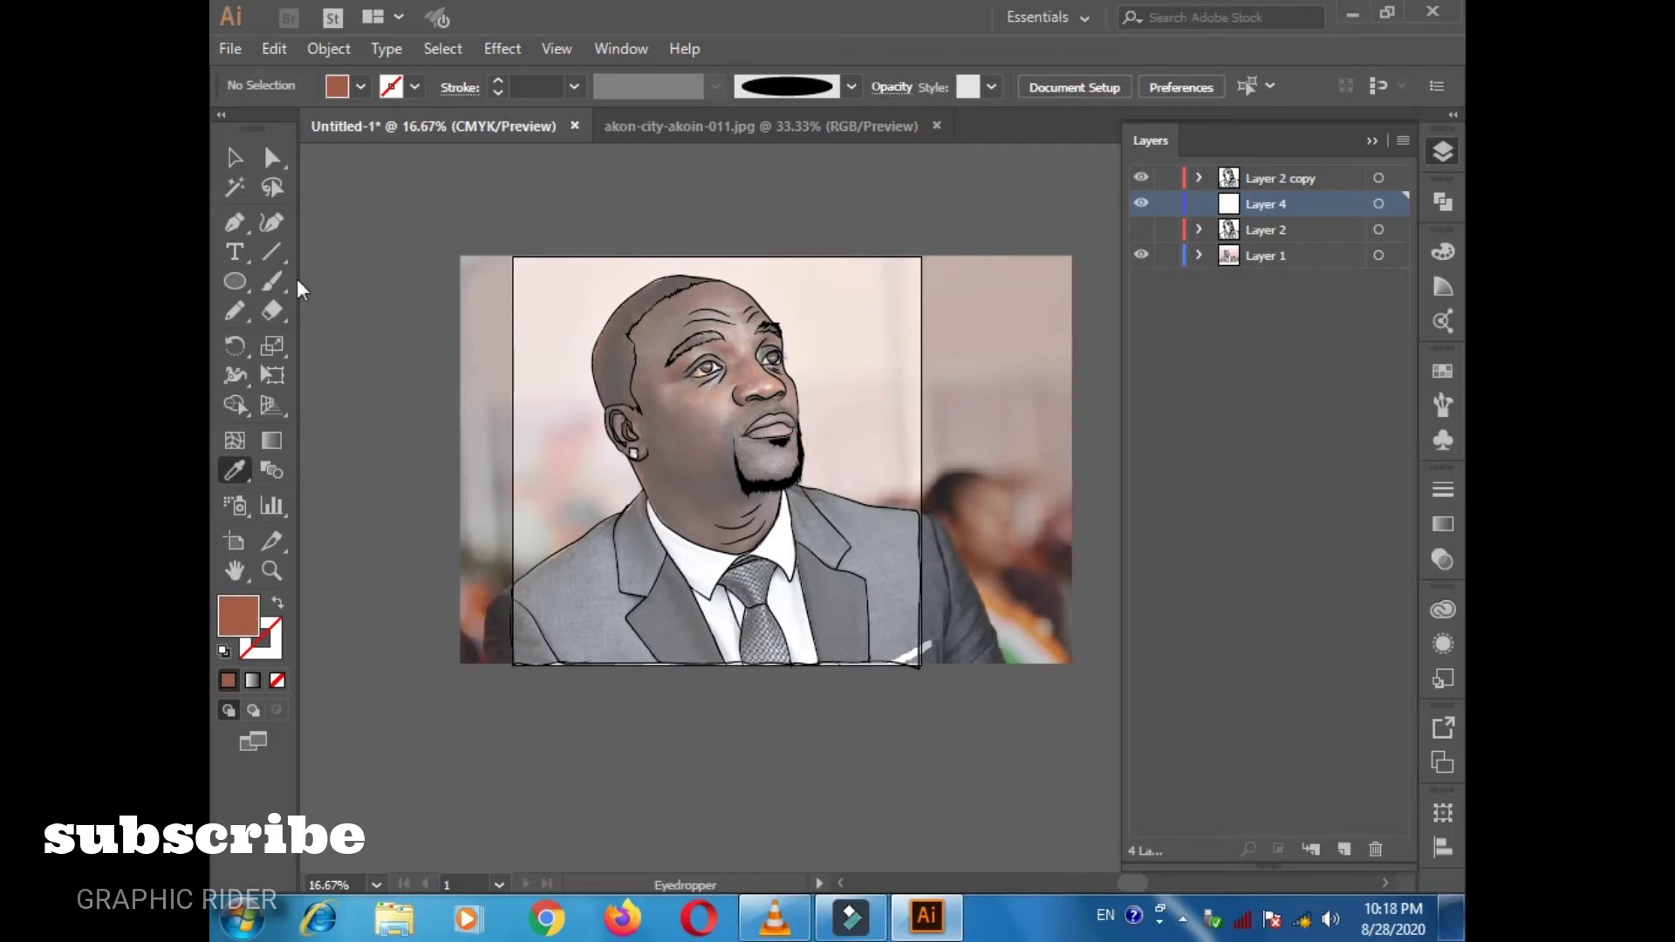
{"action": "key", "text": "m"}
{"action": "left_click_drag", "start_coordinate": [504, 242], "coordinate": [939, 684]}
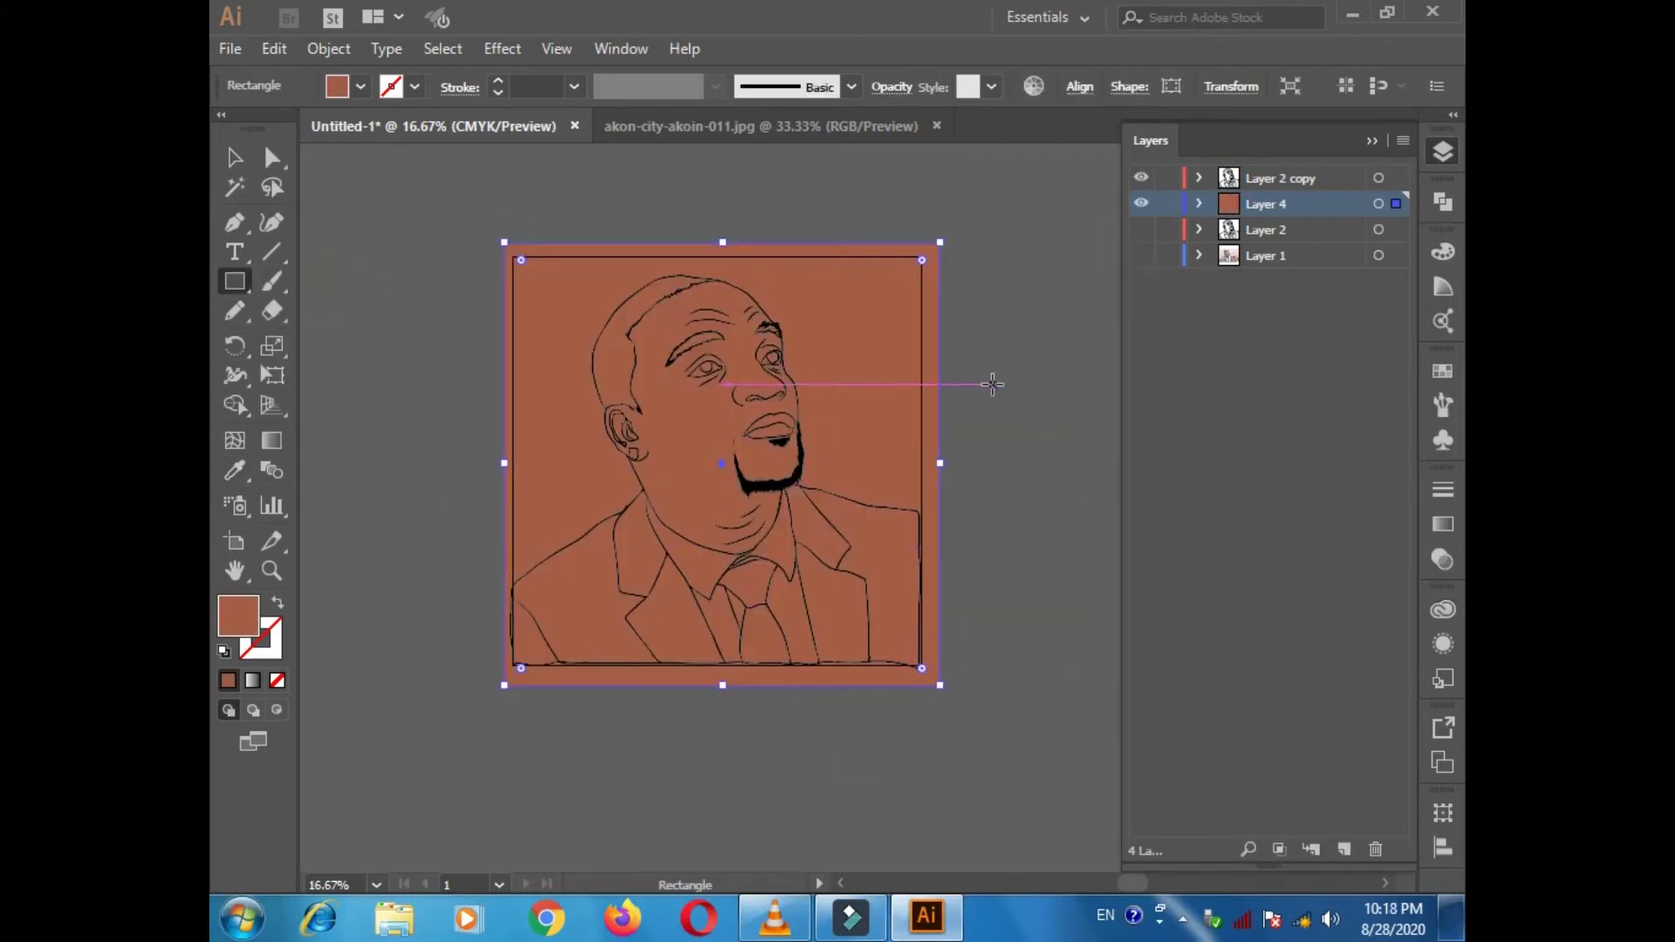
Divide the brown rectangle along the line art with Pathfinder > Divide.
{"action": "key", "text": "v"}
{"action": "left_click", "coordinate": [942, 745]}
{"action": "key", "text": "ctrl+a"}
{"action": "left_click", "coordinate": [1442, 202]}
{"action": "left_click", "coordinate": [478, 251]}
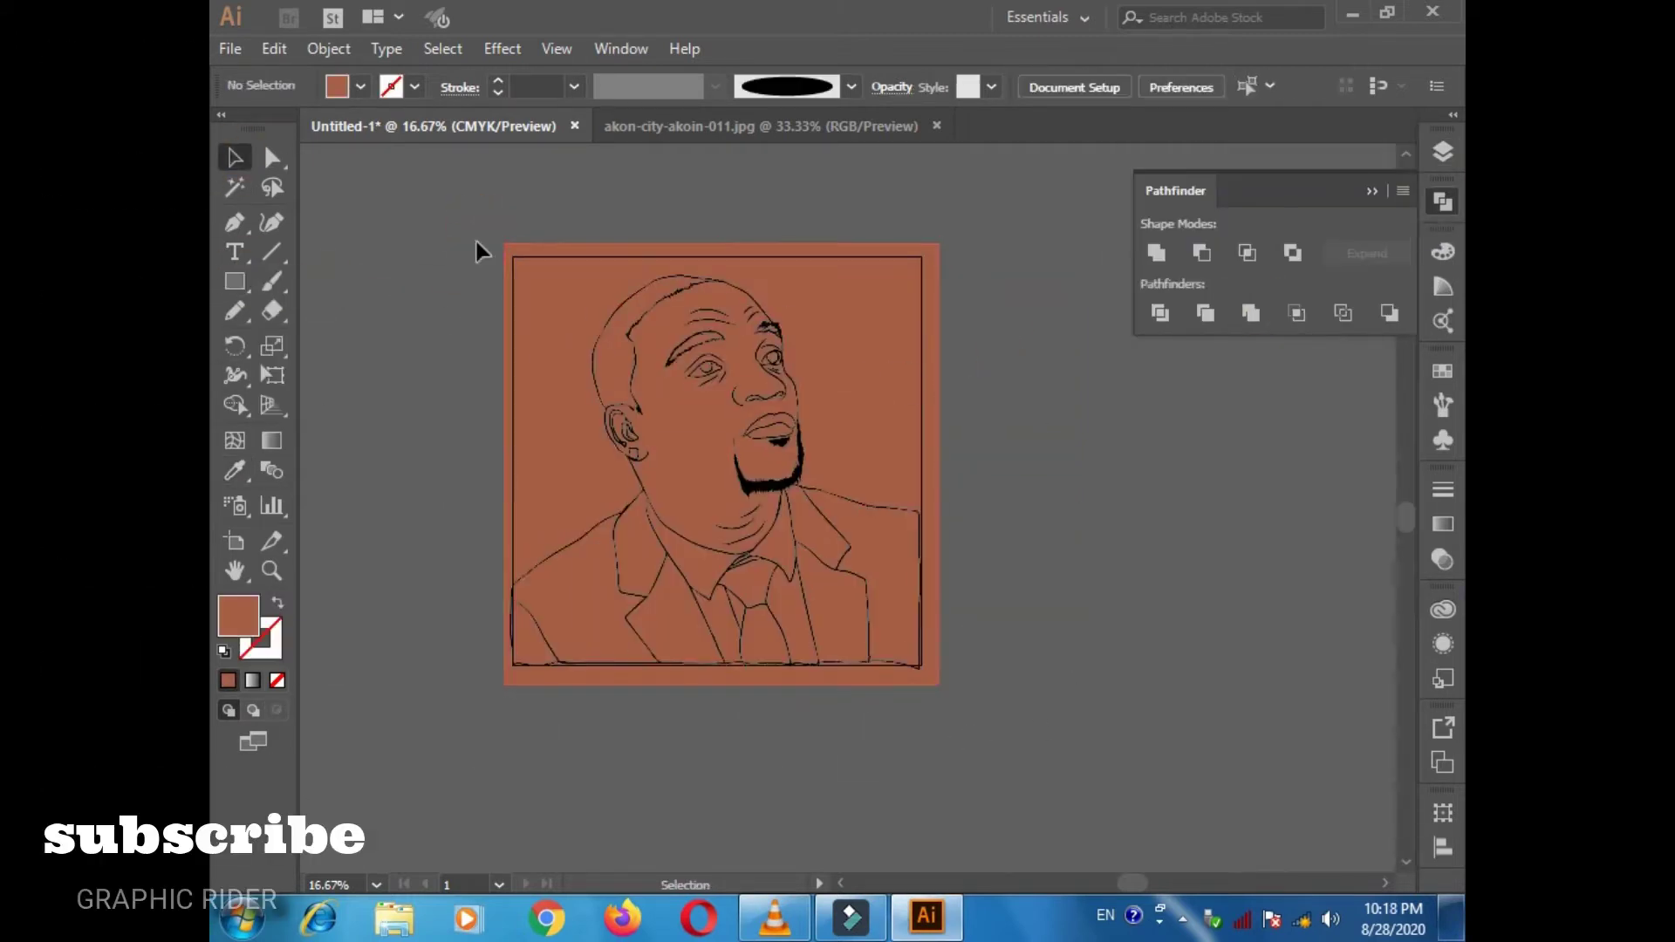
{"action": "left_click", "coordinate": [882, 347]}
{"action": "left_click", "coordinate": [1442, 151]}
Delete the background piece around the figure and move Layer 2 to the top.
{"action": "double_click", "coordinate": [782, 499]}
{"action": "right_click", "coordinate": [707, 450]}
{"action": "key", "text": "Escape"}
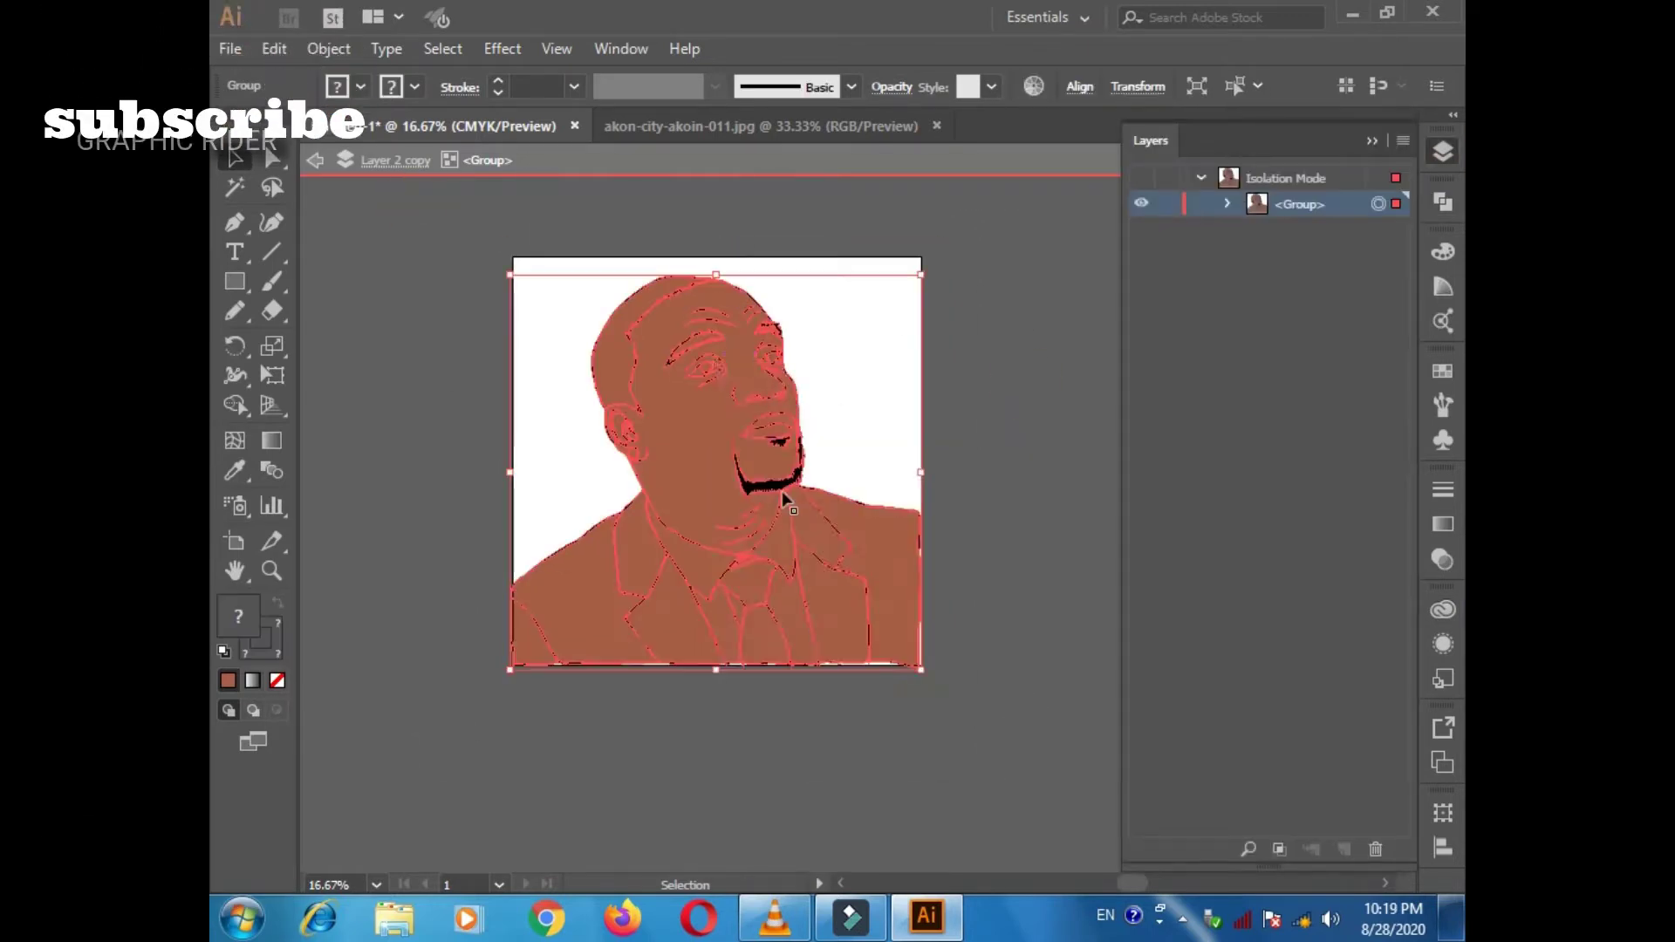
{"action": "key", "text": "Escape"}
{"action": "left_click", "coordinate": [1142, 230]}
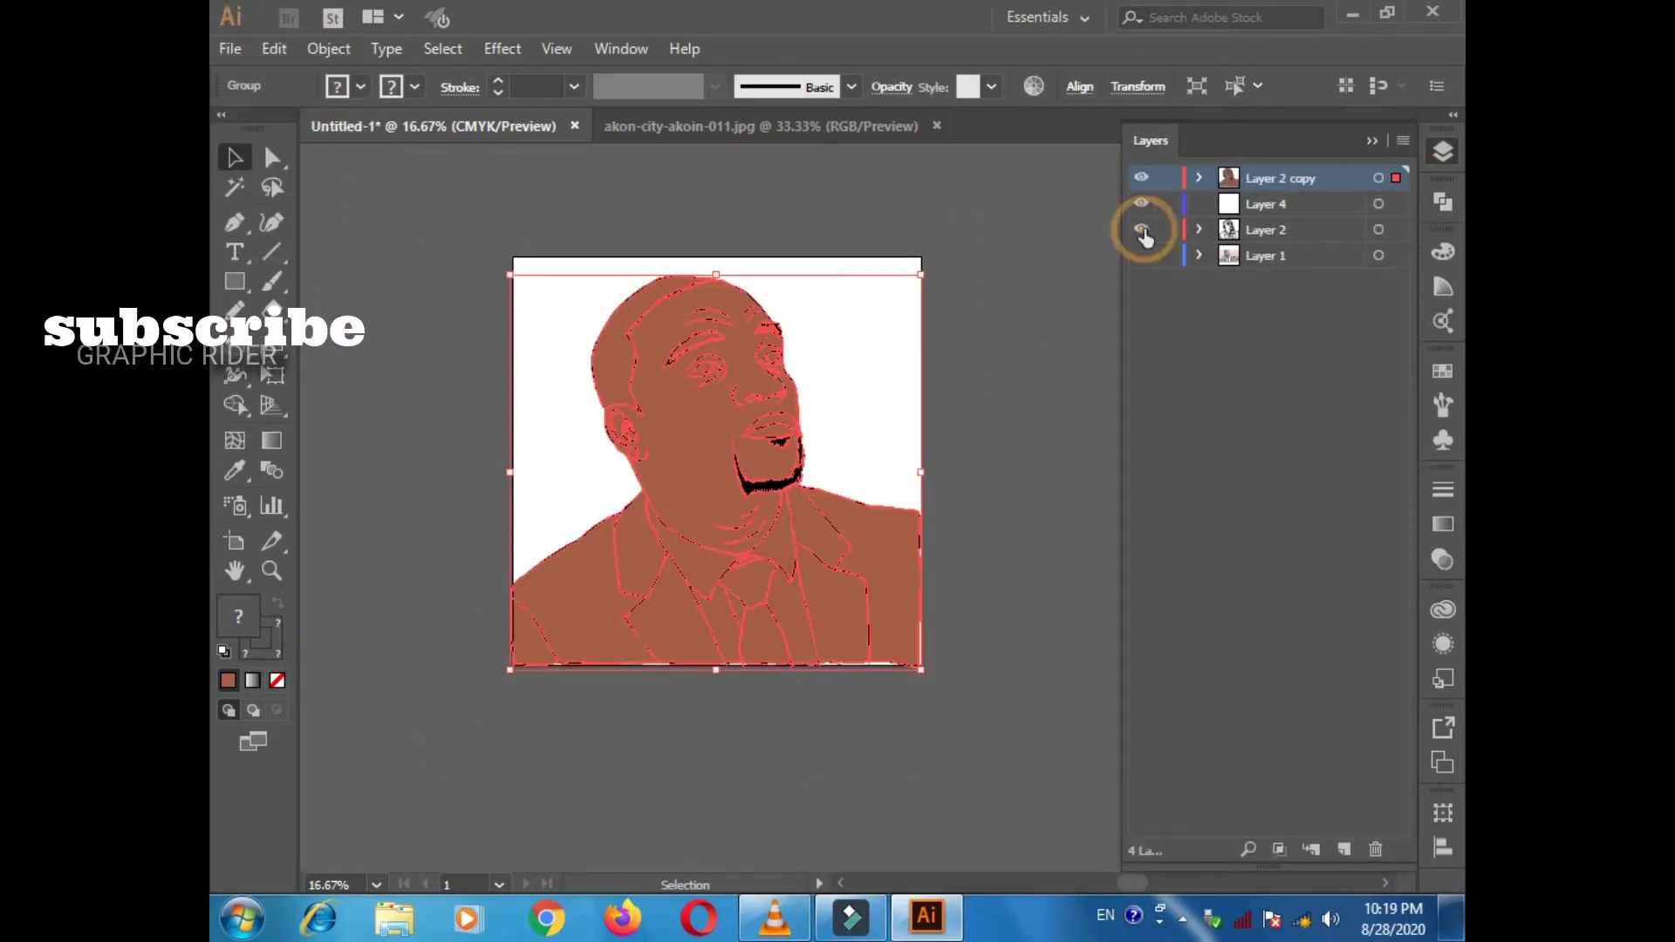
{"action": "left_click_drag", "start_coordinate": [1265, 229], "coordinate": [1268, 174]}
{"action": "left_click", "coordinate": [1226, 203]}
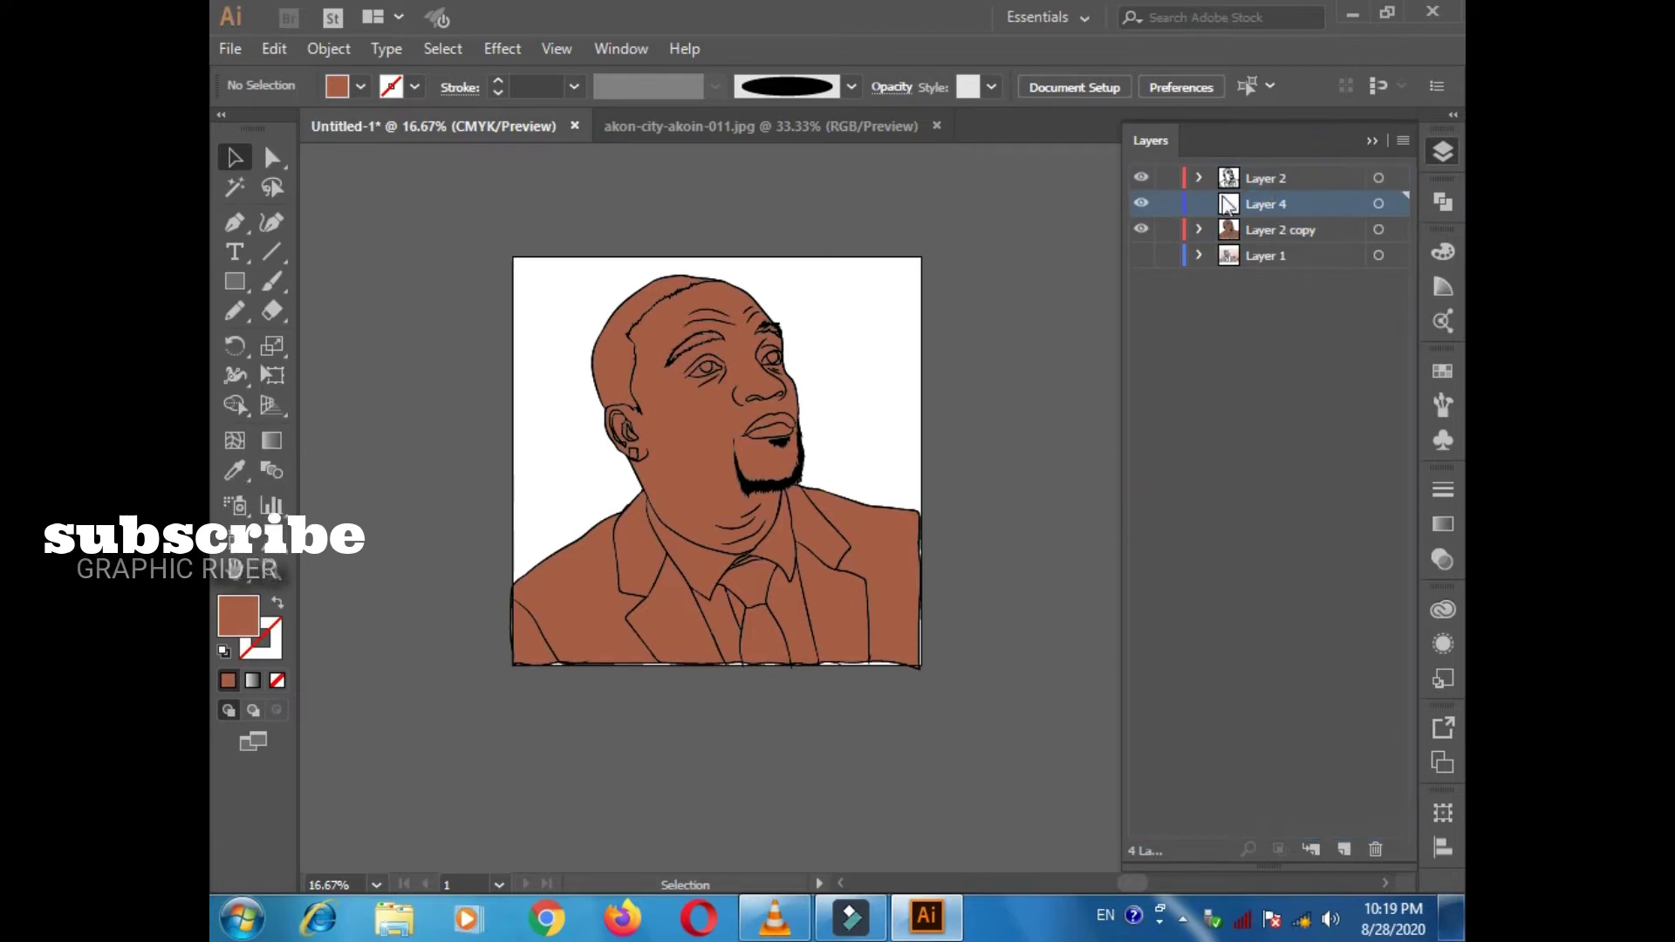
Save the document as akon001 in the photoshop save work folder on F:.
{"action": "key", "text": "ctrl+shift+s"}
{"action": "left_click", "coordinate": [335, 337]}
{"action": "double_click", "coordinate": [526, 397]}
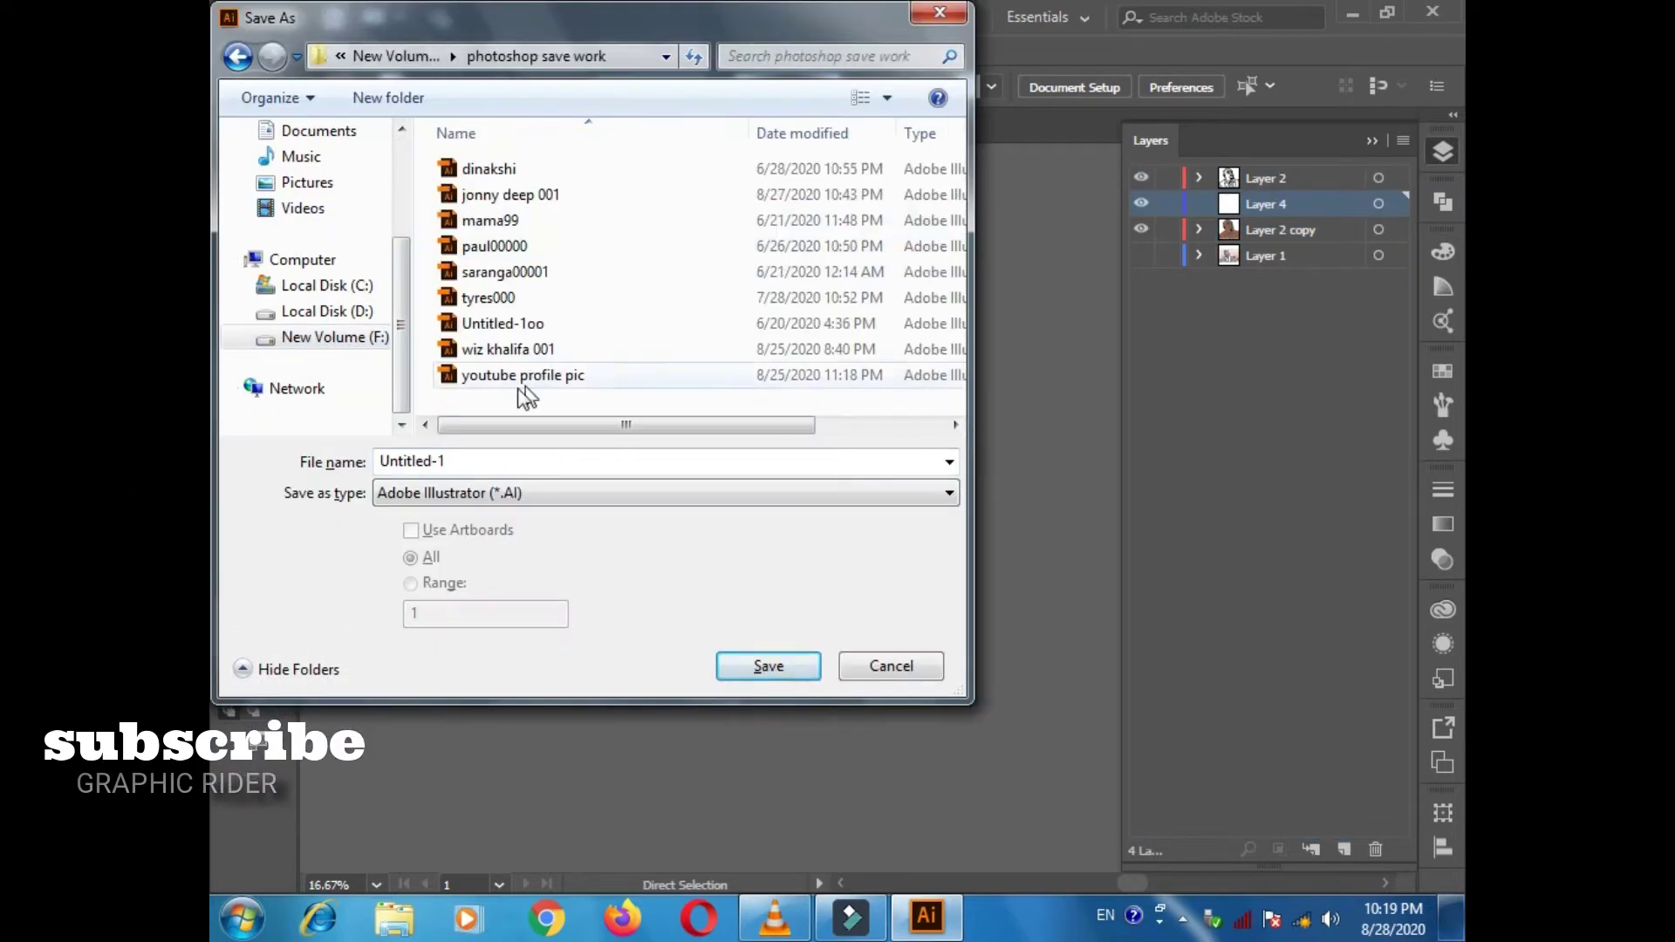
{"action": "type", "text": "akon001"}
{"action": "left_click", "coordinate": [769, 666]}
{"action": "key", "text": "Return"}
Fill the iris black and the eye whites white.
{"action": "scroll", "coordinate": [711, 370], "scroll_direction": "up", "scroll_amount": 4}
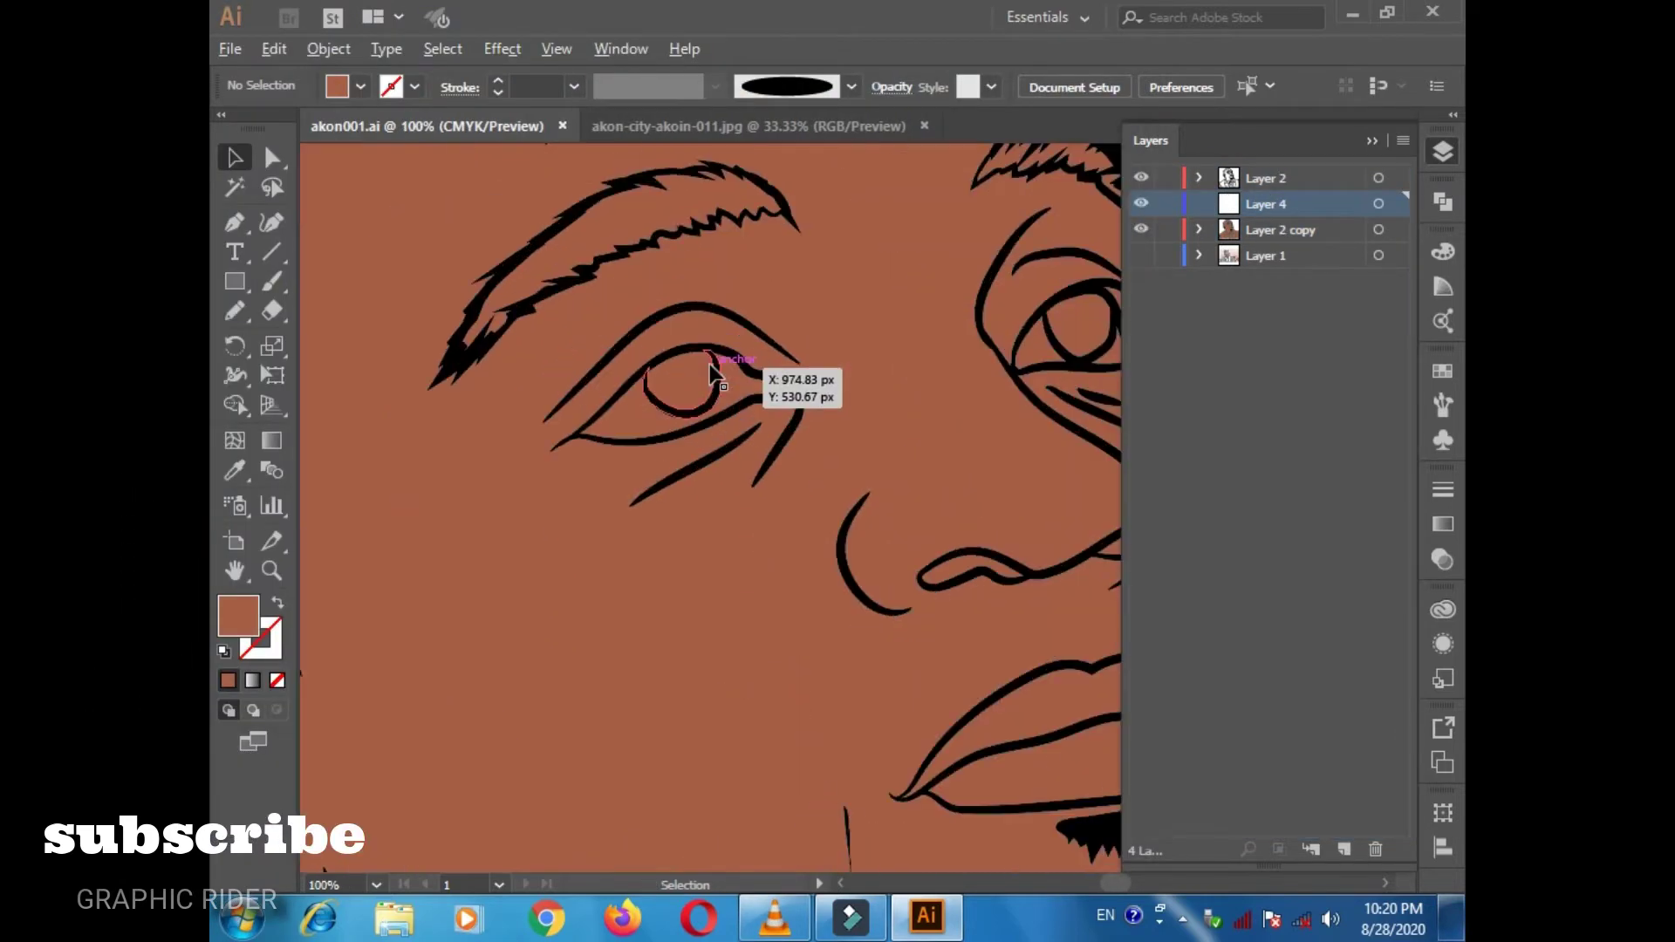
{"action": "double_click", "coordinate": [711, 370]}
{"action": "left_click", "coordinate": [1442, 370]}
{"action": "left_click", "coordinate": [1188, 436]}
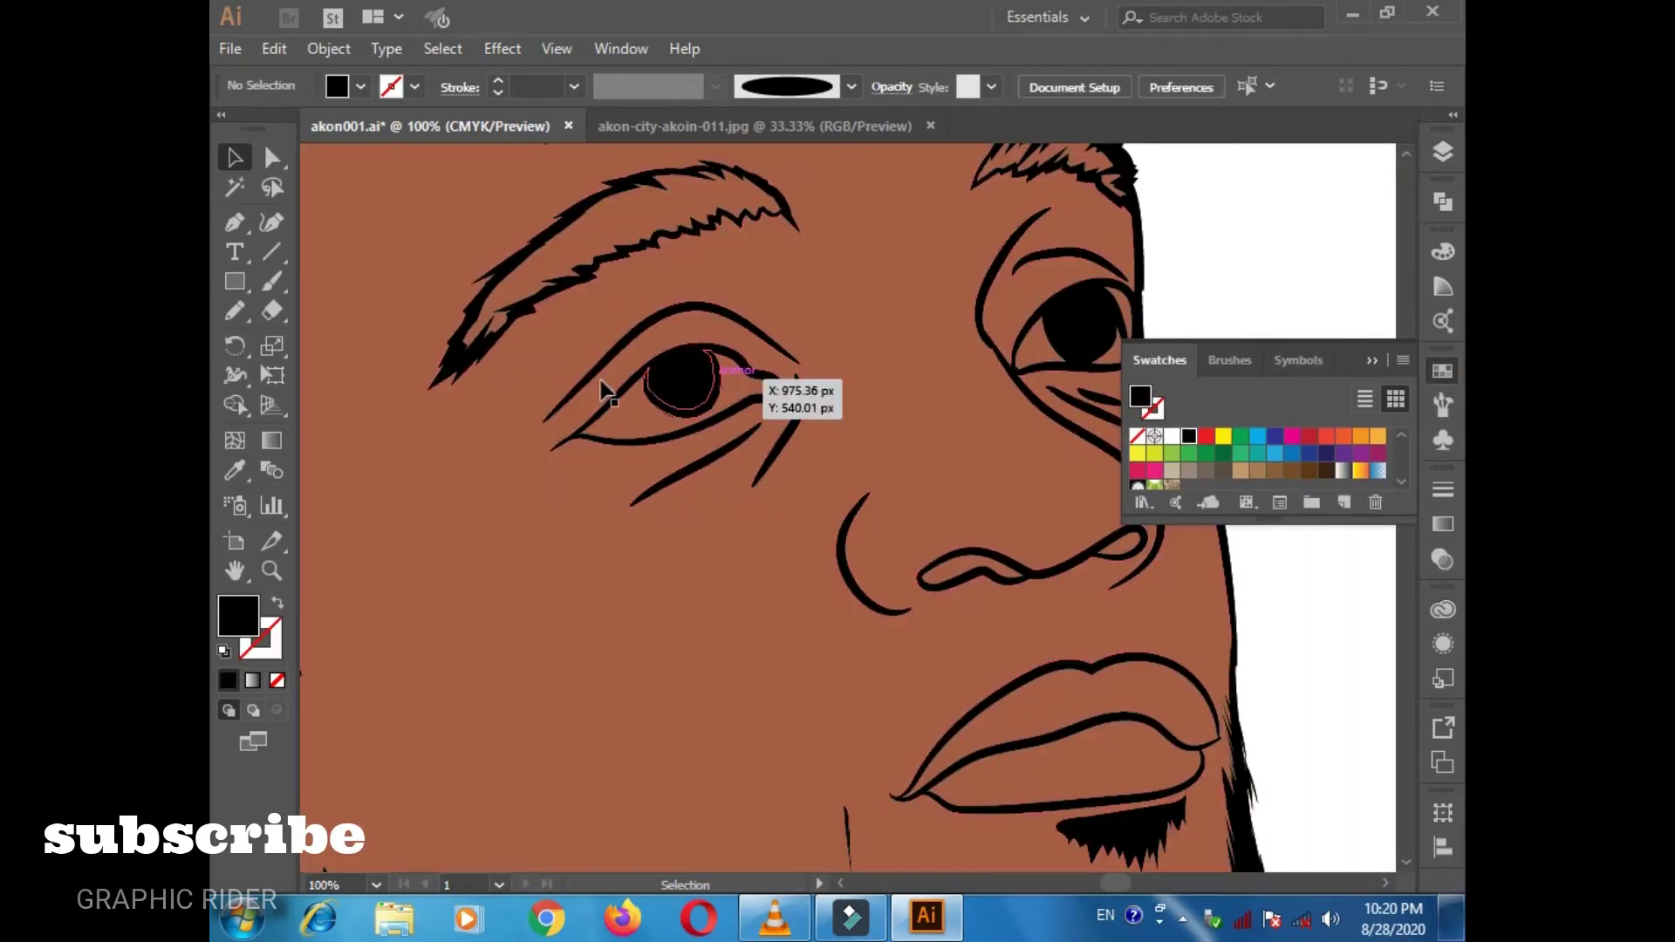
{"action": "left_click", "coordinate": [609, 388]}
{"action": "left_click_drag", "start_coordinate": [1184, 345], "coordinate": [1045, 353]}
{"action": "left_click", "coordinate": [1171, 436]}
{"action": "left_click", "coordinate": [1085, 279]}
Fill the upper lip dark red and the lower lip pink.
{"action": "scroll", "coordinate": [1000, 505], "scroll_direction": "down", "scroll_amount": 4}
{"action": "double_click", "coordinate": [1000, 505]}
{"action": "left_click", "coordinate": [1206, 436]}
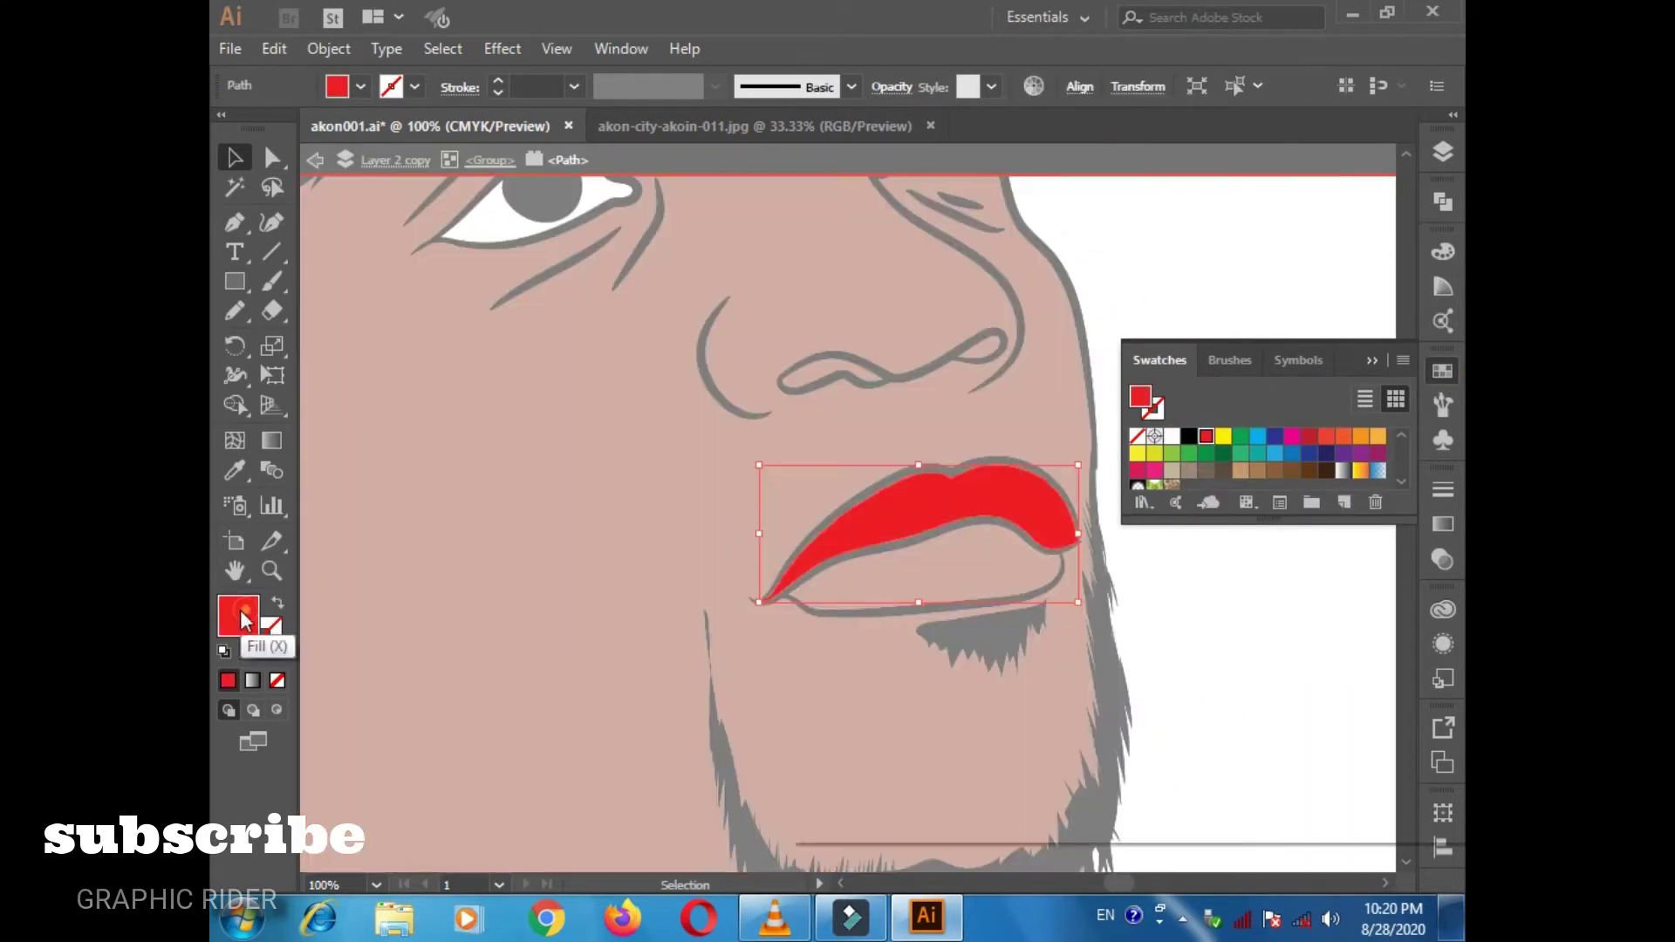
{"action": "double_click", "coordinate": [238, 617]}
{"action": "left_click", "coordinate": [991, 639]}
{"action": "left_click", "coordinate": [1376, 456]}
{"action": "double_click", "coordinate": [946, 587]}
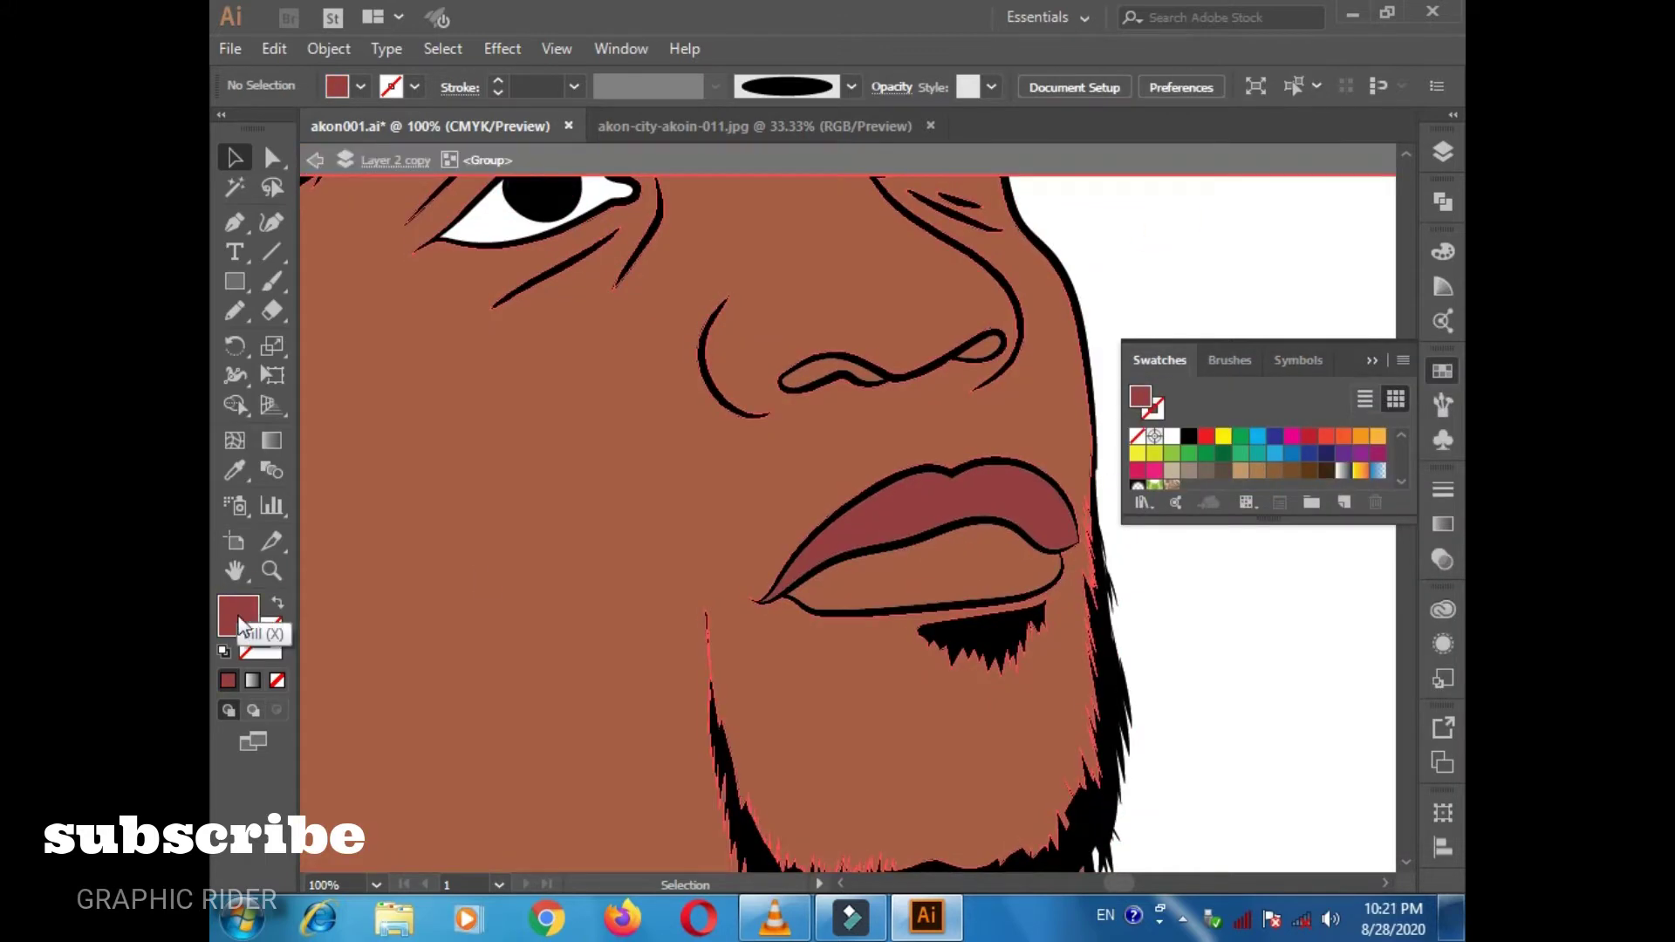
{"action": "double_click", "coordinate": [980, 560]}
{"action": "left_click", "coordinate": [1206, 436]}
{"action": "double_click", "coordinate": [238, 617]}
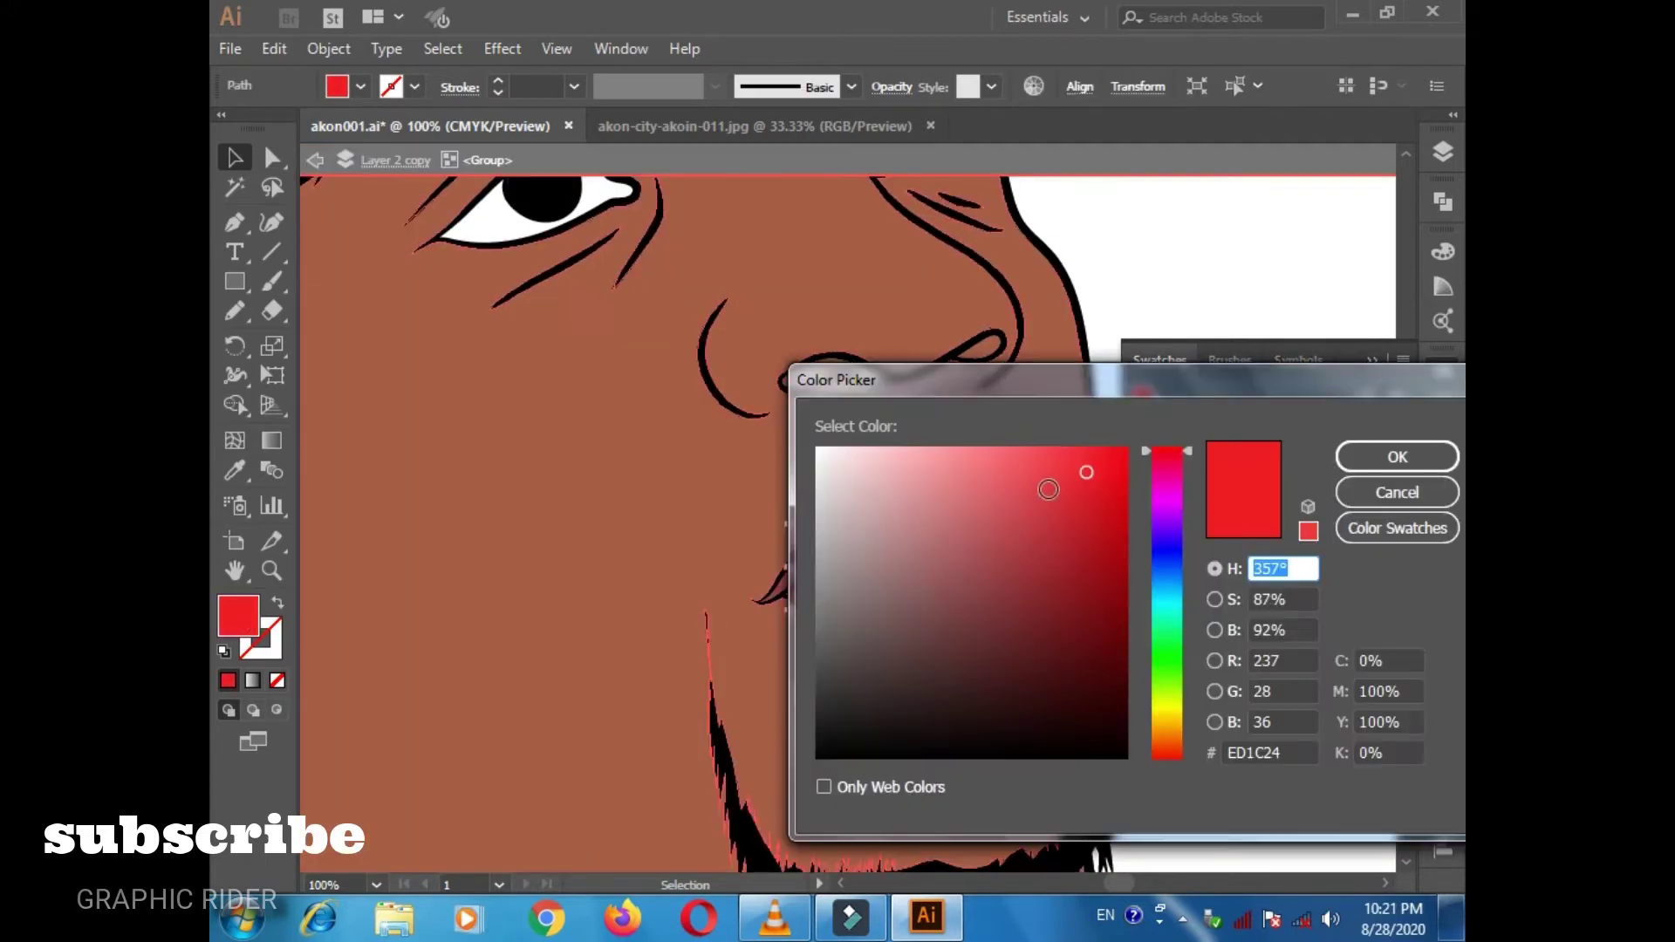
{"action": "left_click", "coordinate": [1048, 489]}
Fill the nostril black and zoom back out to the whole face.
{"action": "key", "text": "Return"}
{"action": "left_click", "coordinate": [864, 513]}
{"action": "key", "text": "ctrl+plus"}
{"action": "left_click", "coordinate": [1189, 436]}
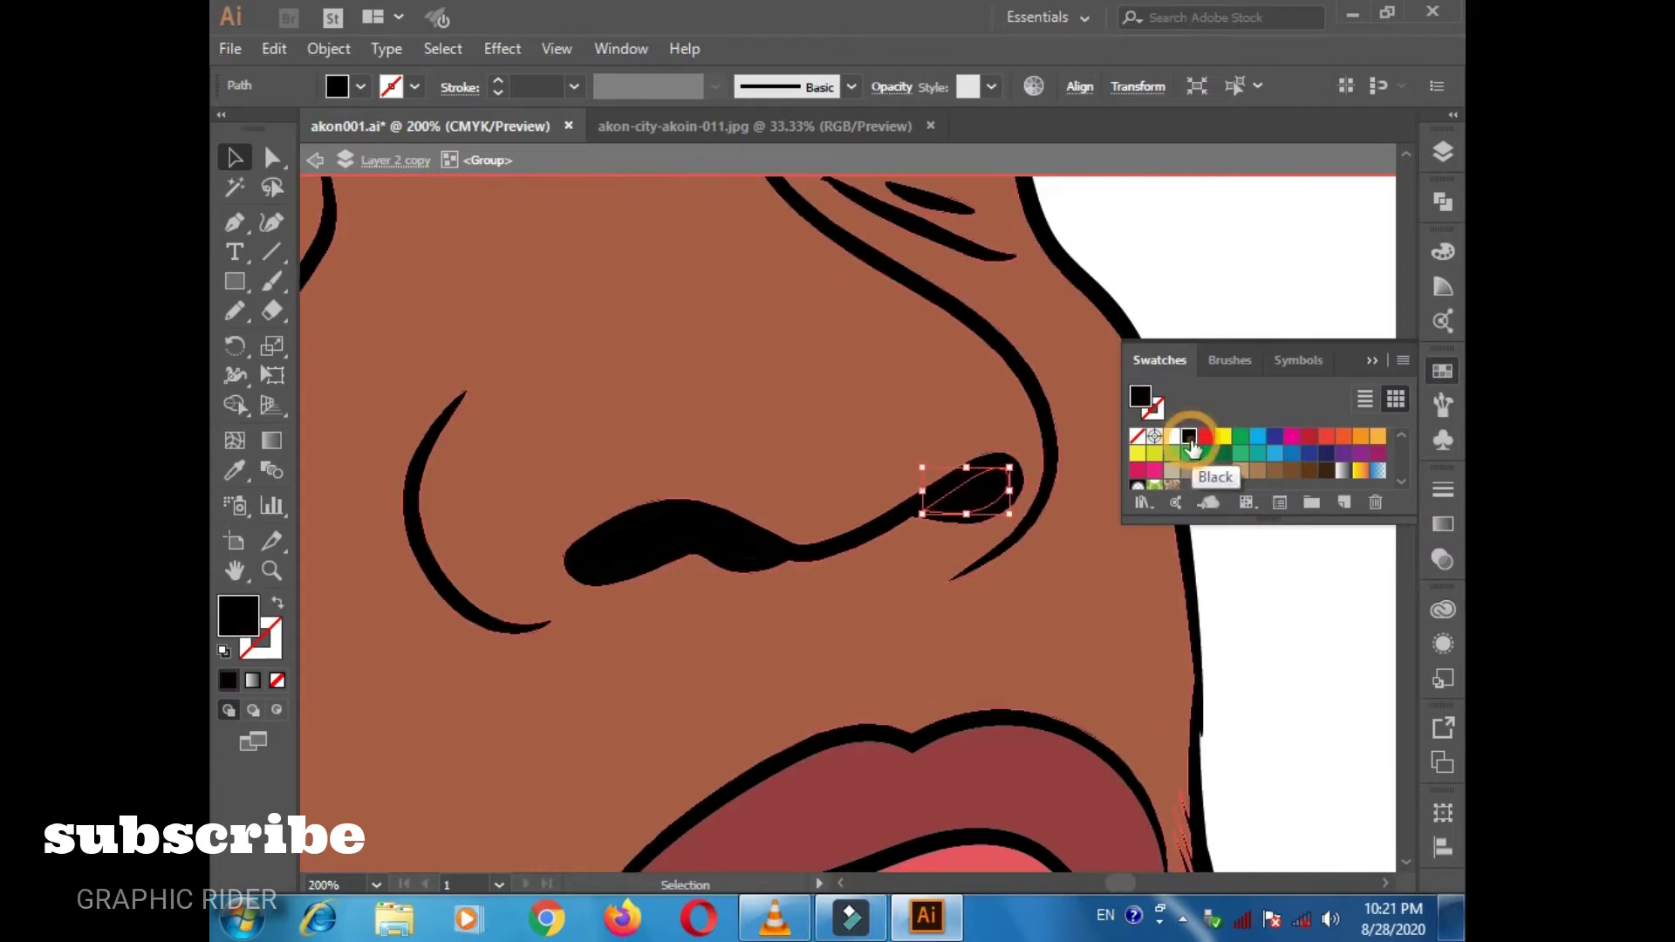
{"action": "key", "text": "ctrl+shift+a"}
{"action": "key", "text": "ctrl+minus"}
{"action": "key", "text": "ctrl+minus"}
{"action": "key", "text": "ctrl+minus"}
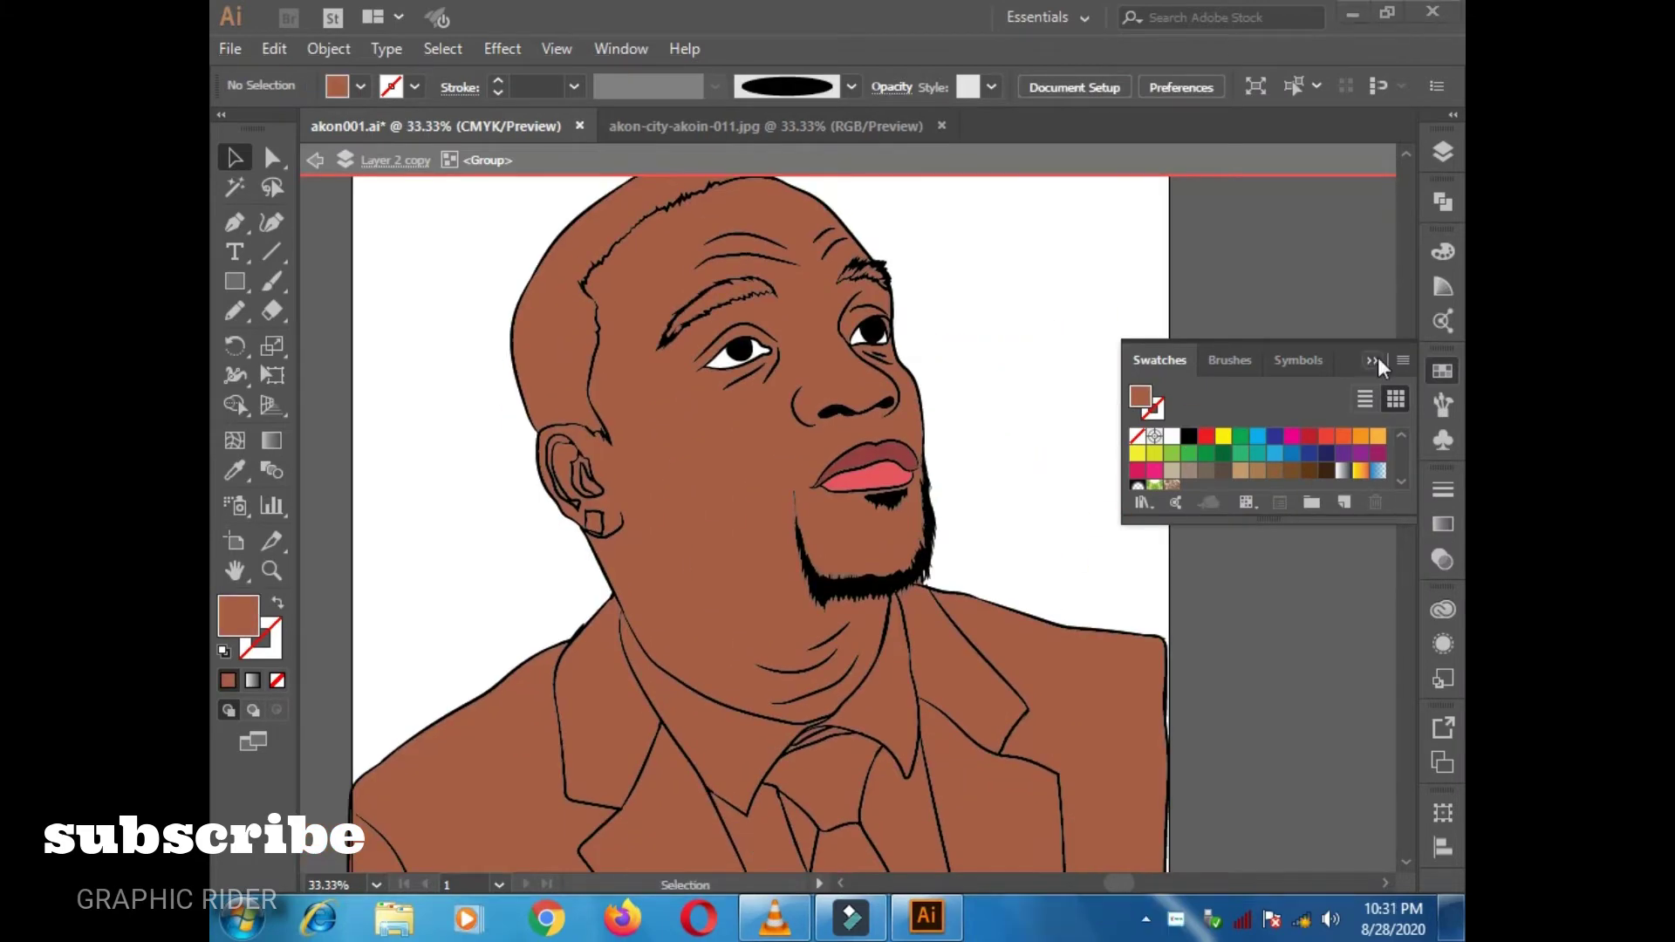
Exit isolation mode from the line-art group and deselect the artwork.
{"action": "left_click", "coordinate": [1442, 152]}
{"action": "left_click", "coordinate": [1226, 204]}
{"action": "key", "text": "ctrl+minus"}
{"action": "key", "text": "ctrl+minus"}
{"action": "key", "text": "ctrl+minus"}
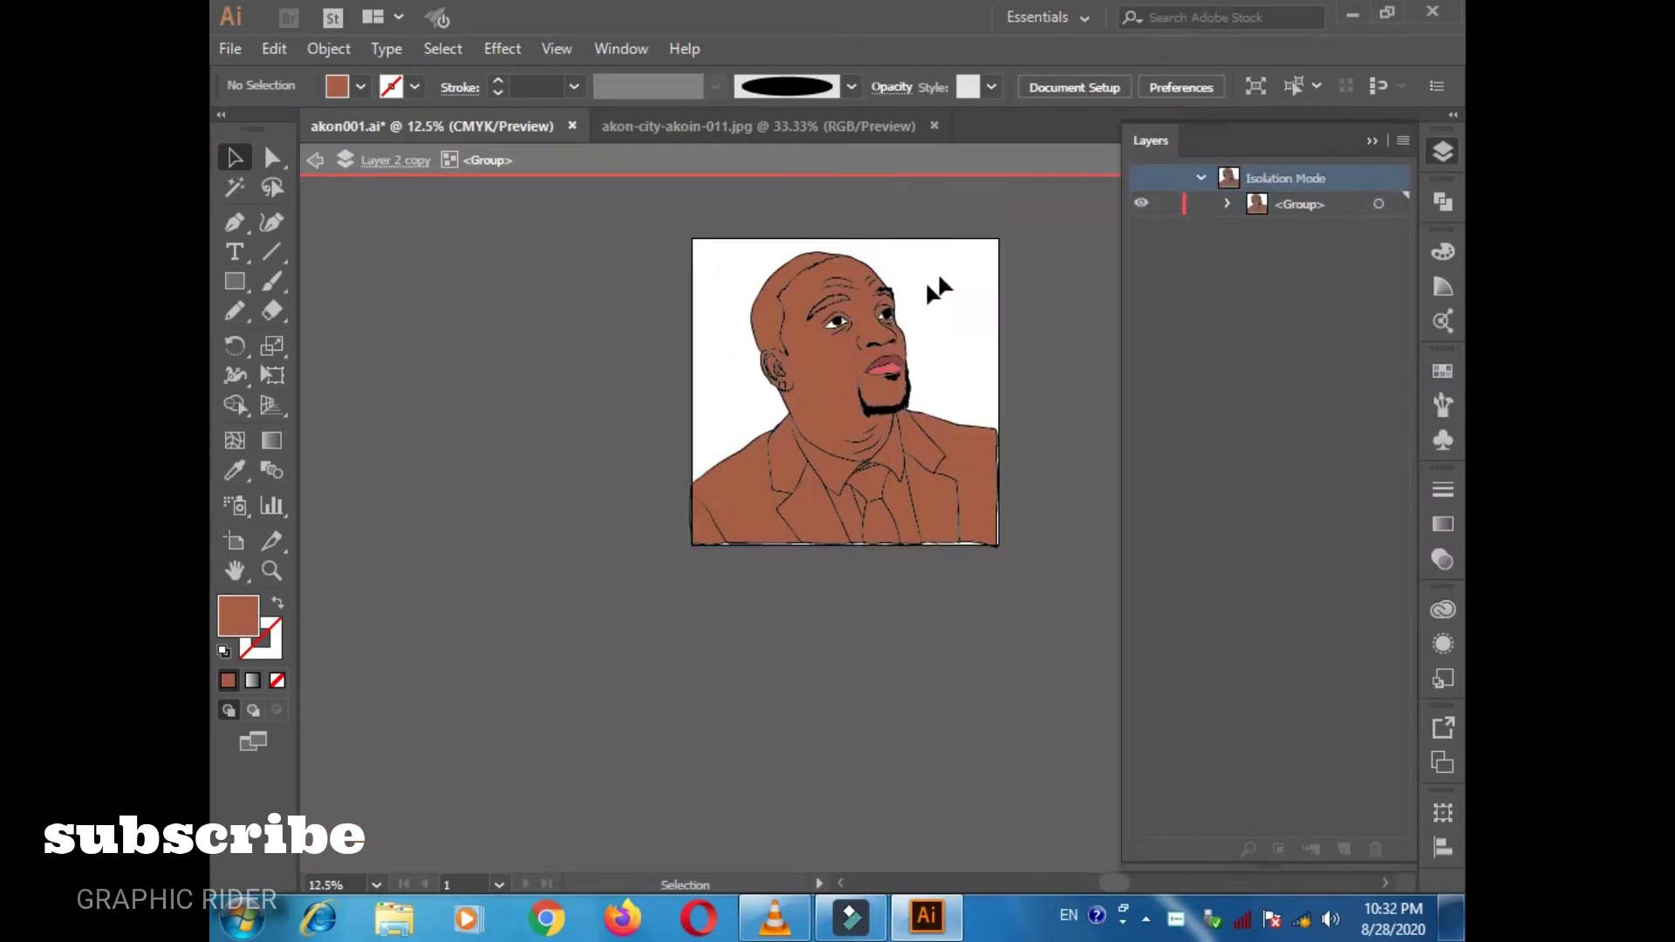
{"action": "right_click", "coordinate": [662, 430]}
{"action": "left_click", "coordinate": [781, 512]}
{"action": "left_click", "coordinate": [956, 346]}
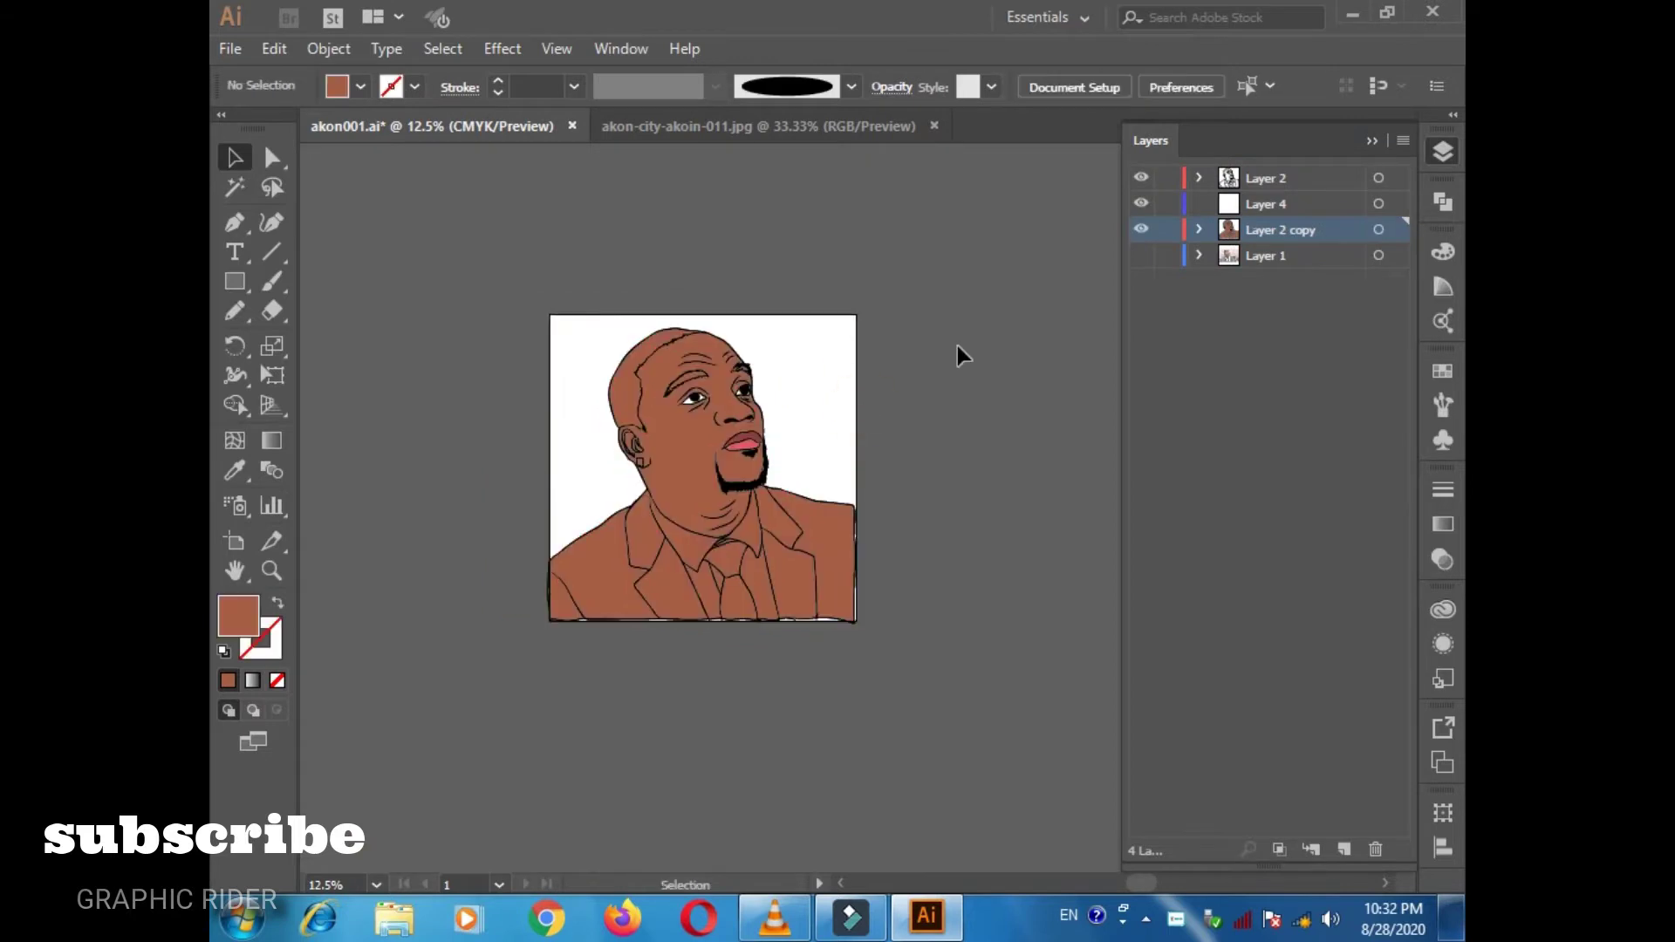
Make Layer 4 the active layer, briefly inspecting Layer 2 copy's contents.
{"action": "left_click", "coordinate": [1269, 205]}
{"action": "left_click", "coordinate": [1197, 230]}
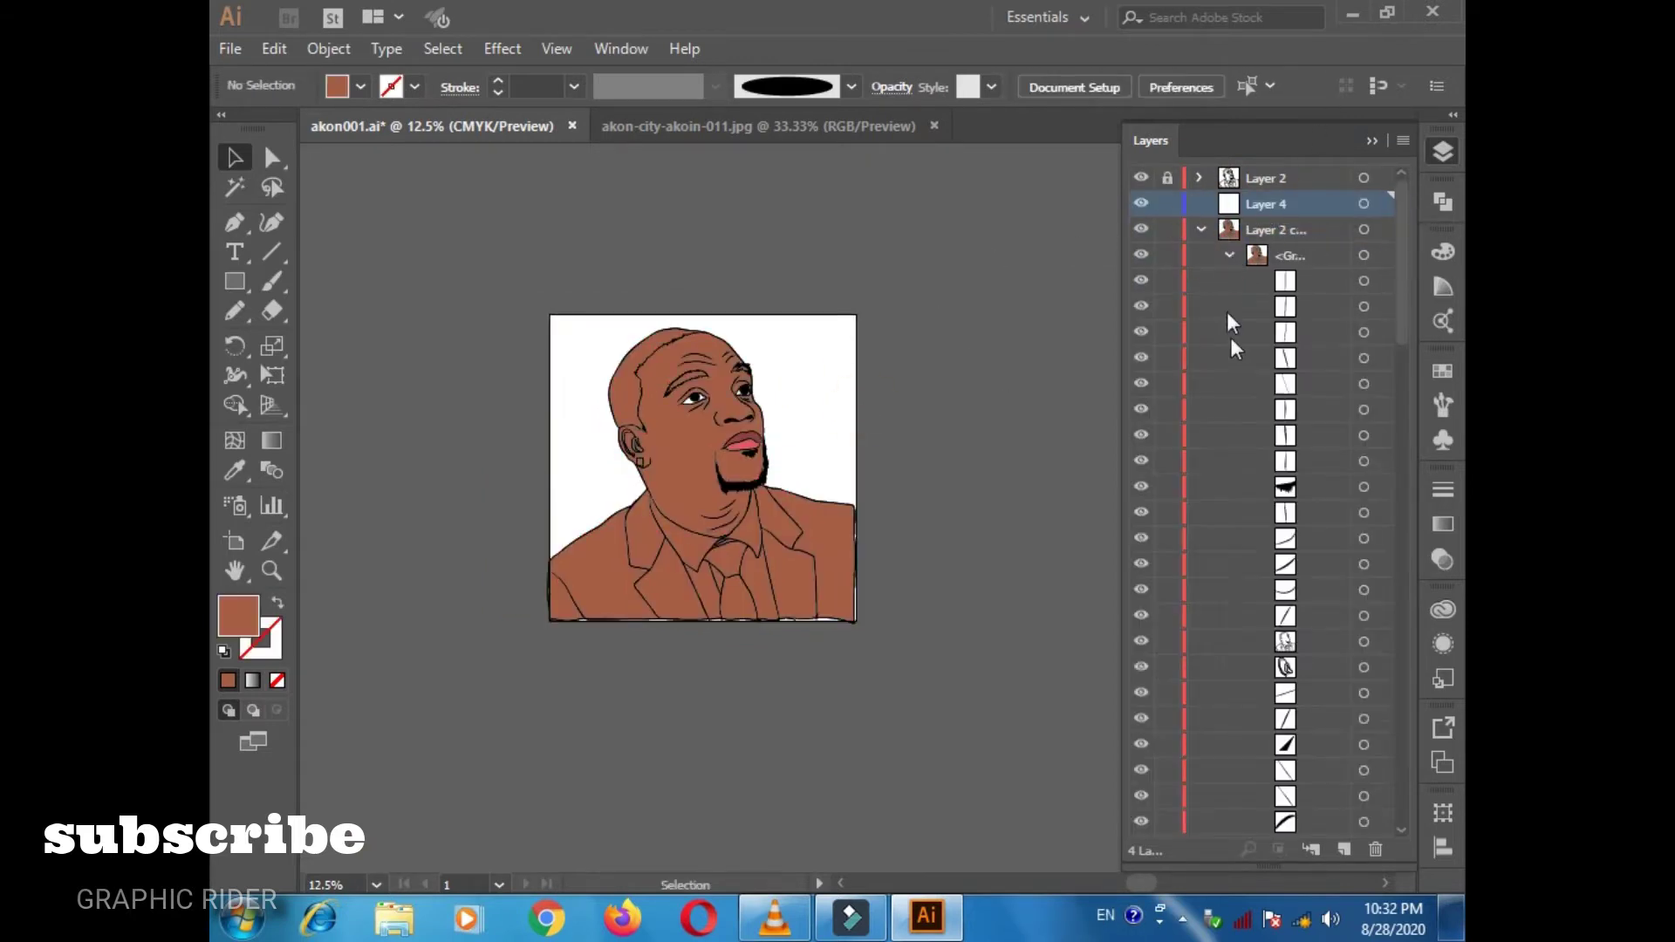
{"action": "scroll", "coordinate": [1170, 413], "scroll_direction": "down", "scroll_amount": 3}
{"action": "scroll", "coordinate": [1144, 331], "scroll_direction": "up", "scroll_amount": 5}
{"action": "left_click", "coordinate": [1199, 229]}
{"action": "scroll", "coordinate": [679, 430], "scroll_direction": "up", "scroll_amount": 3}
Set the fill to dark brown #724136, undoing a first jaw shading shape.
{"action": "double_click", "coordinate": [238, 615]}
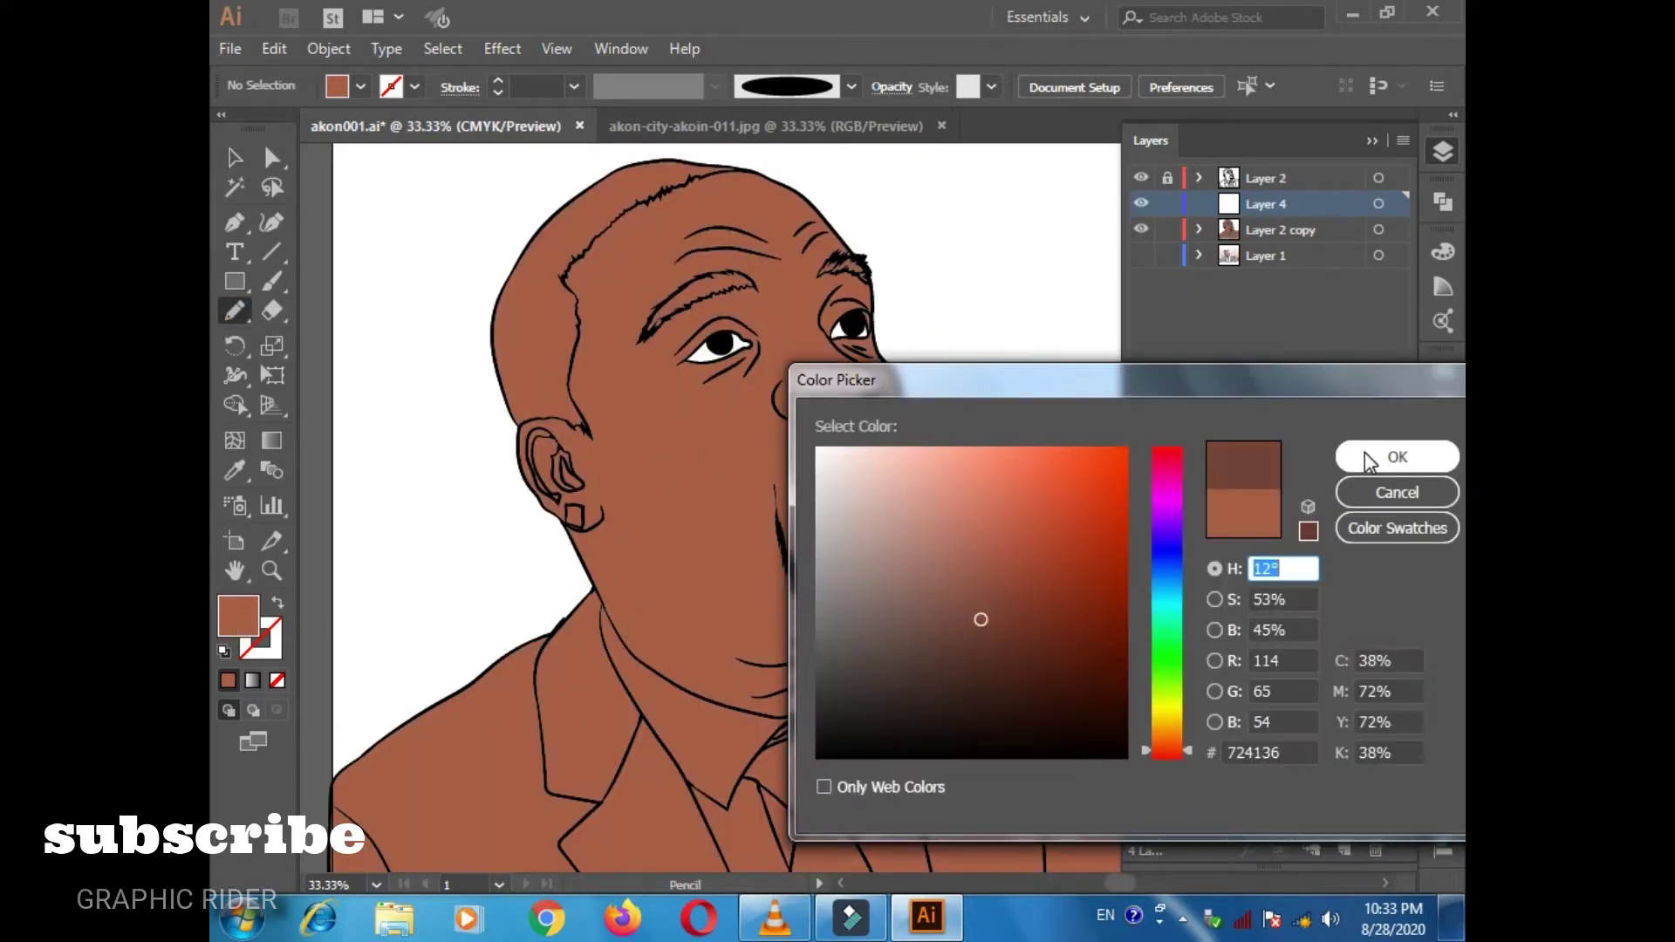
{"action": "left_click", "coordinate": [1391, 453]}
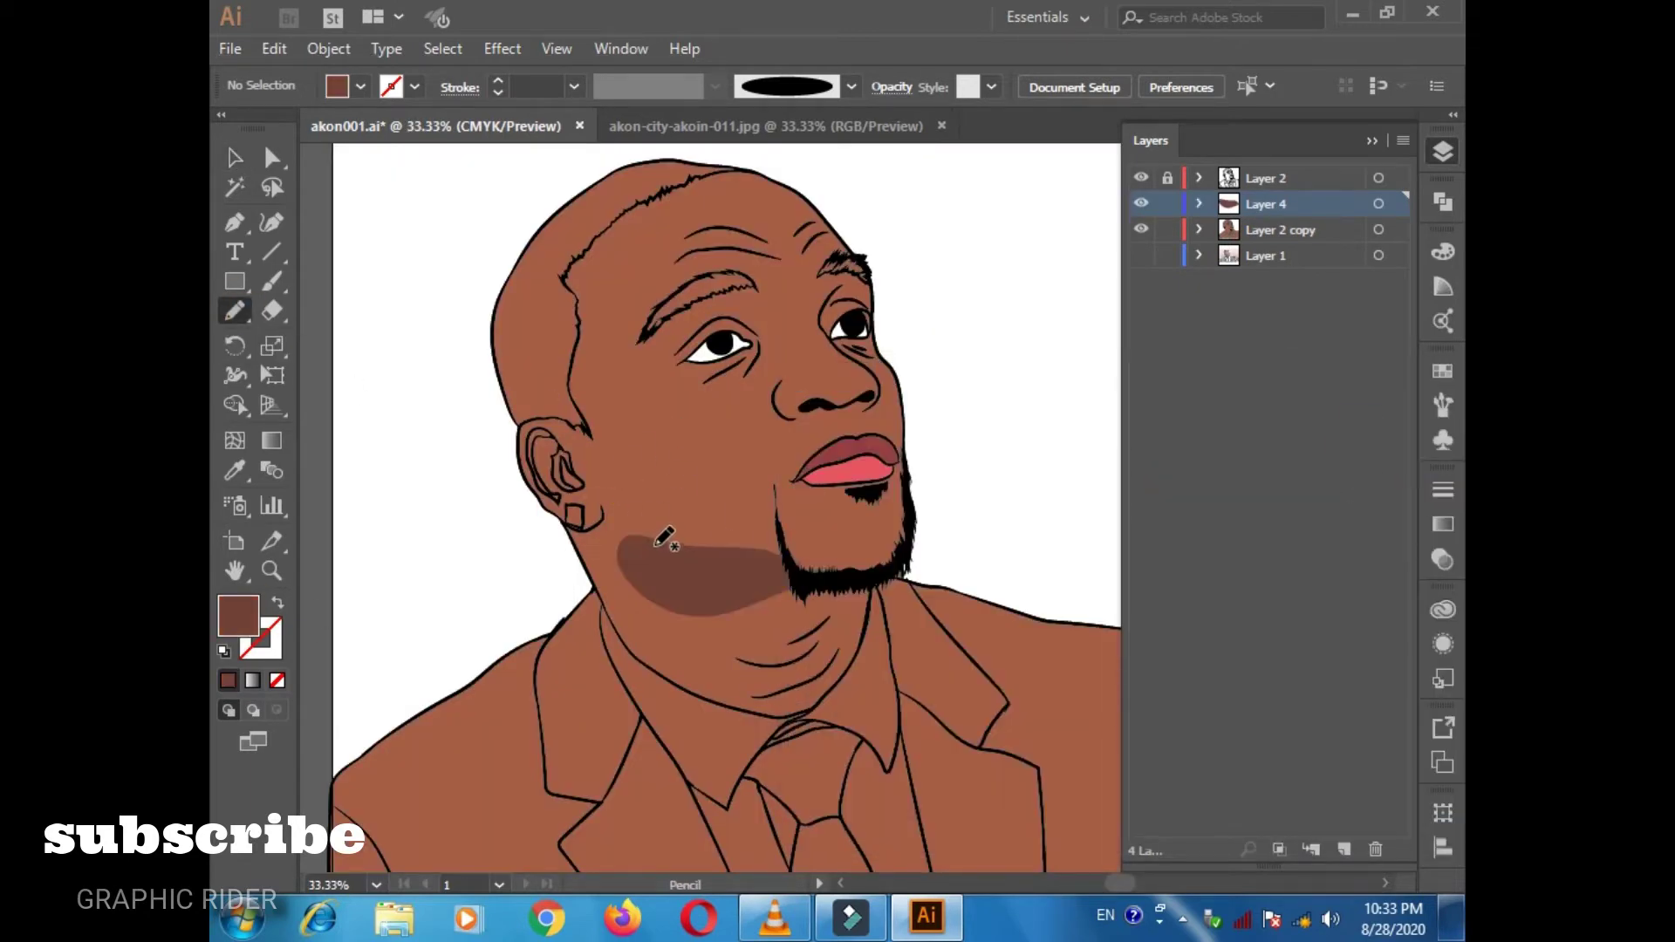
{"action": "left_click_drag", "start_coordinate": [603, 522], "coordinate": [785, 611]}
{"action": "key", "text": "ctrl+z"}
{"action": "scroll", "coordinate": [658, 699], "scroll_direction": "up", "scroll_amount": 2}
{"action": "left_click_drag", "start_coordinate": [658, 700], "coordinate": [645, 678]}
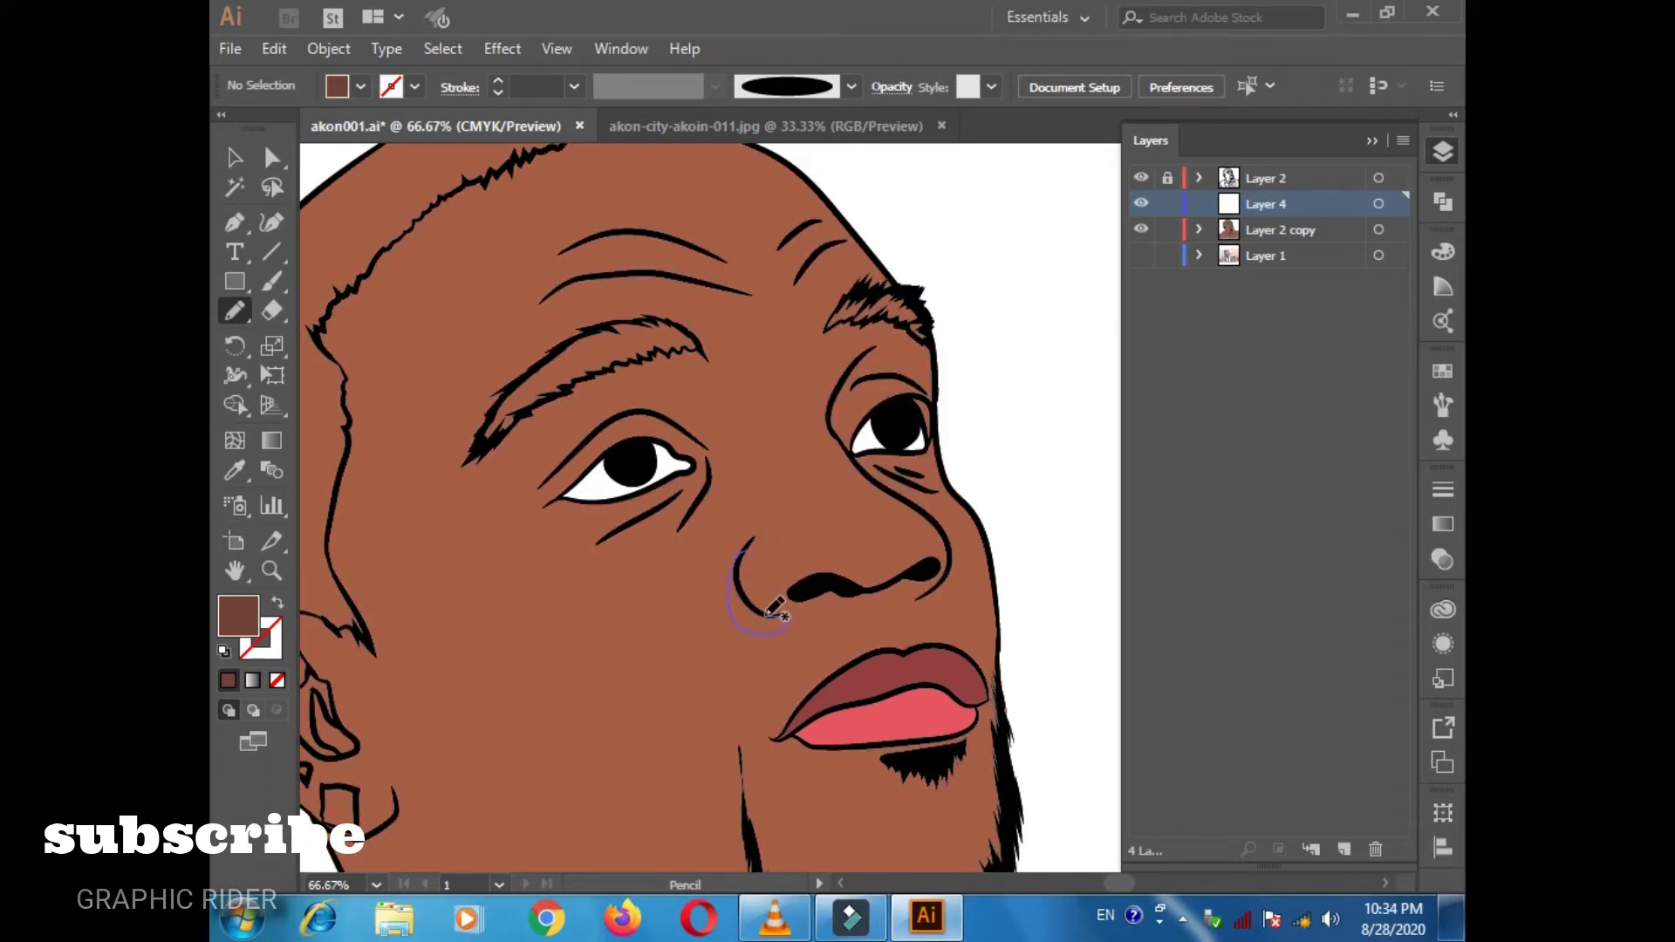
Shade beside both sides of the nose, above the upper lip and along the chin.
{"action": "left_click_drag", "start_coordinate": [920, 599], "coordinate": [766, 616]}
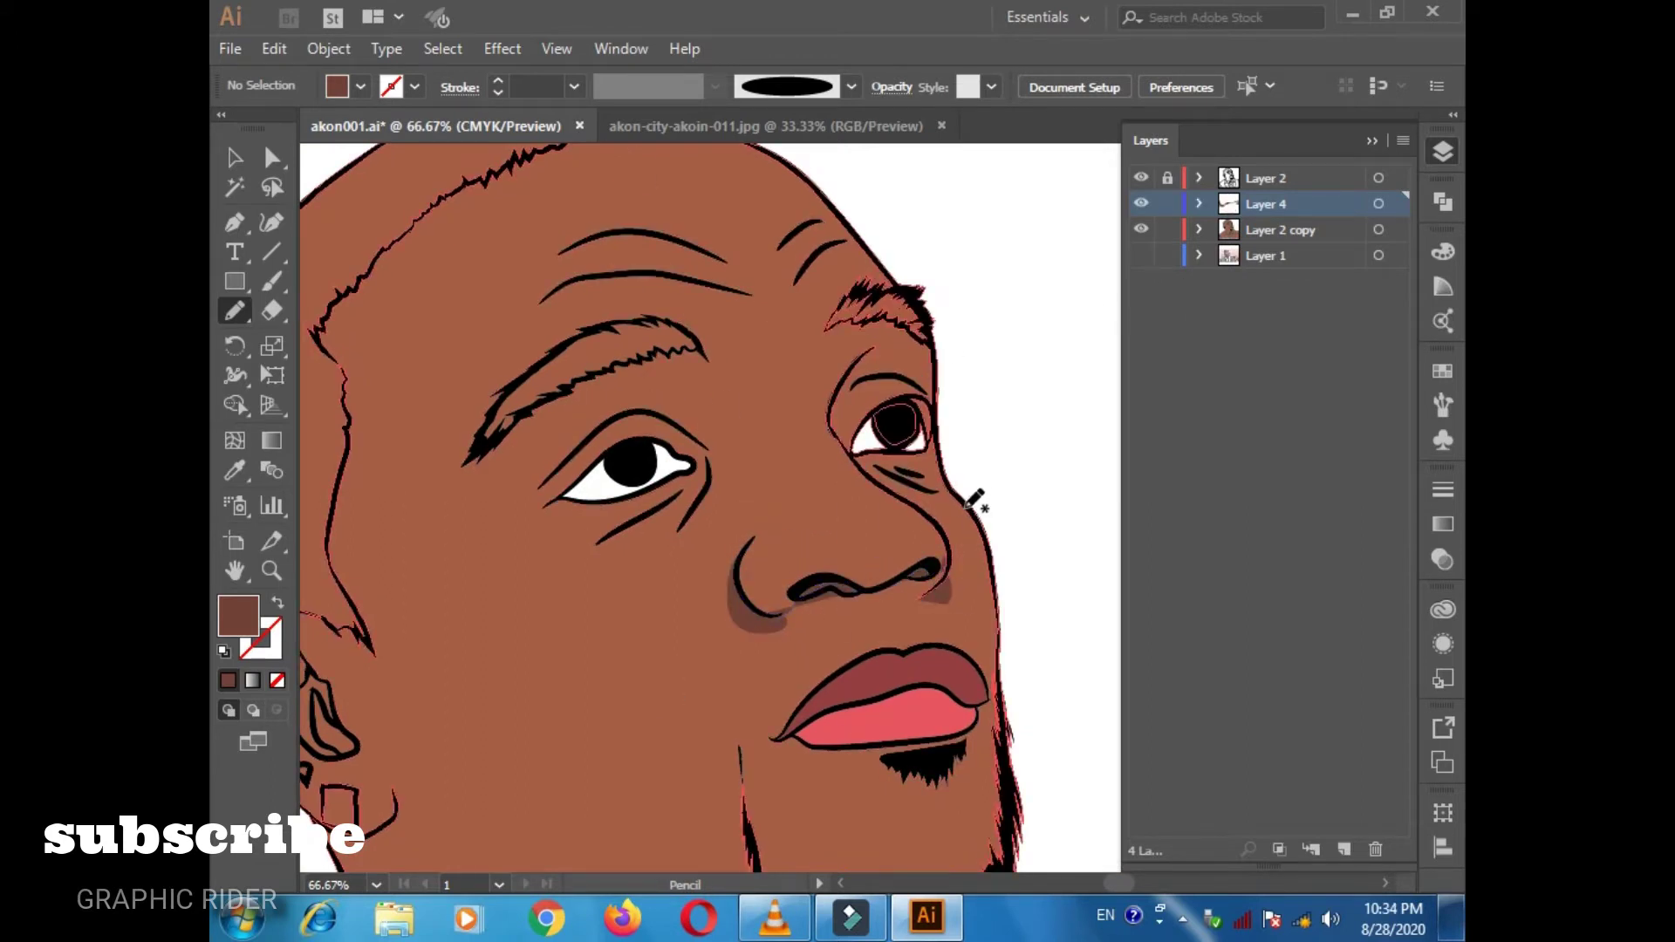
{"action": "left_click_drag", "start_coordinate": [895, 600], "coordinate": [929, 581]}
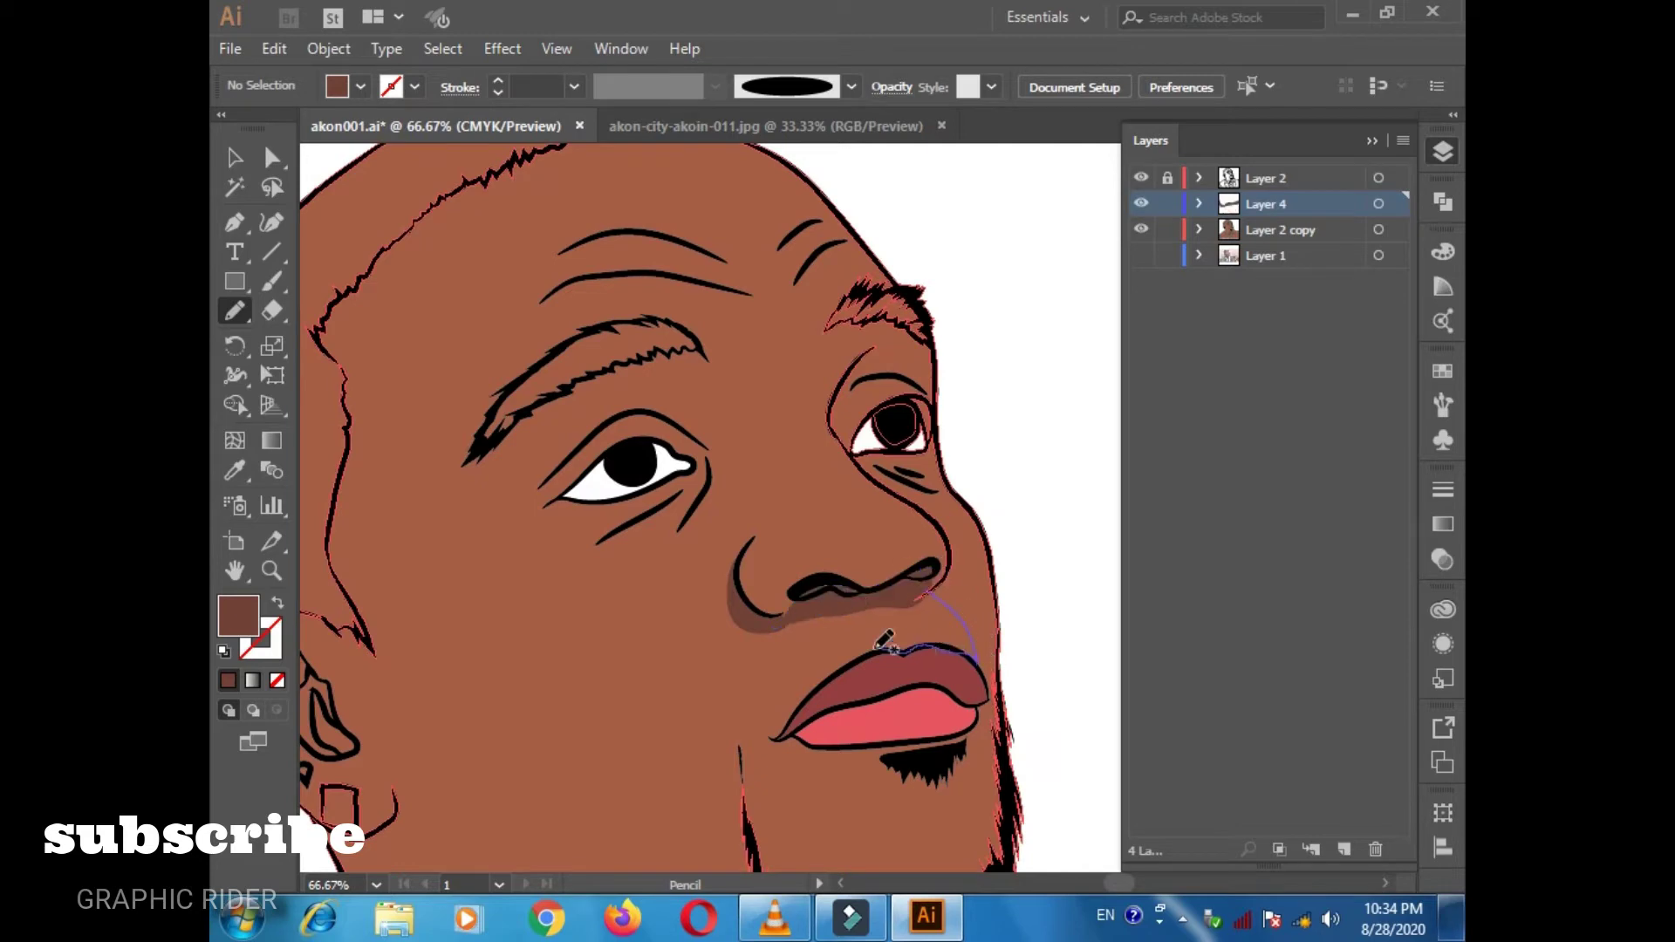
{"action": "left_click_drag", "start_coordinate": [785, 644], "coordinate": [781, 650]}
{"action": "scroll", "coordinate": [780, 650], "scroll_direction": "down", "scroll_amount": 5}
{"action": "left_click_drag", "start_coordinate": [685, 501], "coordinate": [736, 672]}
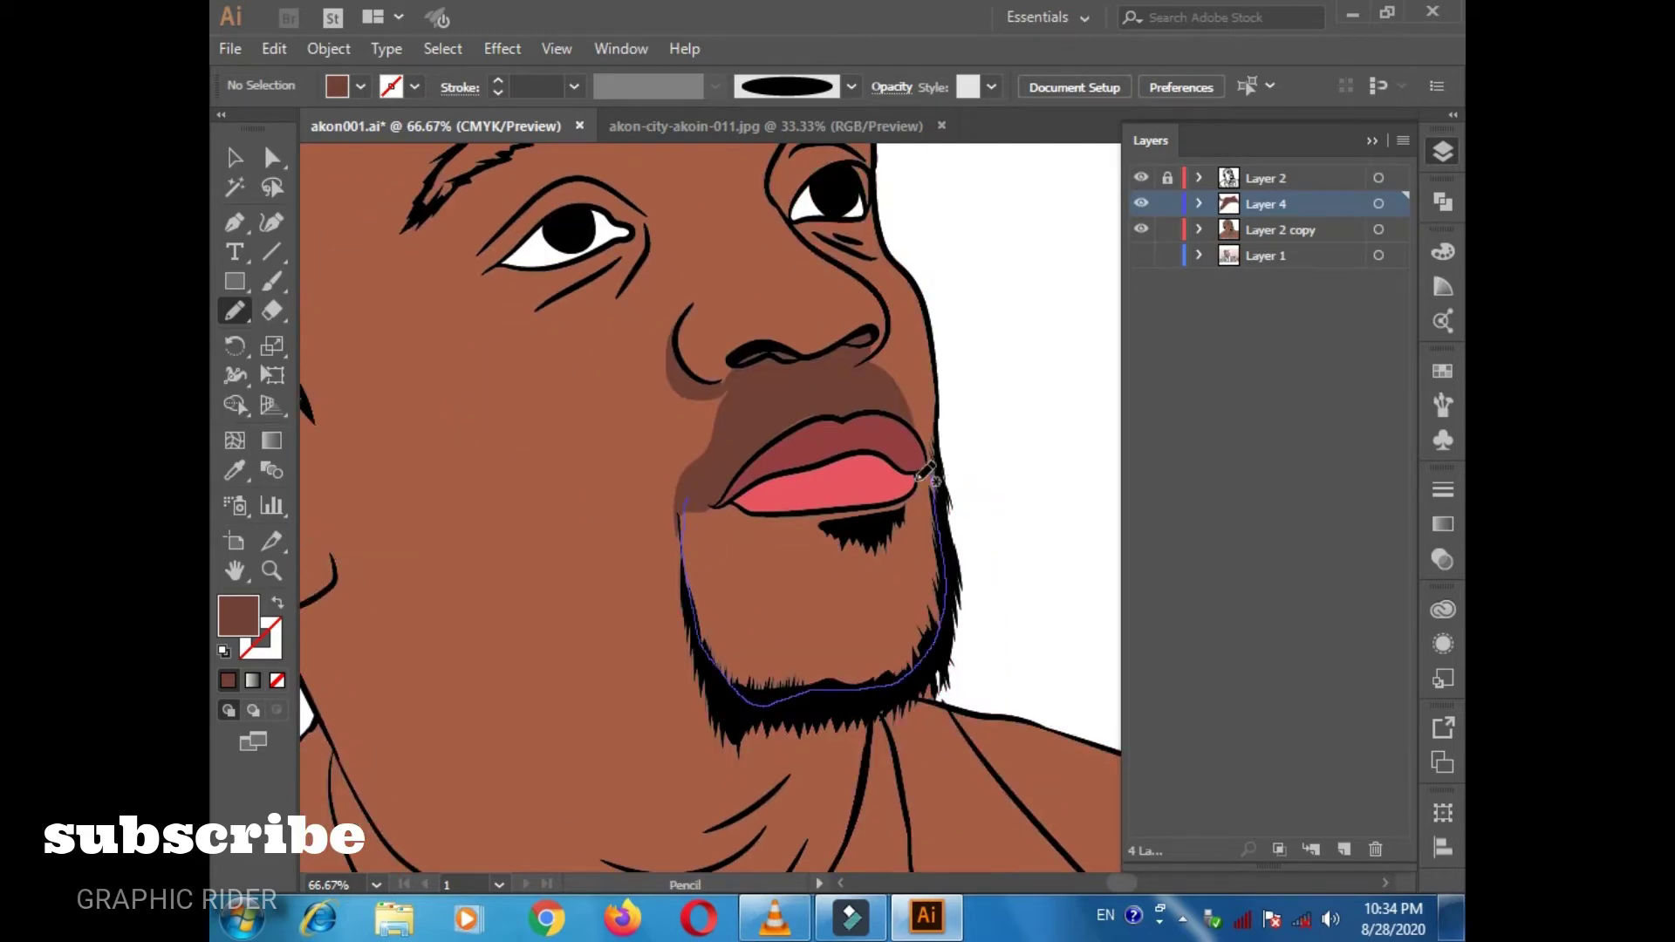
{"action": "left_click_drag", "start_coordinate": [748, 504], "coordinate": [741, 507]}
Shade the eyelids and the areas below both eyes.
{"action": "scroll", "coordinate": [785, 541], "scroll_direction": "up", "scroll_amount": 5}
{"action": "scroll", "coordinate": [785, 541], "scroll_direction": "left", "scroll_amount": 3}
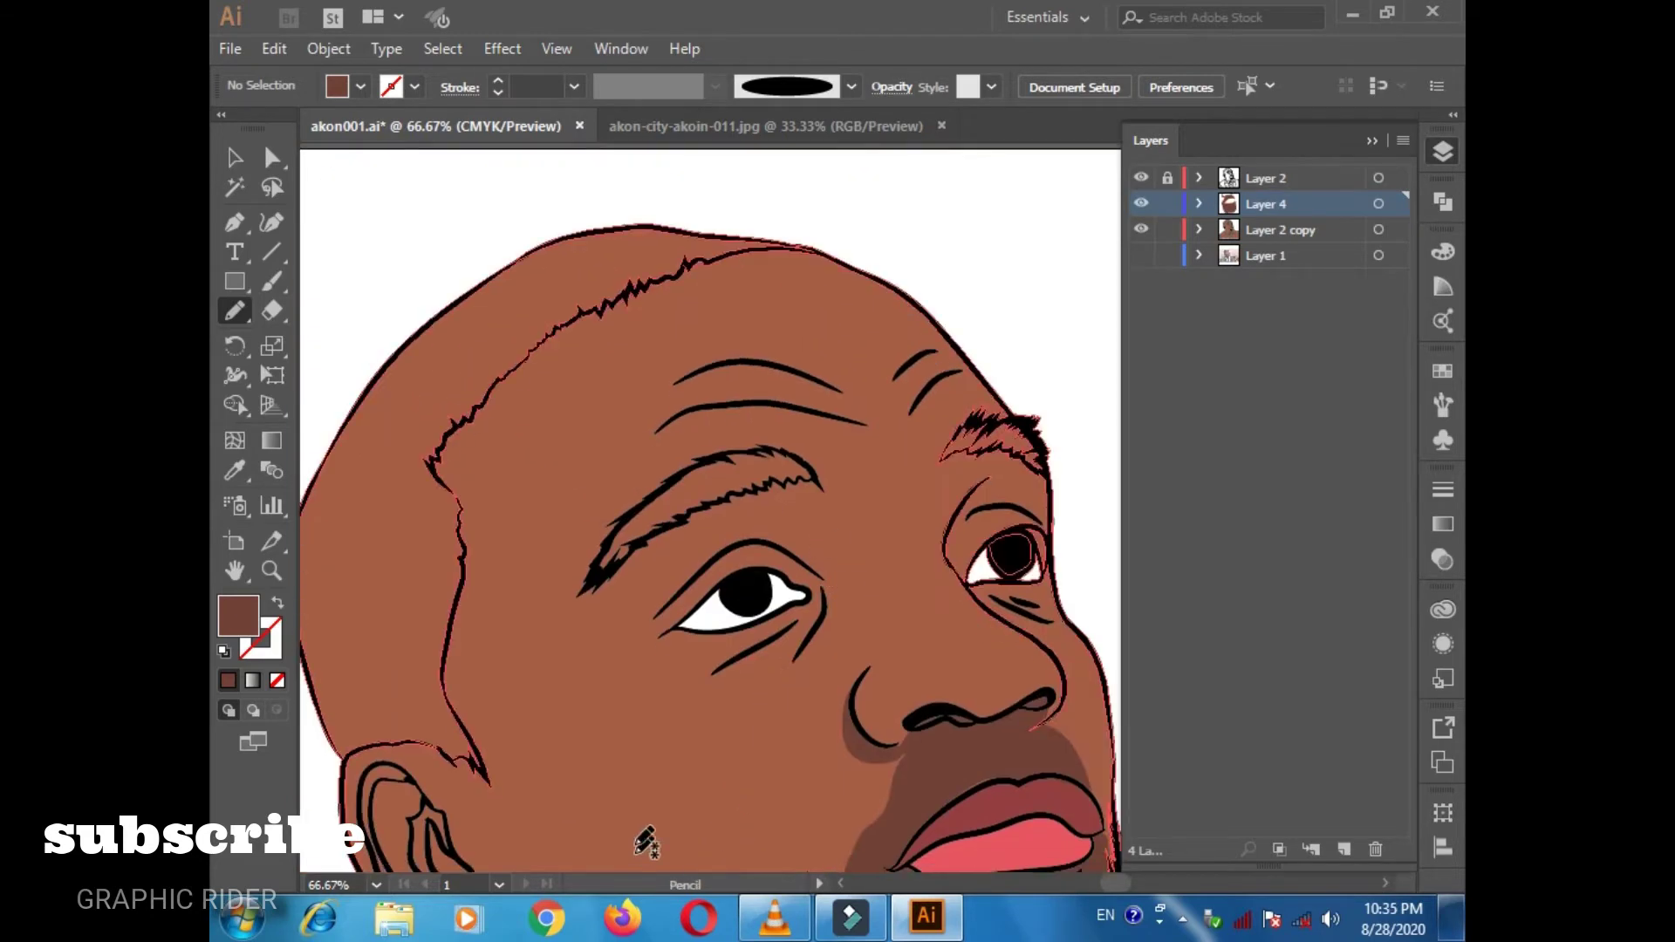
{"action": "scroll", "coordinate": [704, 681], "scroll_direction": "up", "scroll_amount": 1}
{"action": "scroll", "coordinate": [785, 549], "scroll_direction": "up", "scroll_amount": 1}
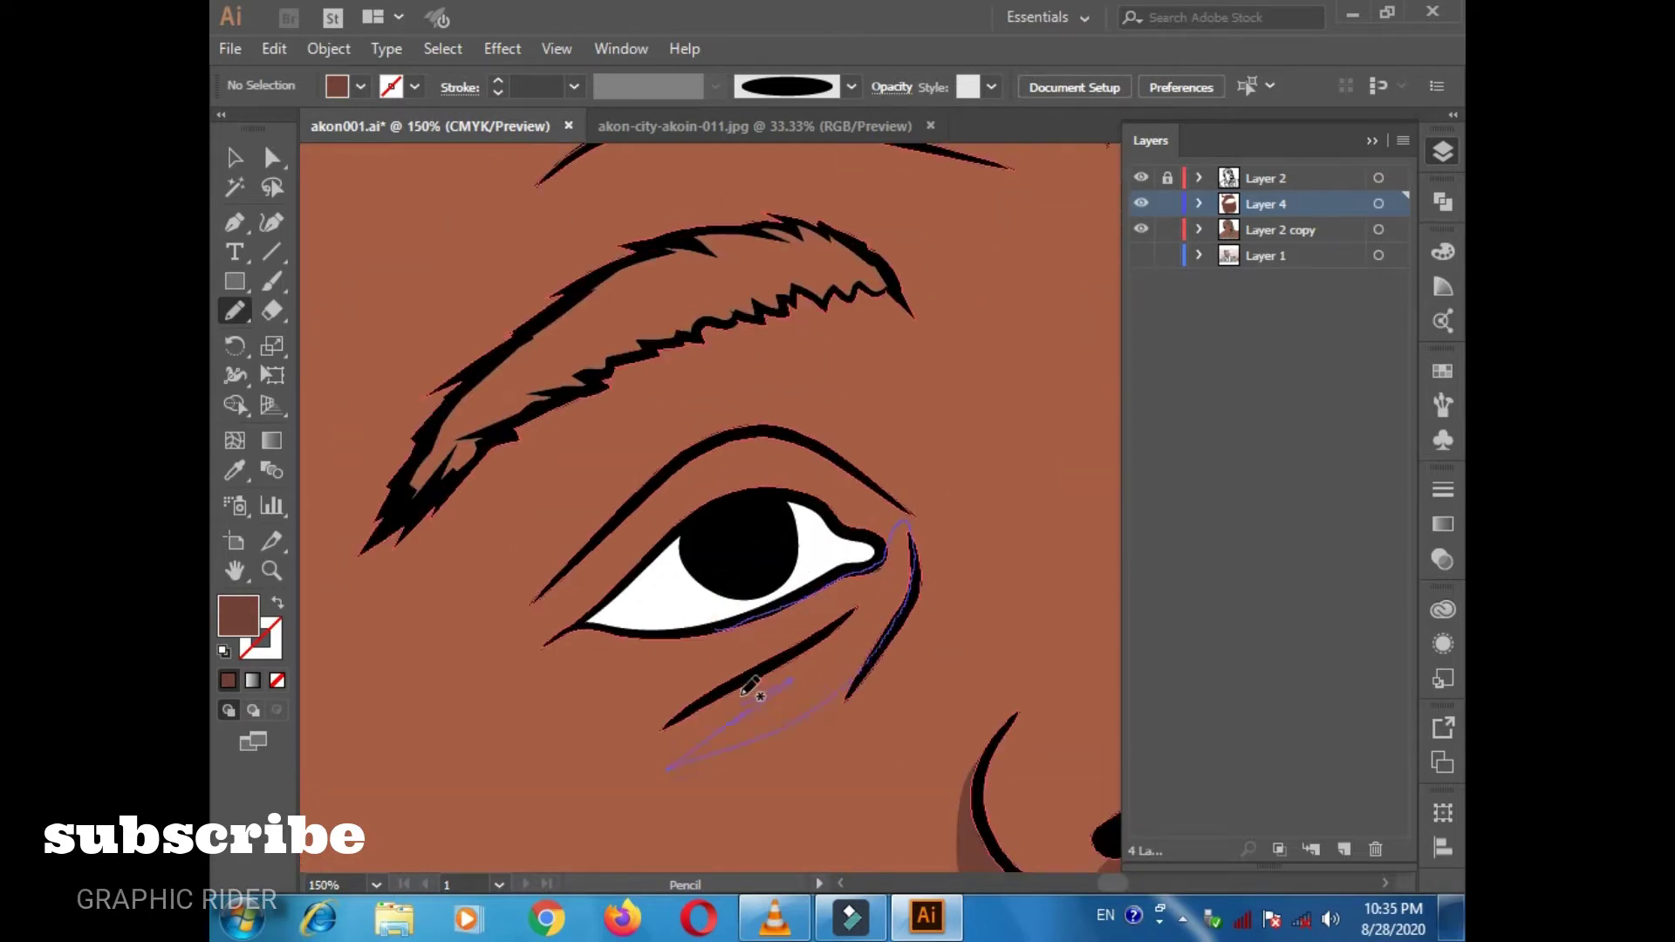
{"action": "left_click_drag", "start_coordinate": [750, 686], "coordinate": [752, 685]}
{"action": "left_click_drag", "start_coordinate": [682, 452], "coordinate": [680, 454]}
{"action": "scroll", "coordinate": [710, 505], "scroll_direction": "right", "scroll_amount": 10}
{"action": "left_click_drag", "start_coordinate": [656, 645], "coordinate": [620, 571]}
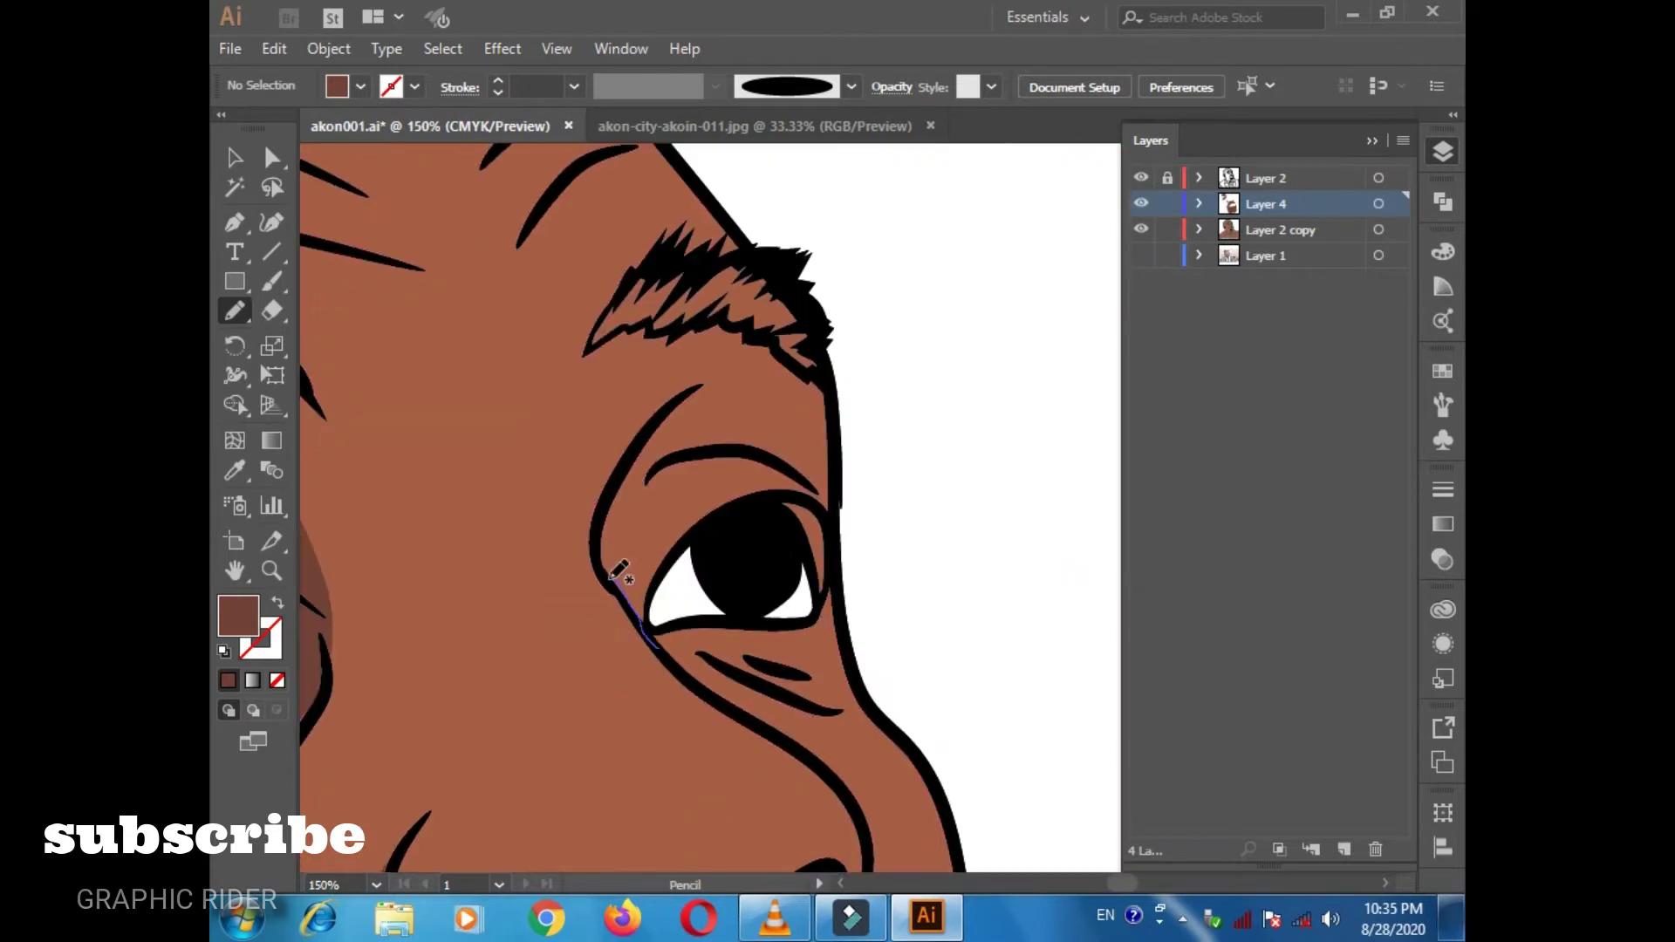
{"action": "left_click_drag", "start_coordinate": [702, 524], "coordinate": [705, 520]}
{"action": "left_click_drag", "start_coordinate": [615, 511], "coordinate": [628, 600]}
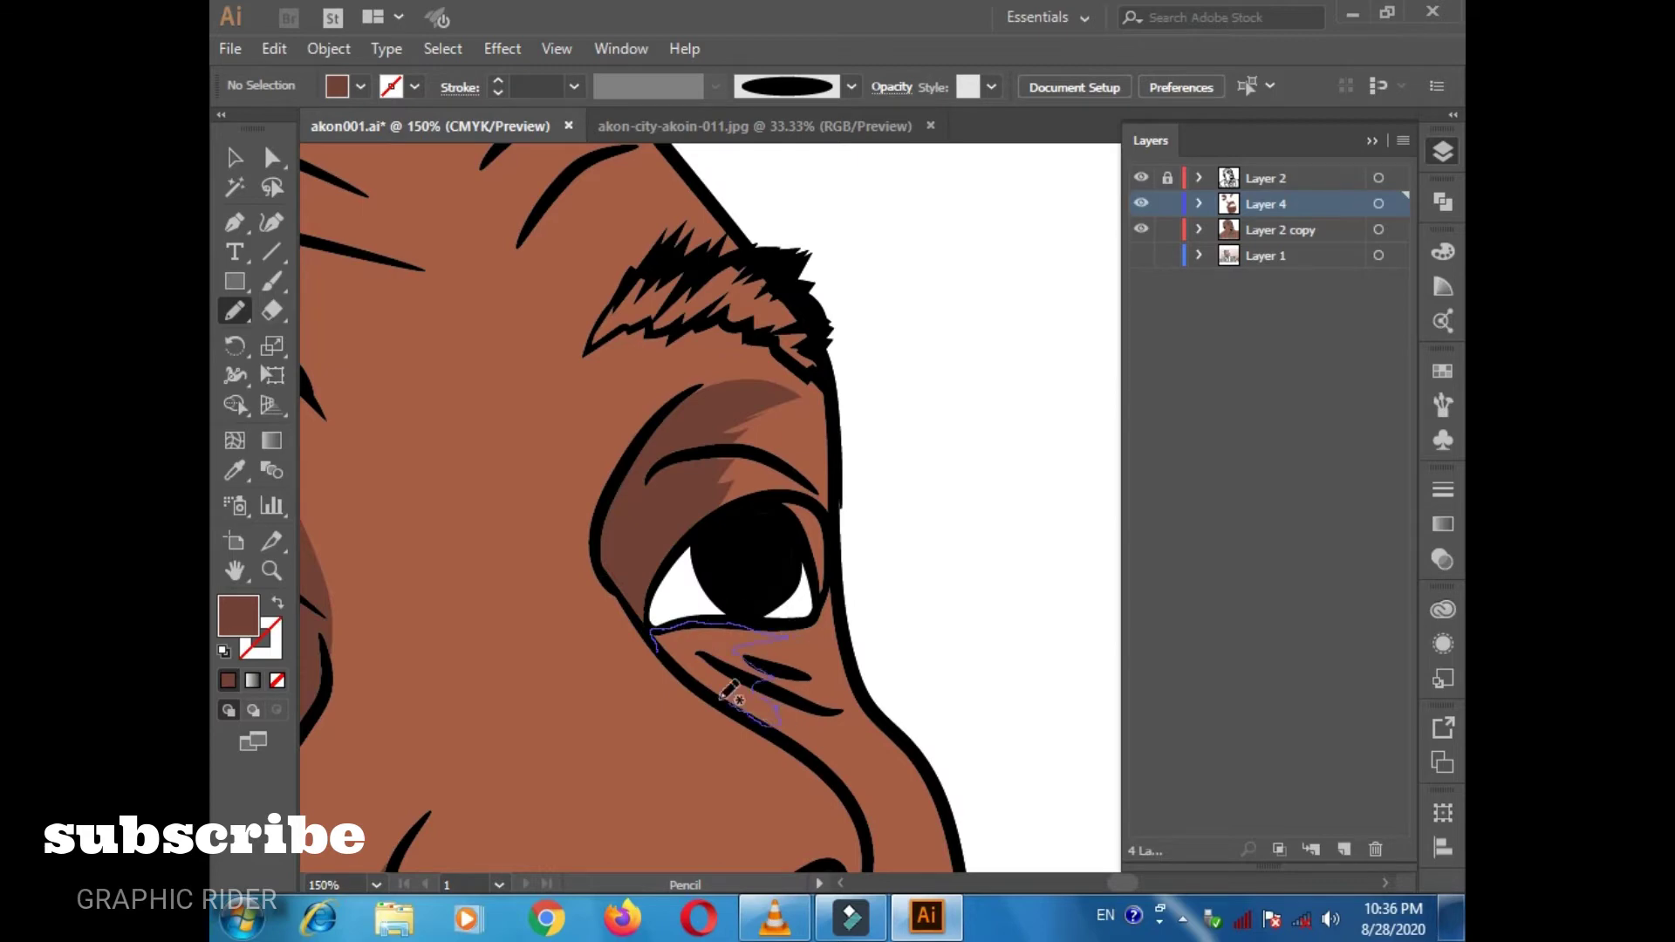
{"action": "left_click_drag", "start_coordinate": [729, 694], "coordinate": [731, 692]}
{"action": "scroll", "coordinate": [762, 367], "scroll_direction": "up", "scroll_amount": 3}
{"action": "scroll", "coordinate": [626, 514], "scroll_direction": "left", "scroll_amount": 10}
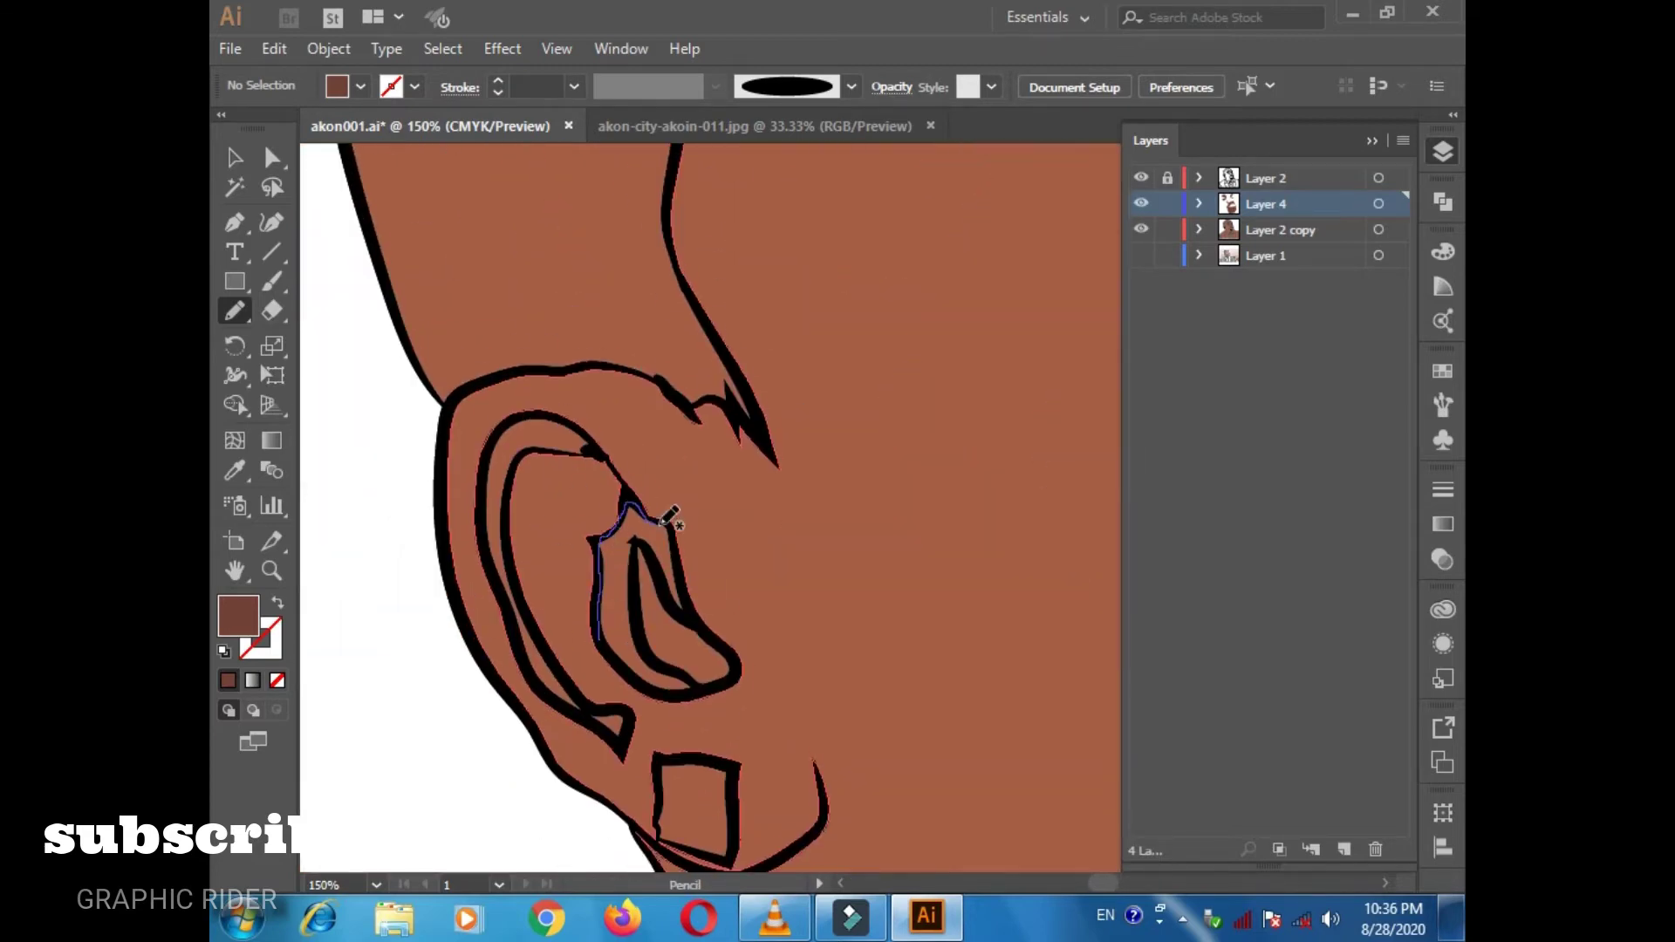
Draw further dark brown shading shapes around the ear and temple.
{"action": "left_click_drag", "start_coordinate": [611, 643], "coordinate": [612, 641]}
{"action": "scroll", "coordinate": [710, 385], "scroll_direction": "down", "scroll_amount": 5}
{"action": "scroll", "coordinate": [711, 385], "scroll_direction": "right", "scroll_amount": 5}
{"action": "left_click_drag", "start_coordinate": [366, 409], "coordinate": [469, 593]}
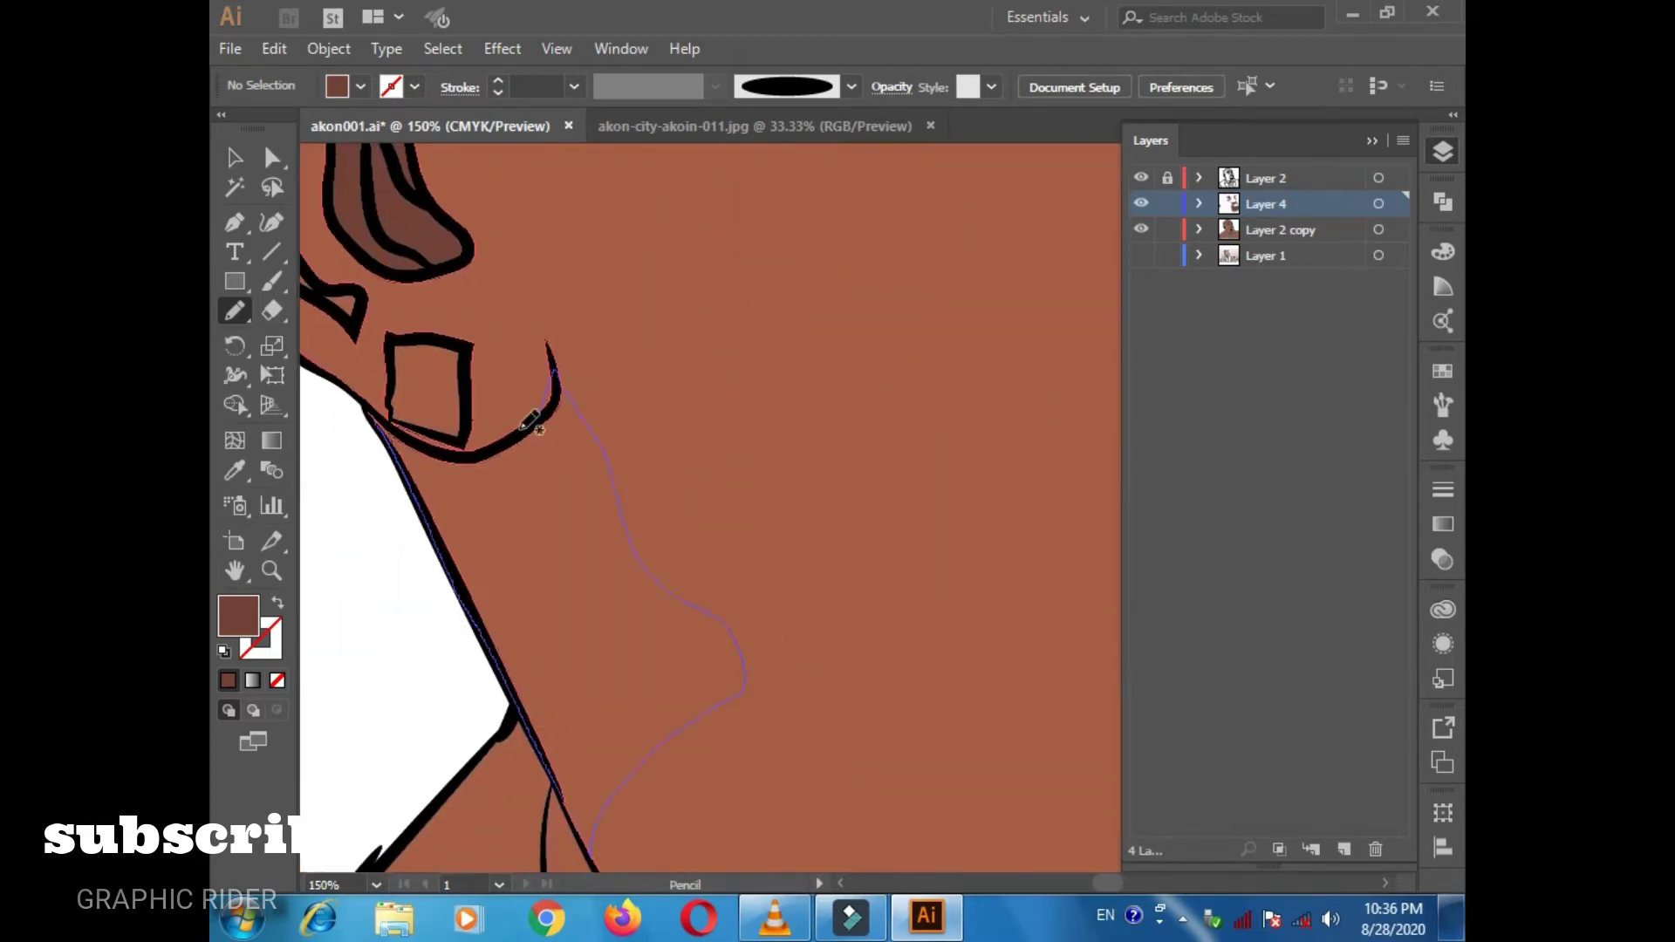
{"action": "left_click_drag", "start_coordinate": [530, 422], "coordinate": [532, 426]}
{"action": "scroll", "coordinate": [635, 541], "scroll_direction": "down", "scroll_amount": 5}
{"action": "scroll", "coordinate": [635, 541], "scroll_direction": "right", "scroll_amount": 3}
{"action": "left_click_drag", "start_coordinate": [362, 458], "coordinate": [521, 719]}
{"action": "left_click_drag", "start_coordinate": [634, 421], "coordinate": [634, 423]}
{"action": "scroll", "coordinate": [634, 423], "scroll_direction": "down", "scroll_amount": 5}
{"action": "scroll", "coordinate": [634, 423], "scroll_direction": "right", "scroll_amount": 3}
Shade the neck contour and the jaw and neck below the cheek.
{"action": "left_click", "coordinate": [478, 574]}
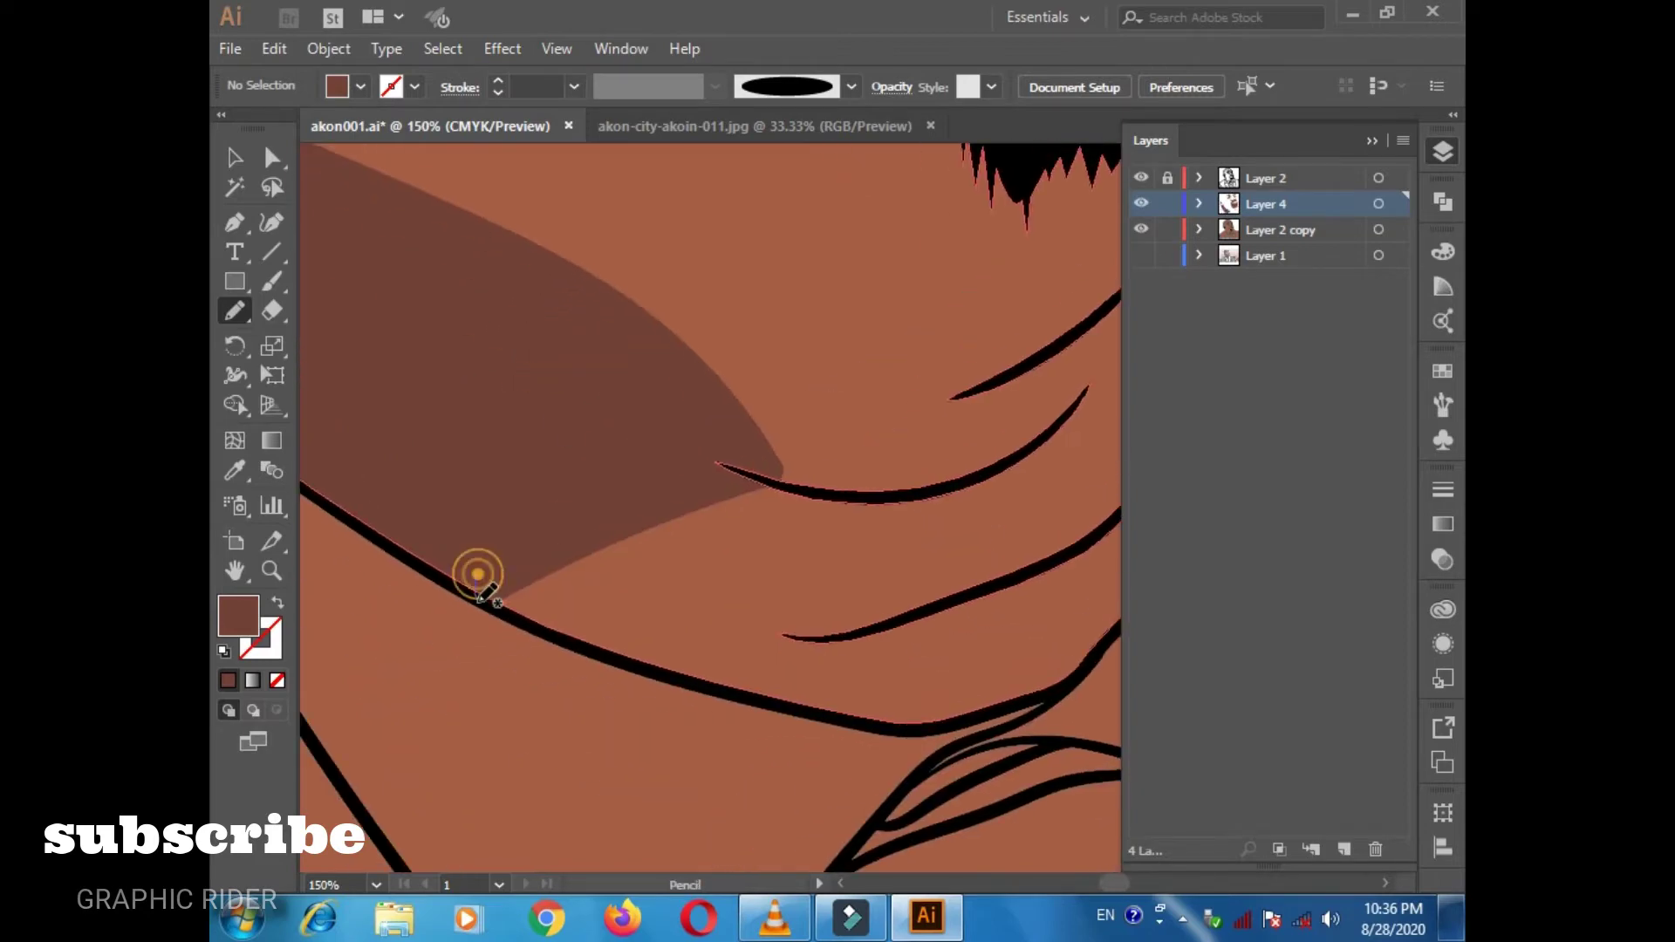
{"action": "left_click_drag", "start_coordinate": [964, 720], "coordinate": [965, 721]}
{"action": "scroll", "coordinate": [1009, 467], "scroll_direction": "right", "scroll_amount": 3}
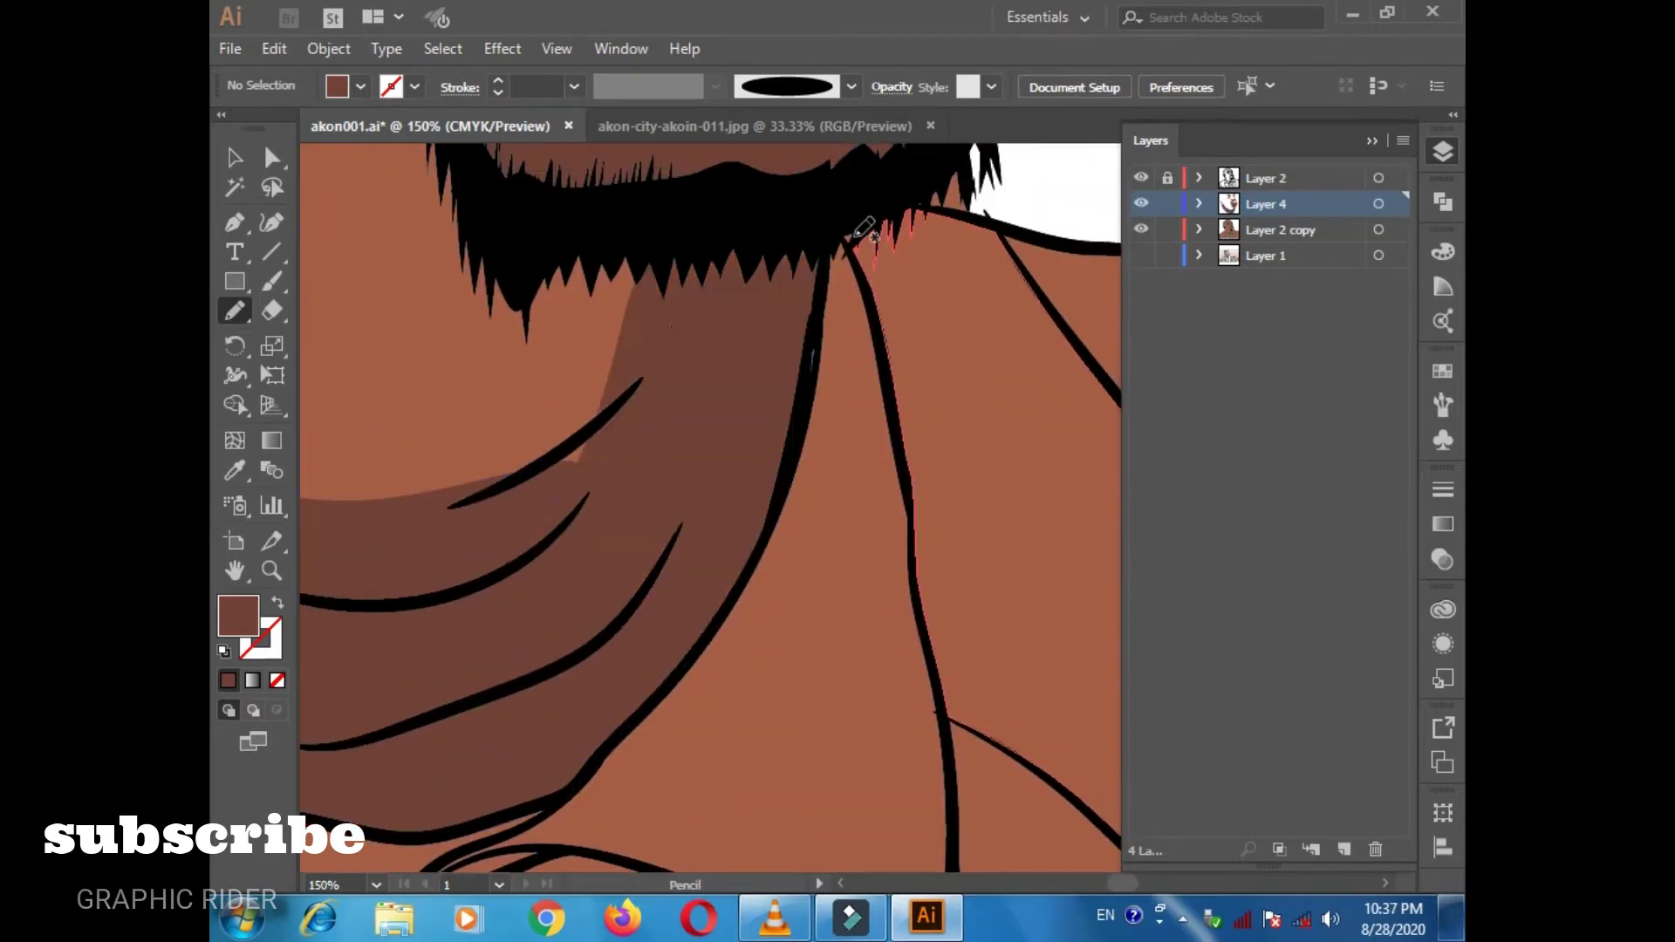
{"action": "scroll", "coordinate": [772, 471], "scroll_direction": "up", "scroll_amount": 3}
{"action": "scroll", "coordinate": [772, 471], "scroll_direction": "left", "scroll_amount": 5}
{"action": "scroll", "coordinate": [772, 471], "scroll_direction": "up", "scroll_amount": 5}
{"action": "scroll", "coordinate": [665, 474], "scroll_direction": "down", "scroll_amount": 3}
{"action": "scroll", "coordinate": [677, 384], "scroll_direction": "down", "scroll_amount": 3}
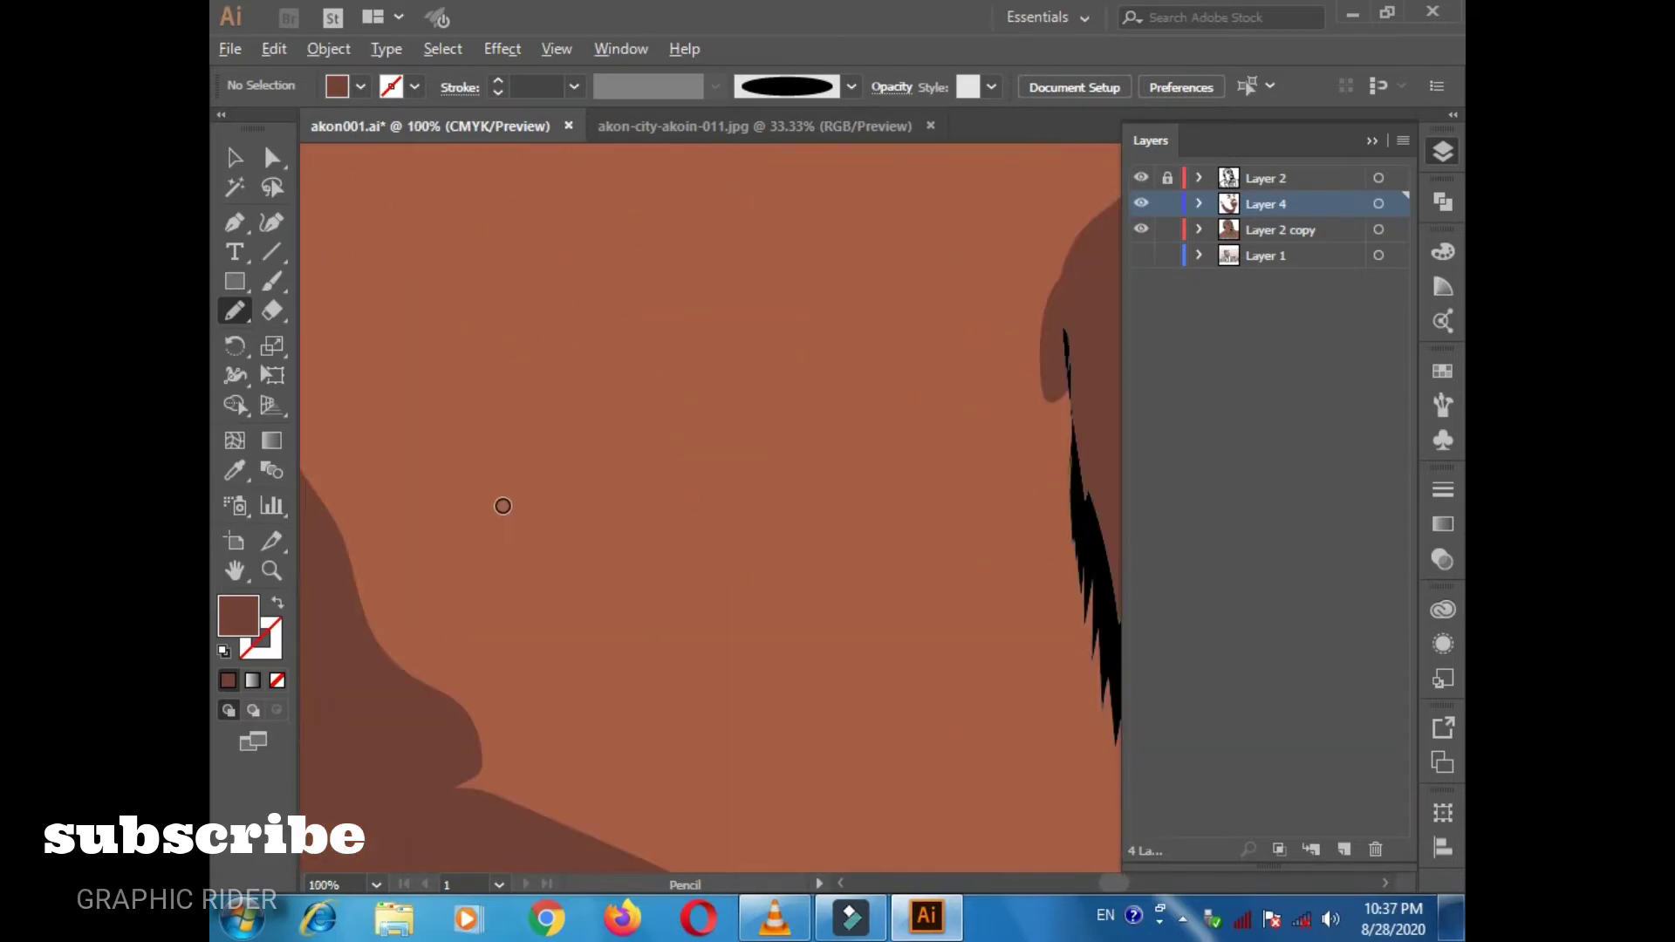
{"action": "key", "text": "ctrl+minus"}
{"action": "key", "text": "ctrl+minus"}
{"action": "left_click_drag", "start_coordinate": [765, 284], "coordinate": [422, 392]}
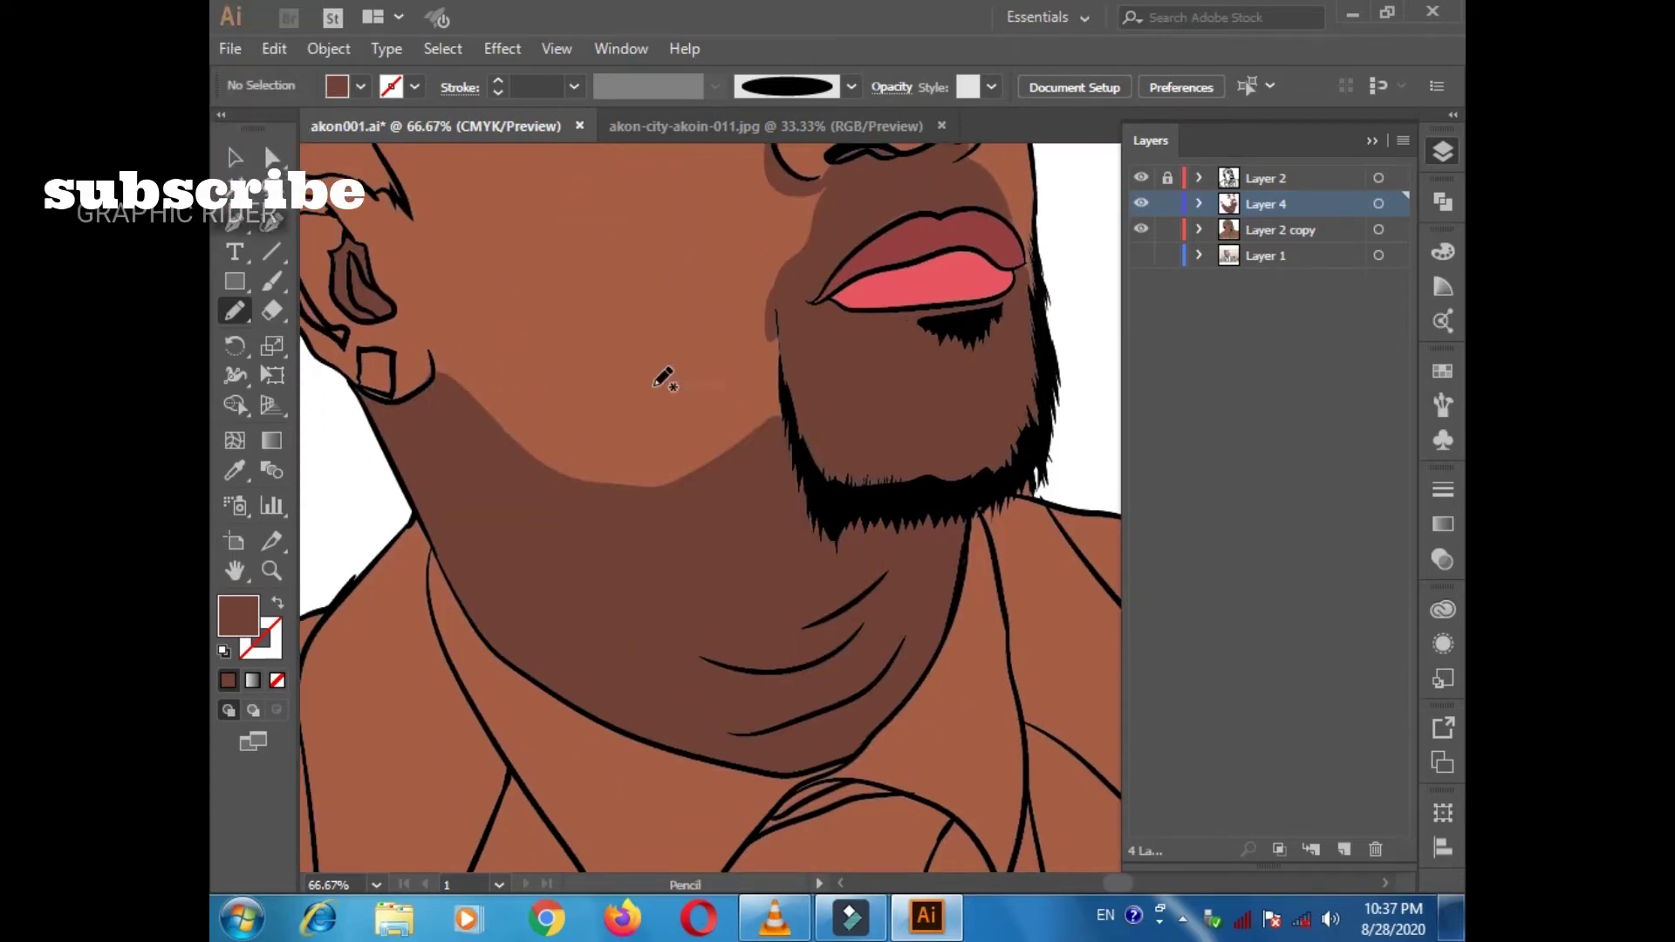
Shade the cheek beside the ear and the area under the nostril.
{"action": "scroll", "coordinate": [568, 457], "scroll_direction": "up", "scroll_amount": 5}
{"action": "scroll", "coordinate": [569, 456], "scroll_direction": "left", "scroll_amount": 5}
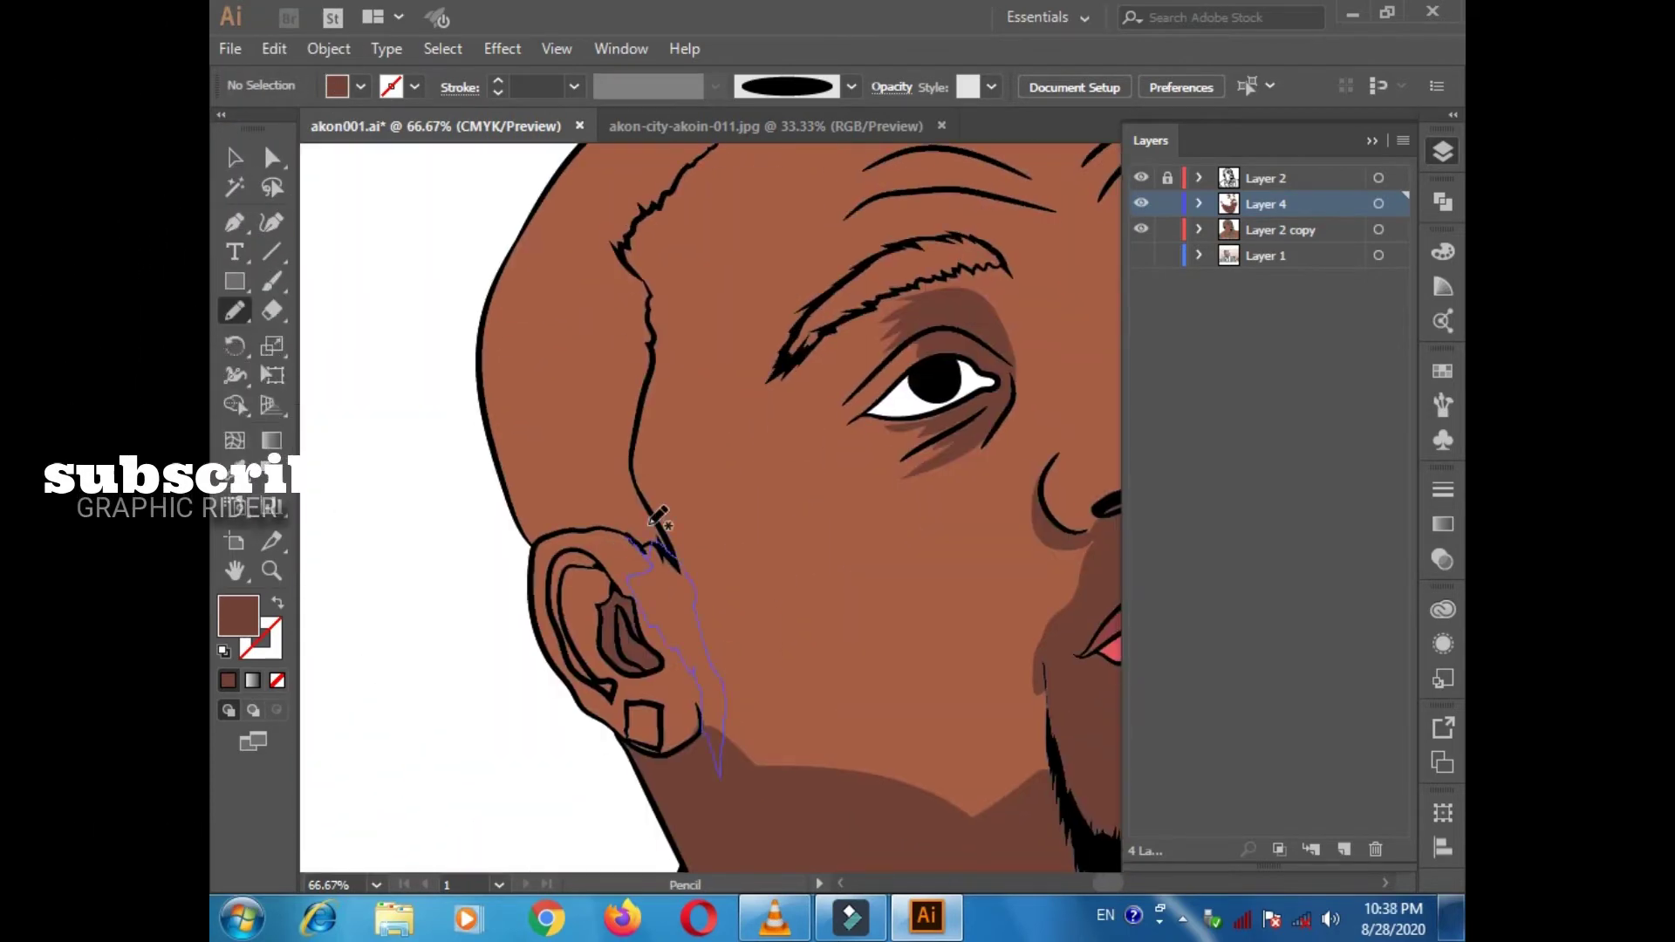
{"action": "mouse_move", "coordinate": [652, 371]}
{"action": "left_mouse_down"}
{"action": "mouse_move", "coordinate": [634, 478]}
{"action": "mouse_move", "coordinate": [666, 456]}
{"action": "mouse_move", "coordinate": [724, 521]}
{"action": "left_mouse_up"}
{"action": "scroll", "coordinate": [641, 471], "scroll_direction": "up", "scroll_amount": 5}
{"action": "scroll", "coordinate": [666, 456], "scroll_direction": "up", "scroll_amount": 3}
{"action": "scroll", "coordinate": [616, 523], "scroll_direction": "down", "scroll_amount": 5}
{"action": "scroll", "coordinate": [617, 524], "scroll_direction": "right", "scroll_amount": 3}
{"action": "left_click_drag", "start_coordinate": [918, 537], "coordinate": [911, 534]}
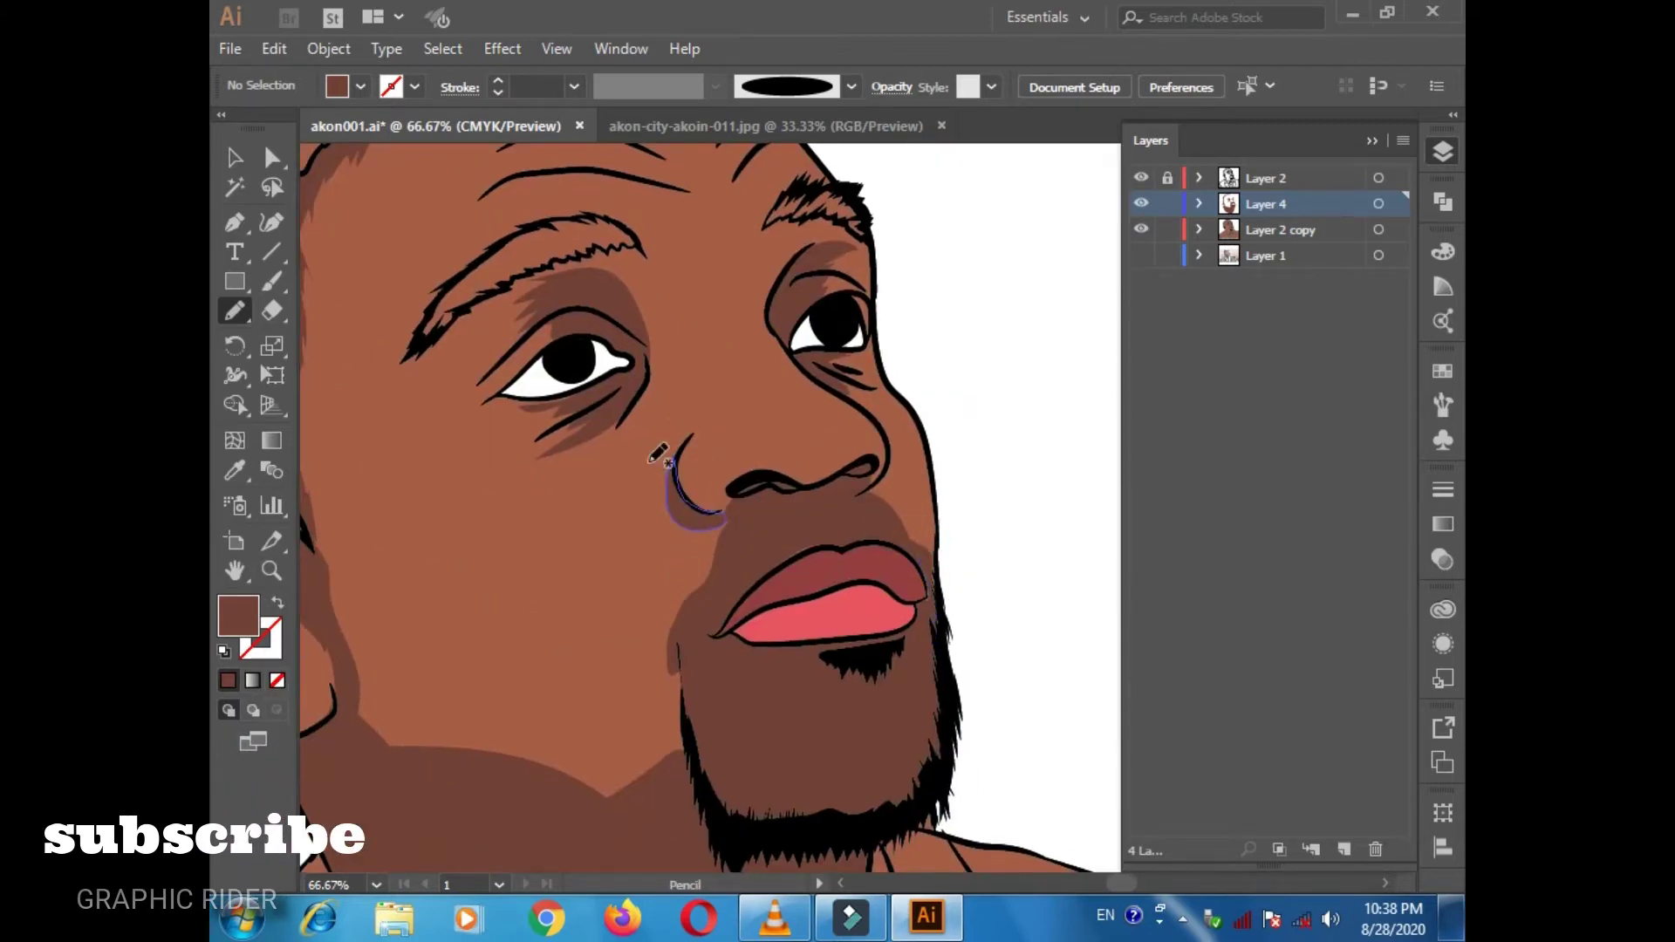
{"action": "scroll", "coordinate": [698, 523], "scroll_direction": "up", "scroll_amount": 2}
{"action": "scroll", "coordinate": [697, 524], "scroll_direction": "right", "scroll_amount": 2}
{"action": "left_click_drag", "start_coordinate": [820, 493], "coordinate": [647, 558]}
{"action": "scroll", "coordinate": [680, 532], "scroll_direction": "left", "scroll_amount": 3}
Switch the fill to an even darker brown and shade the neck.
{"action": "scroll", "coordinate": [680, 532], "scroll_direction": "down", "scroll_amount": 4}
{"action": "double_click", "coordinate": [237, 616]}
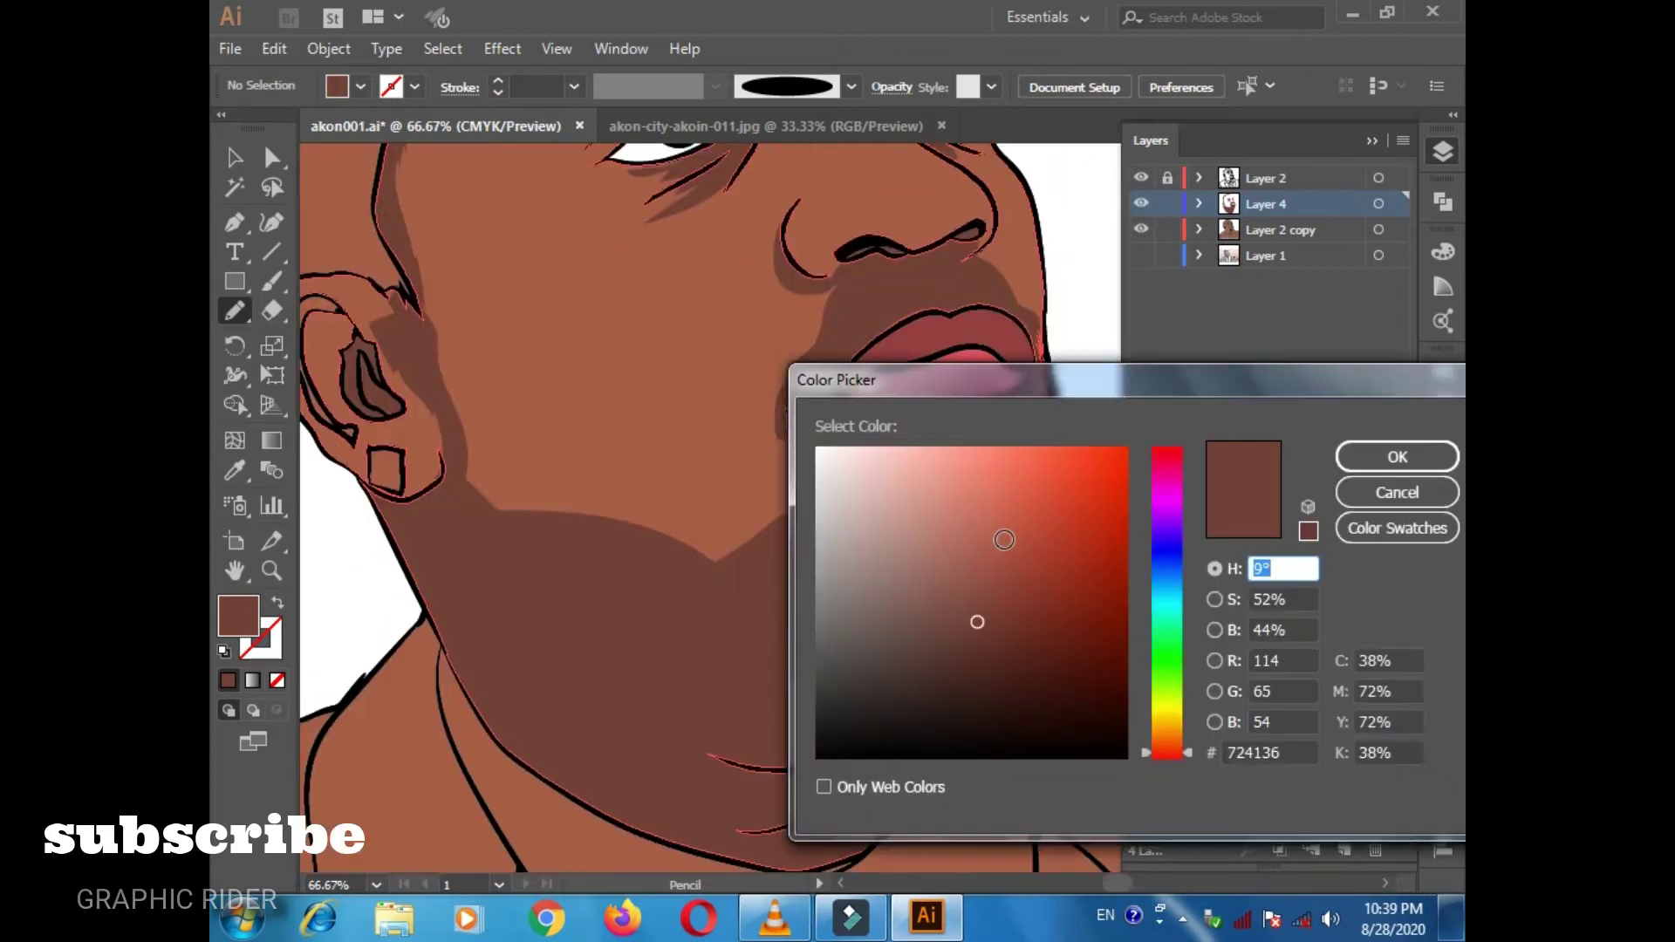
{"action": "left_click", "coordinate": [976, 643]}
{"action": "left_click", "coordinate": [1394, 456]}
{"action": "left_click_drag", "start_coordinate": [894, 820], "coordinate": [864, 850]}
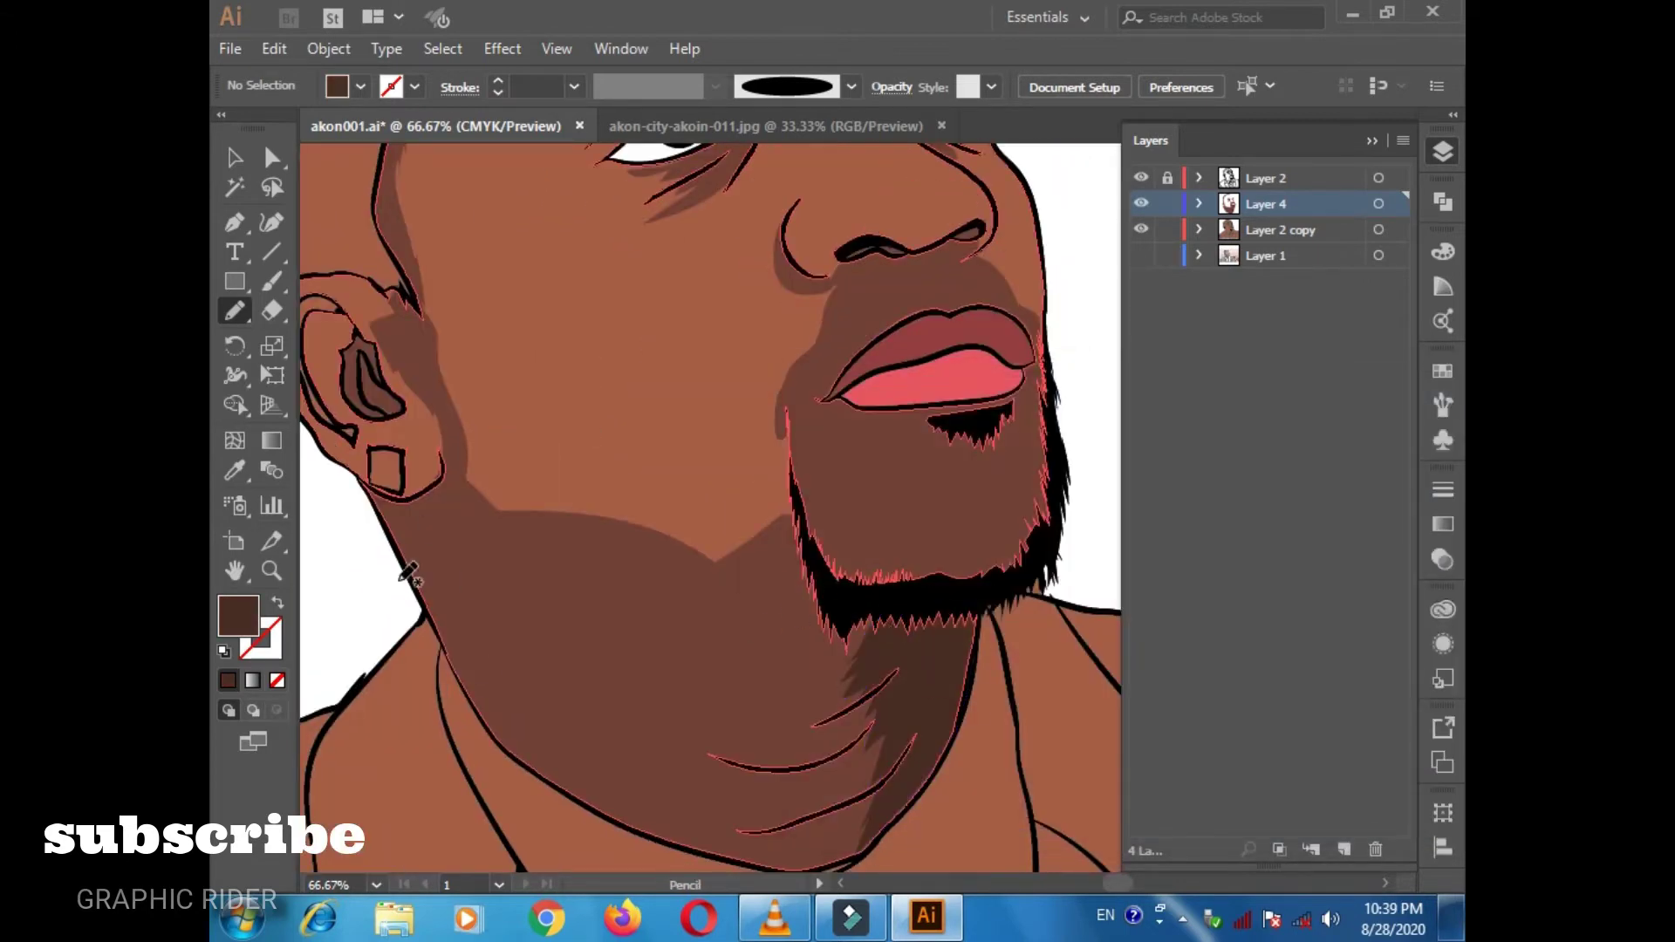
Pencil dark shadows along the jaw edges, beside the lips and nostril, under the nose and the beard edge.
{"action": "left_click_drag", "start_coordinate": [362, 479], "coordinate": [440, 621]}
{"action": "left_click_drag", "start_coordinate": [473, 560], "coordinate": [460, 535]}
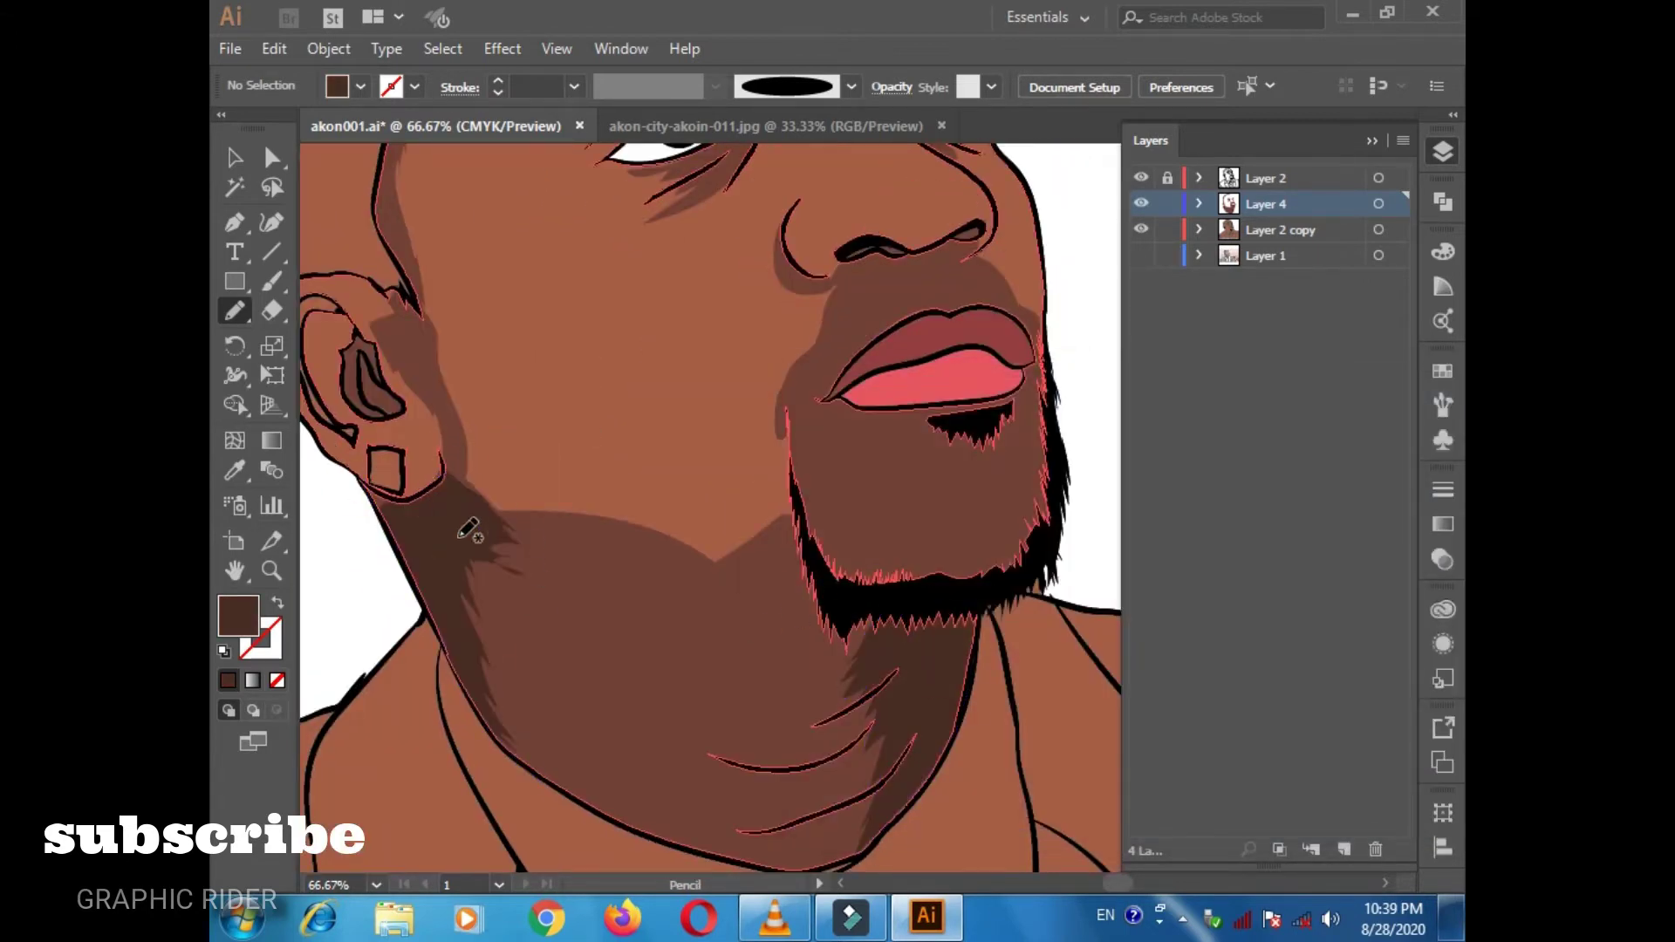
{"action": "left_click_drag", "start_coordinate": [898, 349], "coordinate": [558, 532]}
{"action": "left_click_drag", "start_coordinate": [710, 602], "coordinate": [598, 477]}
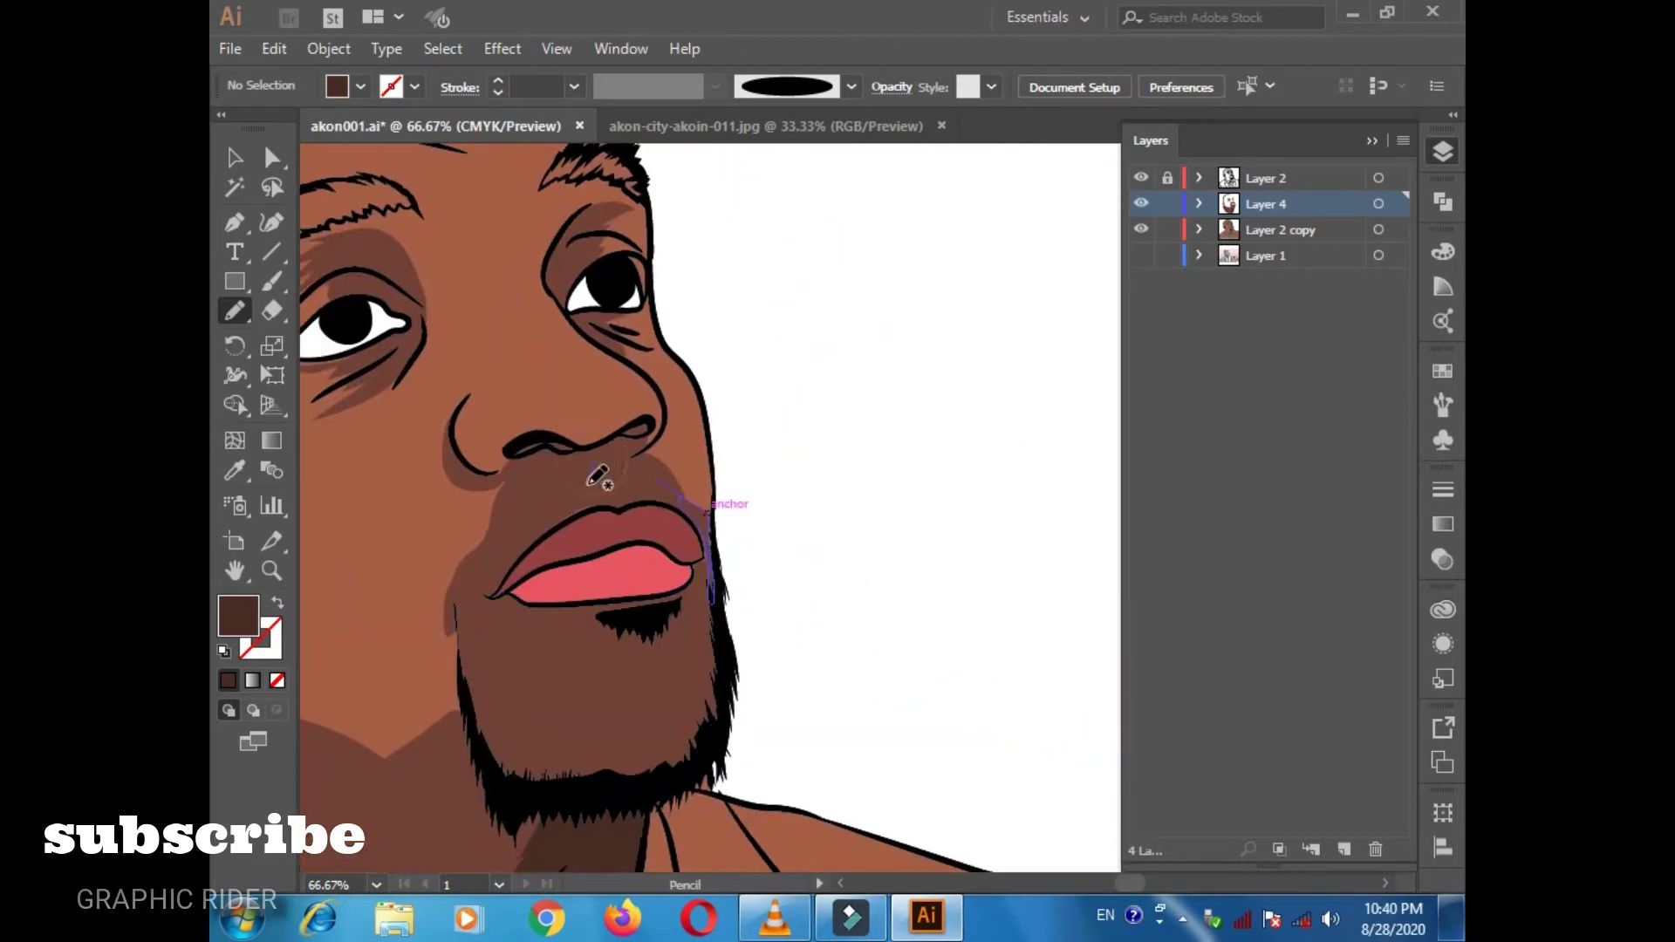
{"action": "left_click_drag", "start_coordinate": [456, 438], "coordinate": [523, 481]}
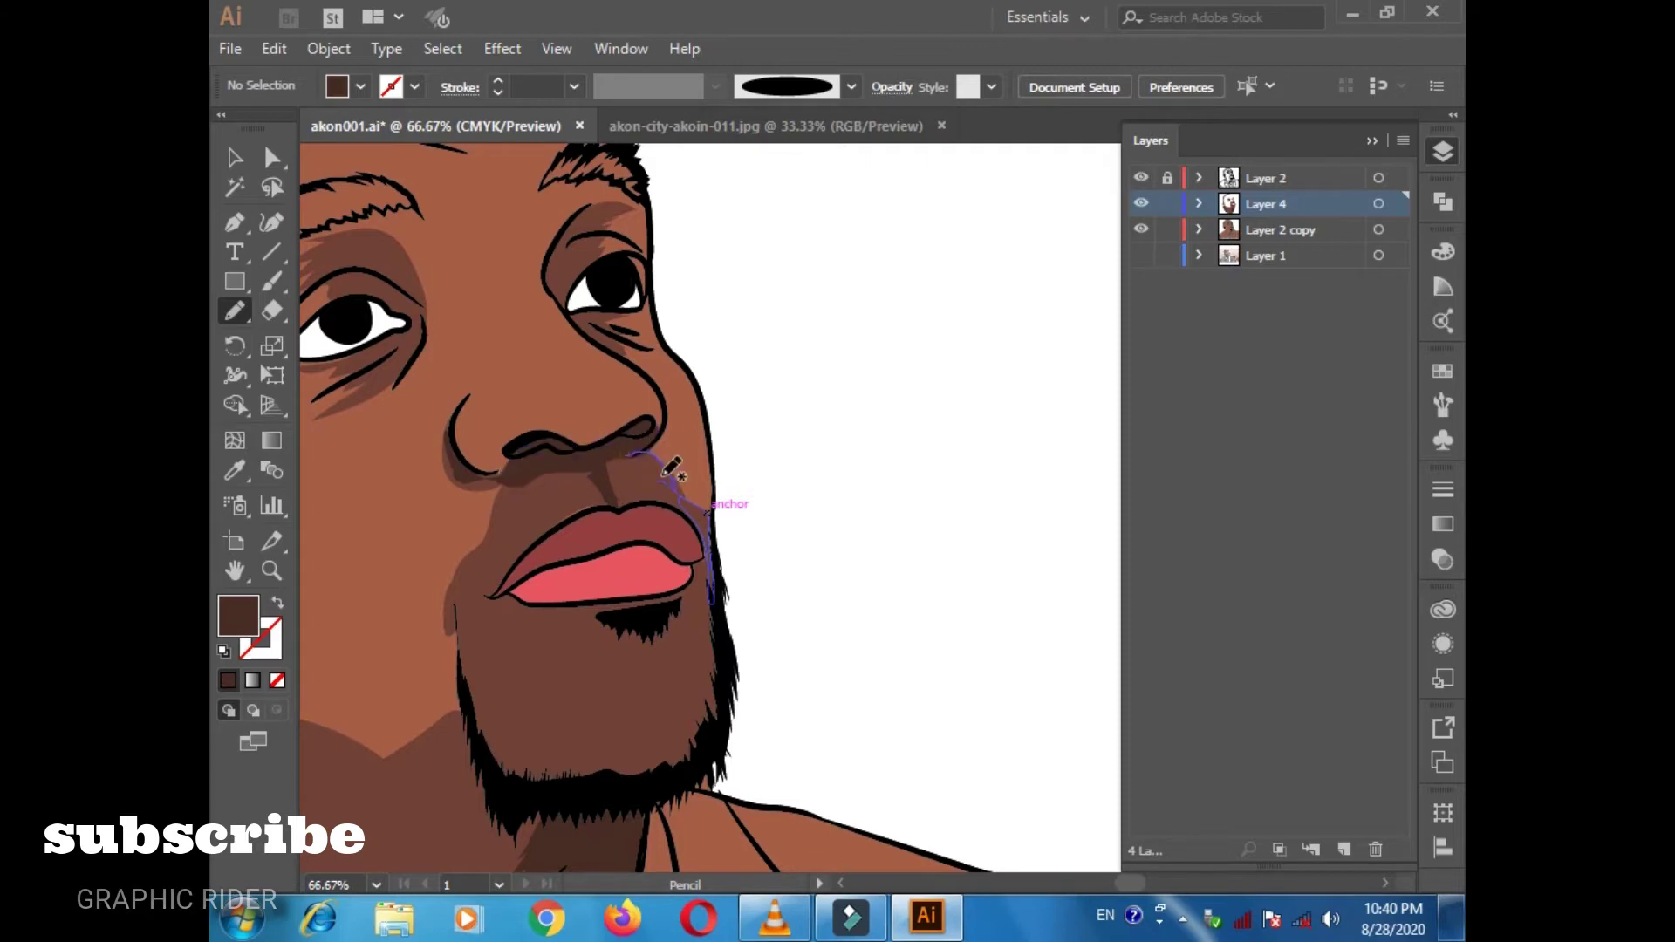
{"action": "left_click_drag", "start_coordinate": [599, 684], "coordinate": [528, 606]}
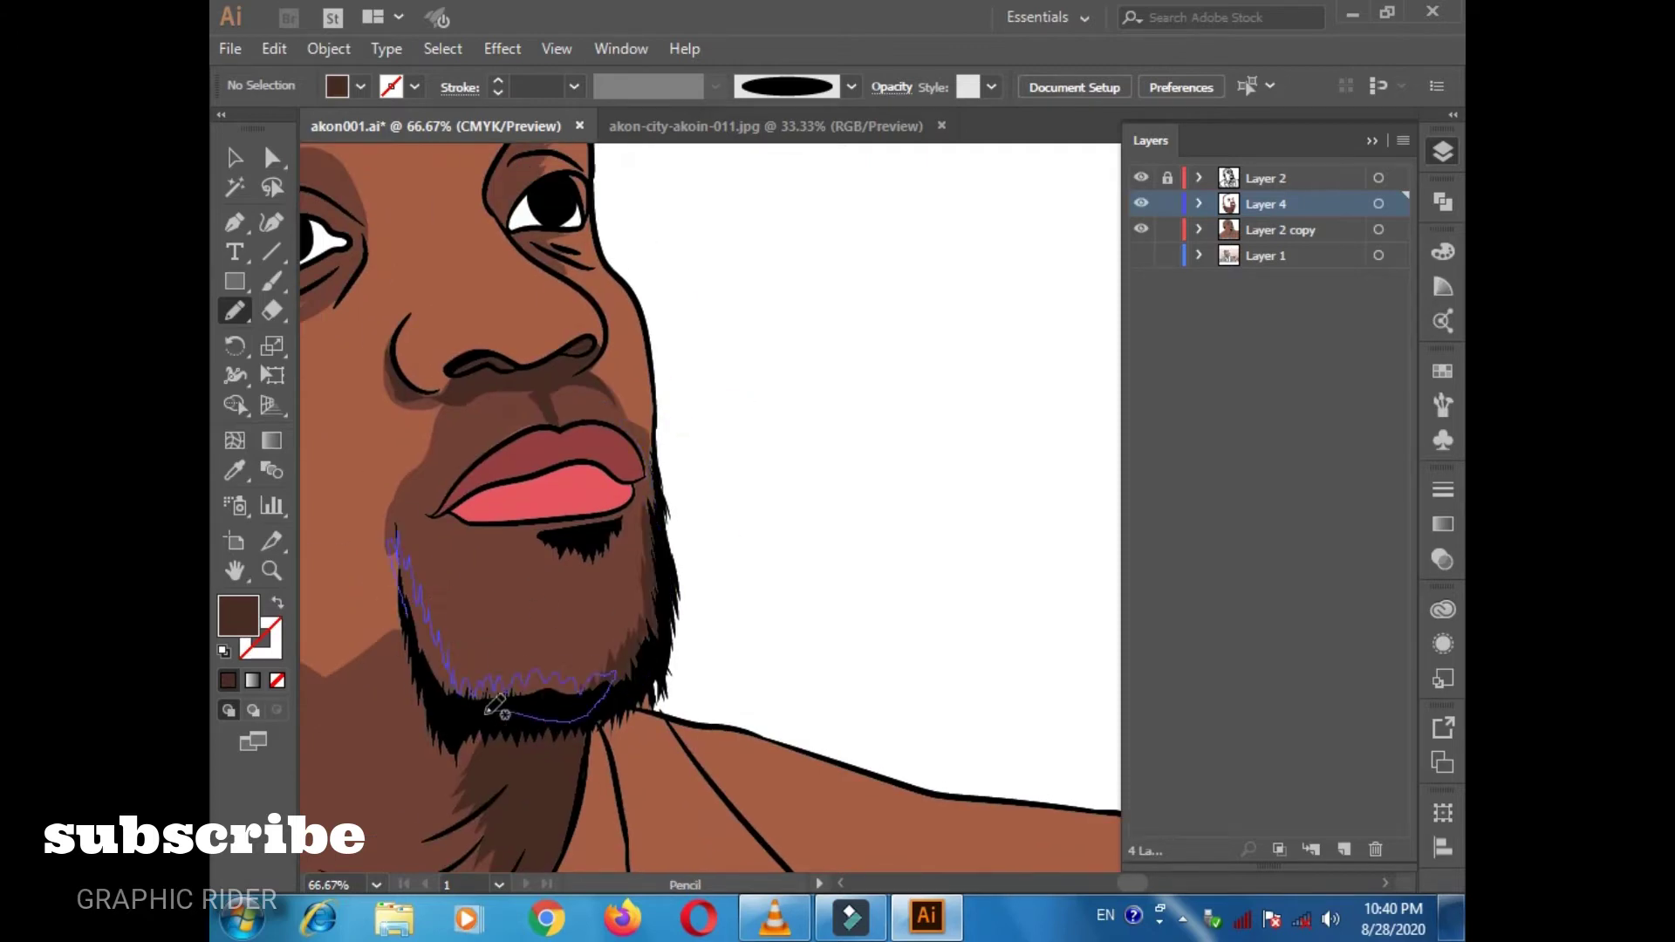
{"action": "left_click_drag", "start_coordinate": [486, 711], "coordinate": [453, 698]}
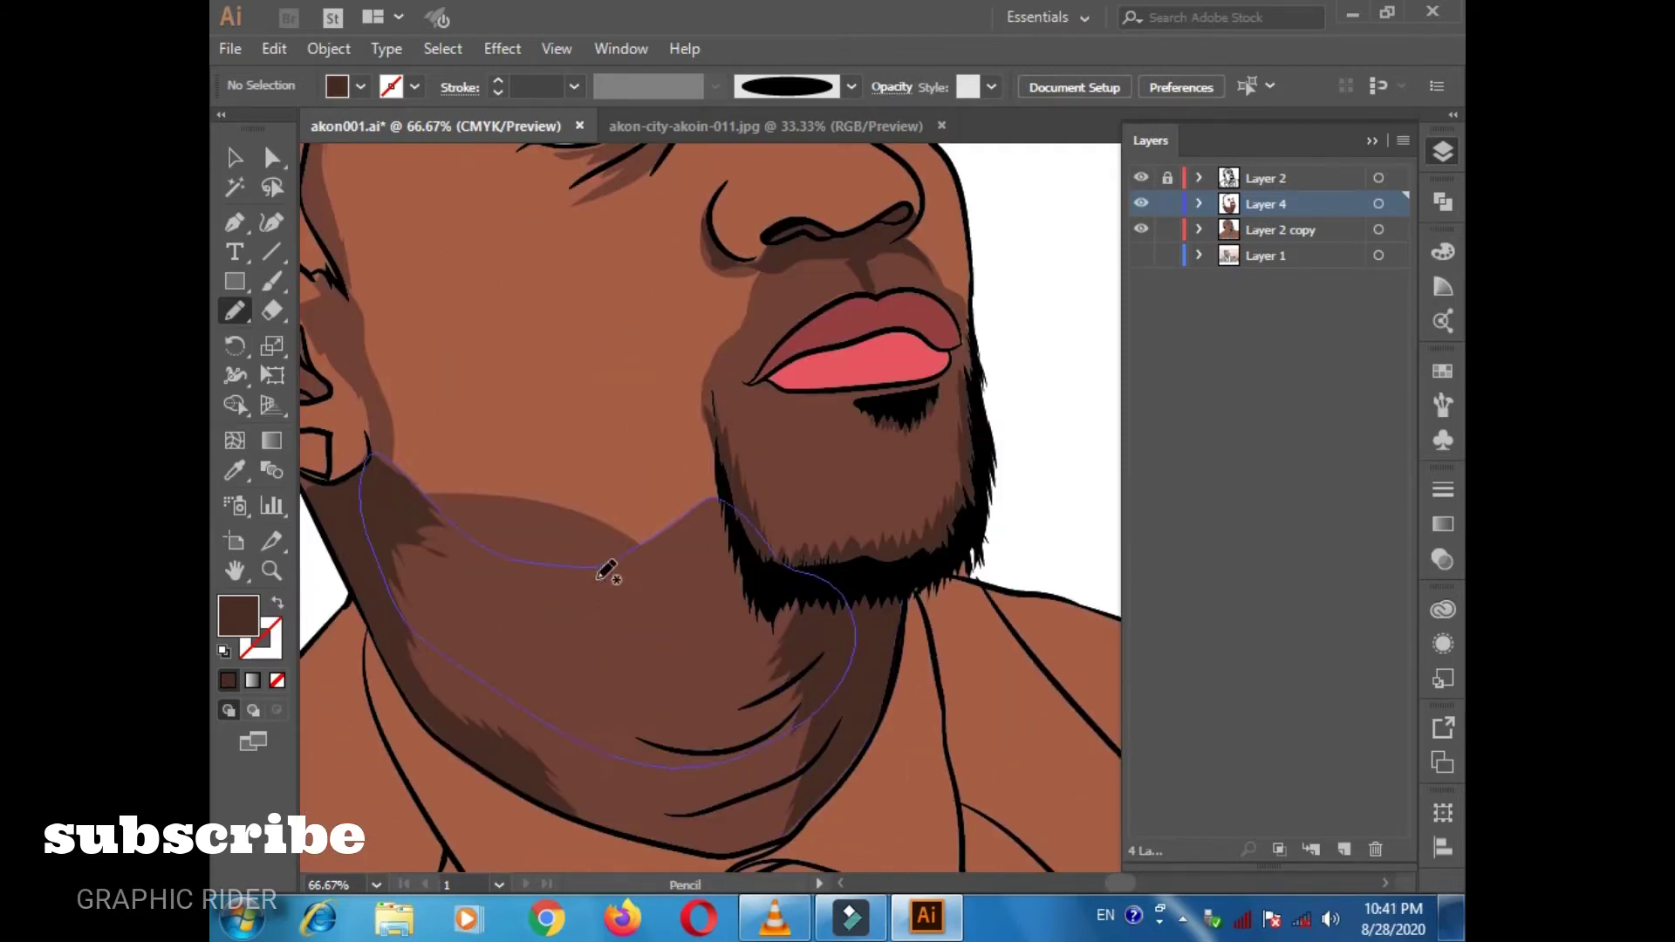
{"action": "left_click_drag", "start_coordinate": [698, 583], "coordinate": [851, 623]}
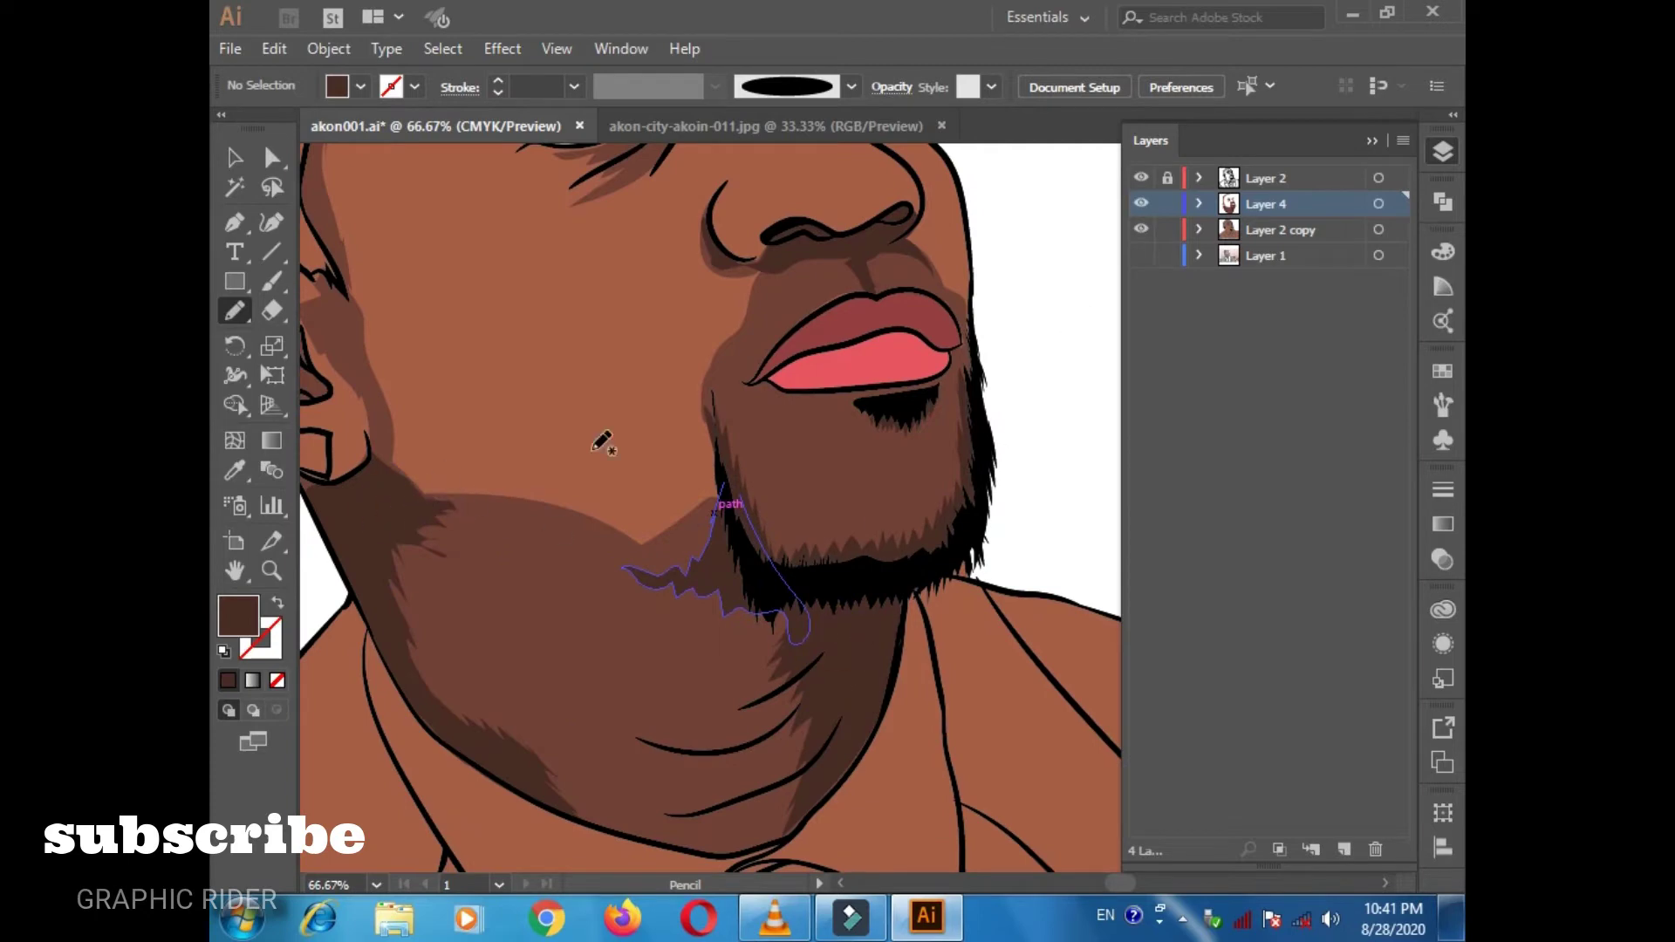
Add dark shadows under both eyes, inside the ear, by the ear's jaw and along the hairline.
{"action": "scroll", "coordinate": [641, 475], "scroll_direction": "up", "scroll_amount": 5}
{"action": "left_click_drag", "start_coordinate": [610, 586], "coordinate": [621, 545]}
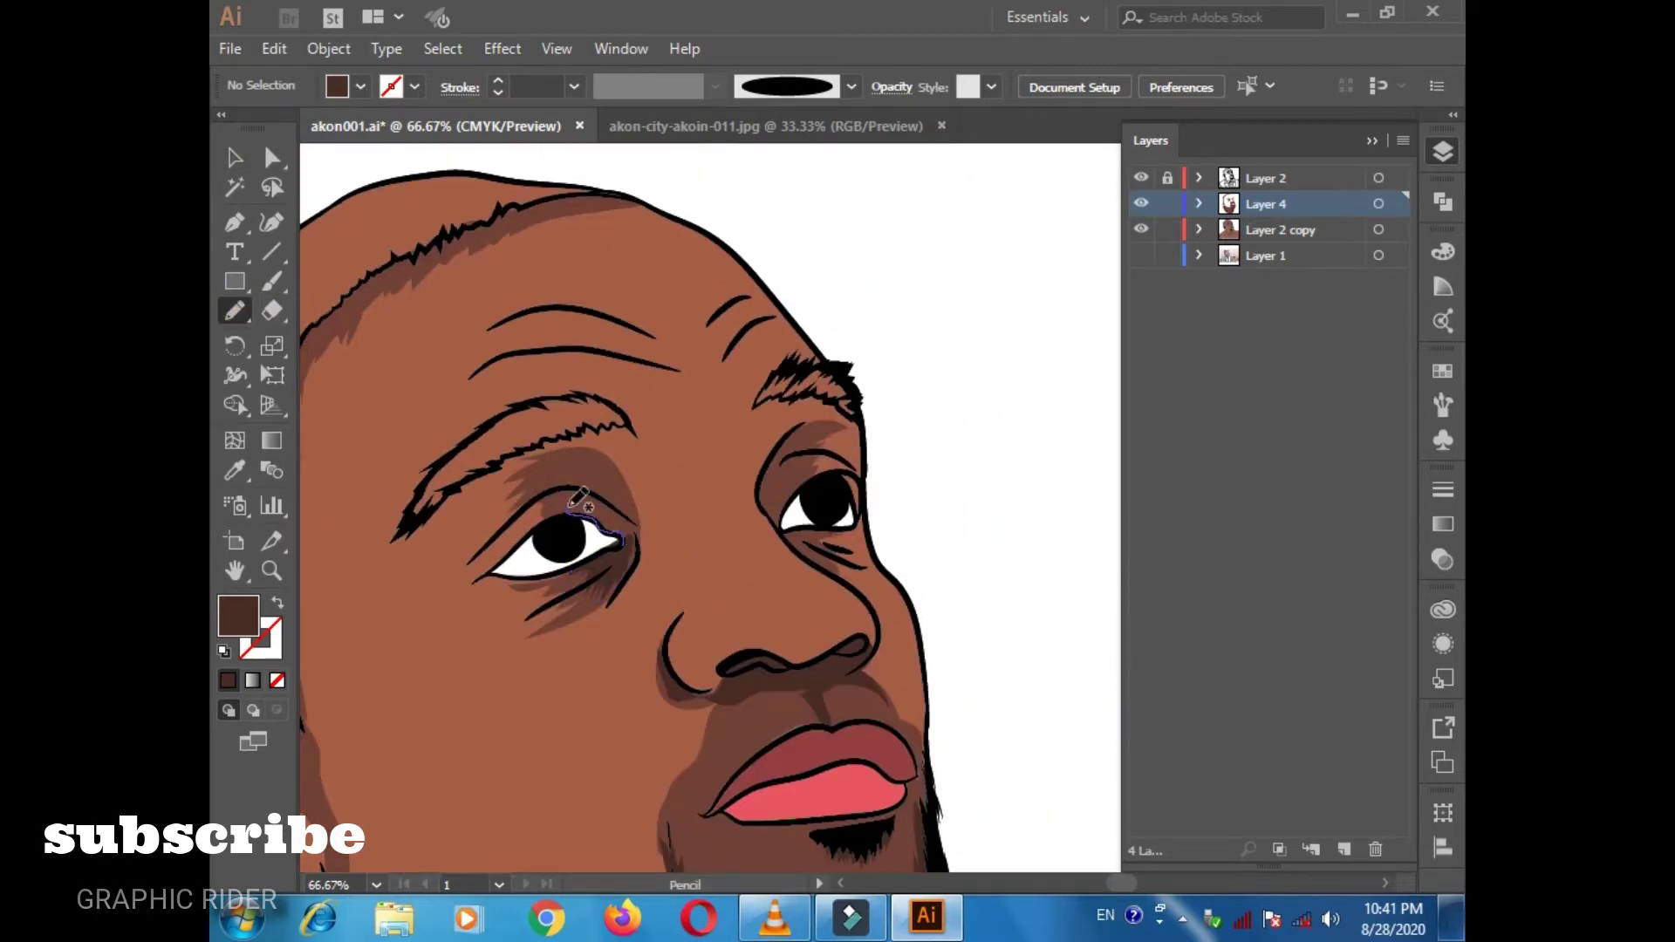
{"action": "left_click_drag", "start_coordinate": [797, 483], "coordinate": [780, 528]}
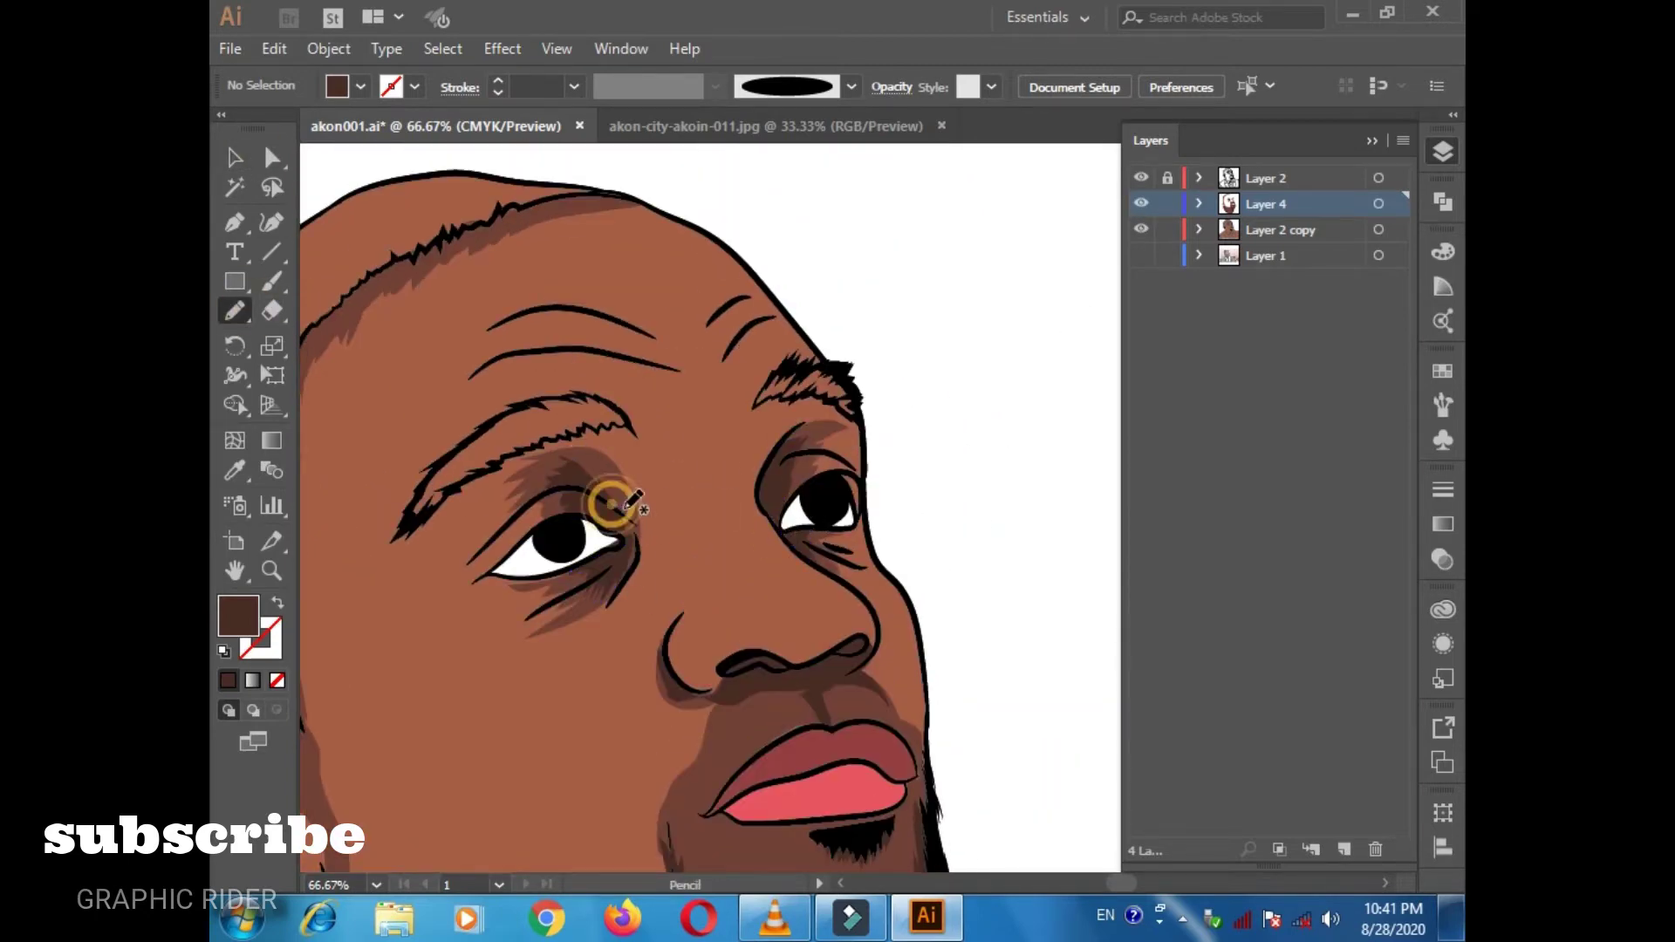
{"action": "scroll", "coordinate": [610, 524], "scroll_direction": "left", "scroll_amount": 5}
{"action": "scroll", "coordinate": [610, 524], "scroll_direction": "down", "scroll_amount": 1}
{"action": "left_click_drag", "start_coordinate": [599, 727], "coordinate": [597, 731]}
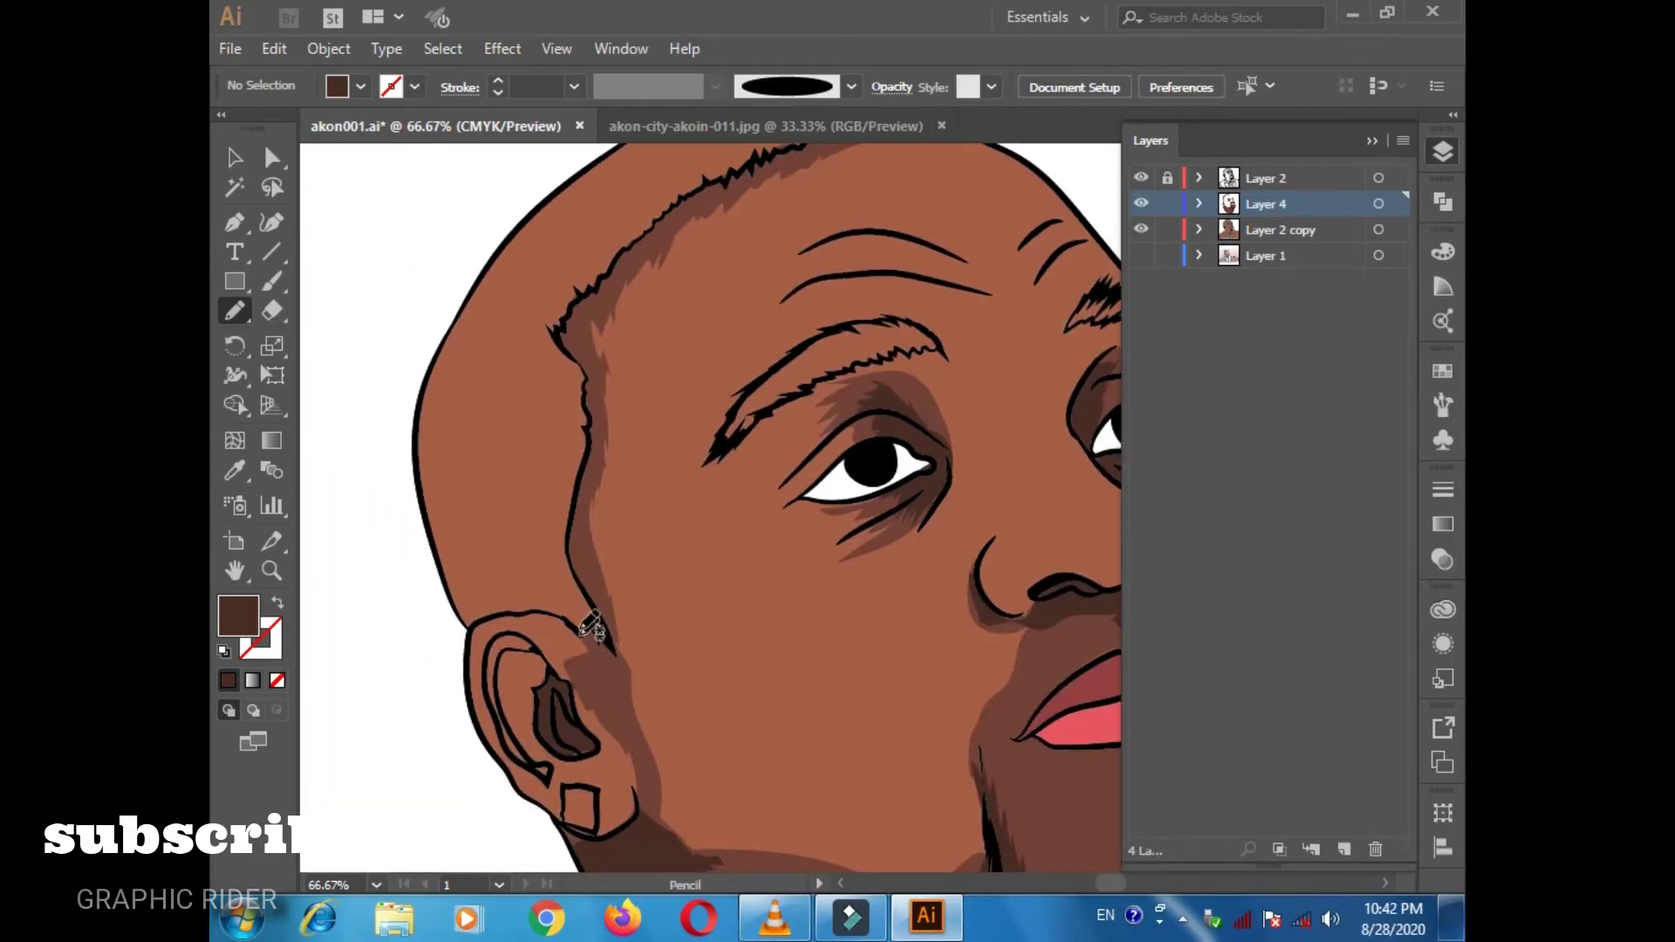
{"action": "left_click_drag", "start_coordinate": [614, 589], "coordinate": [616, 441]}
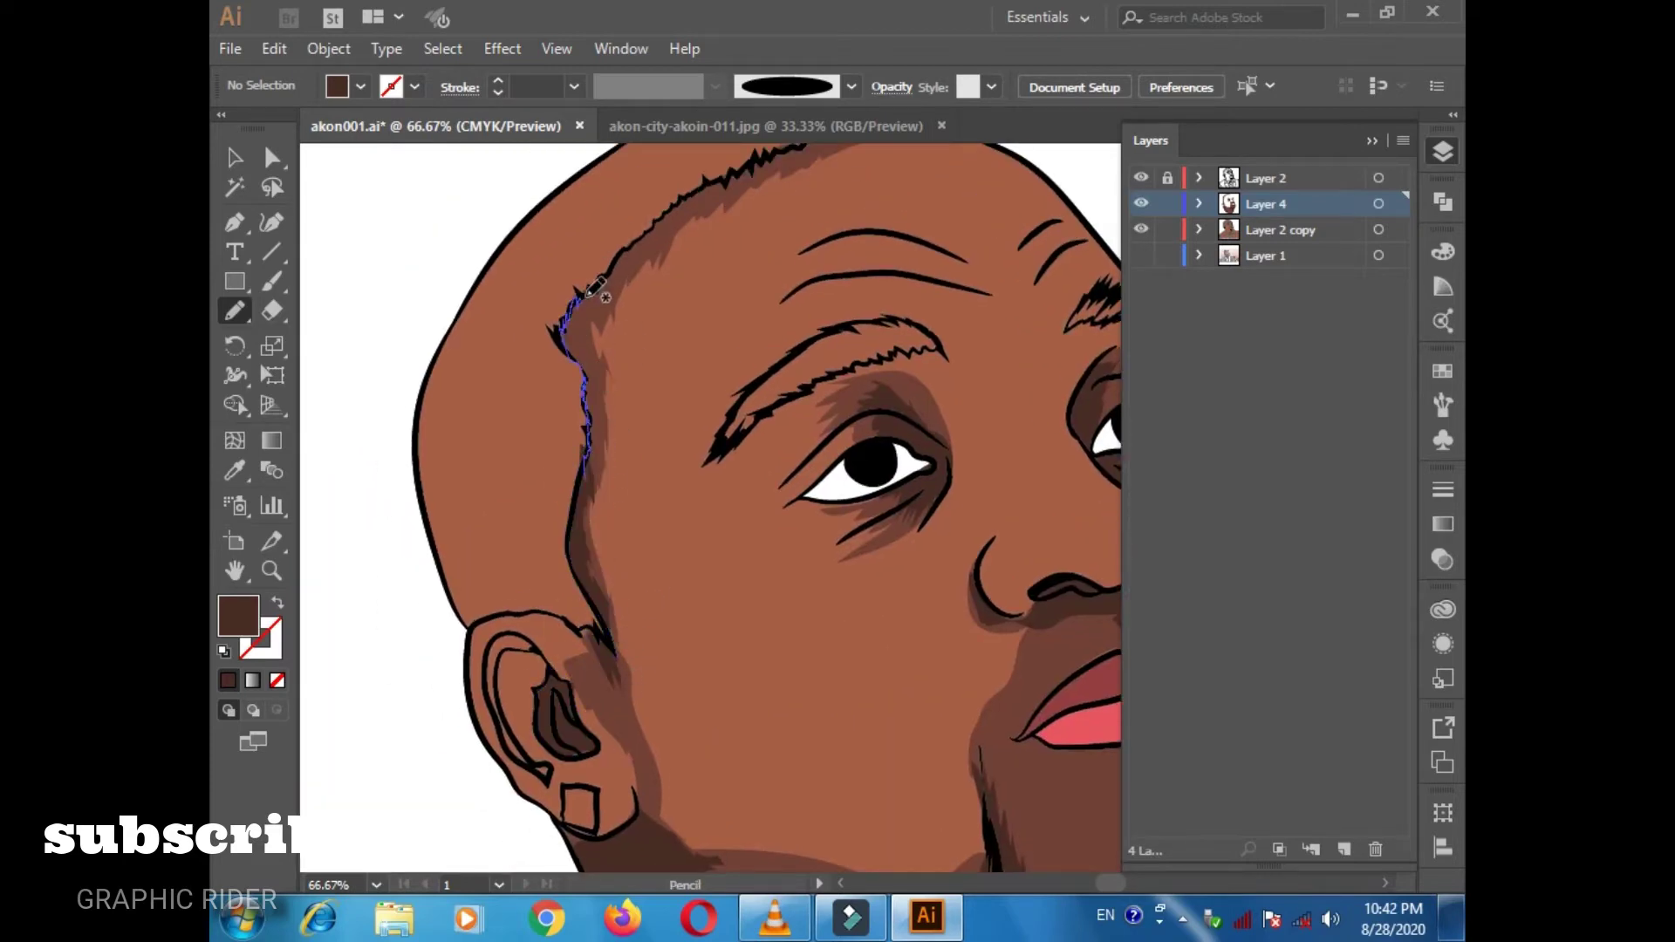
{"action": "left_click_drag", "start_coordinate": [587, 295], "coordinate": [589, 291]}
{"action": "left_click_drag", "start_coordinate": [819, 458], "coordinate": [654, 724]}
{"action": "mouse_move", "coordinate": [408, 583]}
{"action": "left_mouse_down"}
{"action": "mouse_move", "coordinate": [460, 508]}
{"action": "mouse_move", "coordinate": [580, 429]}
{"action": "mouse_move", "coordinate": [590, 479]}
{"action": "left_mouse_up"}
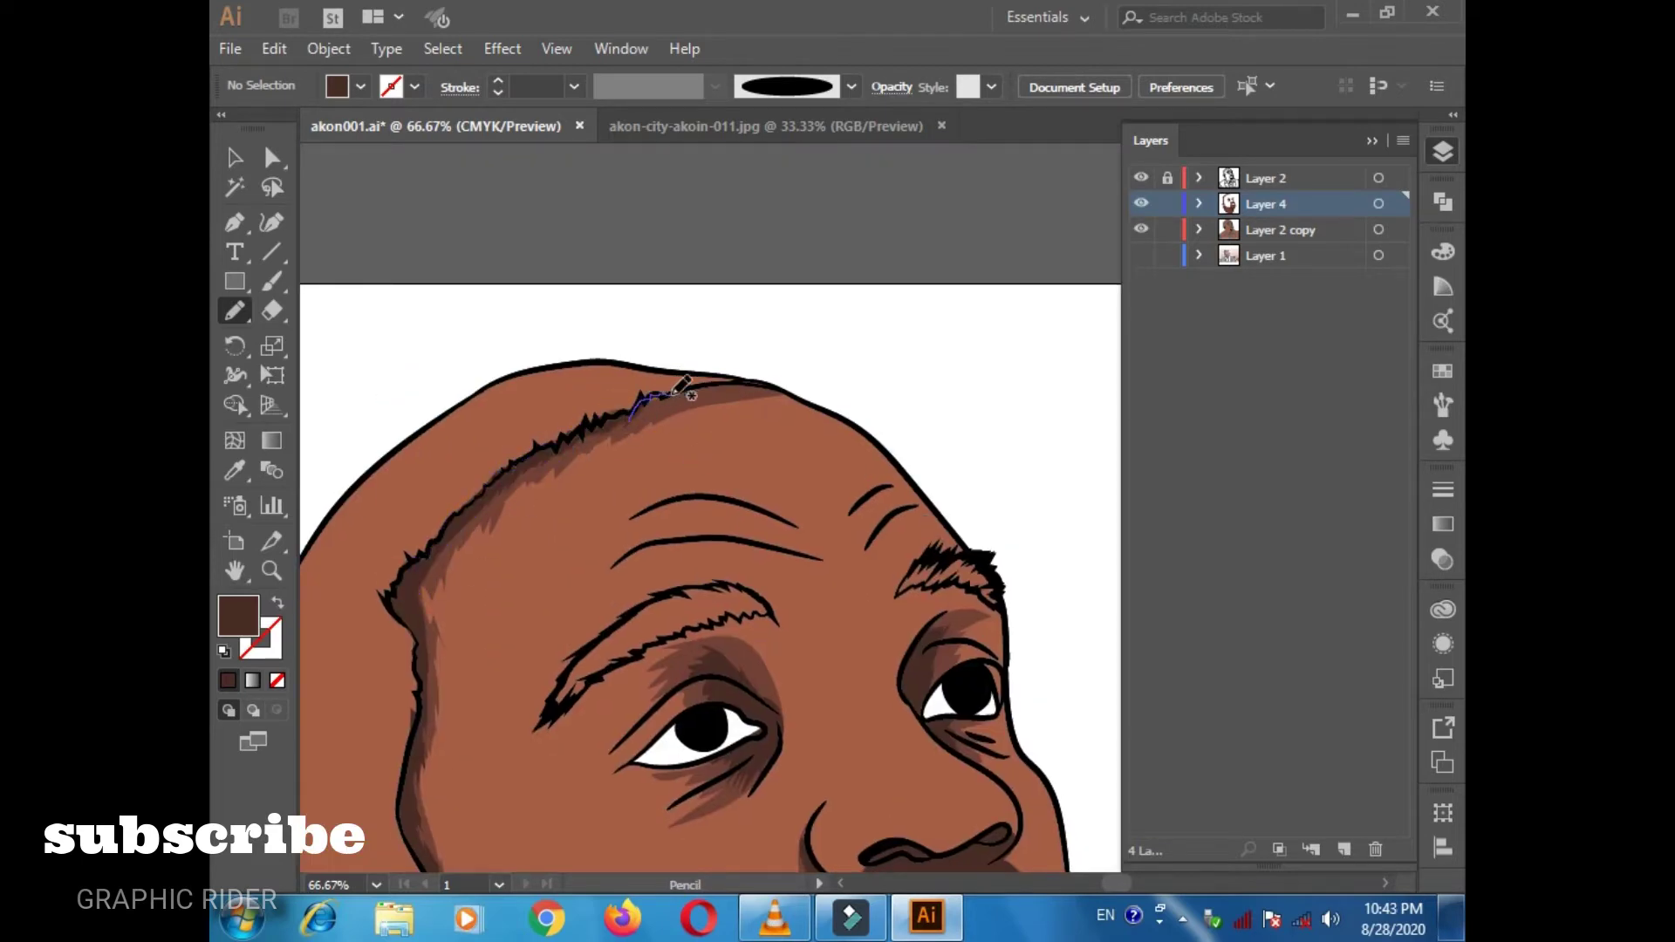
Sample the lighter face skin colour and draw lighter skin patches on the chin and jaw.
{"action": "scroll", "coordinate": [753, 302], "scroll_direction": "down", "scroll_amount": 5}
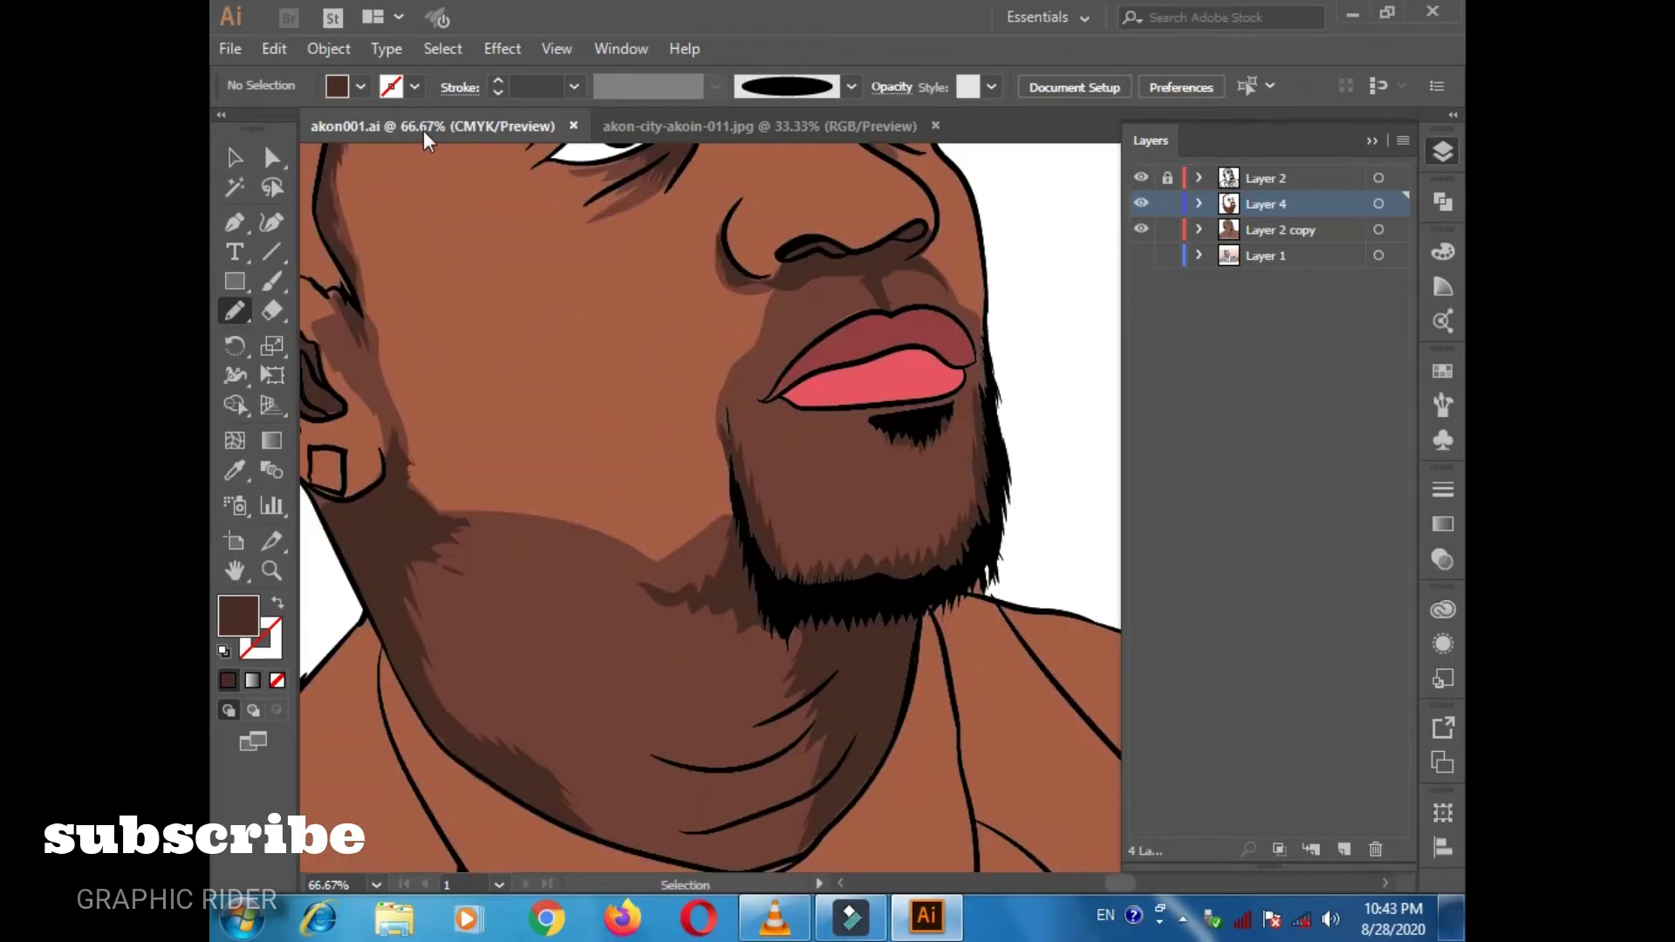
{"action": "key", "text": "i"}
{"action": "left_click", "coordinate": [644, 296]}
{"action": "key", "text": "n"}
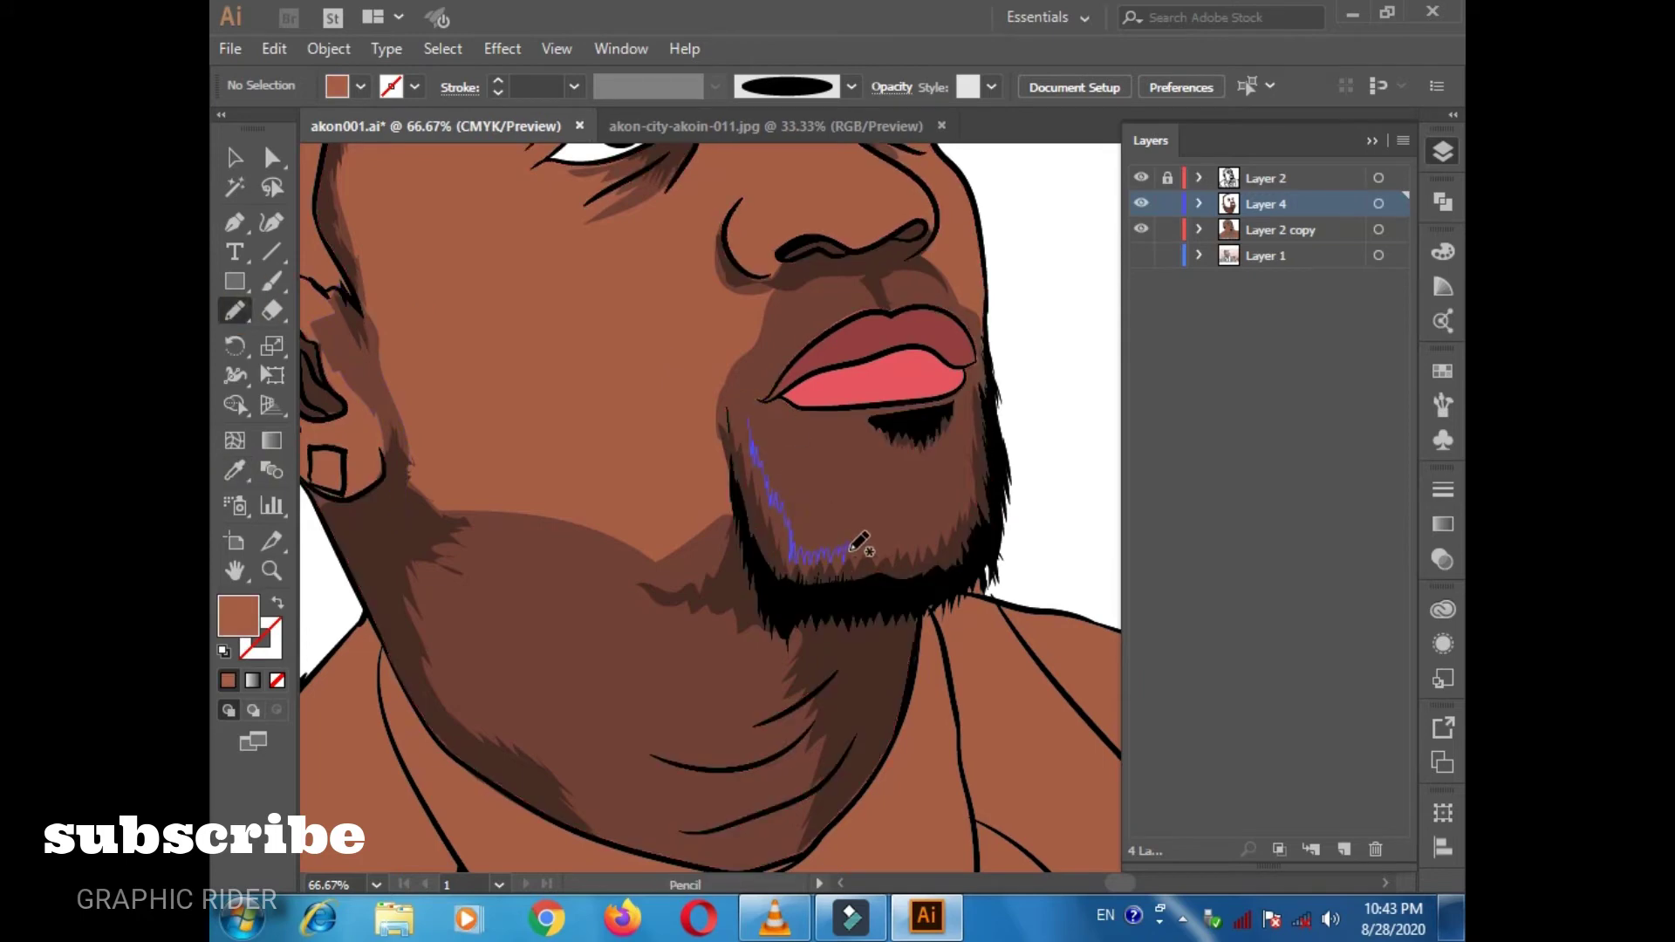
{"action": "left_click_drag", "start_coordinate": [732, 410], "coordinate": [748, 390]}
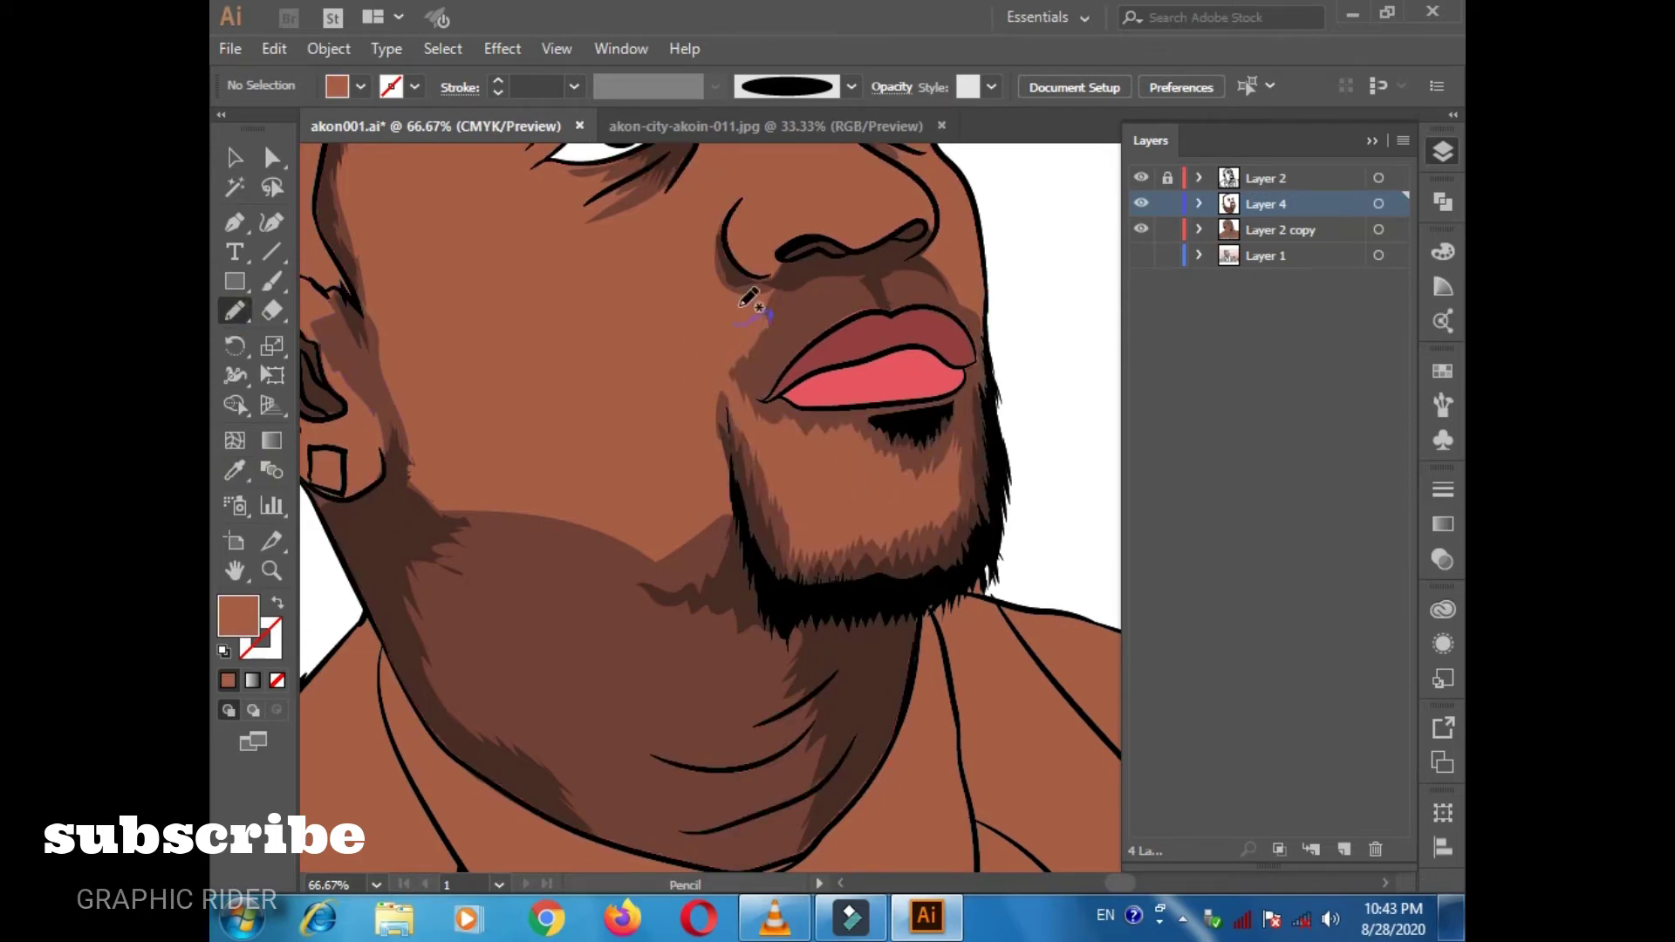
{"action": "scroll", "coordinate": [959, 465], "scroll_direction": "up", "scroll_amount": 3}
{"action": "left_click_drag", "start_coordinate": [502, 524], "coordinate": [554, 562]}
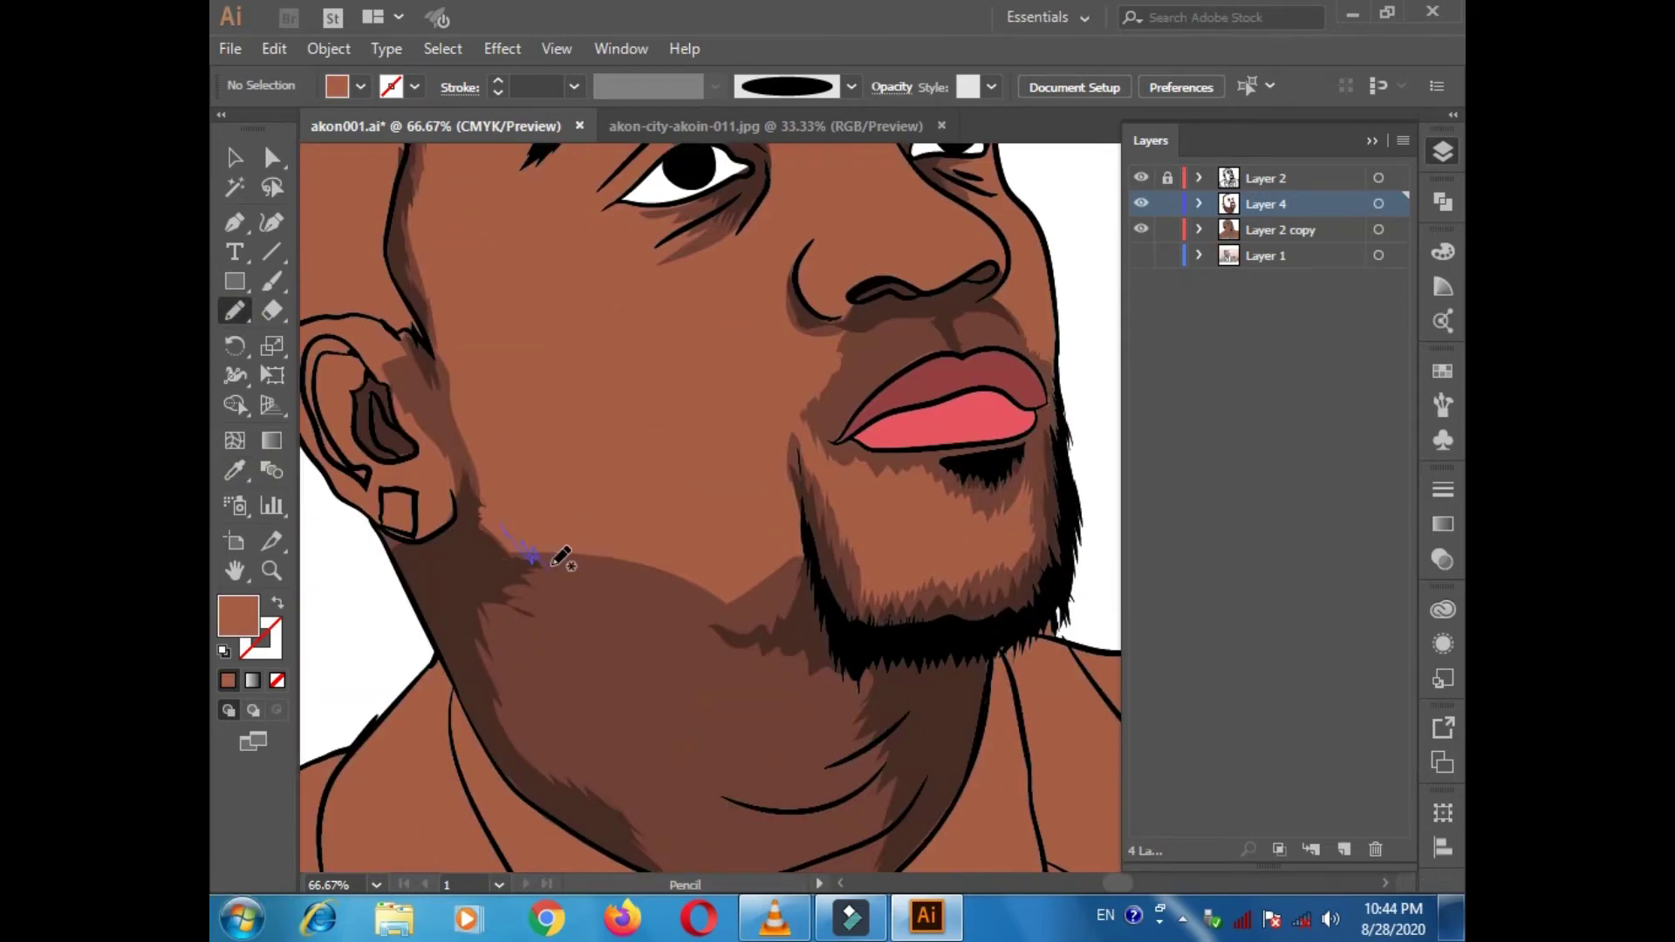
{"action": "left_click_drag", "start_coordinate": [764, 451], "coordinate": [785, 541]}
{"action": "scroll", "coordinate": [710, 430], "scroll_direction": "up", "scroll_amount": 5}
Set the fill to the skin tone, then draw and undo a lighter cheek band.
{"action": "double_click", "coordinate": [238, 615]}
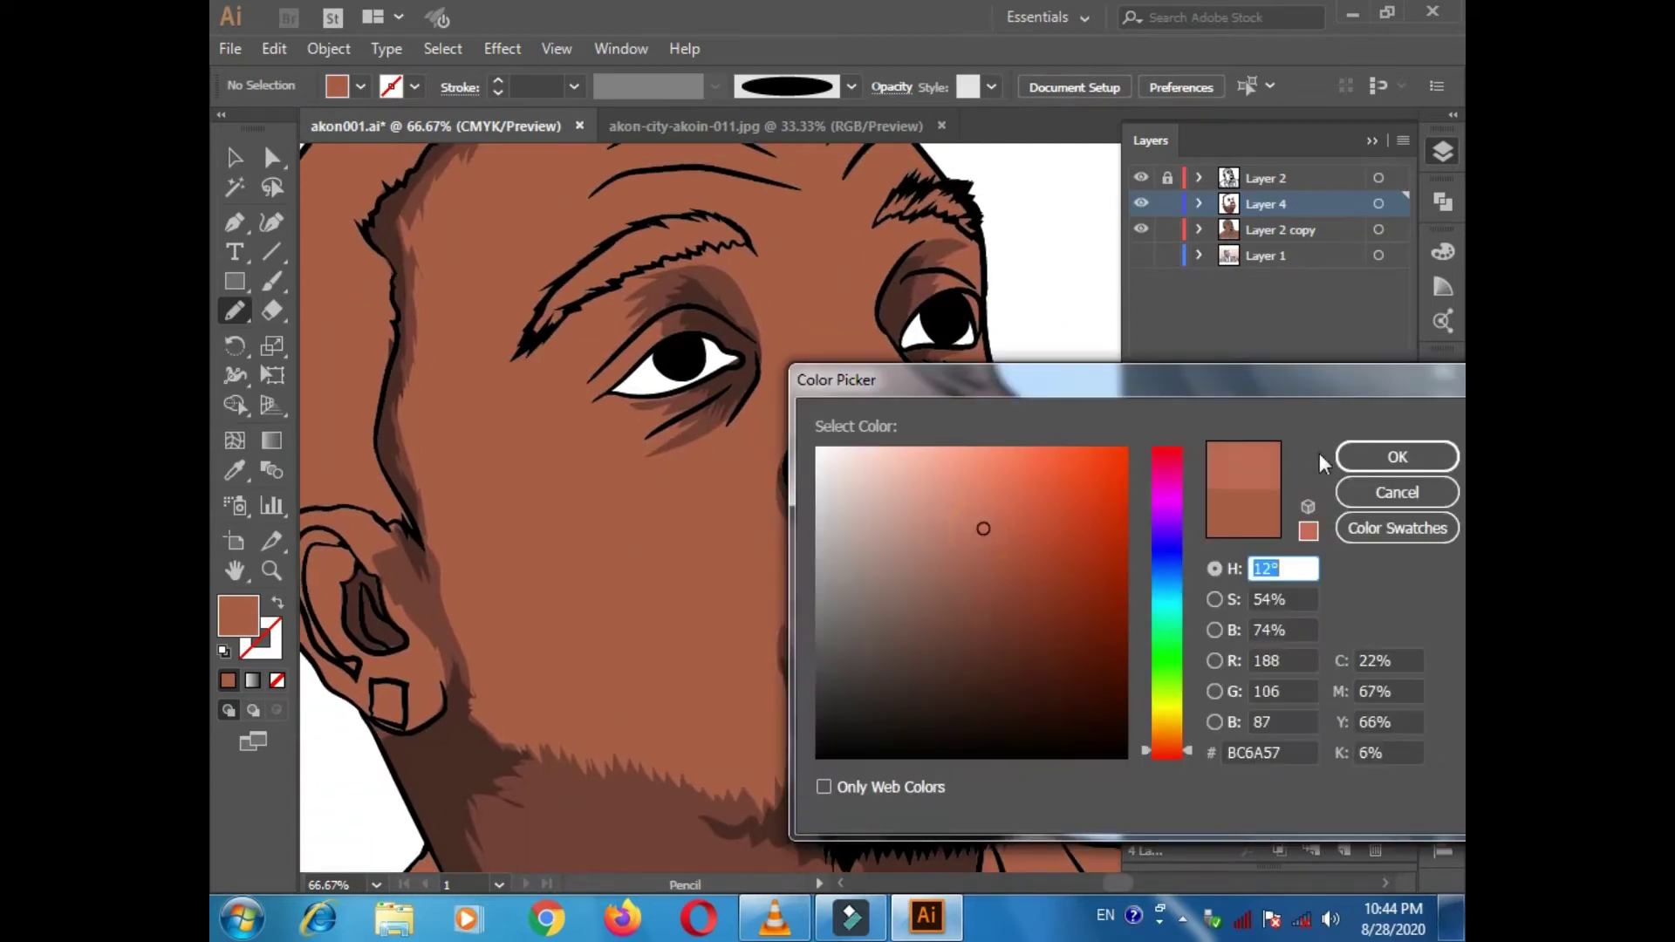
{"action": "left_click", "coordinate": [1391, 452]}
{"action": "left_click", "coordinate": [433, 399]}
{"action": "left_click_drag", "start_coordinate": [433, 399], "coordinate": [628, 748]}
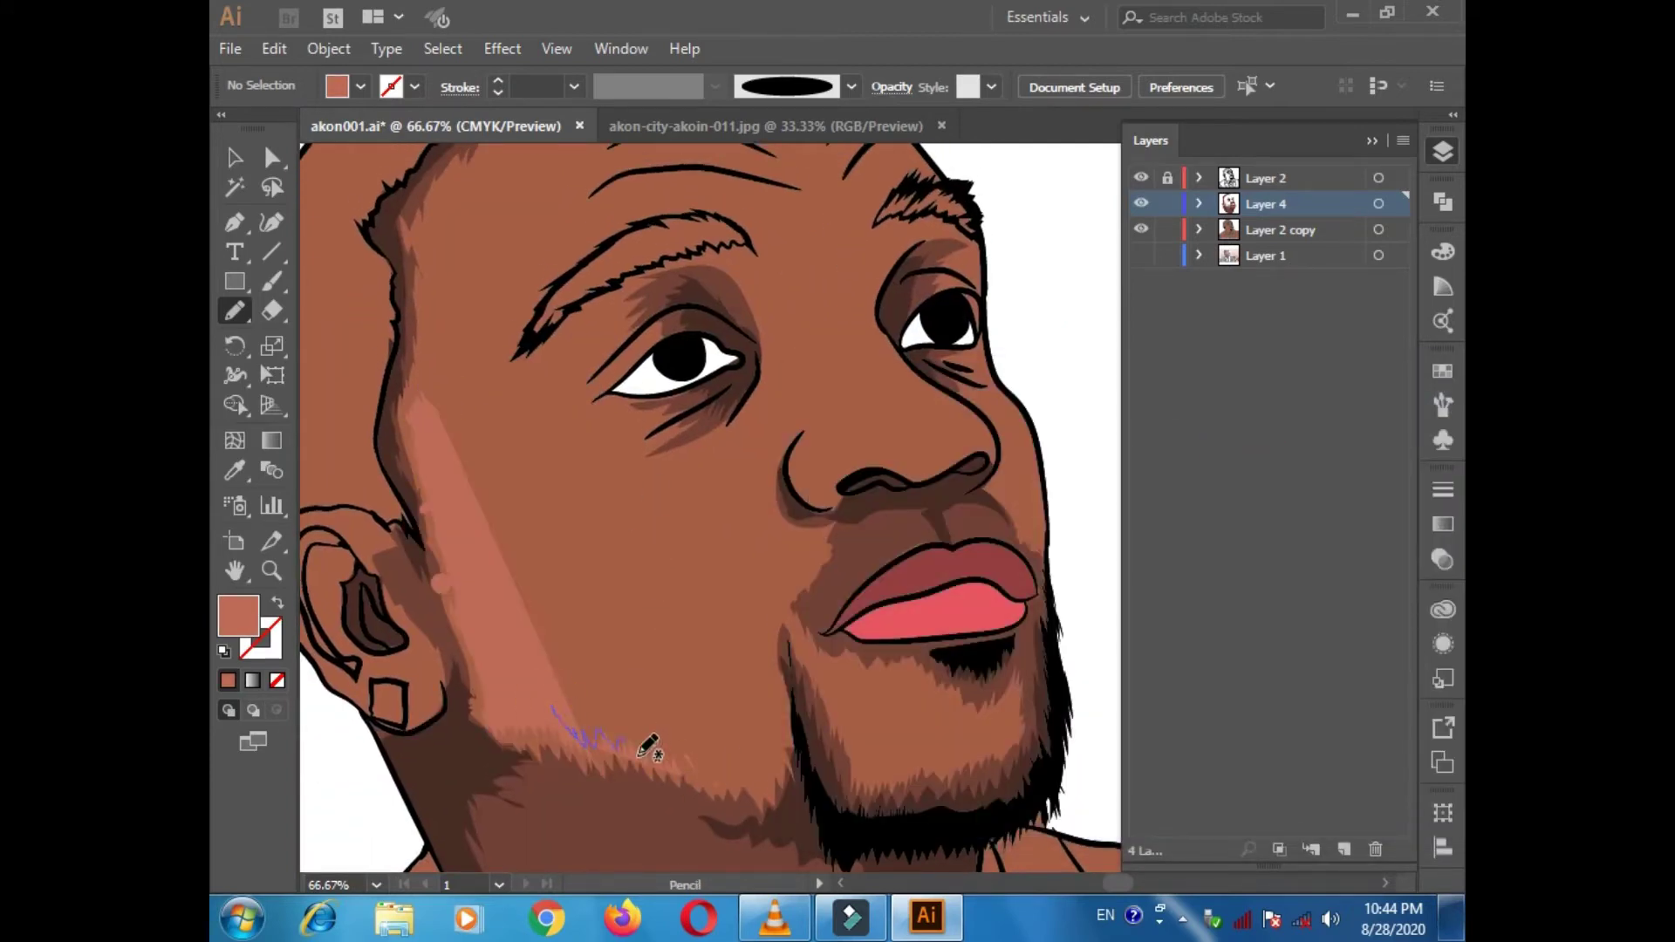
{"action": "key", "text": "ctrl+z"}
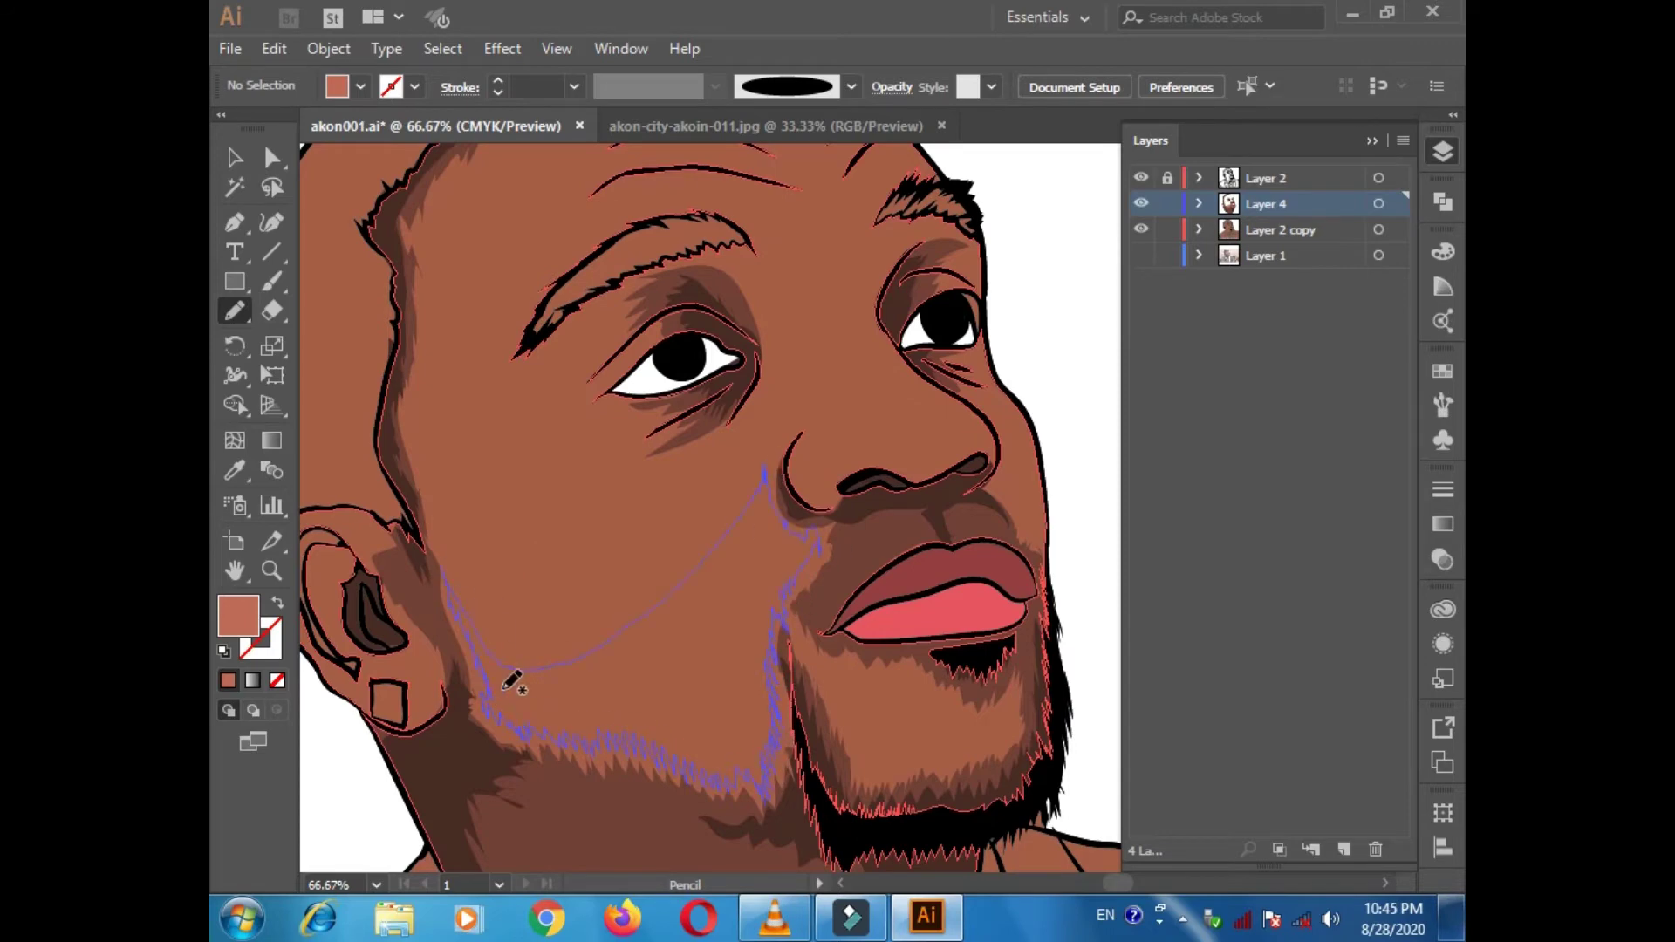
Draw several light skin-tone highlight shapes across the face.
{"action": "left_click_drag", "start_coordinate": [422, 299], "coordinate": [432, 497]}
{"action": "scroll", "coordinate": [494, 469], "scroll_direction": "up", "scroll_amount": 5}
{"action": "scroll", "coordinate": [495, 469], "scroll_direction": "down", "scroll_amount": 2}
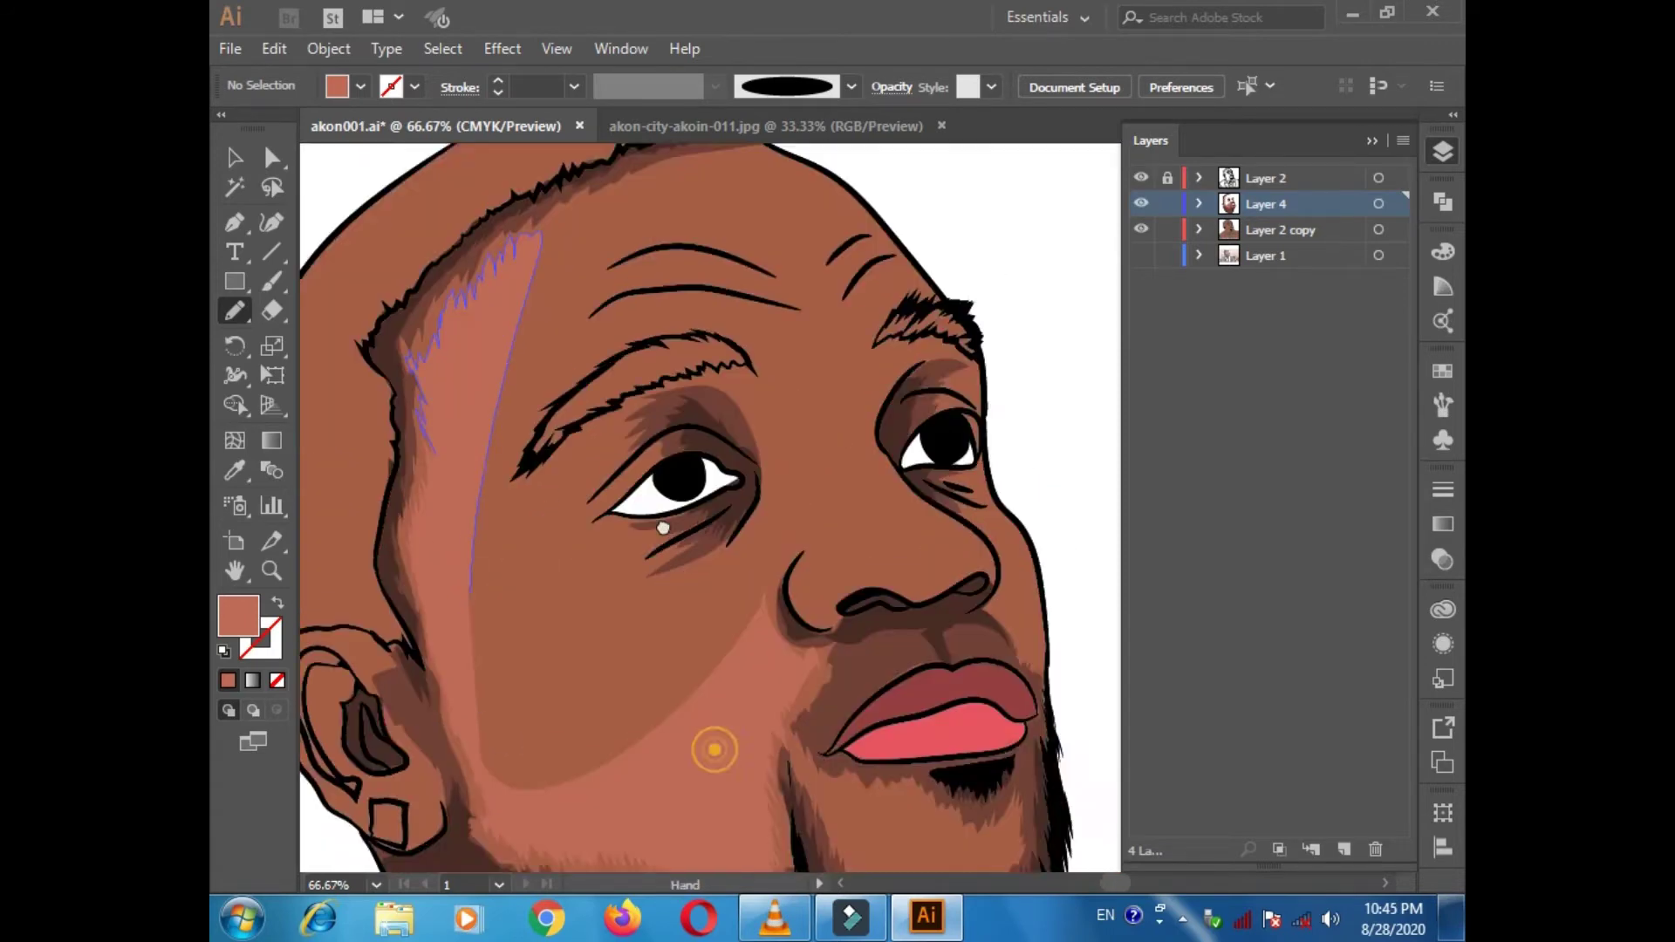
{"action": "scroll", "coordinate": [451, 289], "scroll_direction": "down", "scroll_amount": 3}
{"action": "left_click_drag", "start_coordinate": [663, 388], "coordinate": [479, 591]}
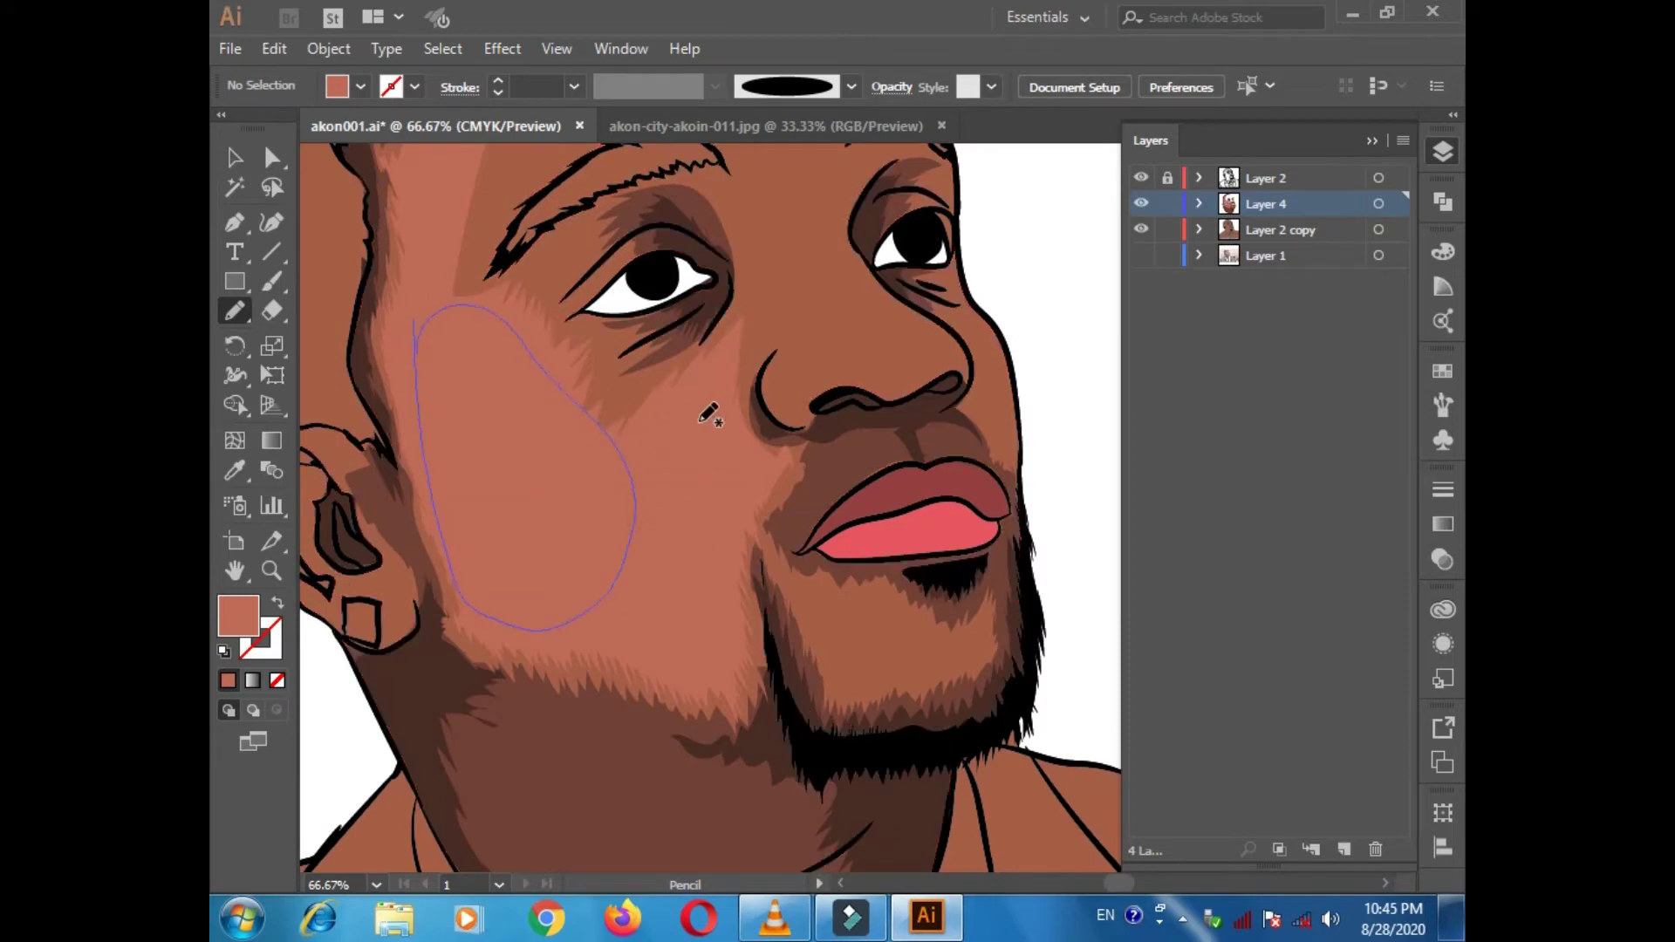
{"action": "scroll", "coordinate": [610, 524], "scroll_direction": "up", "scroll_amount": 5}
{"action": "left_click_drag", "start_coordinate": [660, 660], "coordinate": [684, 689]}
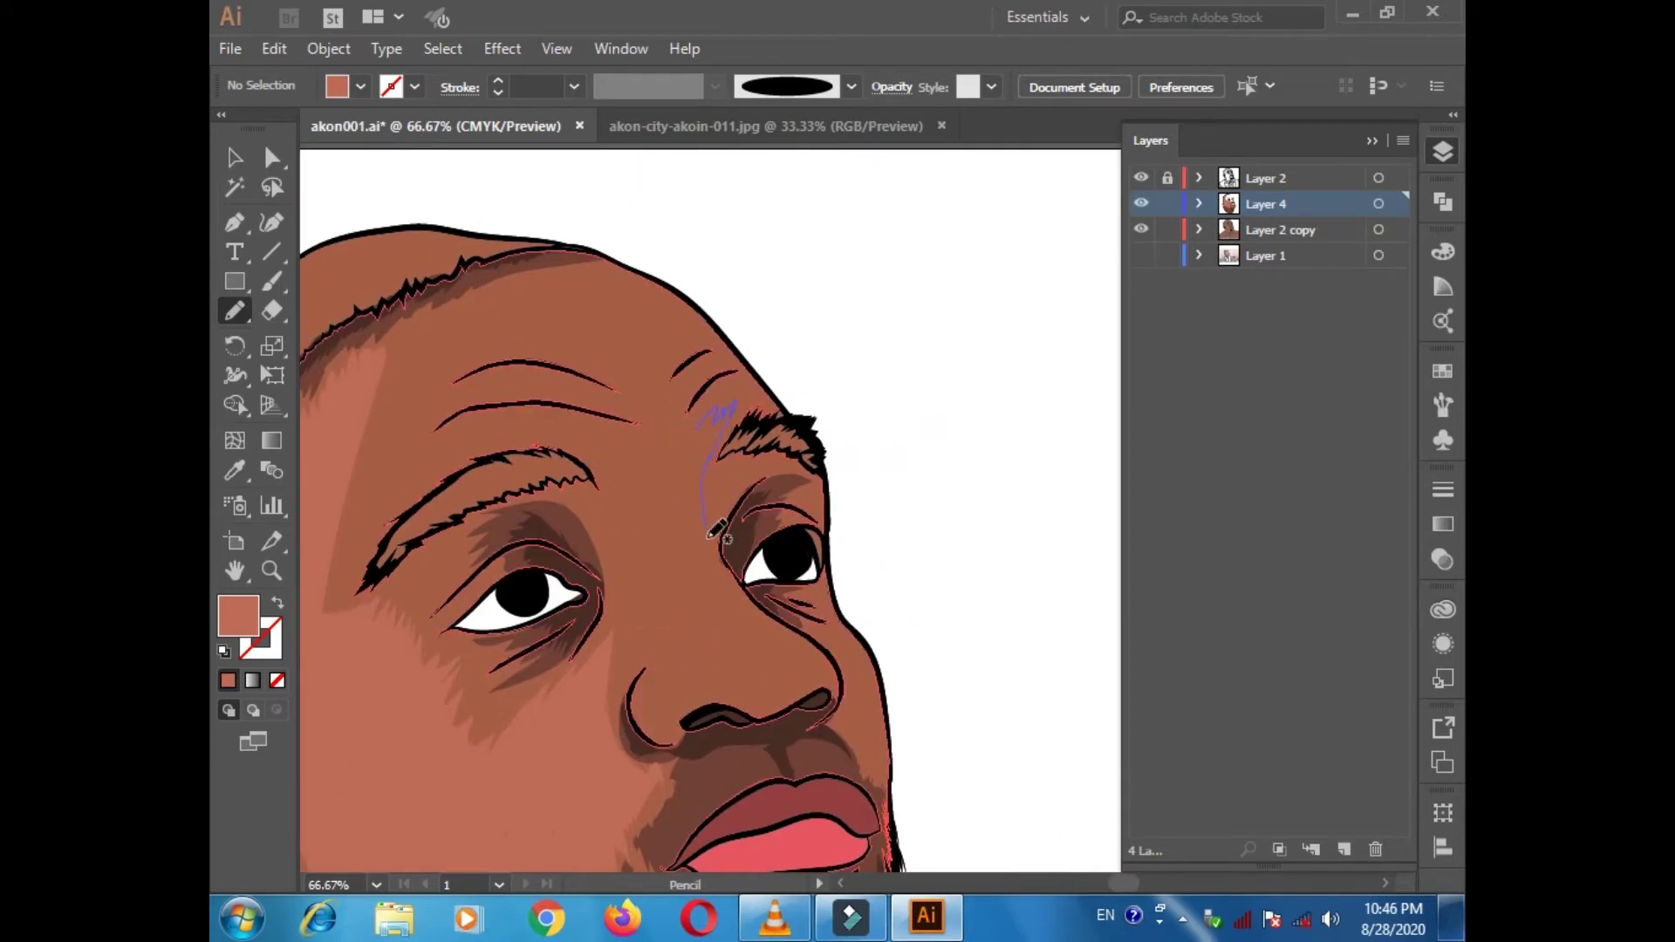
Add highlights across the forehead, along the nose's right side, on top of the head and beside the nose.
{"action": "left_click_drag", "start_coordinate": [685, 617], "coordinate": [701, 489]}
{"action": "left_click_drag", "start_coordinate": [859, 701], "coordinate": [855, 693]}
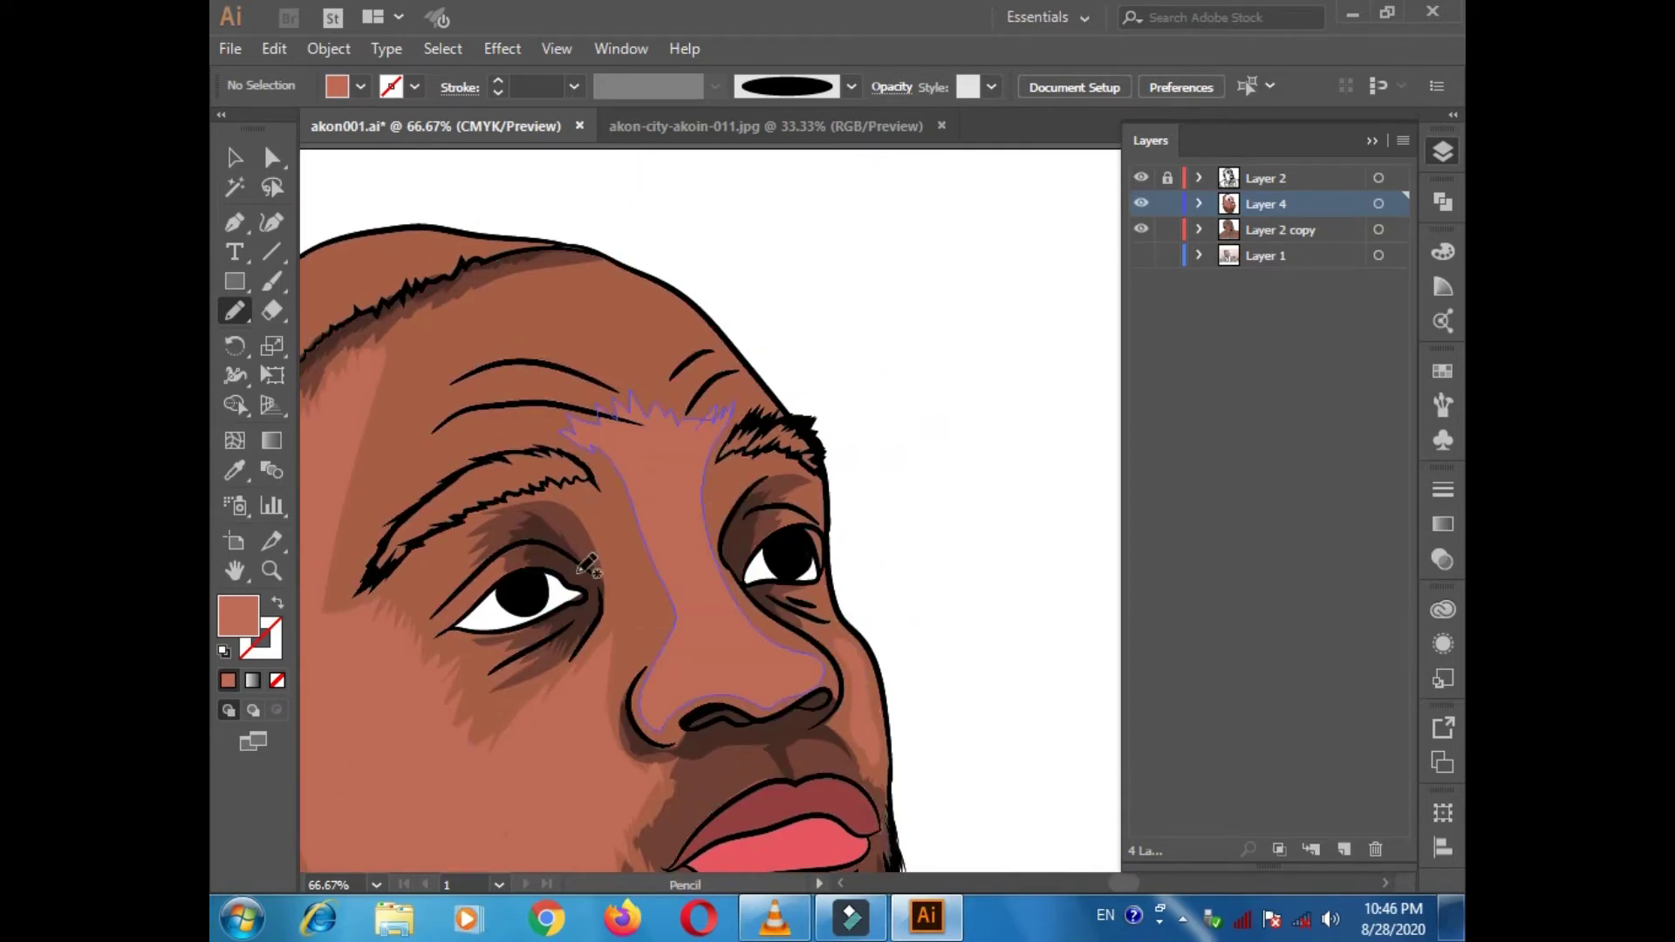
{"action": "left_click_drag", "start_coordinate": [766, 376], "coordinate": [771, 384]}
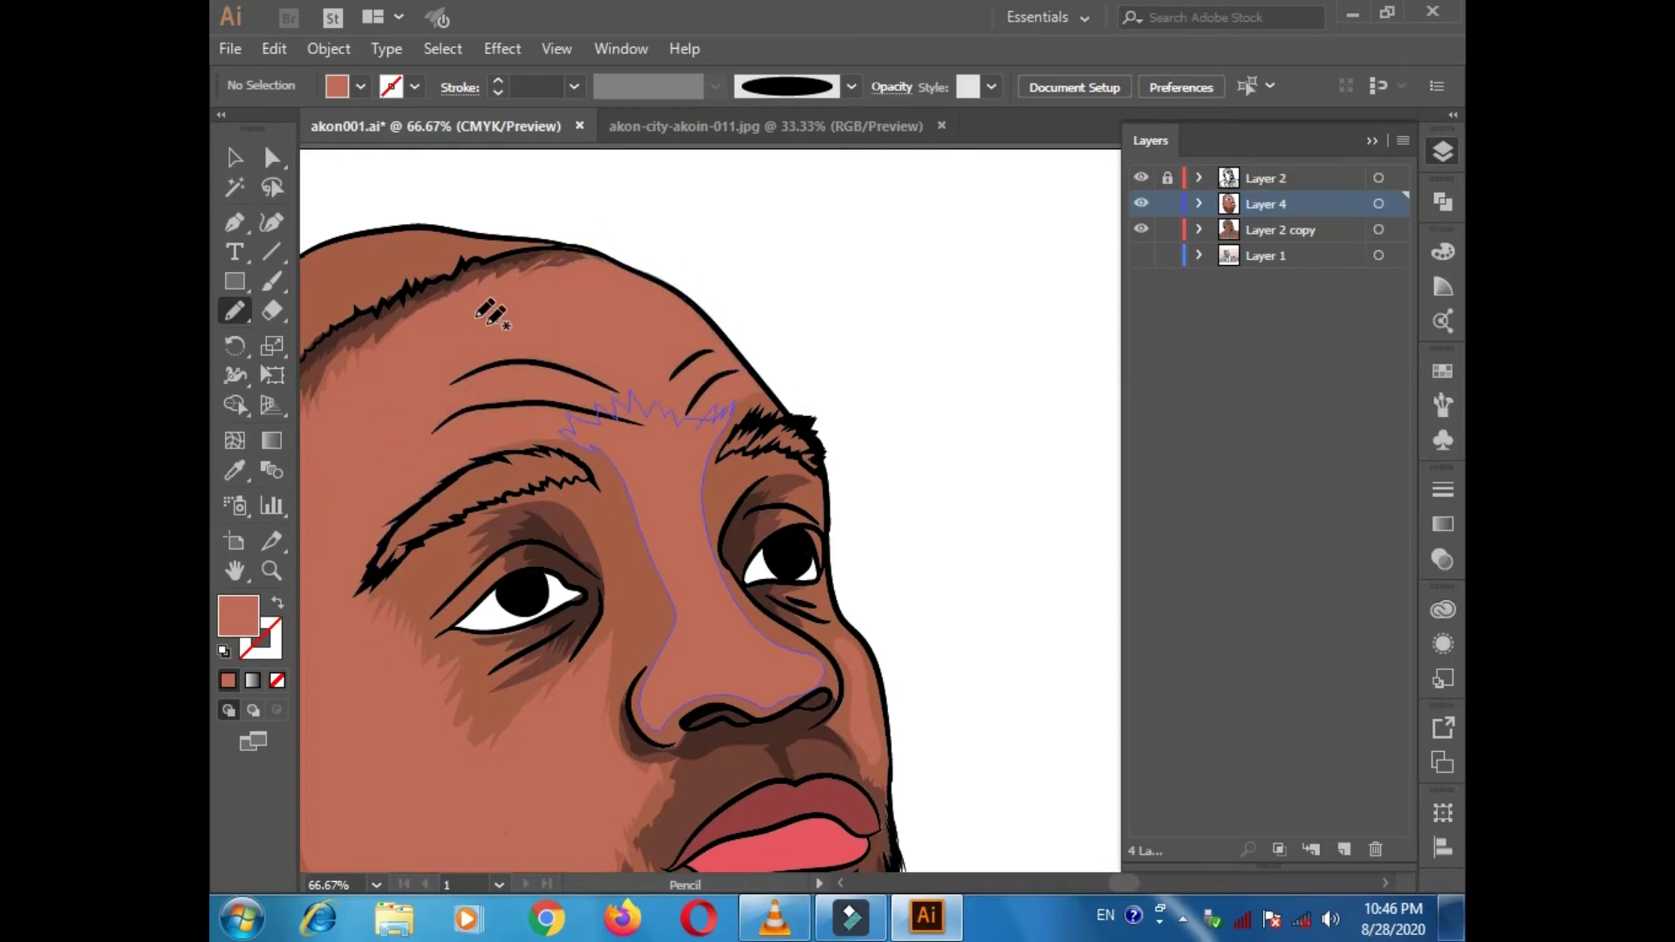
{"action": "left_click_drag", "start_coordinate": [603, 759], "coordinate": [604, 760]}
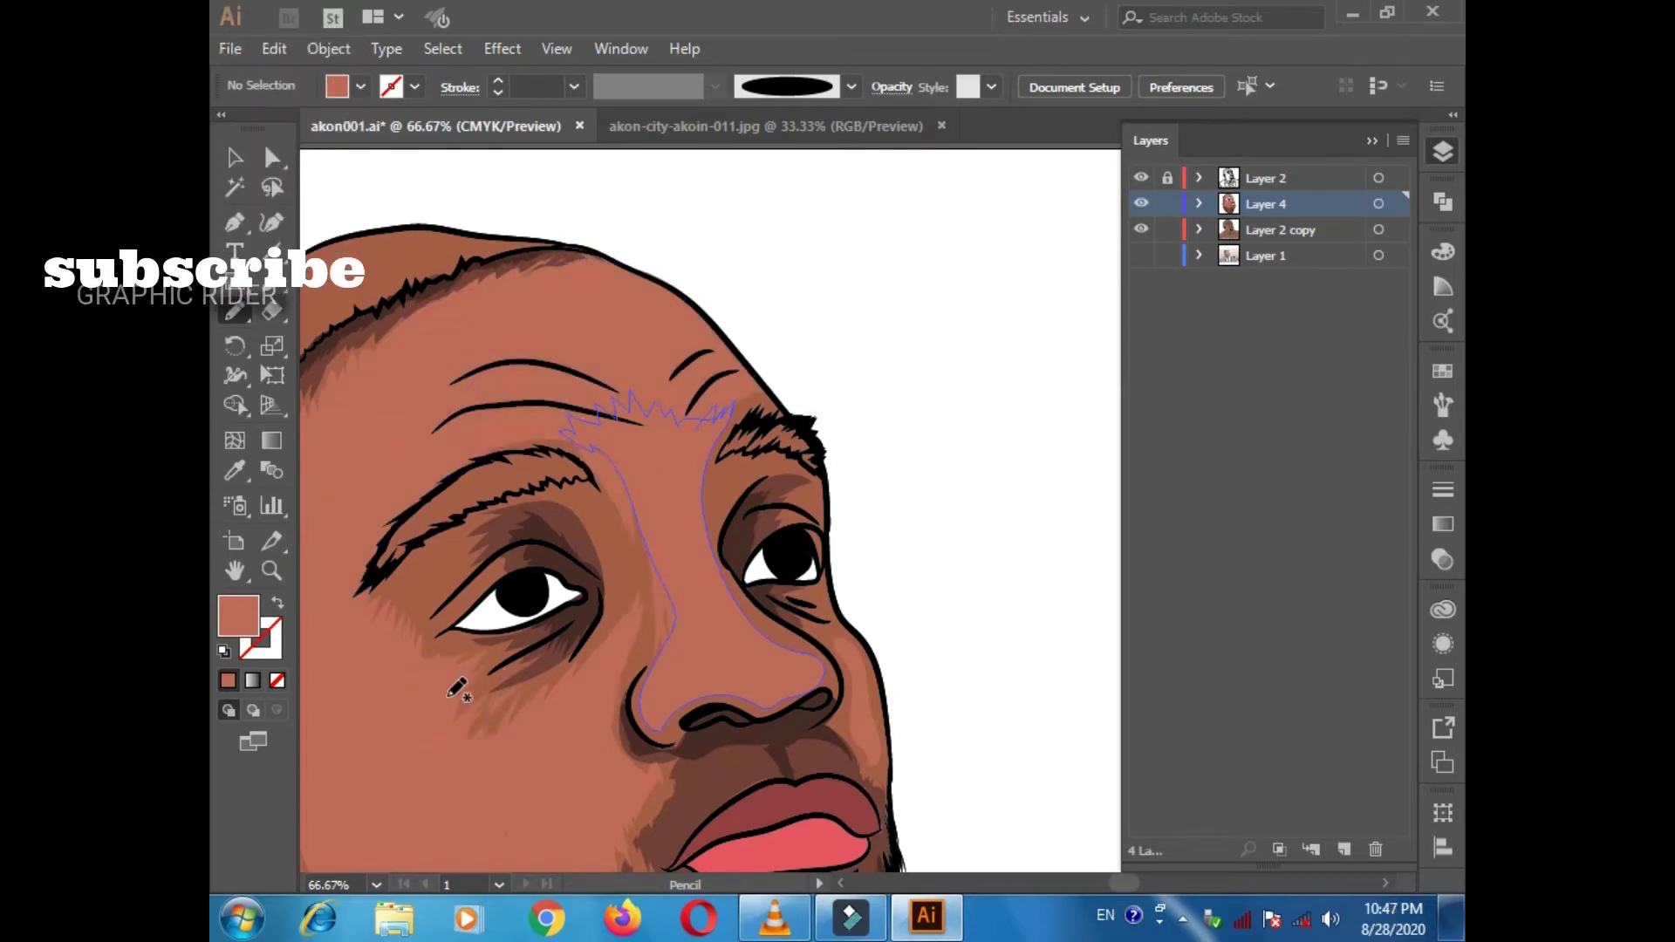
{"action": "left_click_drag", "start_coordinate": [432, 573], "coordinate": [413, 685]}
{"action": "scroll", "coordinate": [413, 685], "scroll_direction": "down", "scroll_amount": 5}
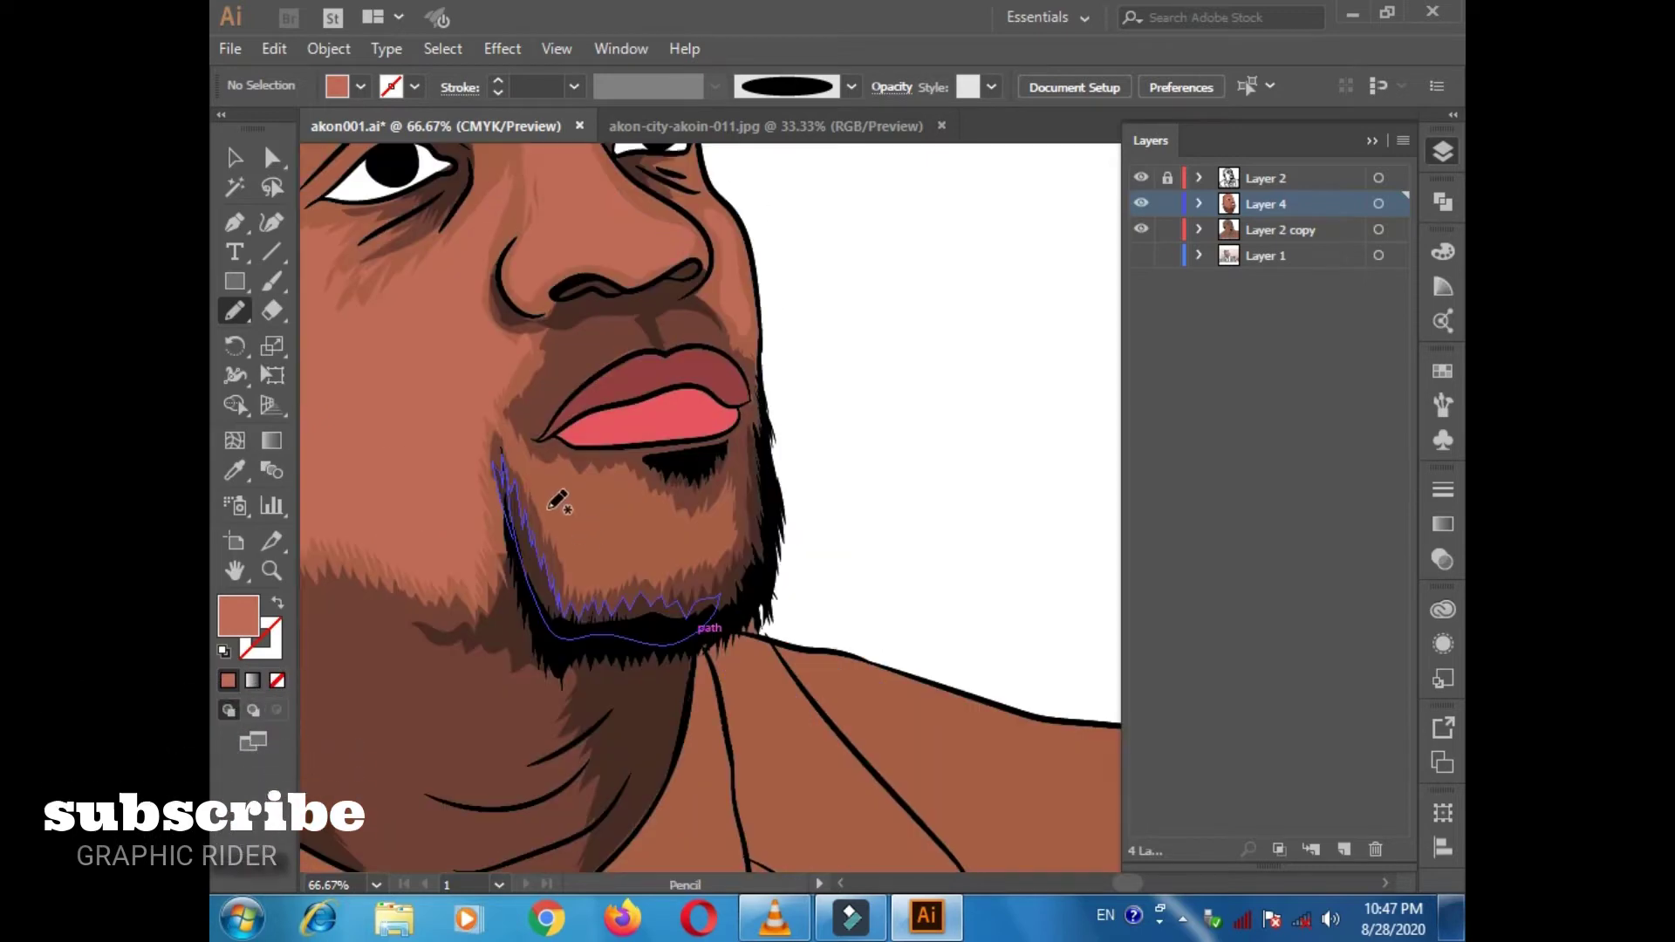
Add highlights along the jaw, beside the nose and mouth, and along the top and left edge of the ear.
{"action": "left_click_drag", "start_coordinate": [502, 452], "coordinate": [624, 552]}
{"action": "left_click_drag", "start_coordinate": [610, 486], "coordinate": [615, 490]}
{"action": "left_click_drag", "start_coordinate": [722, 284], "coordinate": [729, 301]}
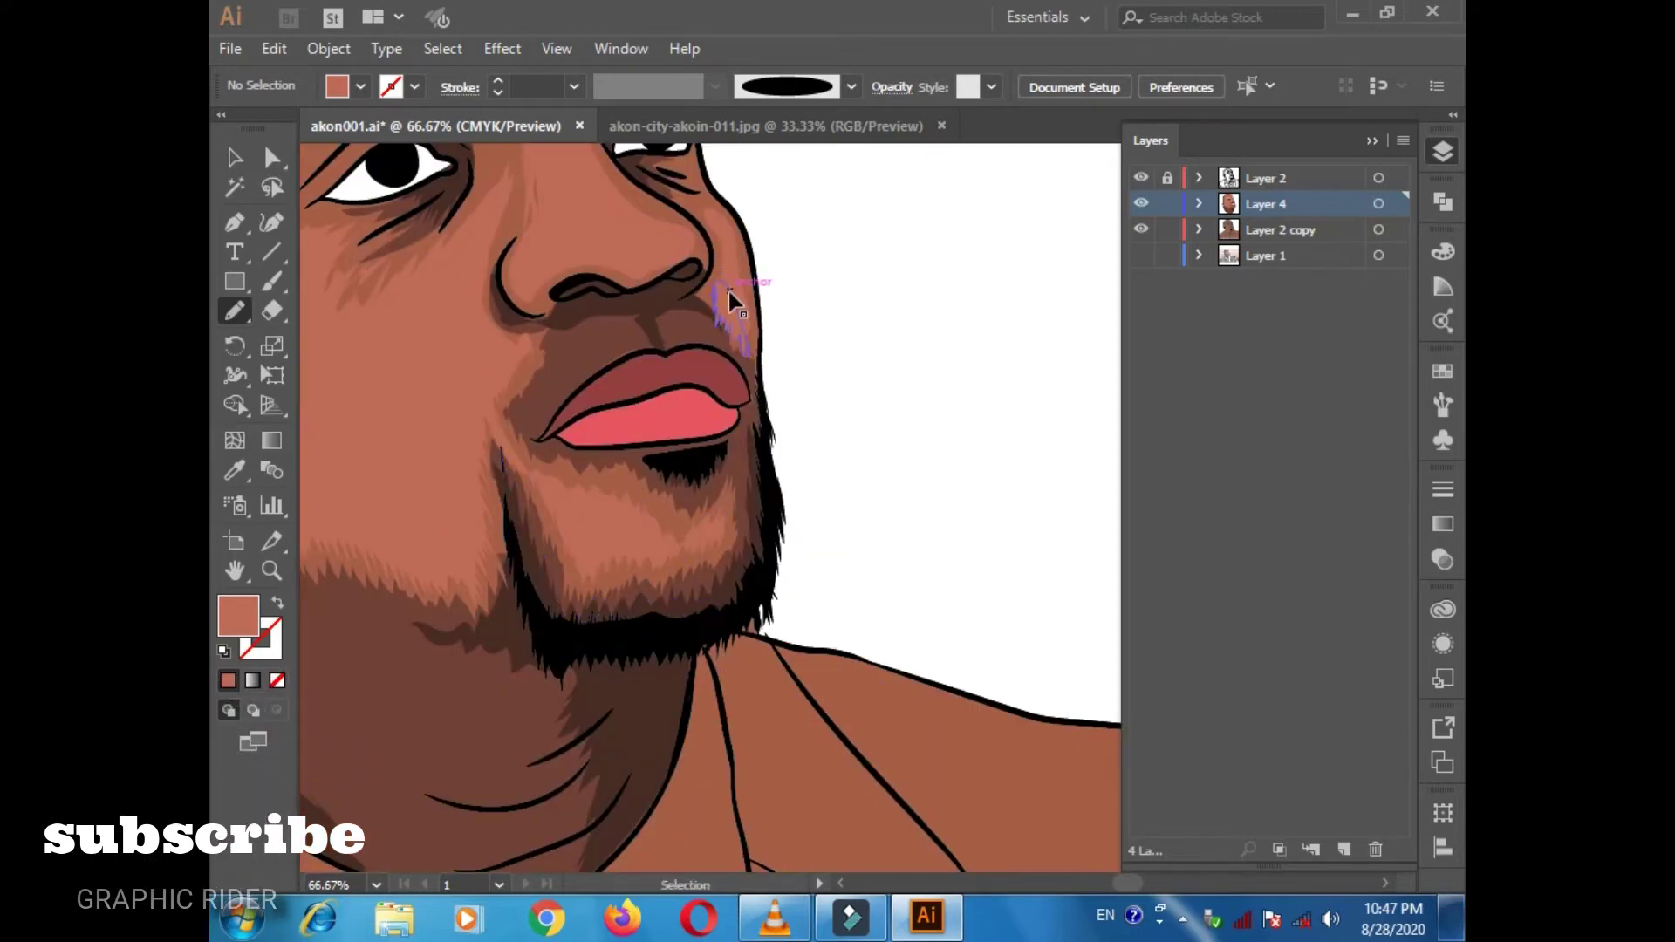
{"action": "left_click_drag", "start_coordinate": [530, 377], "coordinate": [927, 656]}
{"action": "left_click_drag", "start_coordinate": [375, 654], "coordinate": [407, 595]}
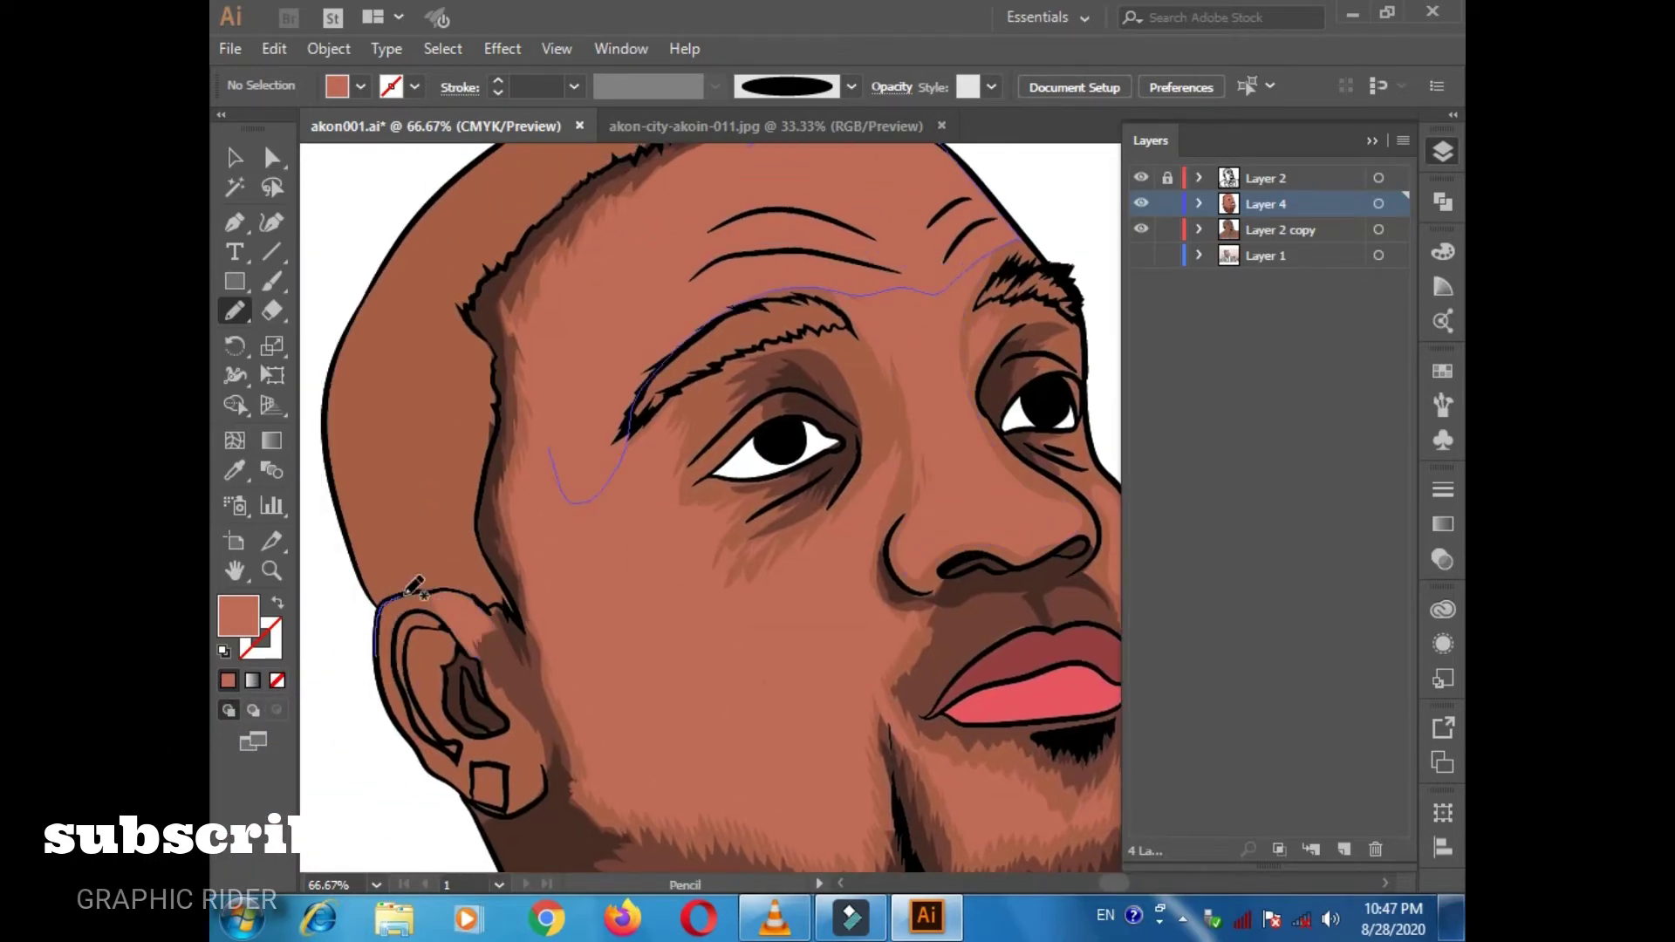
{"action": "left_click_drag", "start_coordinate": [386, 689], "coordinate": [390, 698]}
Set the fill to a dark brown.
{"action": "double_click", "coordinate": [237, 616]}
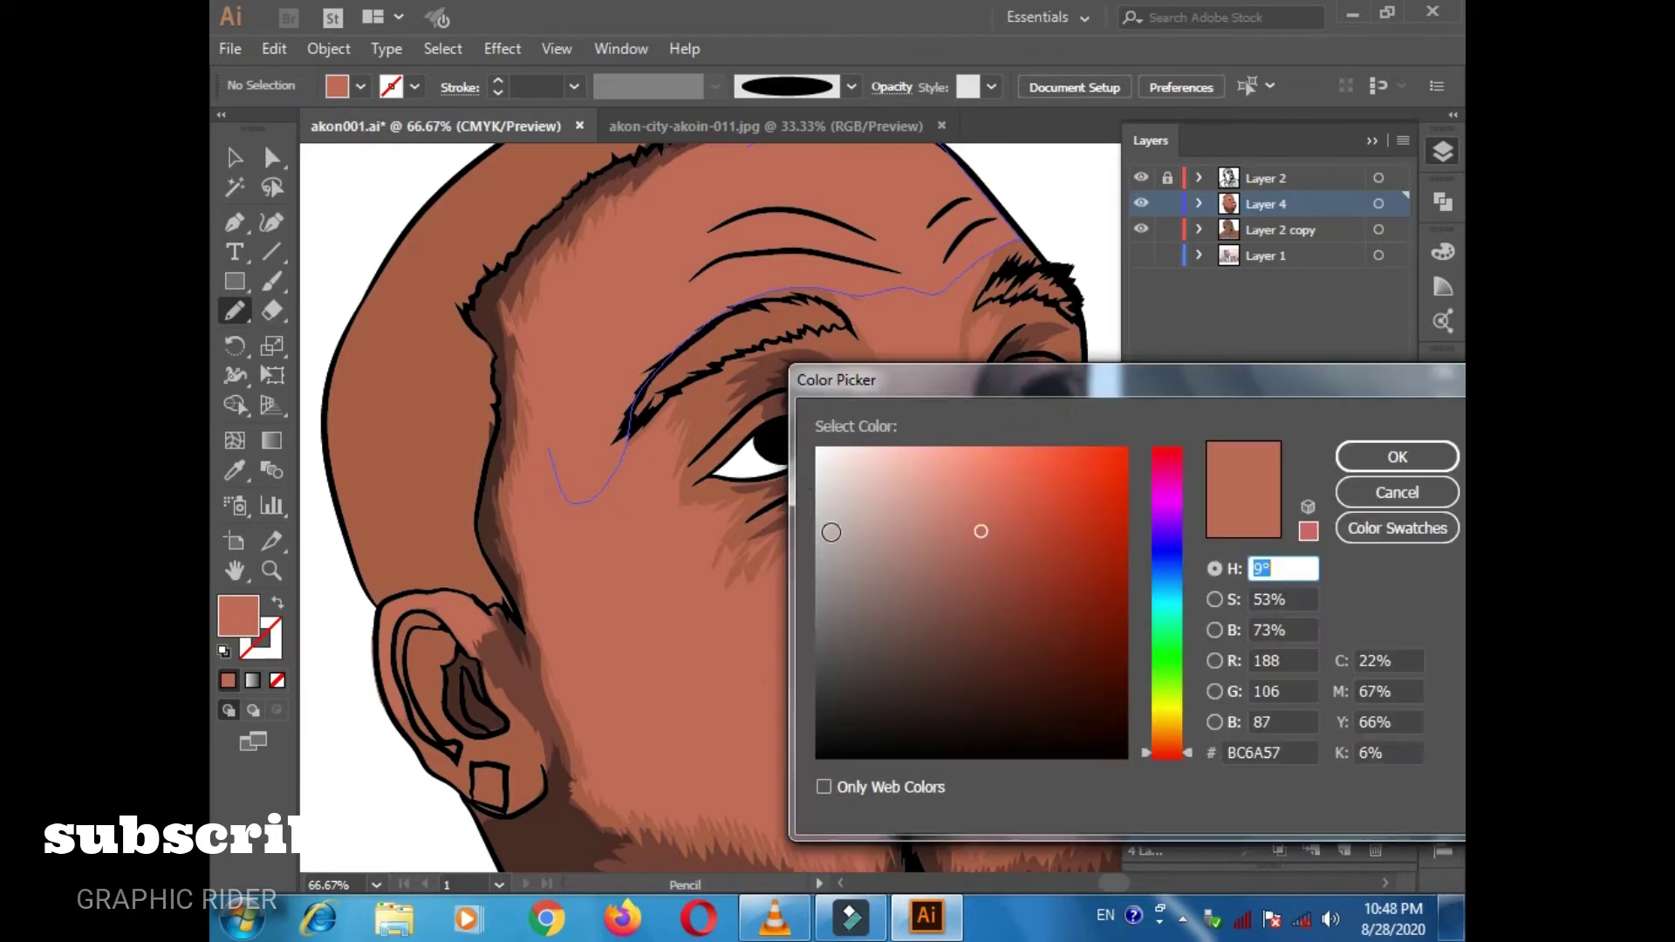
{"action": "left_click", "coordinate": [833, 659]}
{"action": "left_click", "coordinate": [1372, 456]}
Zoom out to check the portrait, hide the reference photo layer, and zoom back in on the chin and ear.
{"action": "key", "text": "ctrl+minus"}
{"action": "key", "text": "ctrl+minus"}
{"action": "key", "text": "ctrl+minus"}
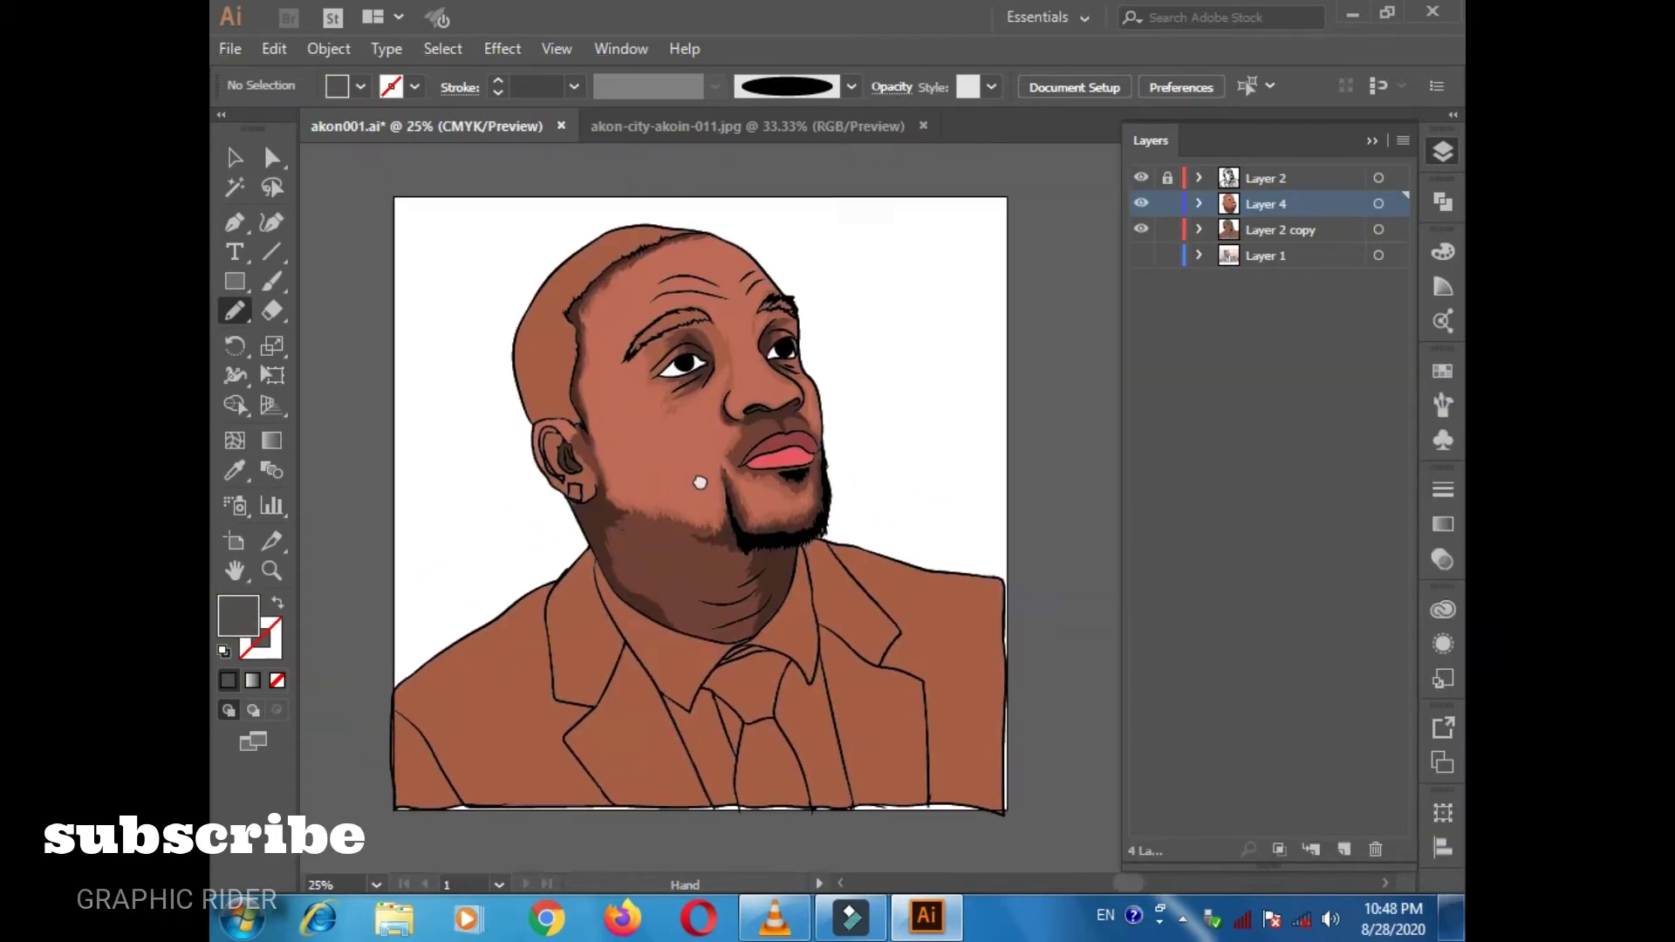
{"action": "key", "text": "ctrl+z"}
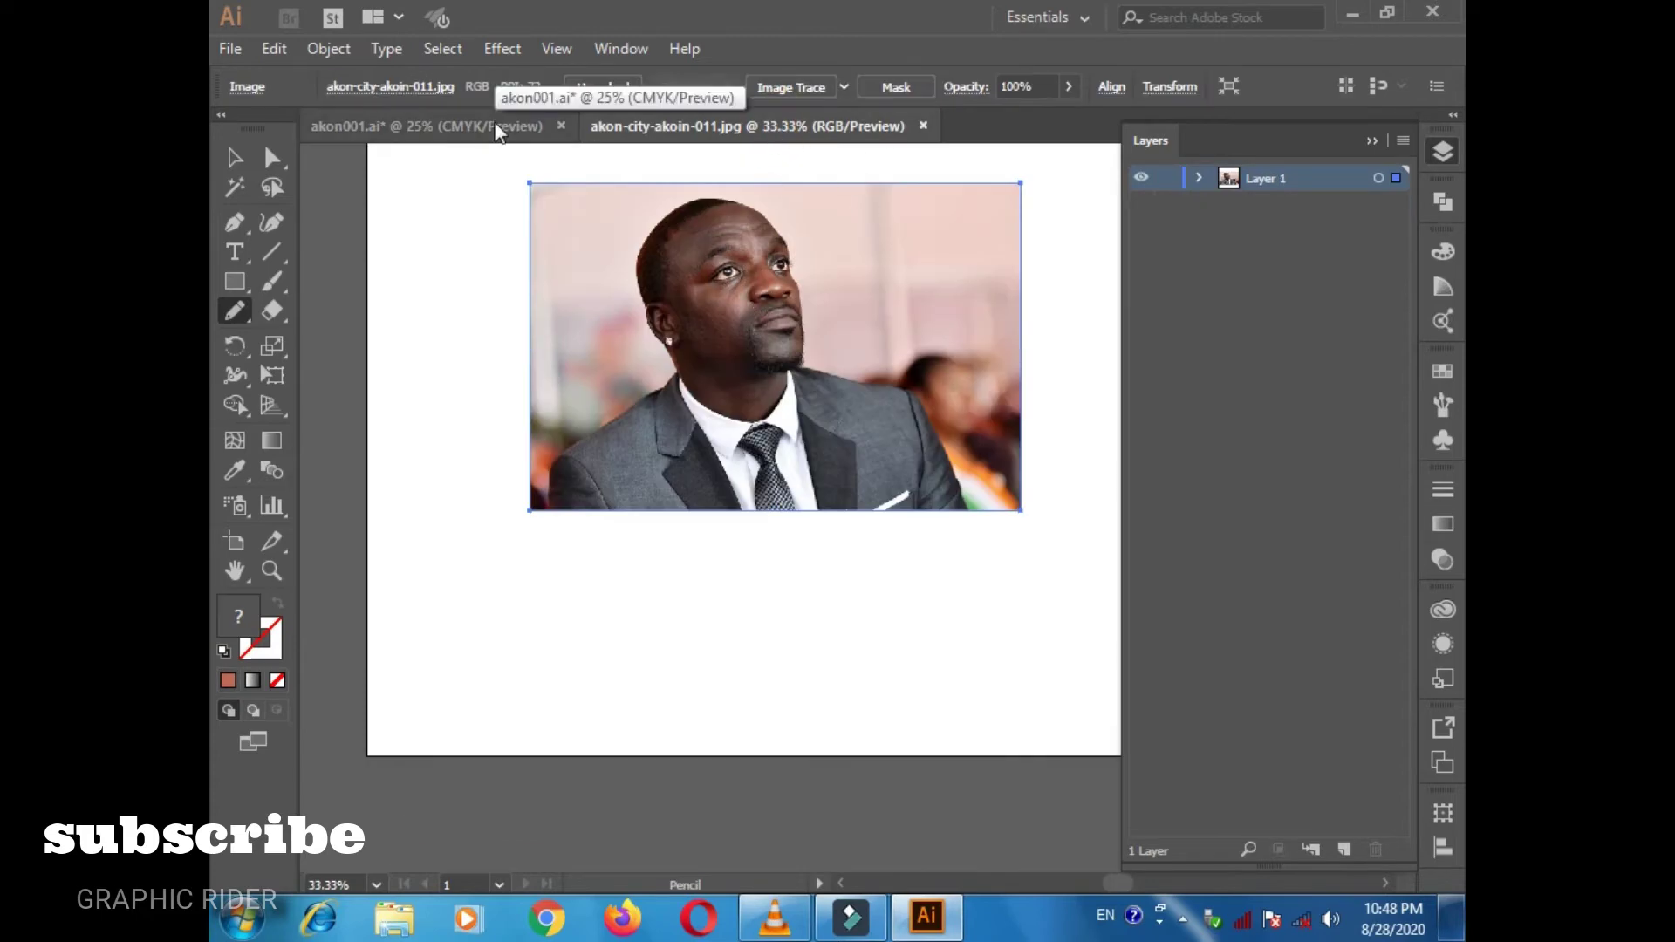
{"action": "left_click", "coordinate": [497, 128]}
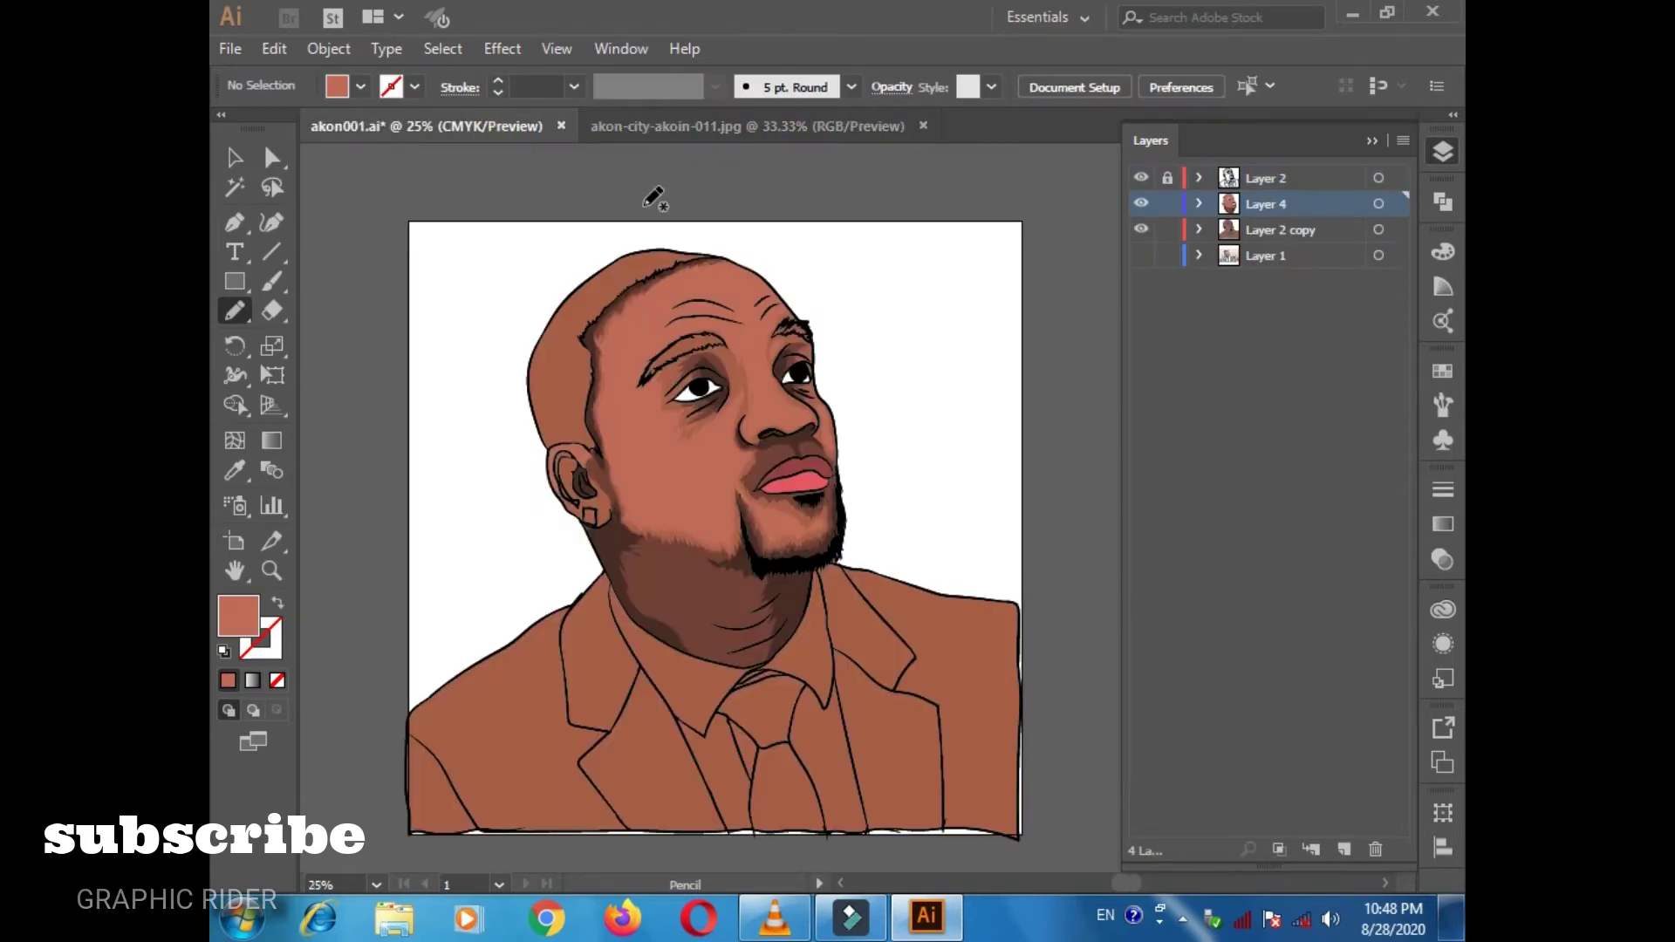
{"action": "key", "text": "ctrl+plus"}
{"action": "key", "text": "ctrl+plus"}
{"action": "double_click", "coordinate": [238, 615]}
Trace and close a dark brown shadow along the jawline.
{"action": "left_click", "coordinate": [1394, 456]}
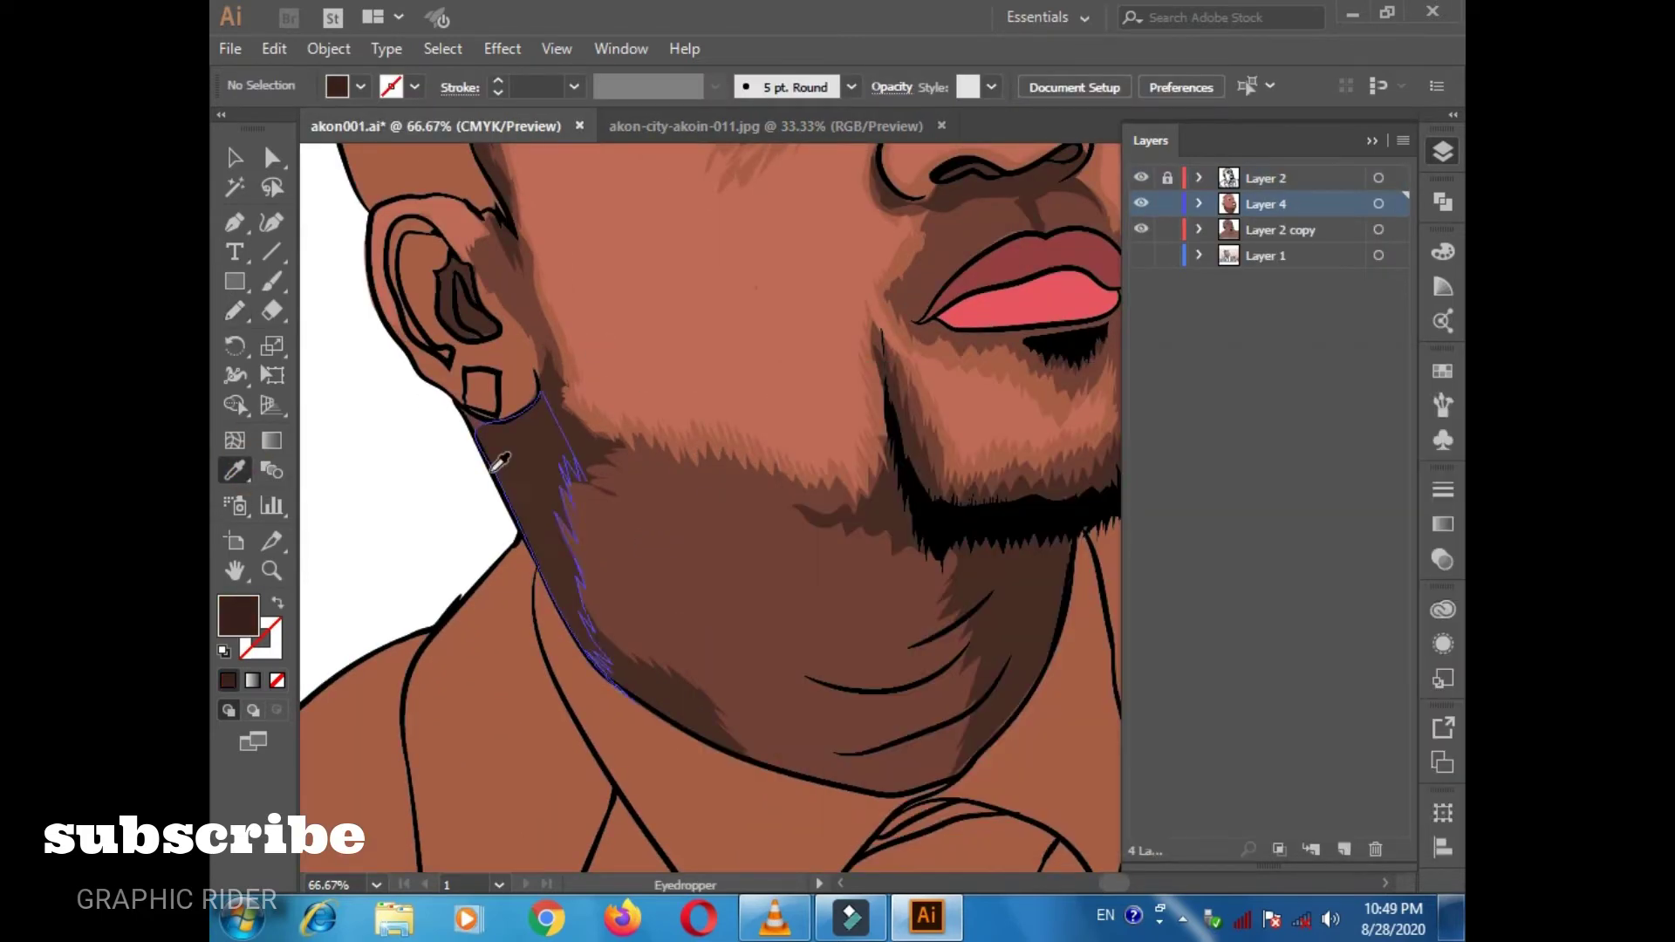
{"action": "left_click_drag", "start_coordinate": [541, 571], "coordinate": [500, 493]}
{"action": "left_click_drag", "start_coordinate": [553, 374], "coordinate": [549, 377]}
{"action": "double_click", "coordinate": [238, 616]}
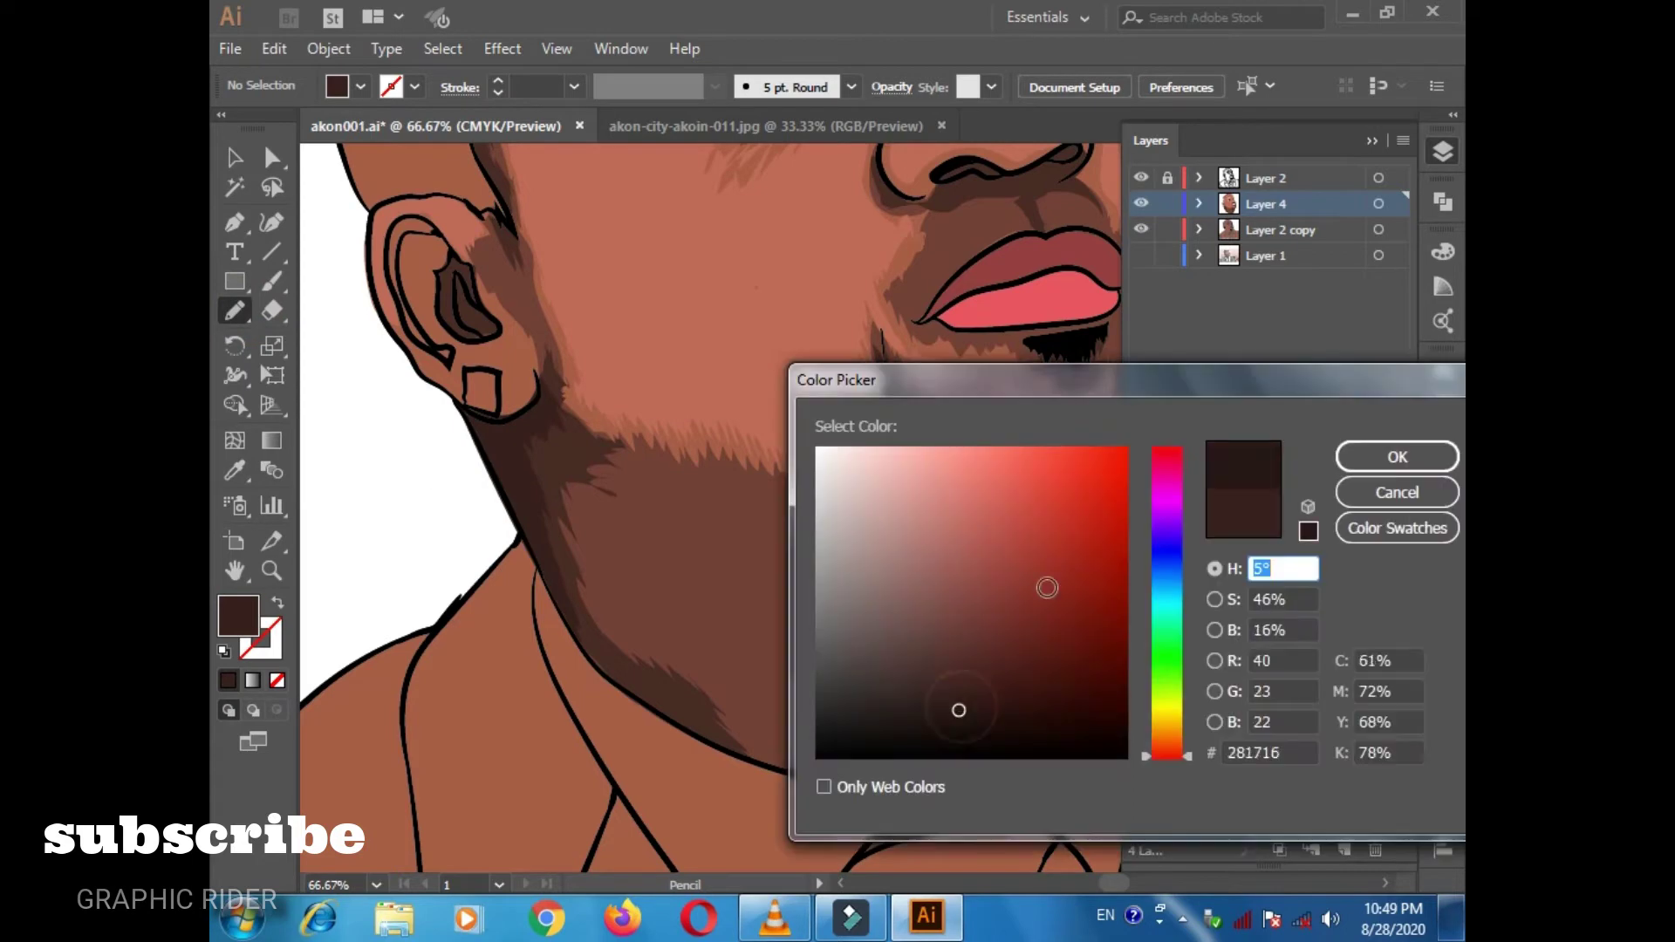
{"action": "left_click", "coordinate": [1395, 456]}
Add dark shadows along the jaw, near the ear, around the chin and a zigzag below the beard.
{"action": "scroll", "coordinate": [427, 471], "scroll_direction": "down", "scroll_amount": 3}
{"action": "left_click_drag", "start_coordinate": [602, 613], "coordinate": [522, 421]}
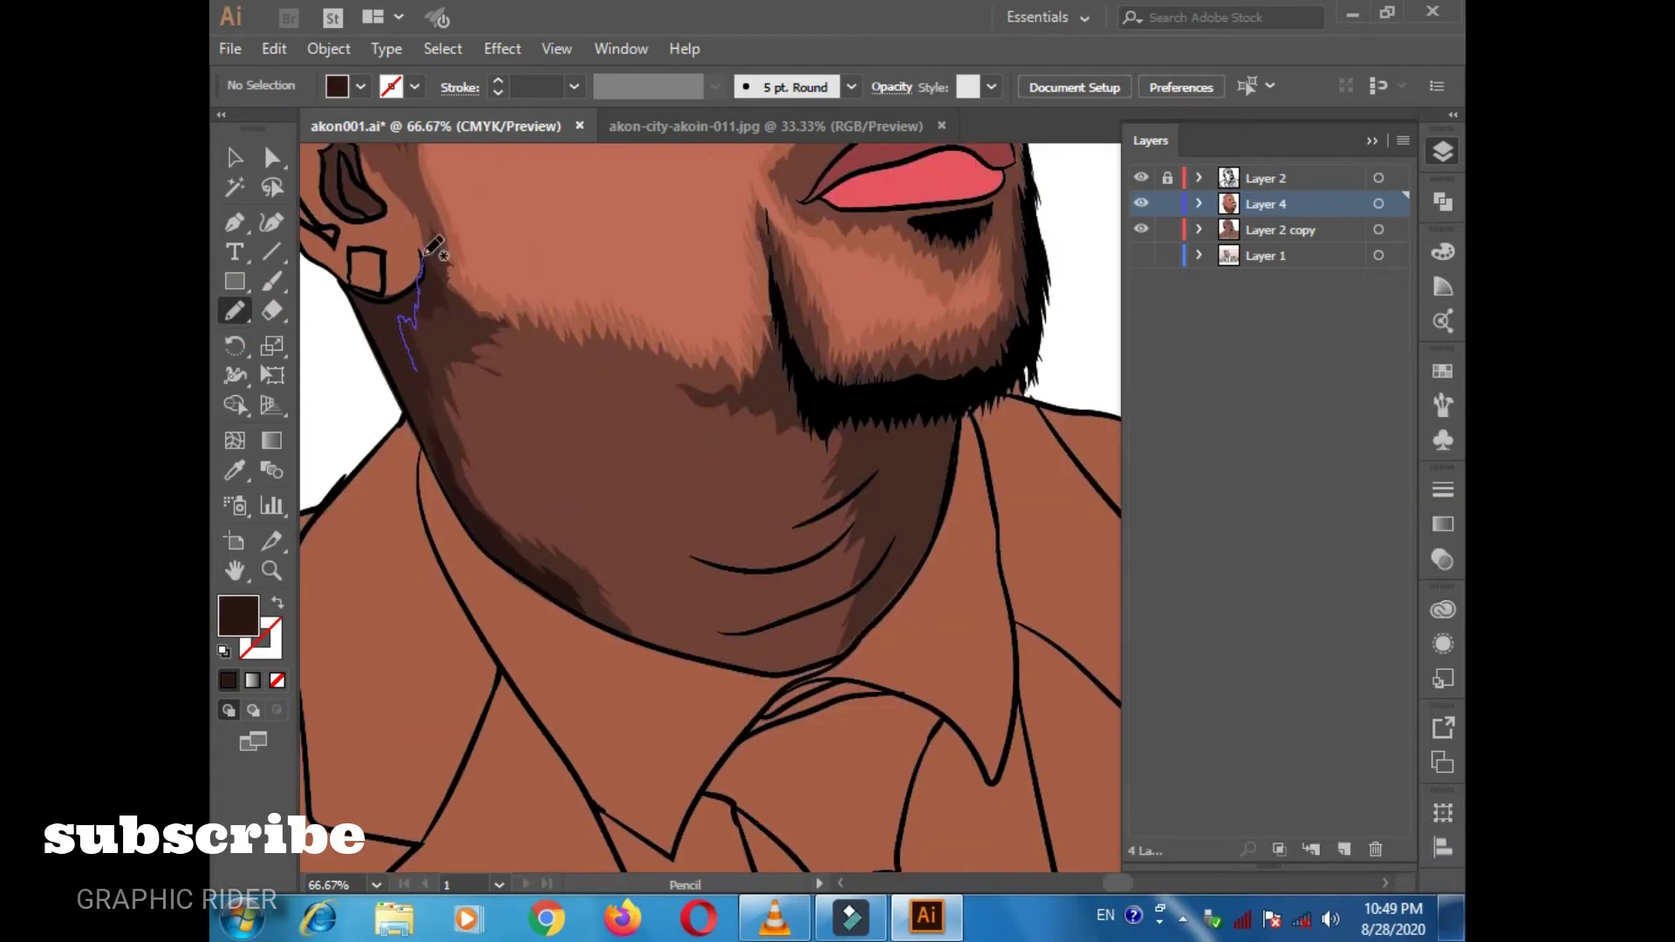
{"action": "left_click_drag", "start_coordinate": [428, 251], "coordinate": [419, 373]}
{"action": "left_click_drag", "start_coordinate": [788, 397], "coordinate": [811, 445]}
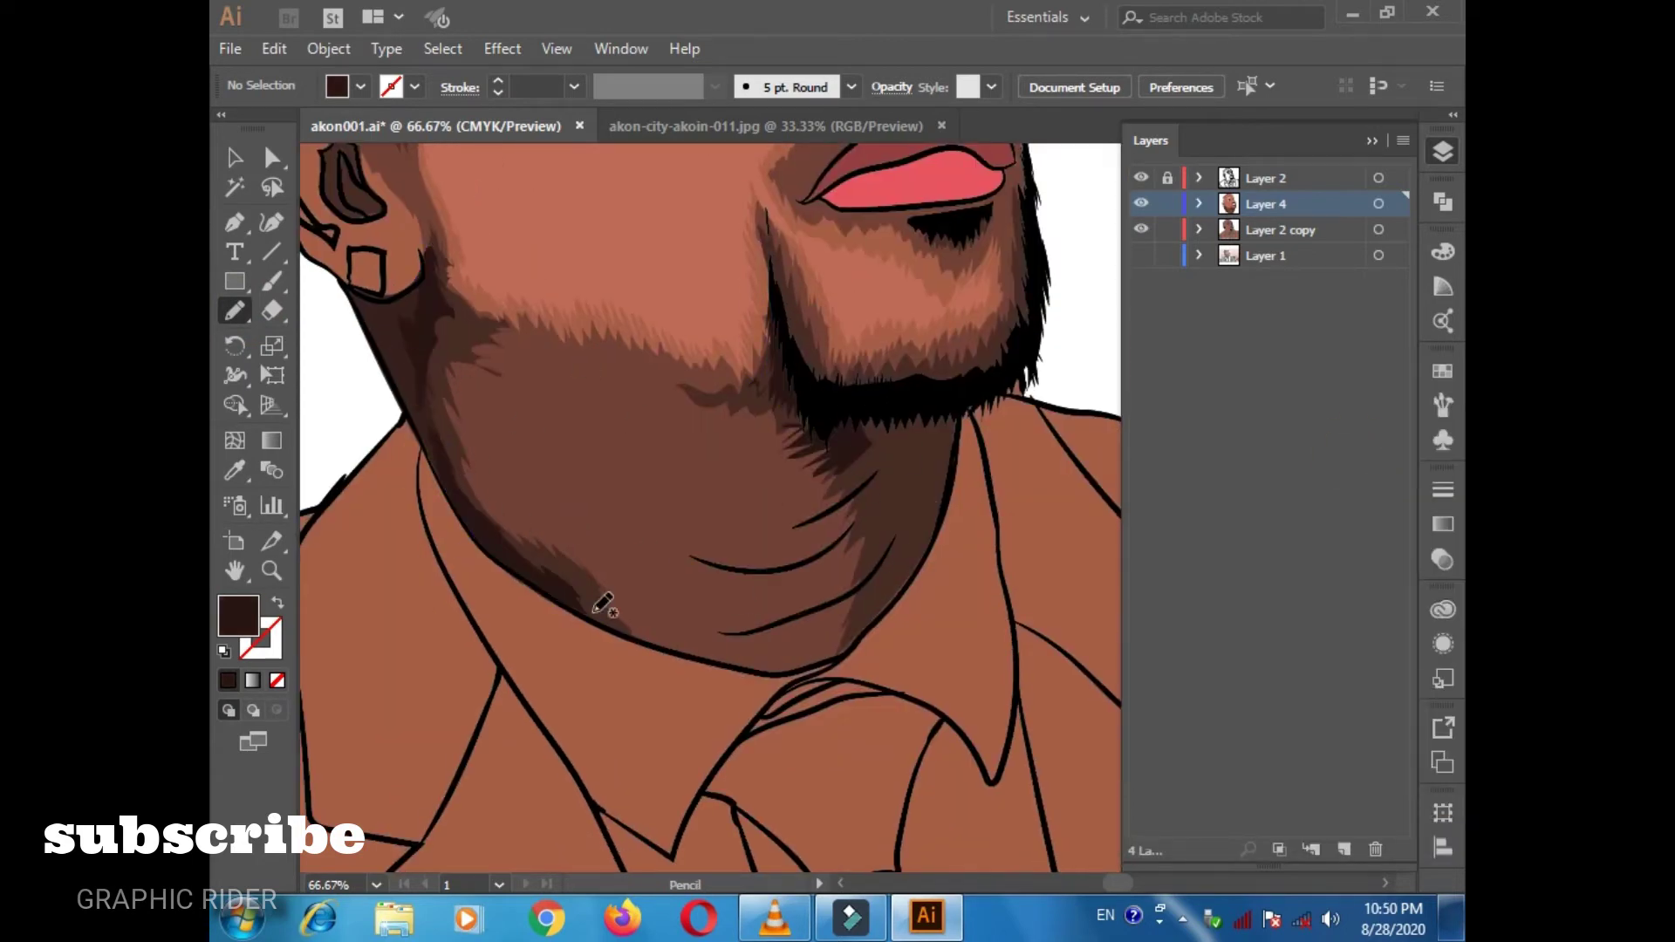
{"action": "left_click_drag", "start_coordinate": [595, 610], "coordinate": [610, 515]}
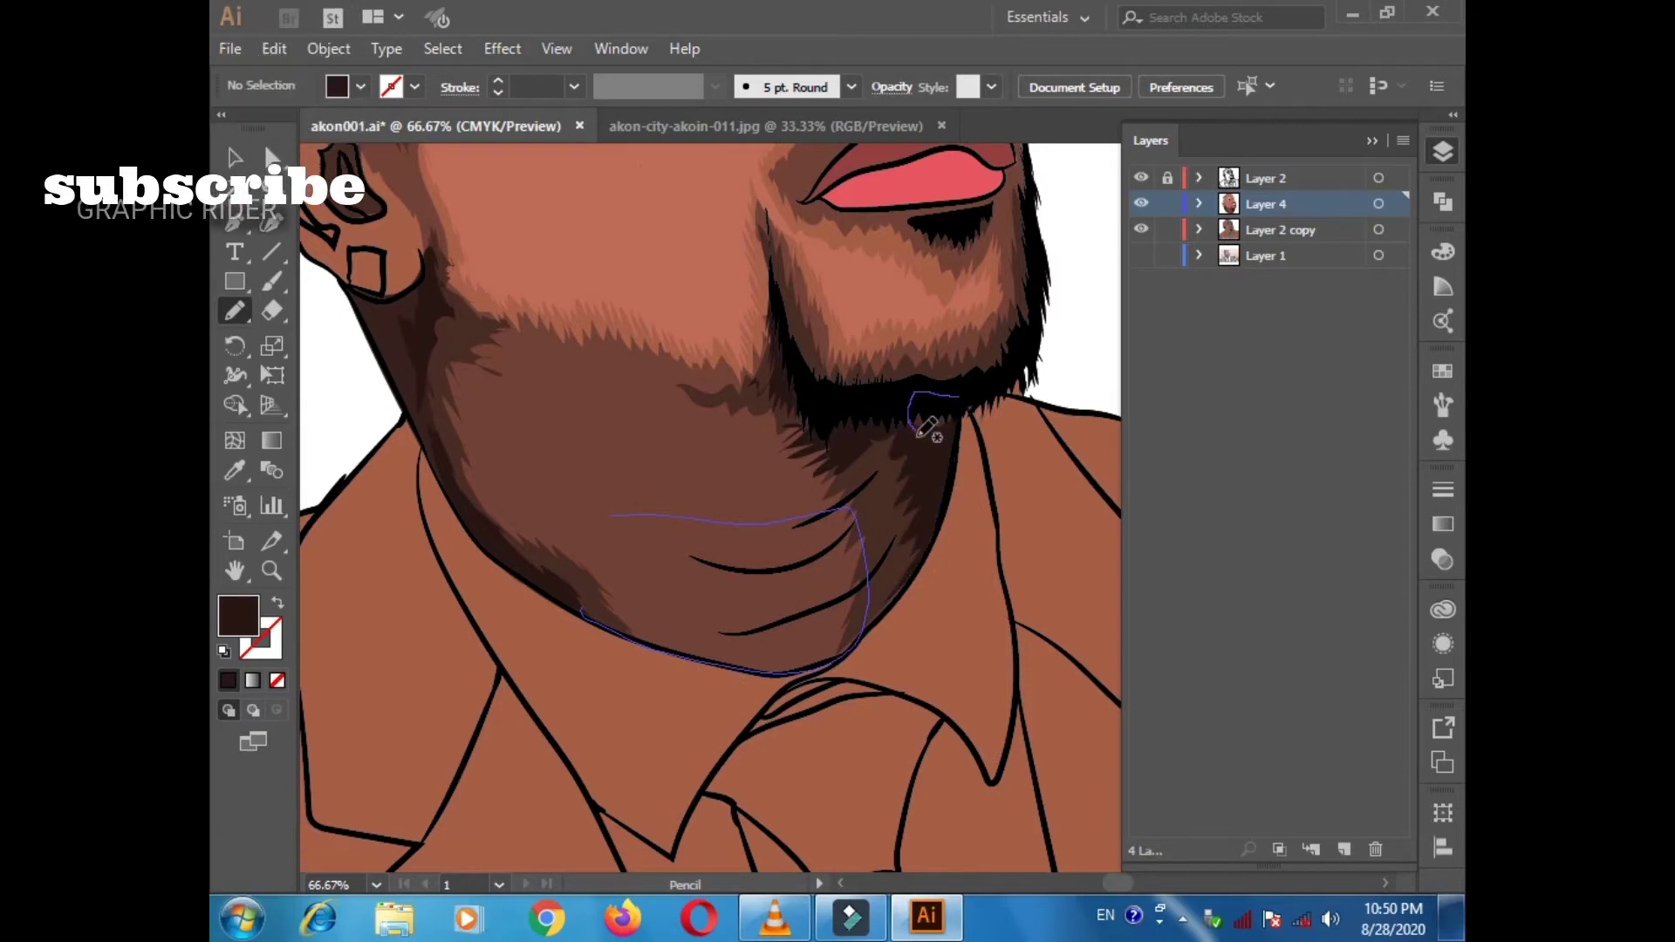
{"action": "left_click_drag", "start_coordinate": [868, 414], "coordinate": [924, 436]}
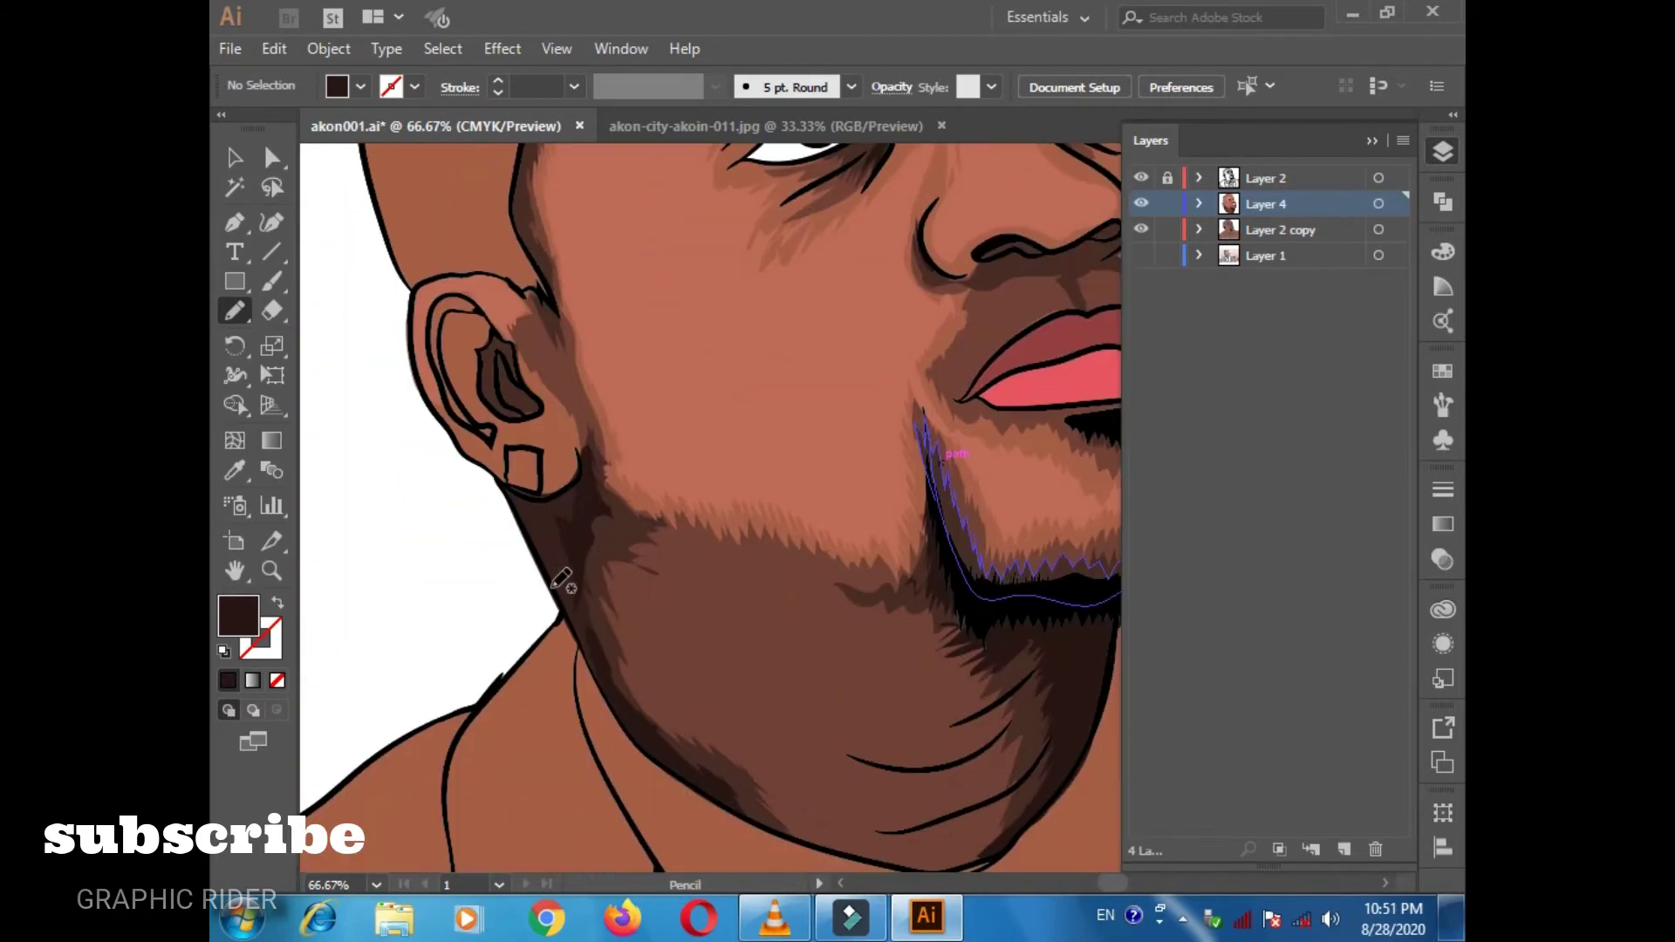
{"action": "left_click_drag", "start_coordinate": [591, 465], "coordinate": [591, 465]}
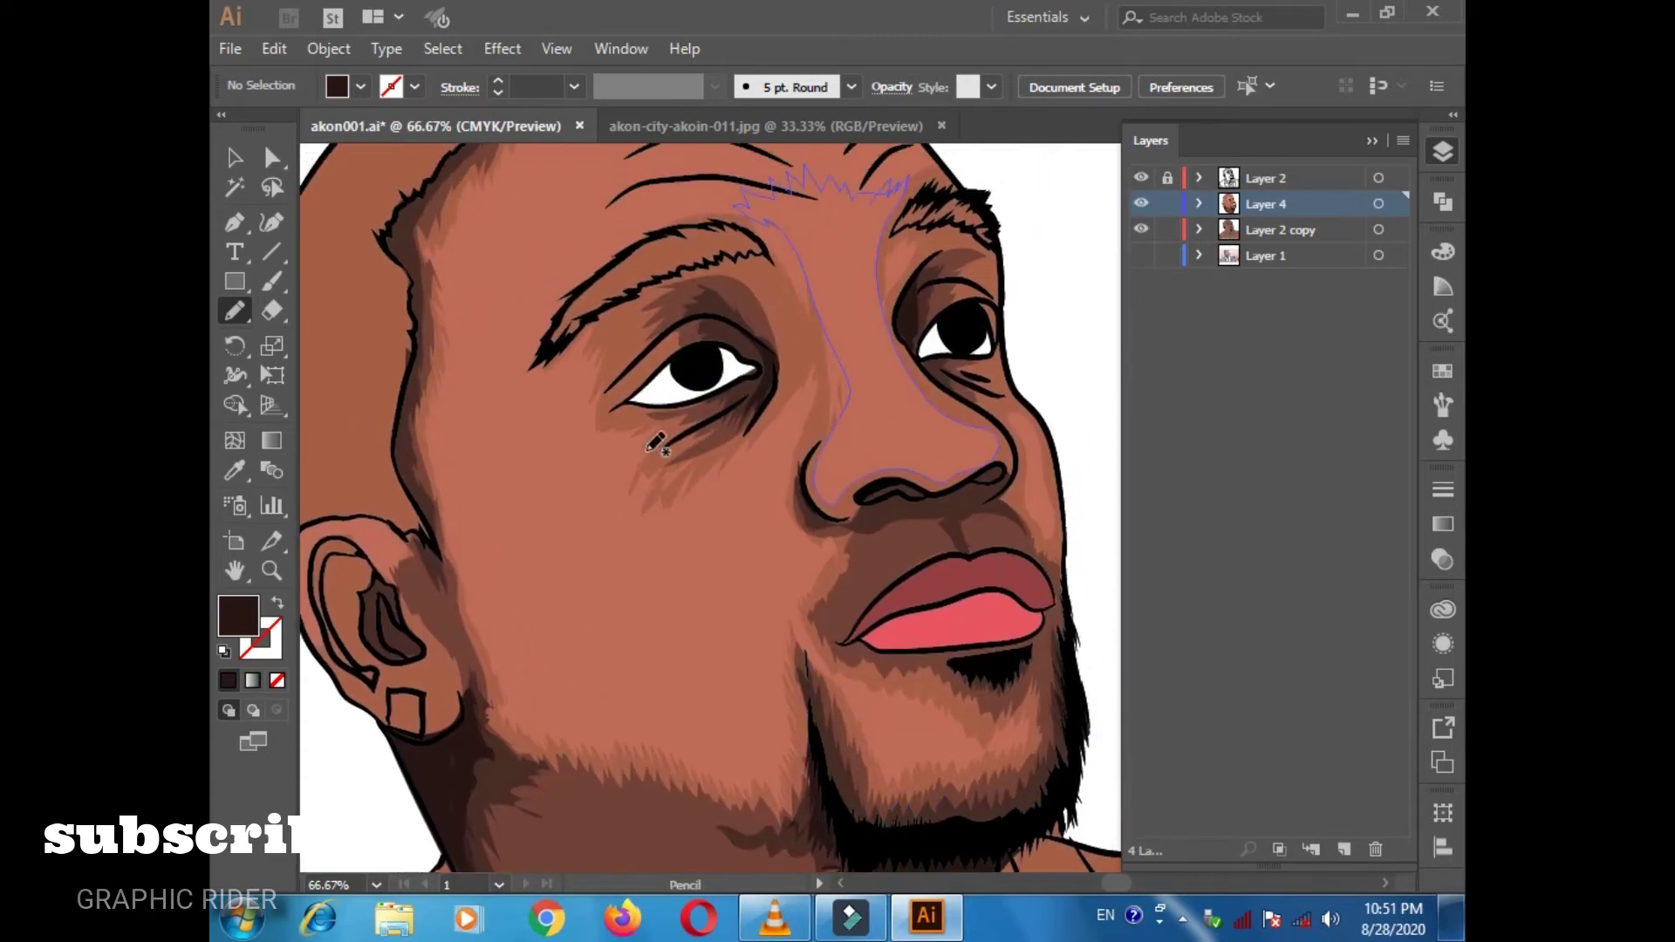
{"action": "double_click", "coordinate": [237, 616]}
Draw light-brown highlights on the cheek and forehead wrinkle, plus a shadow path along the ear and jaw.
{"action": "left_click", "coordinate": [1390, 457]}
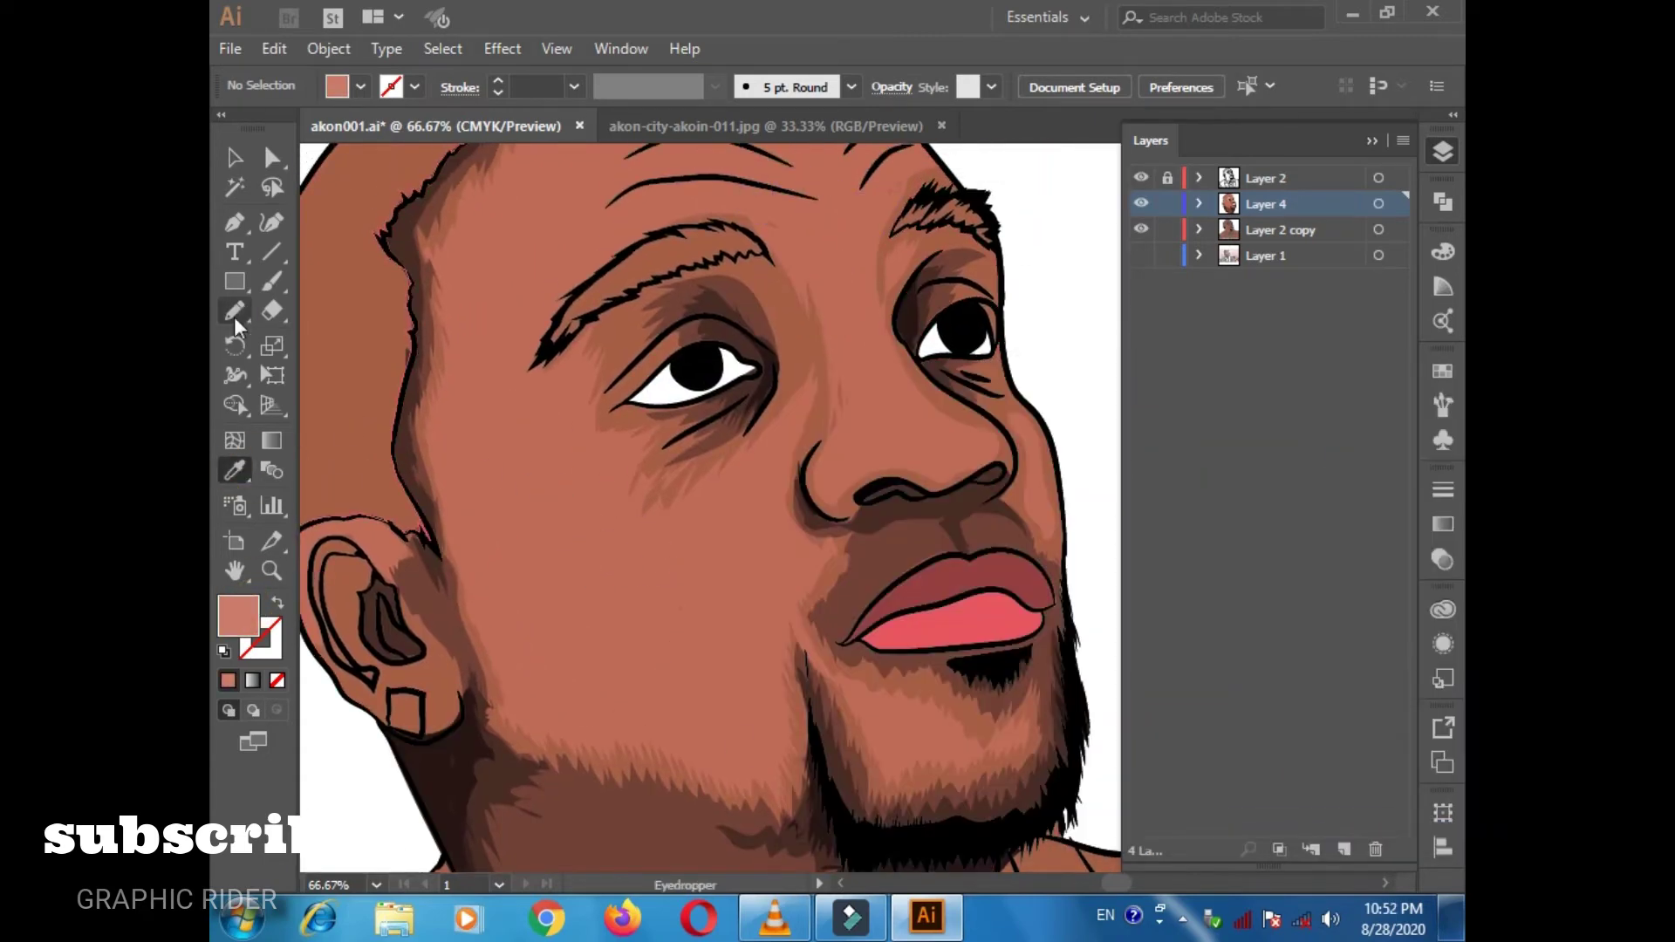
{"action": "left_click_drag", "start_coordinate": [713, 543], "coordinate": [726, 562]}
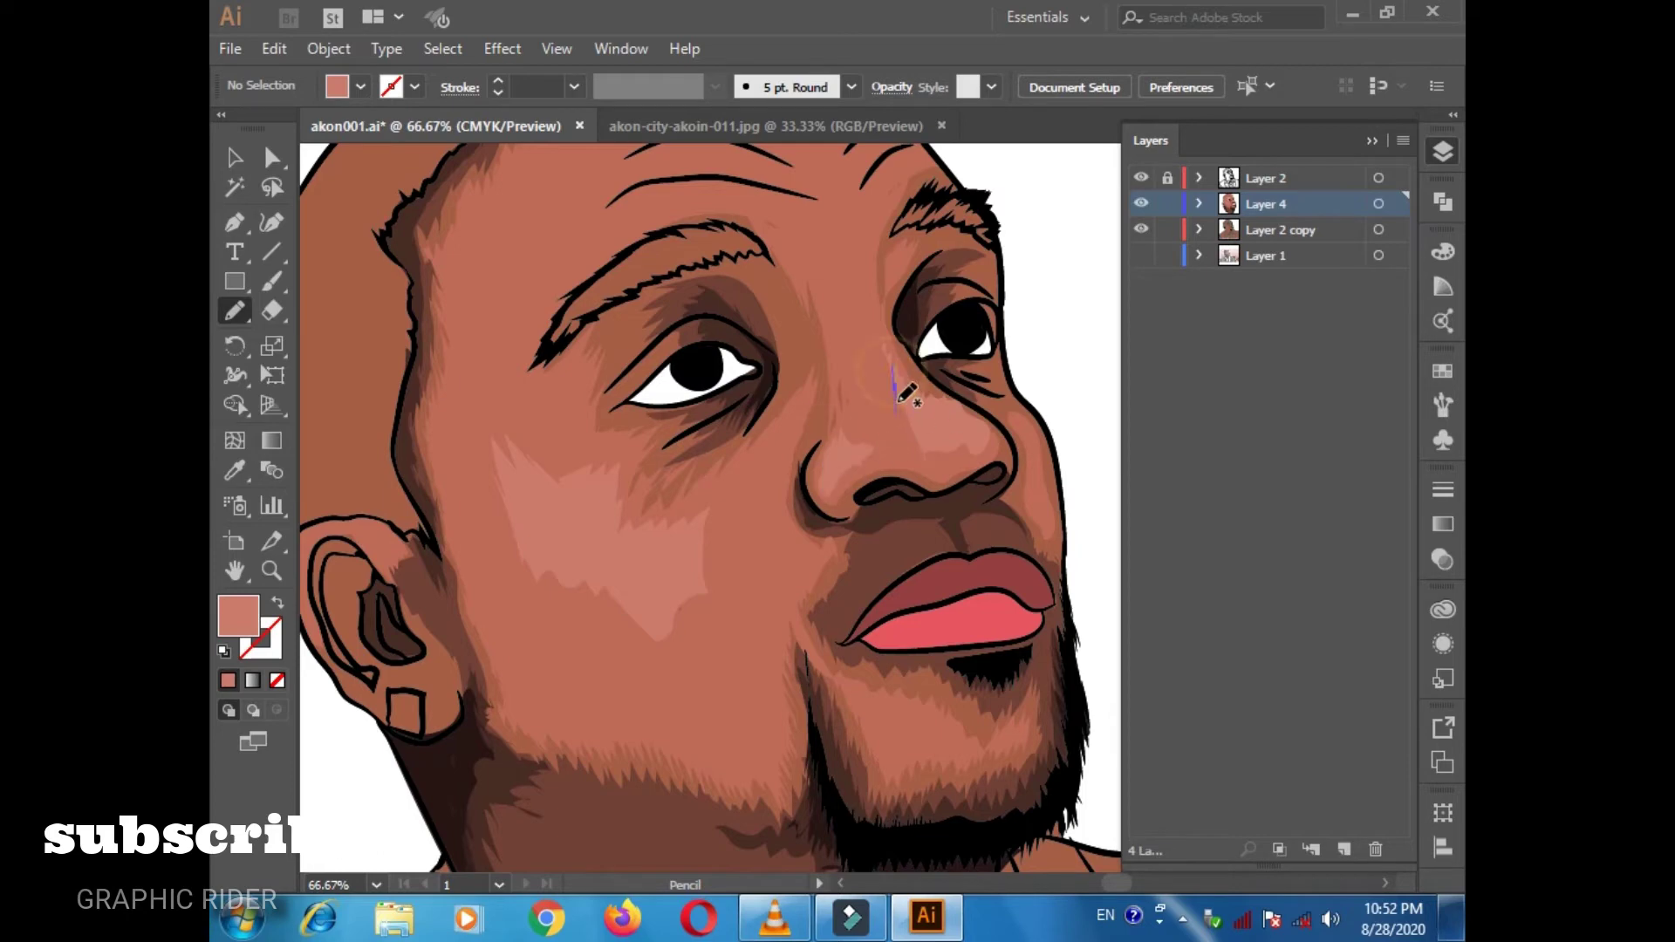
{"action": "scroll", "coordinate": [785, 397], "scroll_direction": "up", "scroll_amount": 5}
{"action": "left_click_drag", "start_coordinate": [618, 407], "coordinate": [602, 412]}
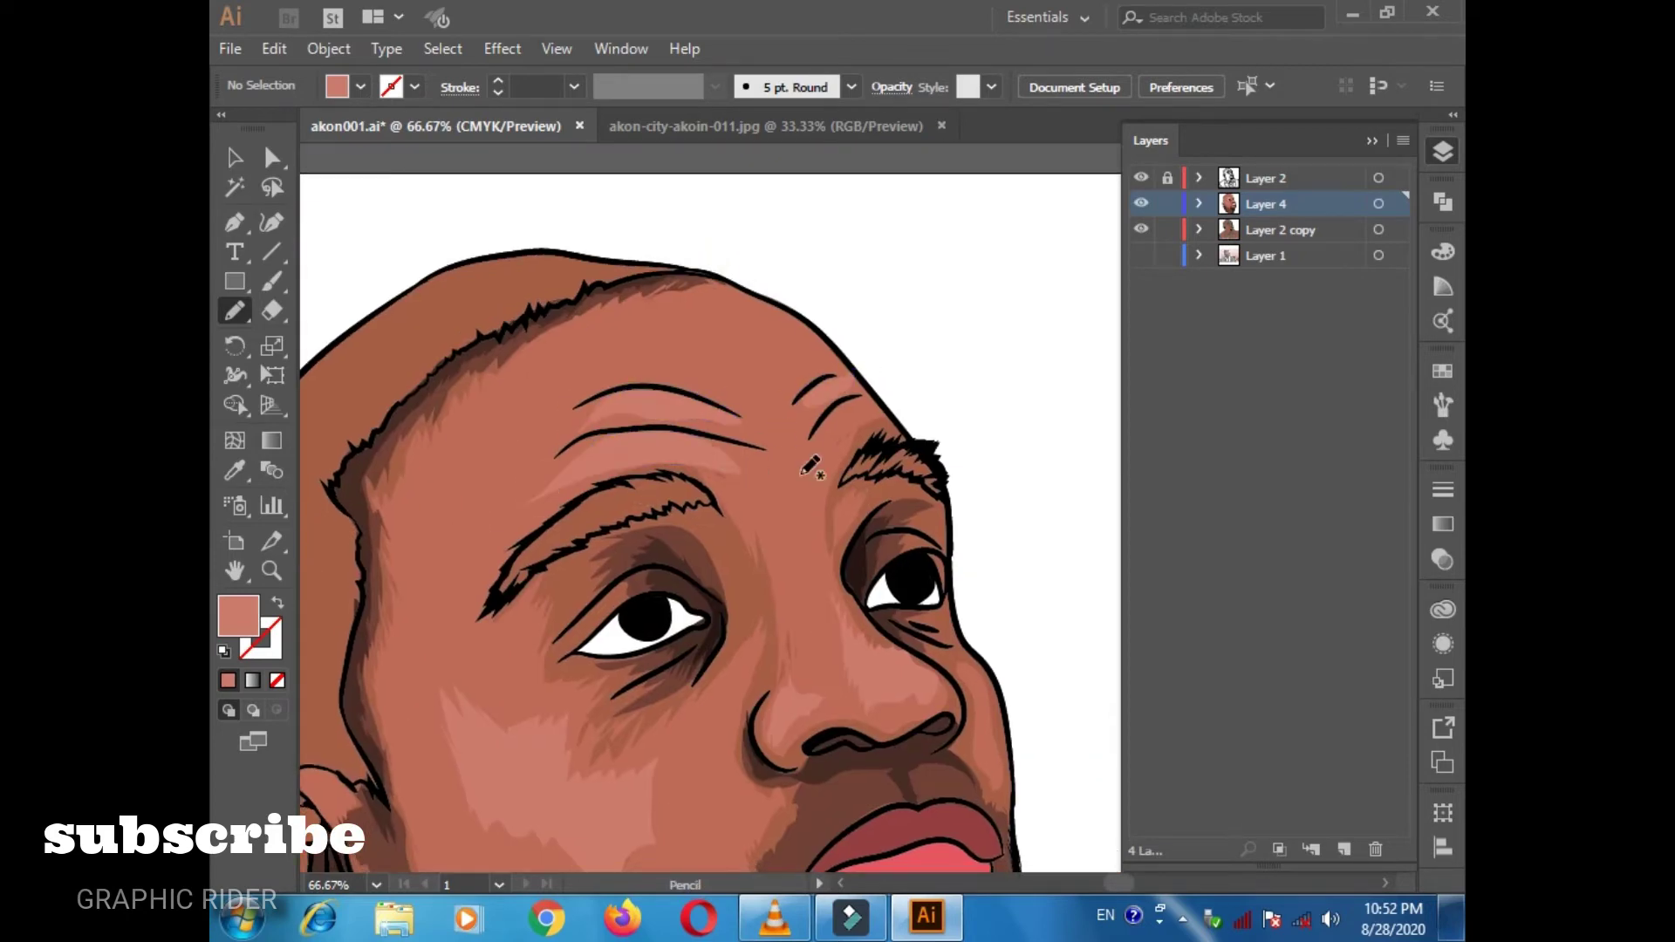
{"action": "left_click_drag", "start_coordinate": [844, 835], "coordinate": [761, 534]}
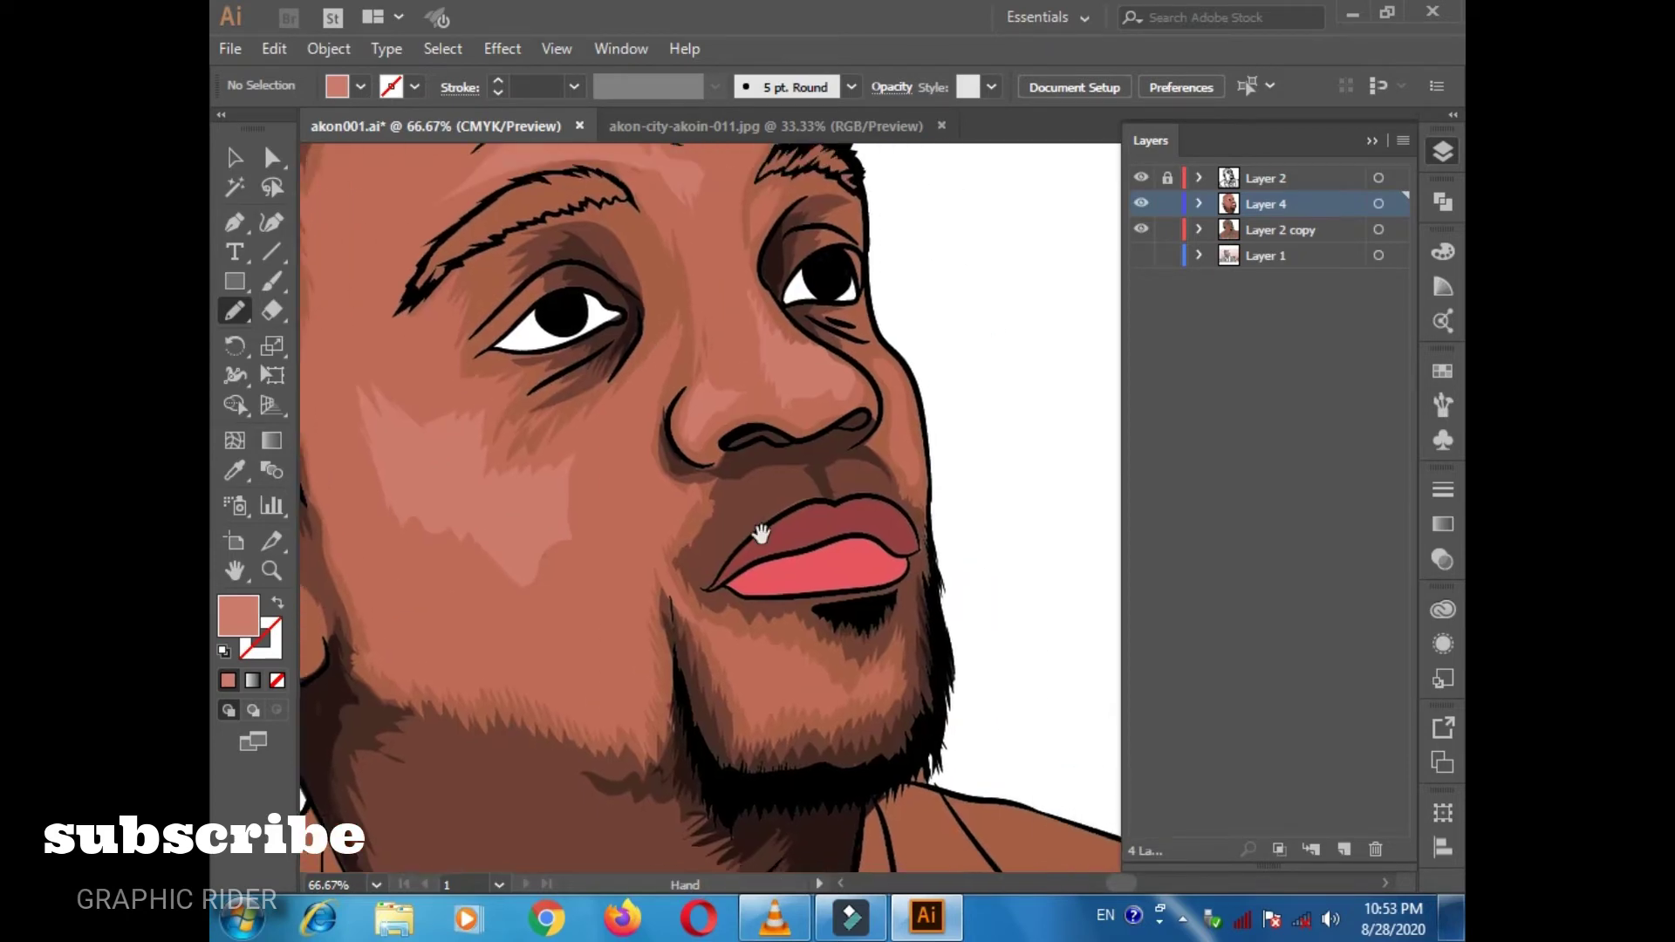
{"action": "left_click_drag", "start_coordinate": [710, 479], "coordinate": [802, 479]}
Sample browns from the face and draw a darker shadow shape on the cheek down to the jaw.
{"action": "left_click_drag", "start_coordinate": [367, 480], "coordinate": [432, 711]}
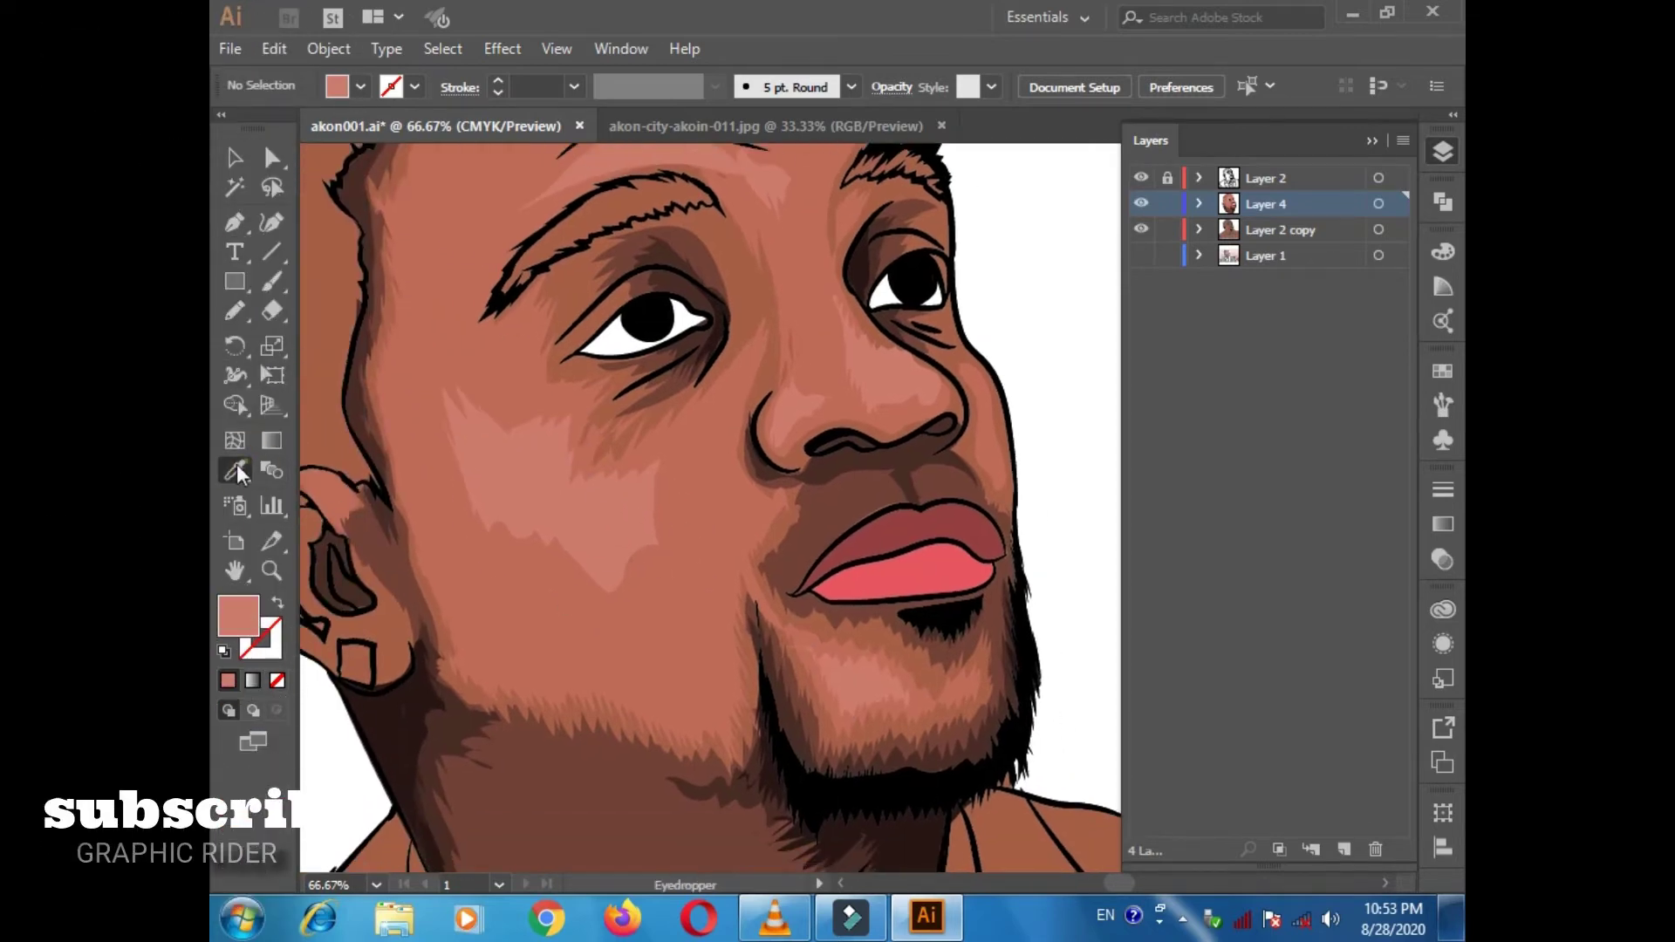
{"action": "key", "text": "i"}
{"action": "left_click", "coordinate": [436, 602]}
{"action": "left_click", "coordinate": [532, 362]}
{"action": "key", "text": "n"}
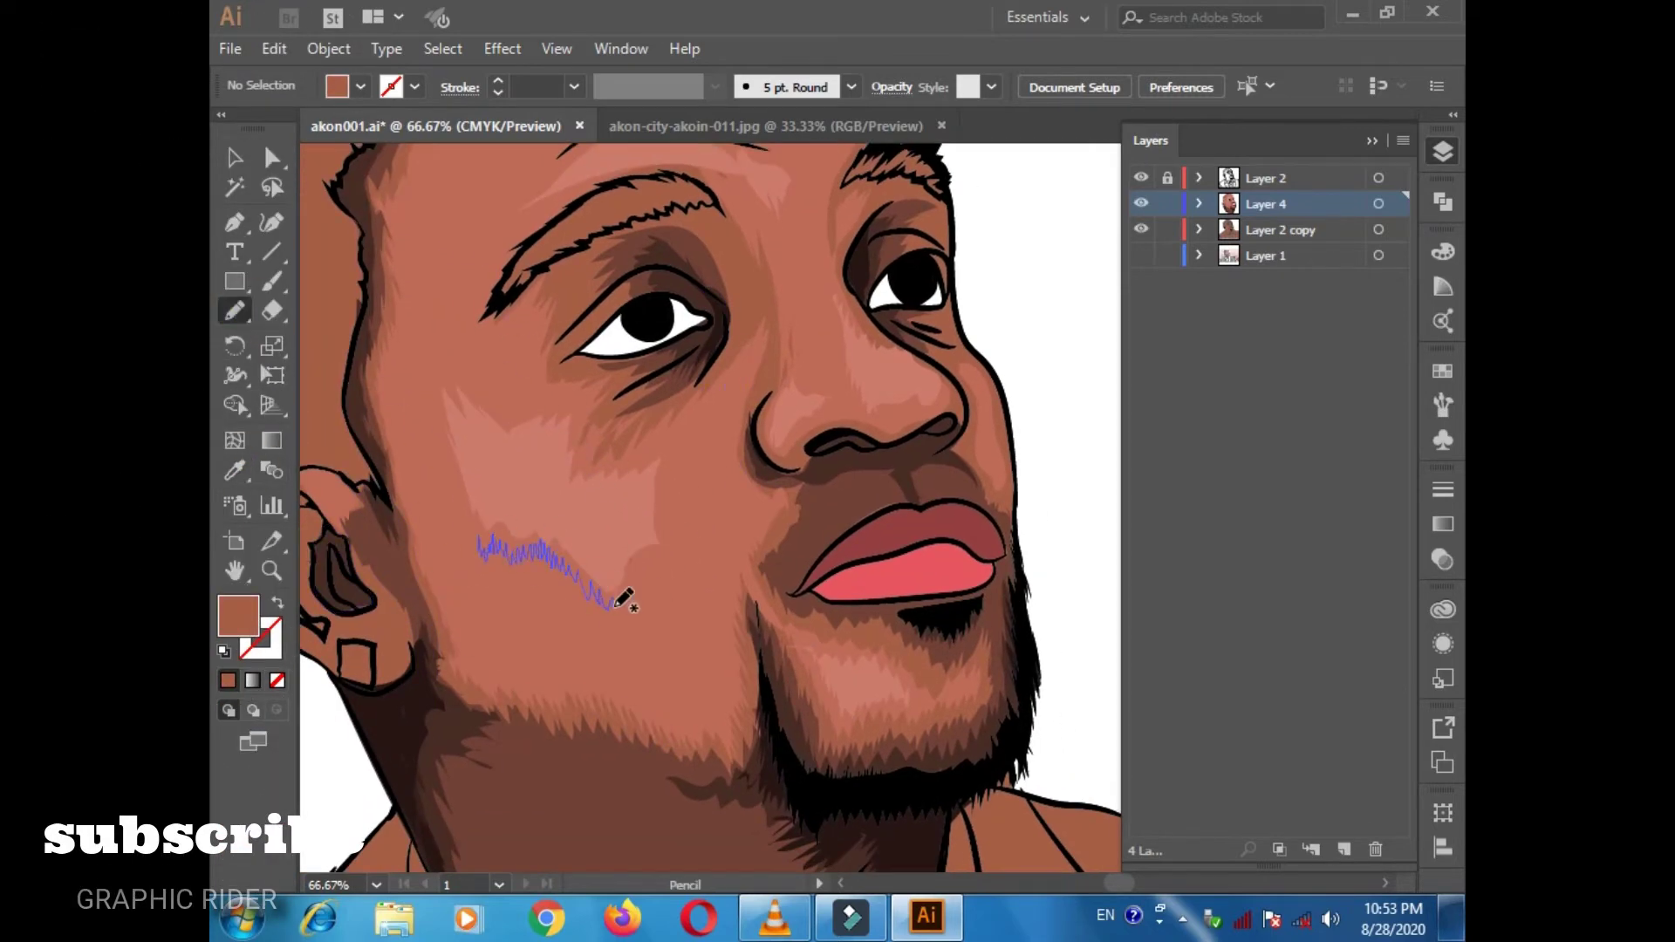
{"action": "left_click_drag", "start_coordinate": [506, 658], "coordinate": [480, 537]}
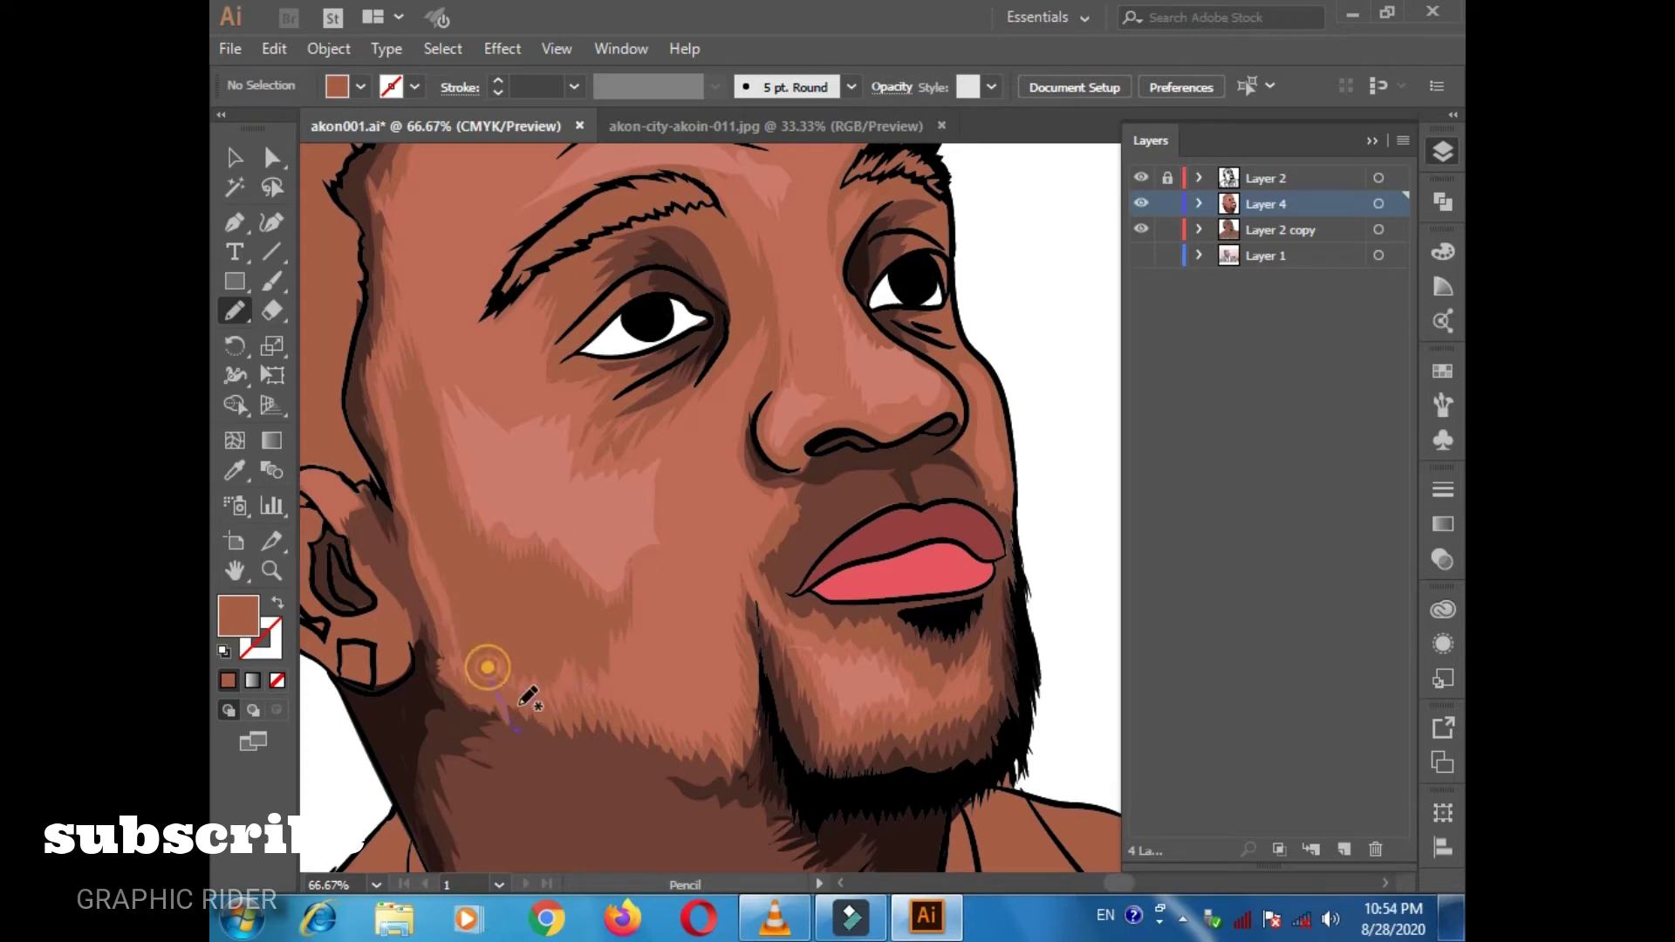
{"action": "left_click_drag", "start_coordinate": [617, 615], "coordinate": [739, 698]}
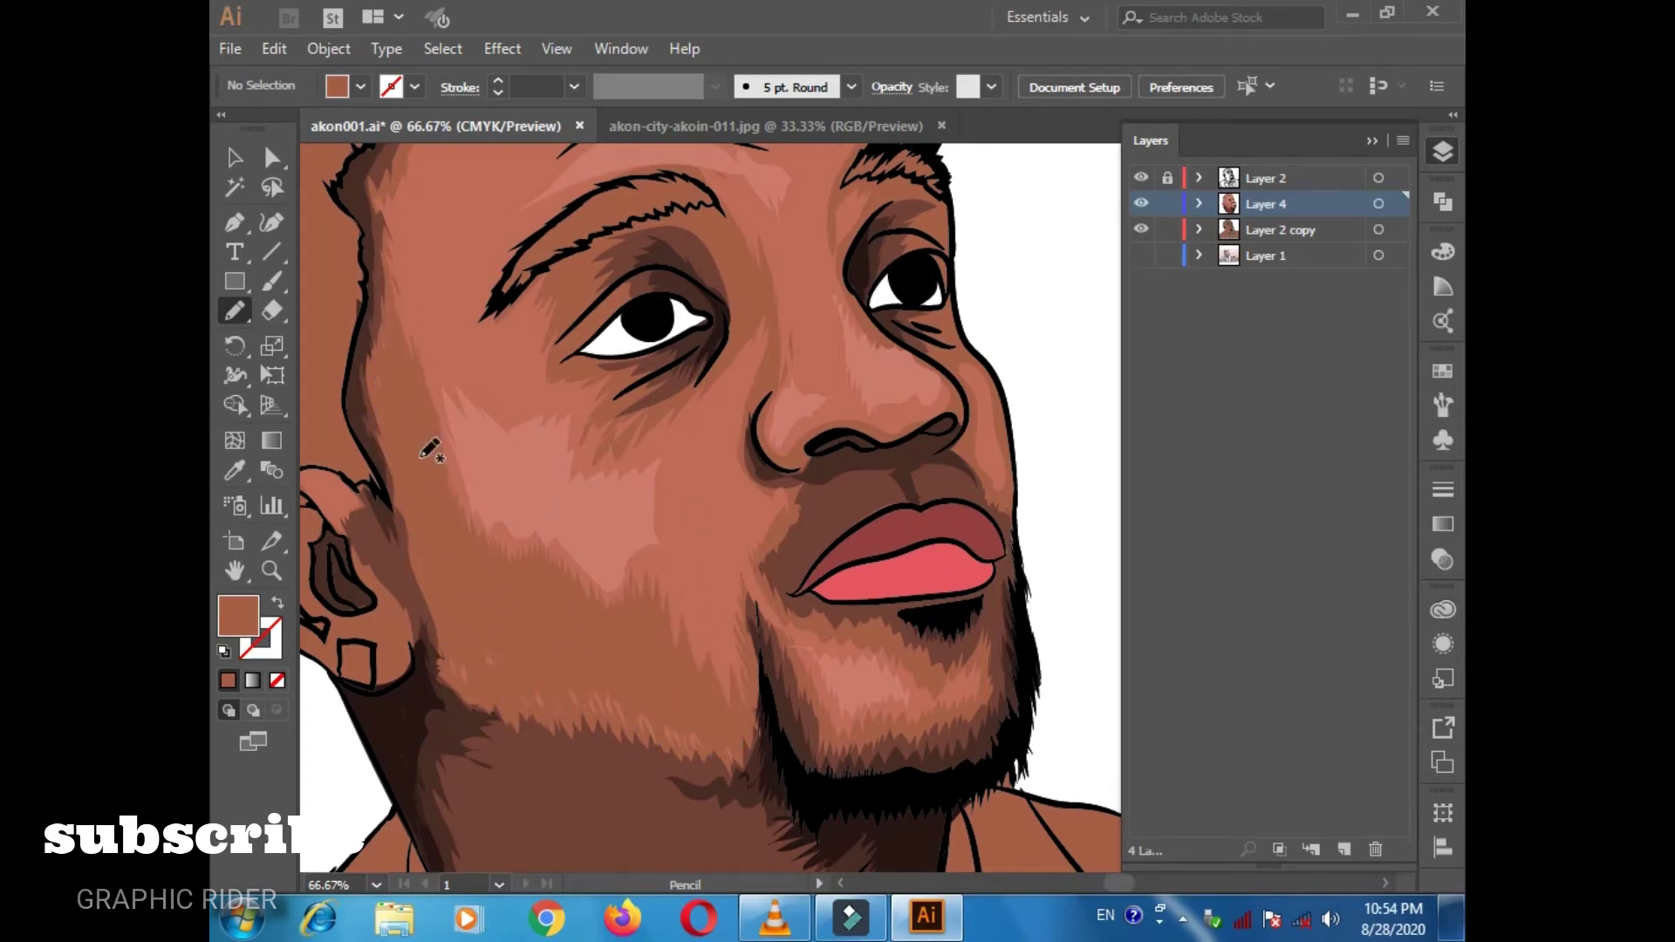
{"action": "scroll", "coordinate": [422, 442], "scroll_direction": "up", "scroll_amount": 2}
{"action": "scroll", "coordinate": [422, 442], "scroll_direction": "right", "scroll_amount": 5}
{"action": "left_click_drag", "start_coordinate": [523, 724], "coordinate": [453, 715]}
Zoom out to view the whole portrait, adjust the fill colour, and zoom back in on the face.
{"action": "key", "text": "ctrl+minus"}
{"action": "key", "text": "ctrl+minus"}
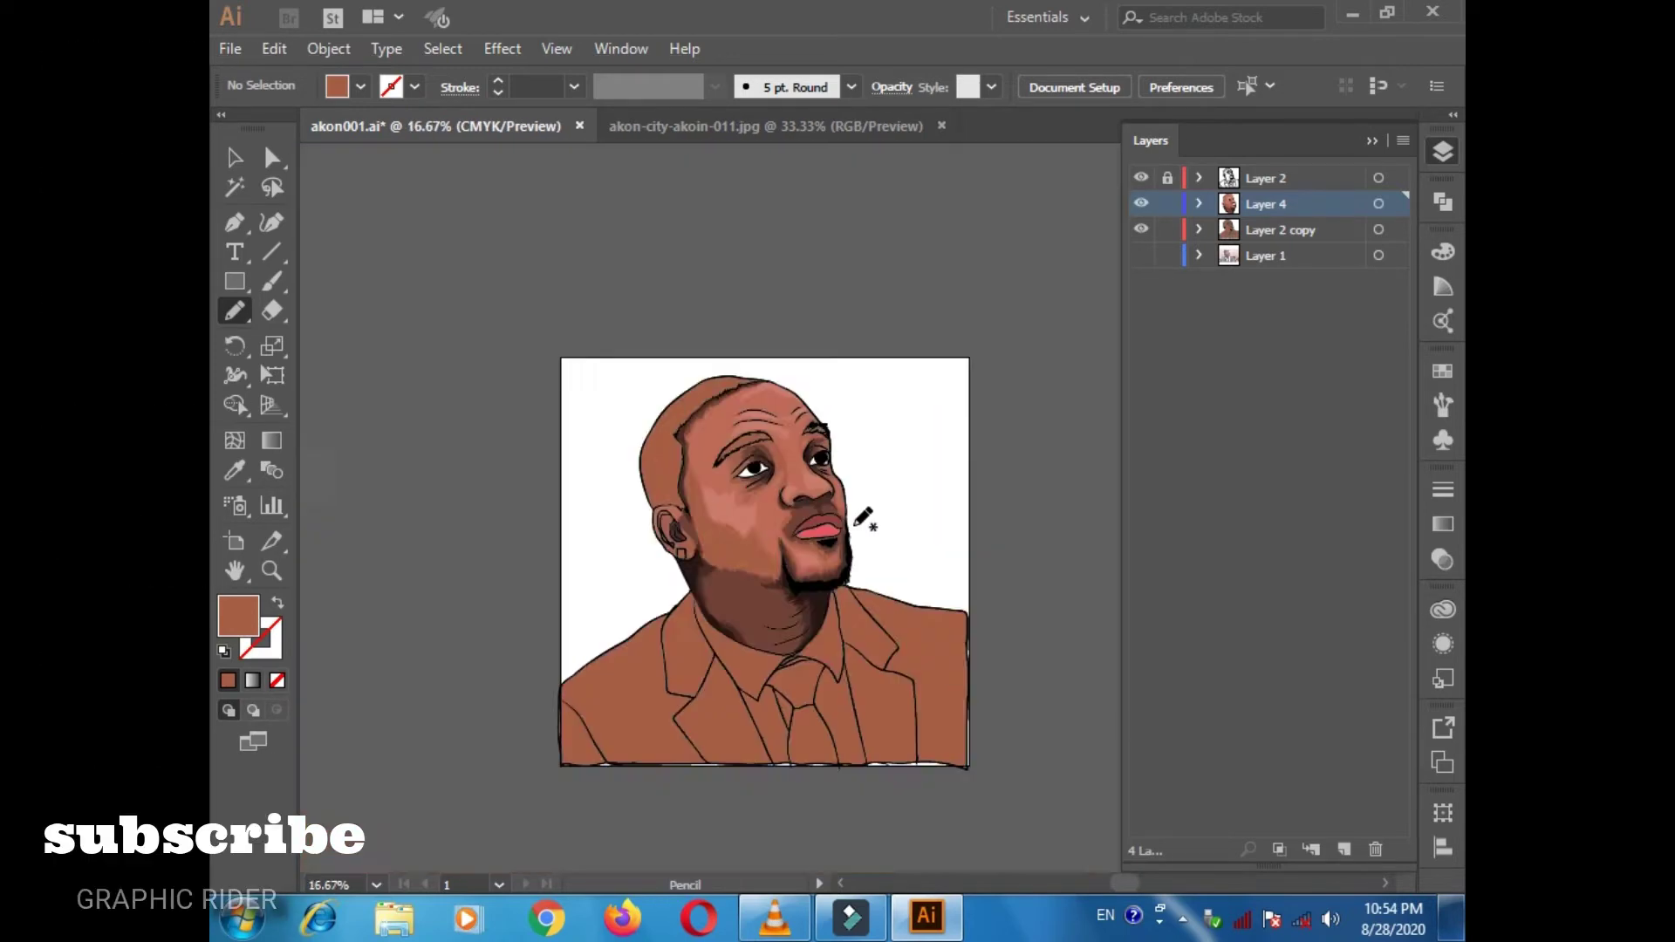
{"action": "key", "text": "ctrl+plus"}
{"action": "key", "text": "i"}
{"action": "double_click", "coordinate": [238, 616]}
{"action": "key", "text": "Return"}
{"action": "key", "text": "ctrl+plus"}
{"action": "key", "text": "ctrl+plus"}
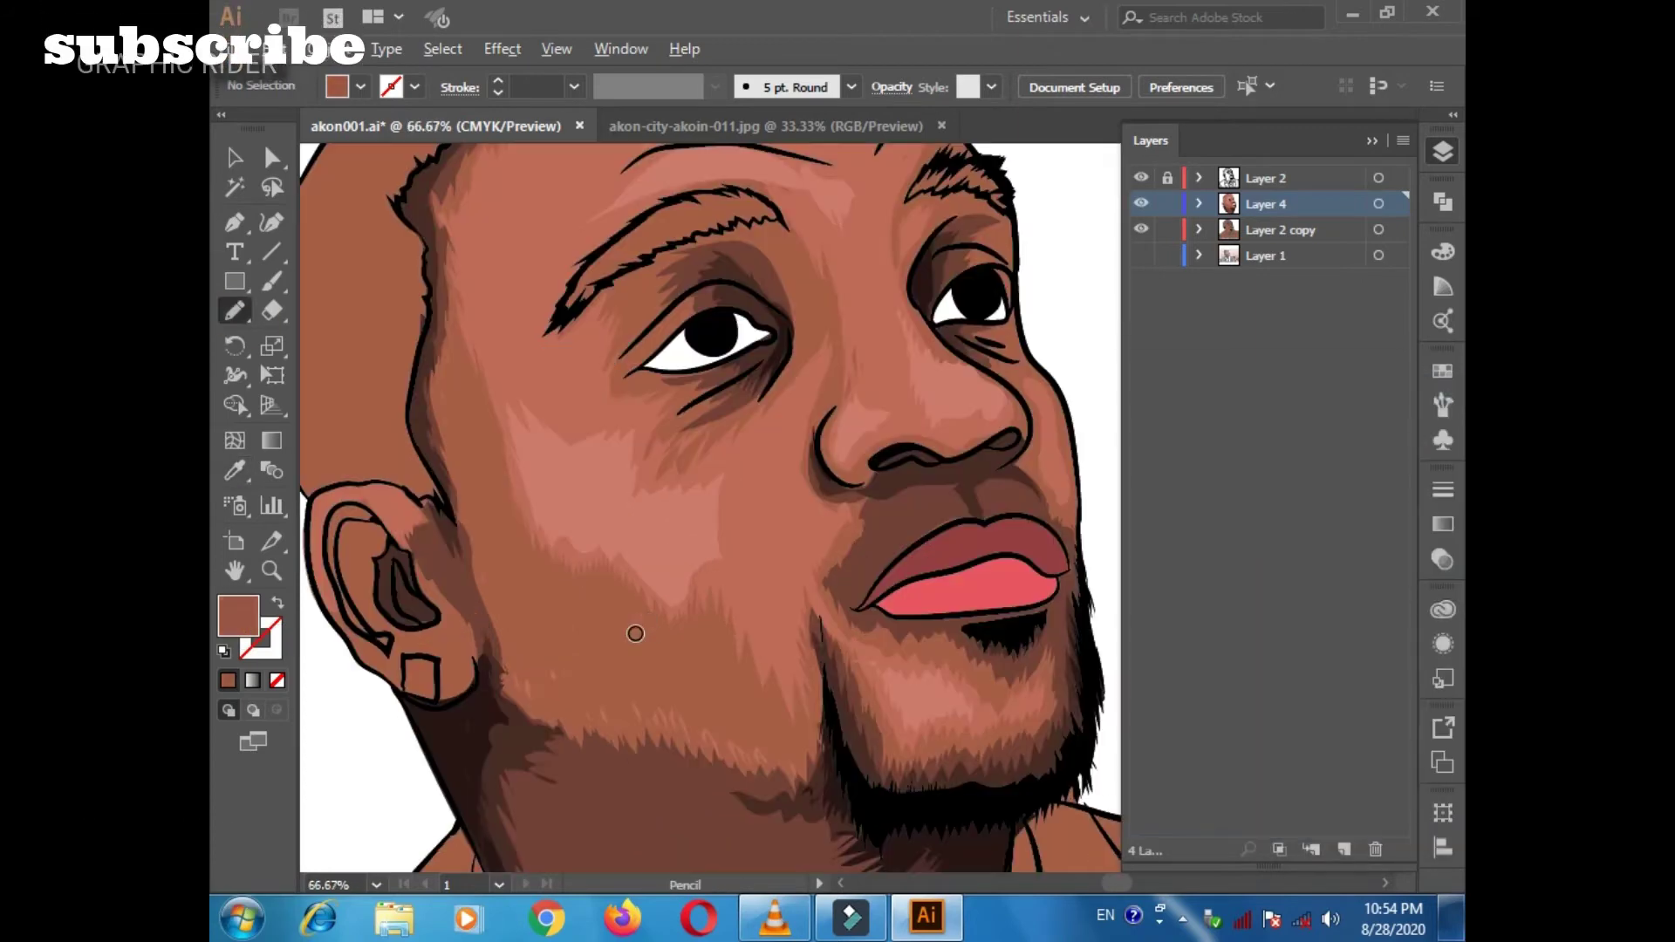
{"action": "key", "text": "n"}
Draw a soft shadow patch over the cheek and a filled shadow shape along the jaw.
{"action": "mouse_move", "coordinate": [439, 388]}
{"action": "left_mouse_down"}
{"action": "mouse_move", "coordinate": [587, 595]}
{"action": "mouse_move", "coordinate": [609, 579]}
{"action": "left_mouse_up"}
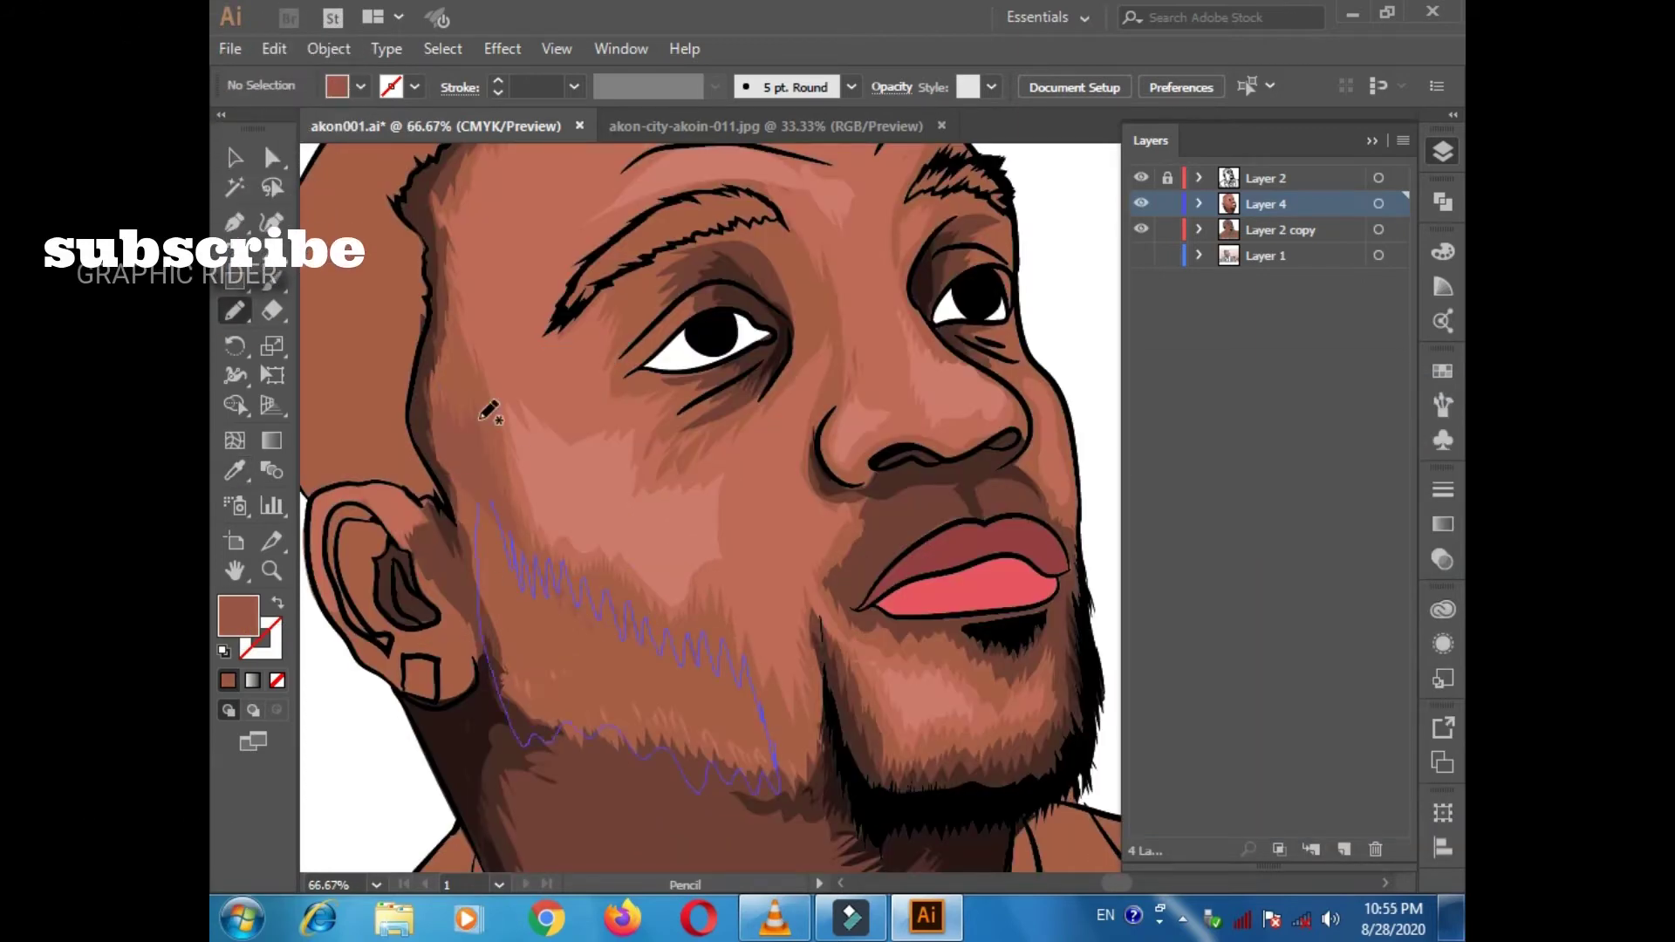
{"action": "mouse_move", "coordinate": [676, 710]}
{"action": "left_mouse_down"}
{"action": "mouse_move", "coordinate": [529, 596]}
{"action": "mouse_move", "coordinate": [671, 708]}
{"action": "left_mouse_up"}
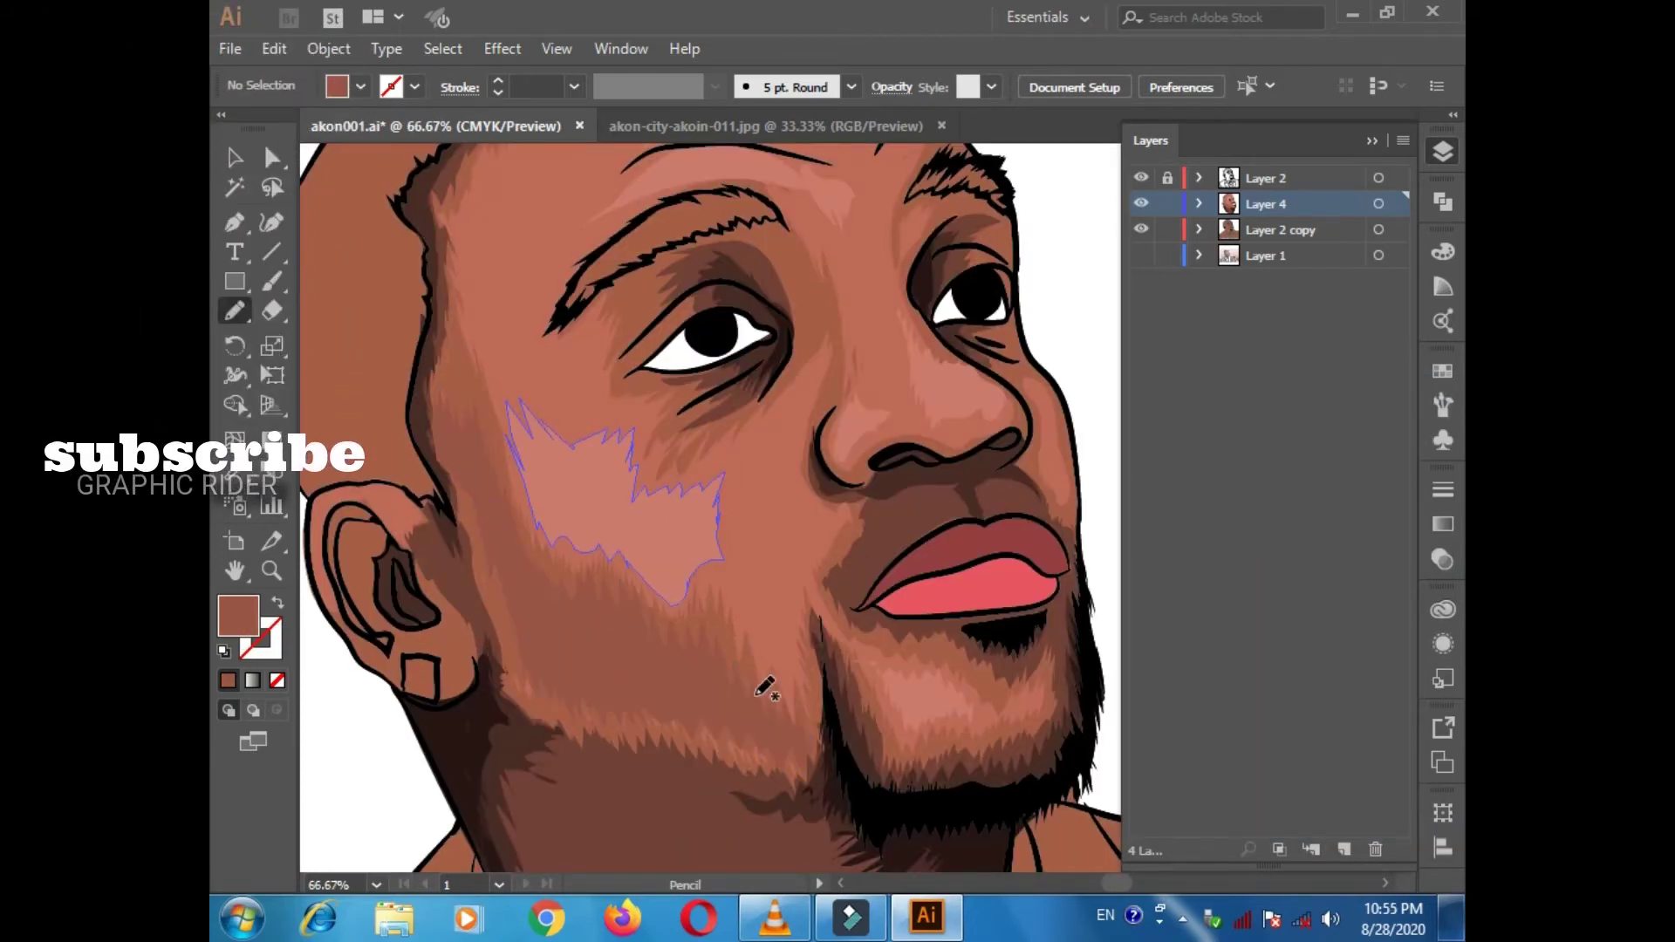
{"action": "mouse_move", "coordinate": [501, 571]}
{"action": "left_mouse_down"}
{"action": "mouse_move", "coordinate": [511, 694]}
{"action": "mouse_move", "coordinate": [559, 741]}
{"action": "left_mouse_up"}
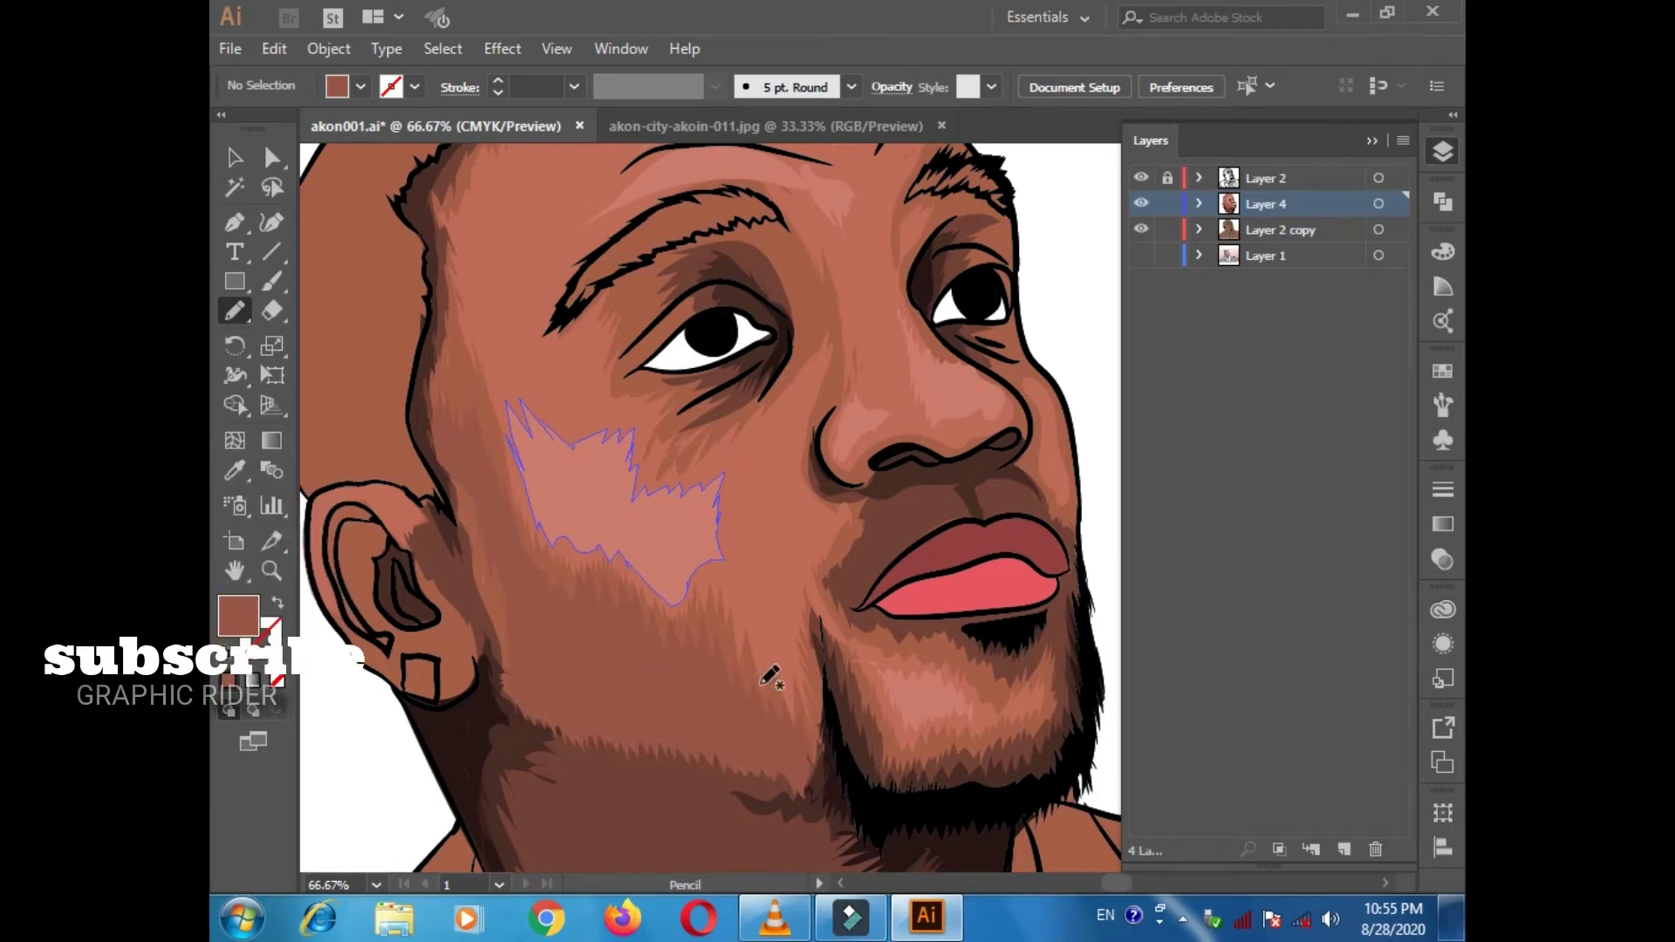
{"action": "left_click_drag", "start_coordinate": [766, 672], "coordinate": [674, 542]}
{"action": "key", "text": "i"}
{"action": "double_click", "coordinate": [256, 618]}
Draw a darker brown zigzag shadow across the lower cheek, jaw and neck.
{"action": "left_click", "coordinate": [1393, 456]}
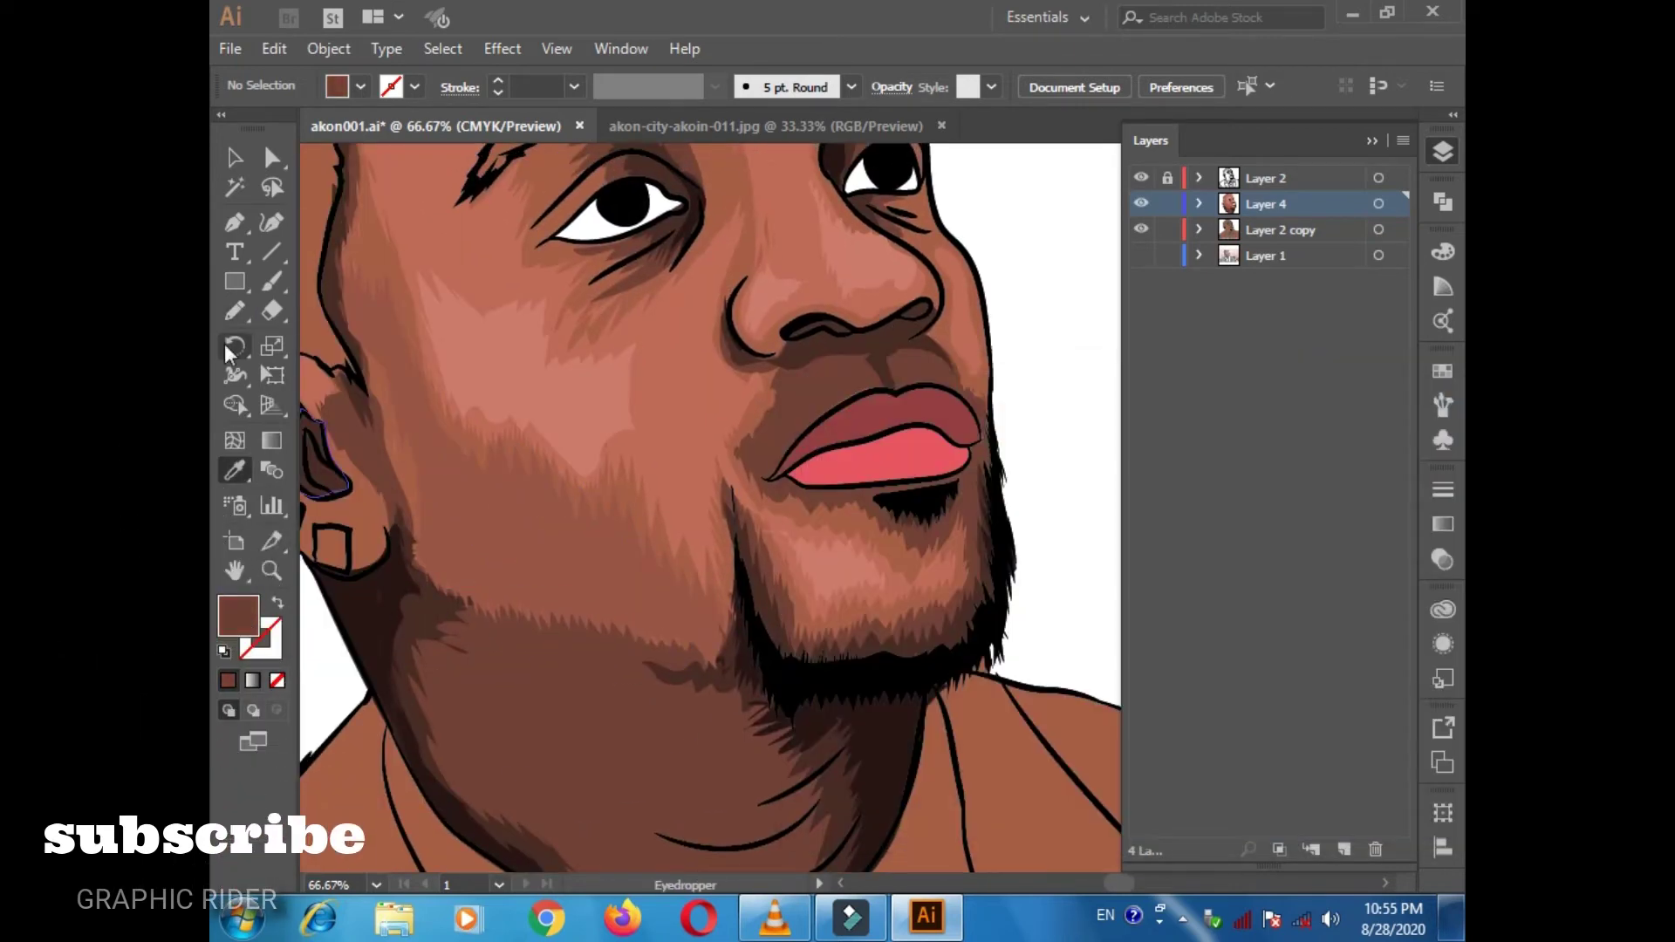
{"action": "left_click", "coordinate": [234, 310]}
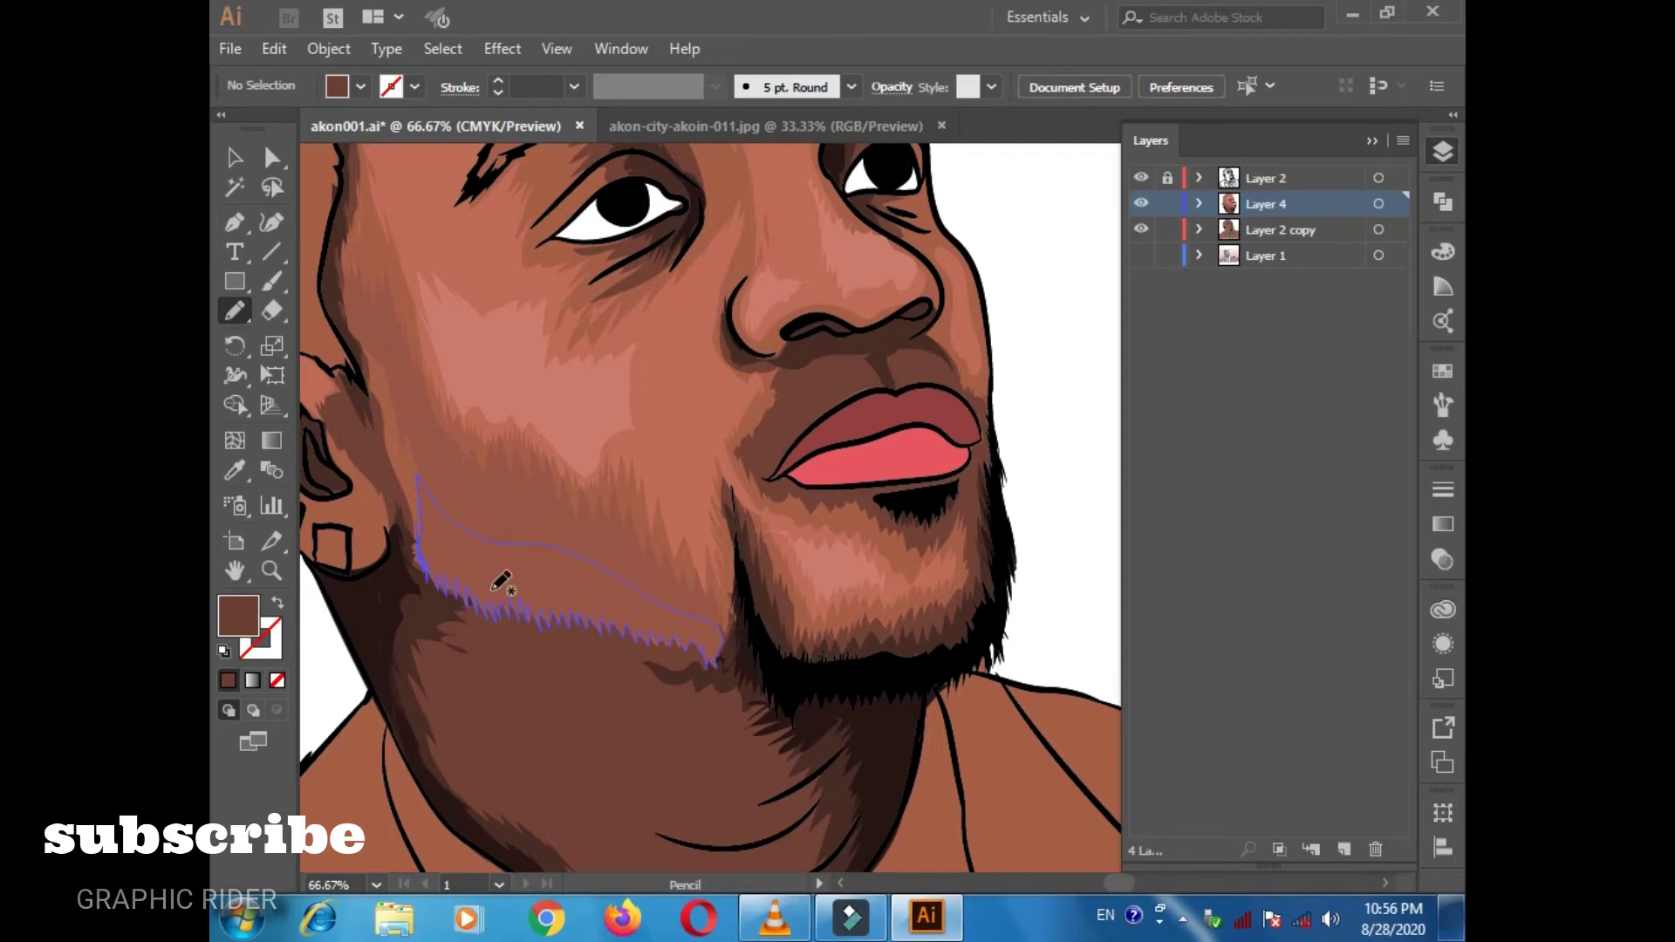
{"action": "left_click_drag", "start_coordinate": [403, 621], "coordinate": [650, 574]}
{"action": "left_click_drag", "start_coordinate": [449, 672], "coordinate": [632, 729]}
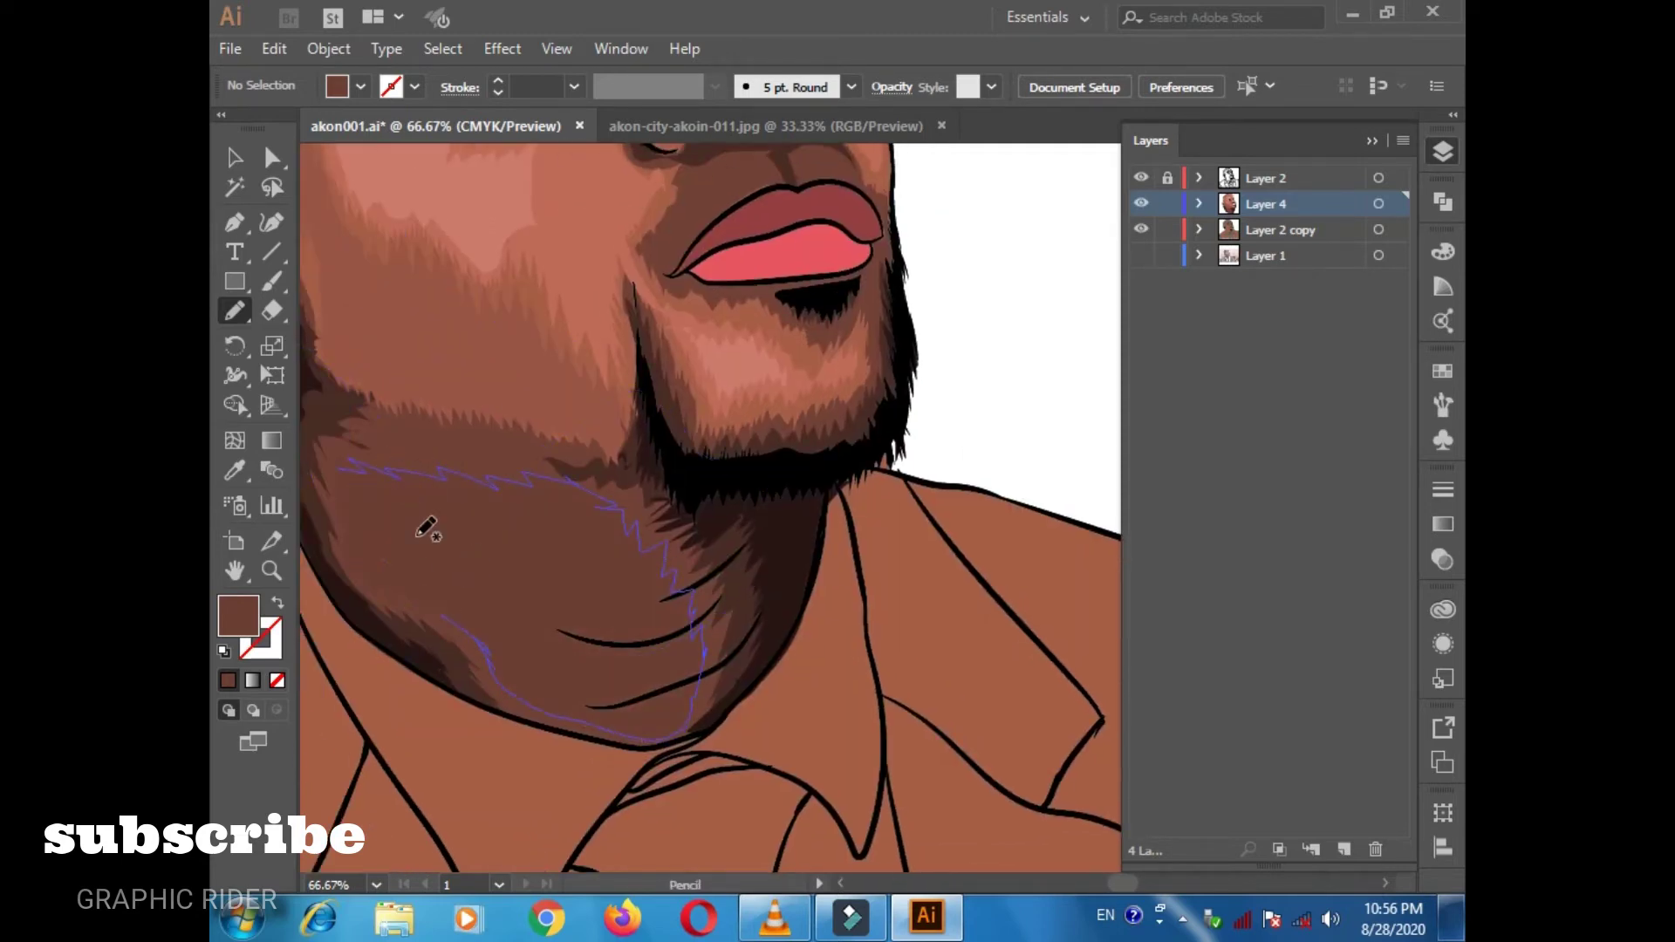
Bring the eyes and nose into view and add a new Layer 5 above Layer 4.
{"action": "scroll", "coordinate": [655, 406], "scroll_direction": "up", "scroll_amount": 10}
{"action": "left_click_drag", "start_coordinate": [654, 405], "coordinate": [706, 379]}
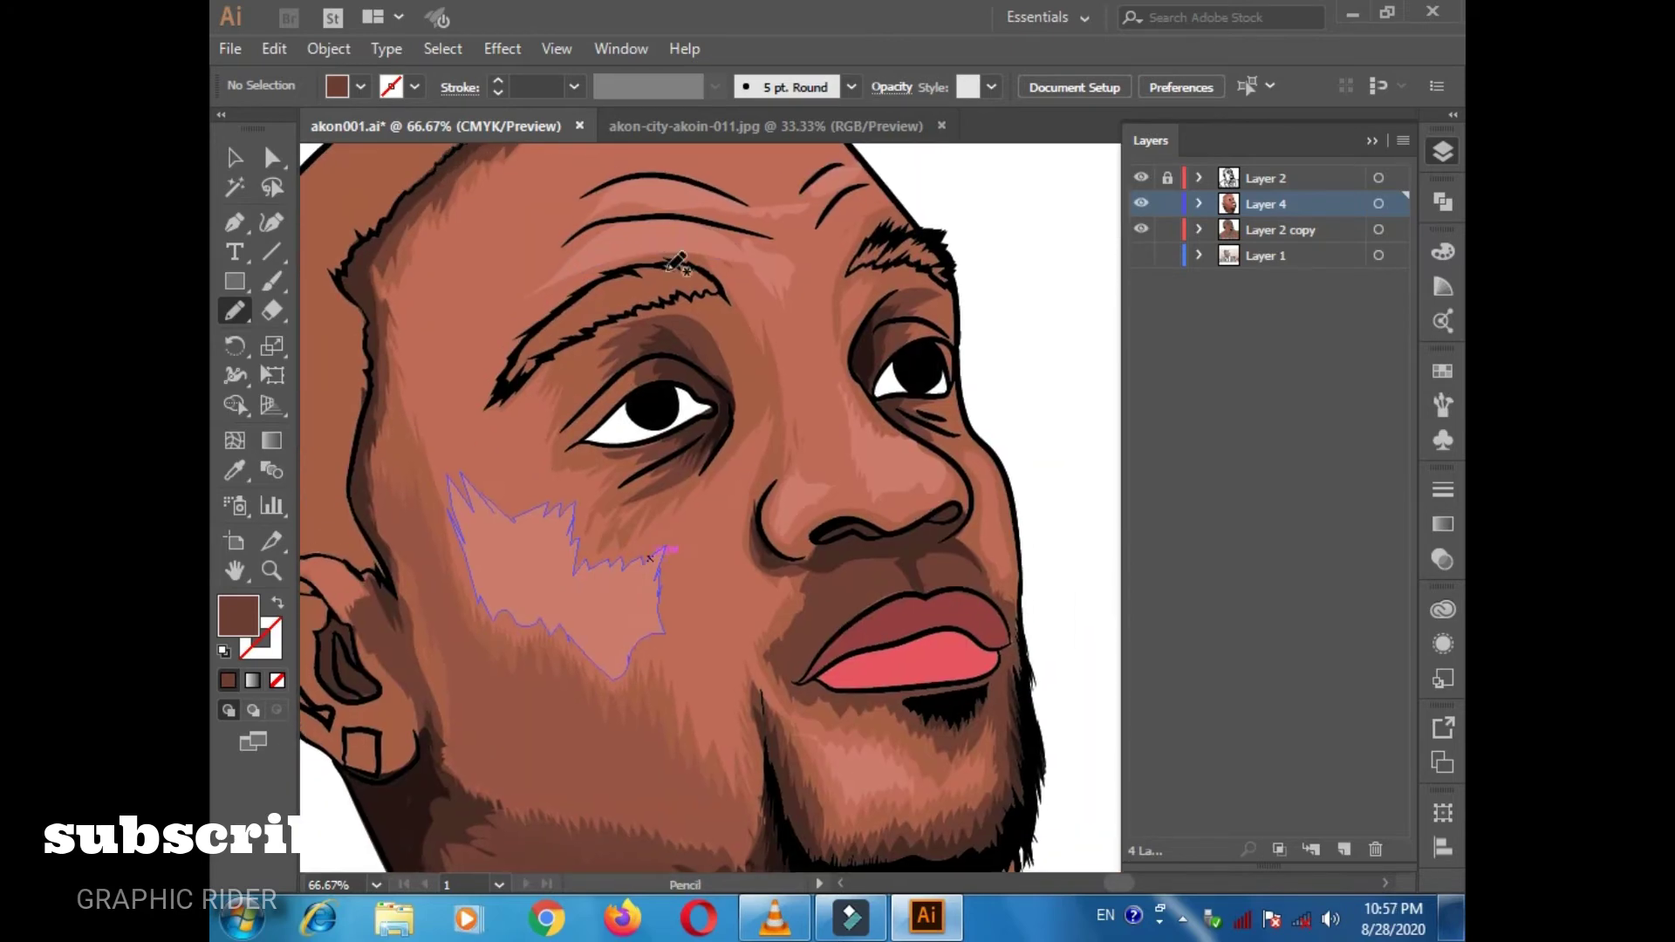
{"action": "left_click", "coordinate": [1343, 848]}
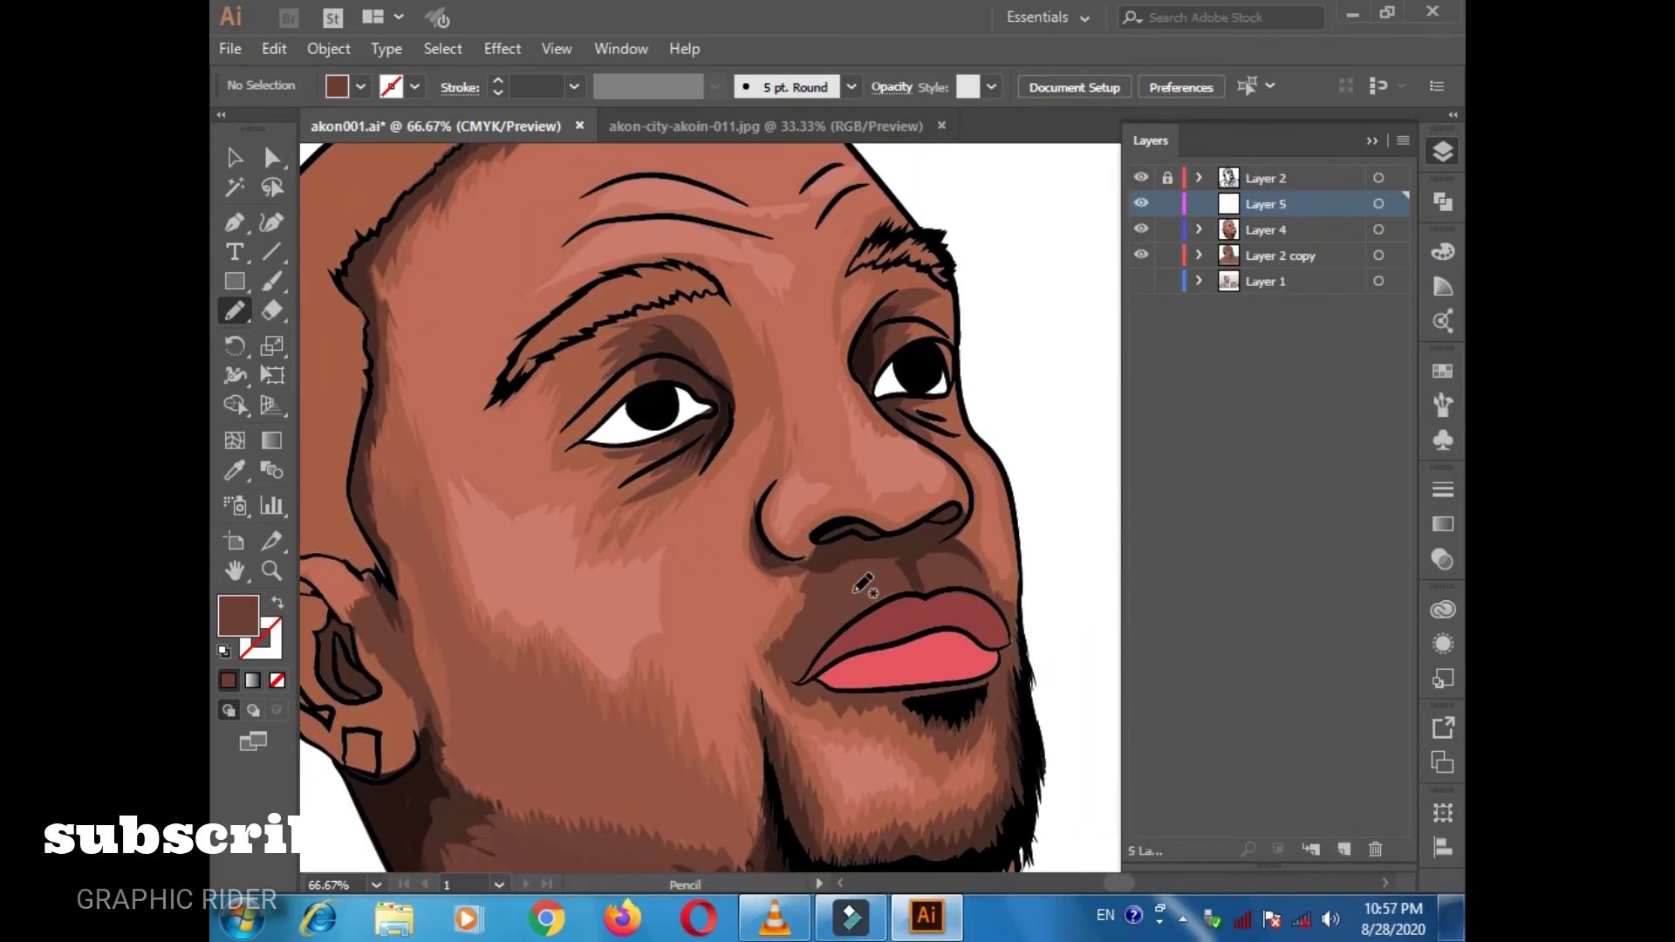
Shade the whites of both eyes with light grey pencil shapes.
{"action": "scroll", "coordinate": [589, 448], "scroll_direction": "up", "scroll_amount": 3}
{"action": "scroll", "coordinate": [590, 448], "scroll_direction": "up", "scroll_amount": 2}
{"action": "key", "text": "i"}
{"action": "left_click", "coordinate": [565, 506]}
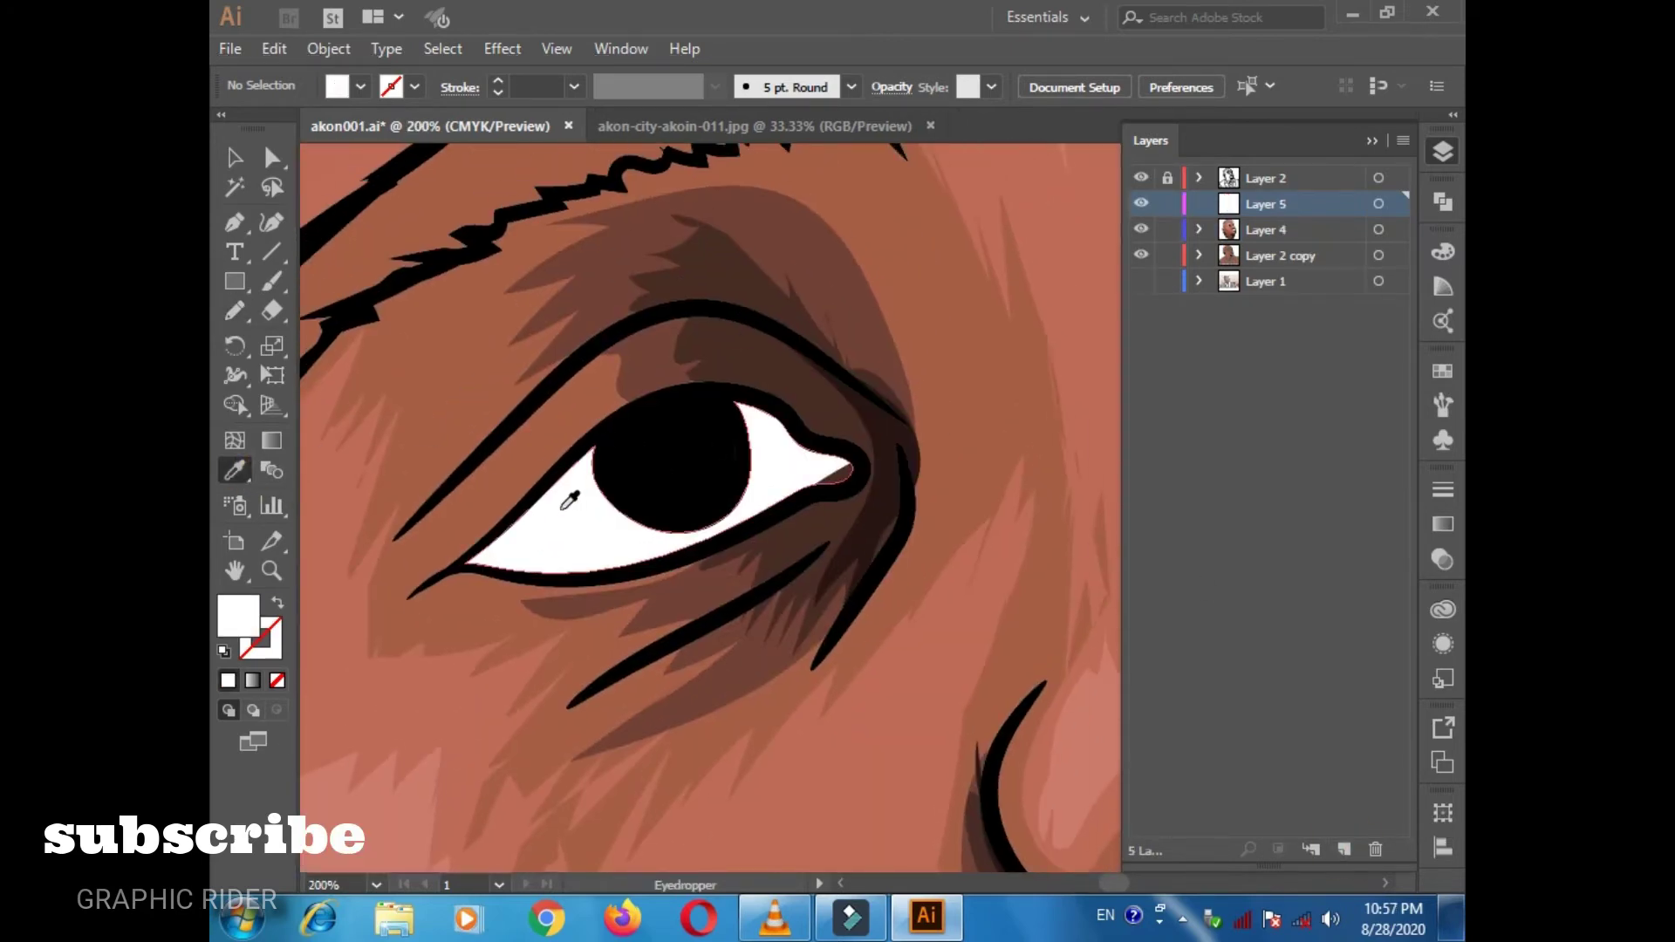
{"action": "double_click", "coordinate": [238, 616]}
{"action": "left_click", "coordinate": [823, 497]}
{"action": "left_click", "coordinate": [1392, 452]}
{"action": "key", "text": "n"}
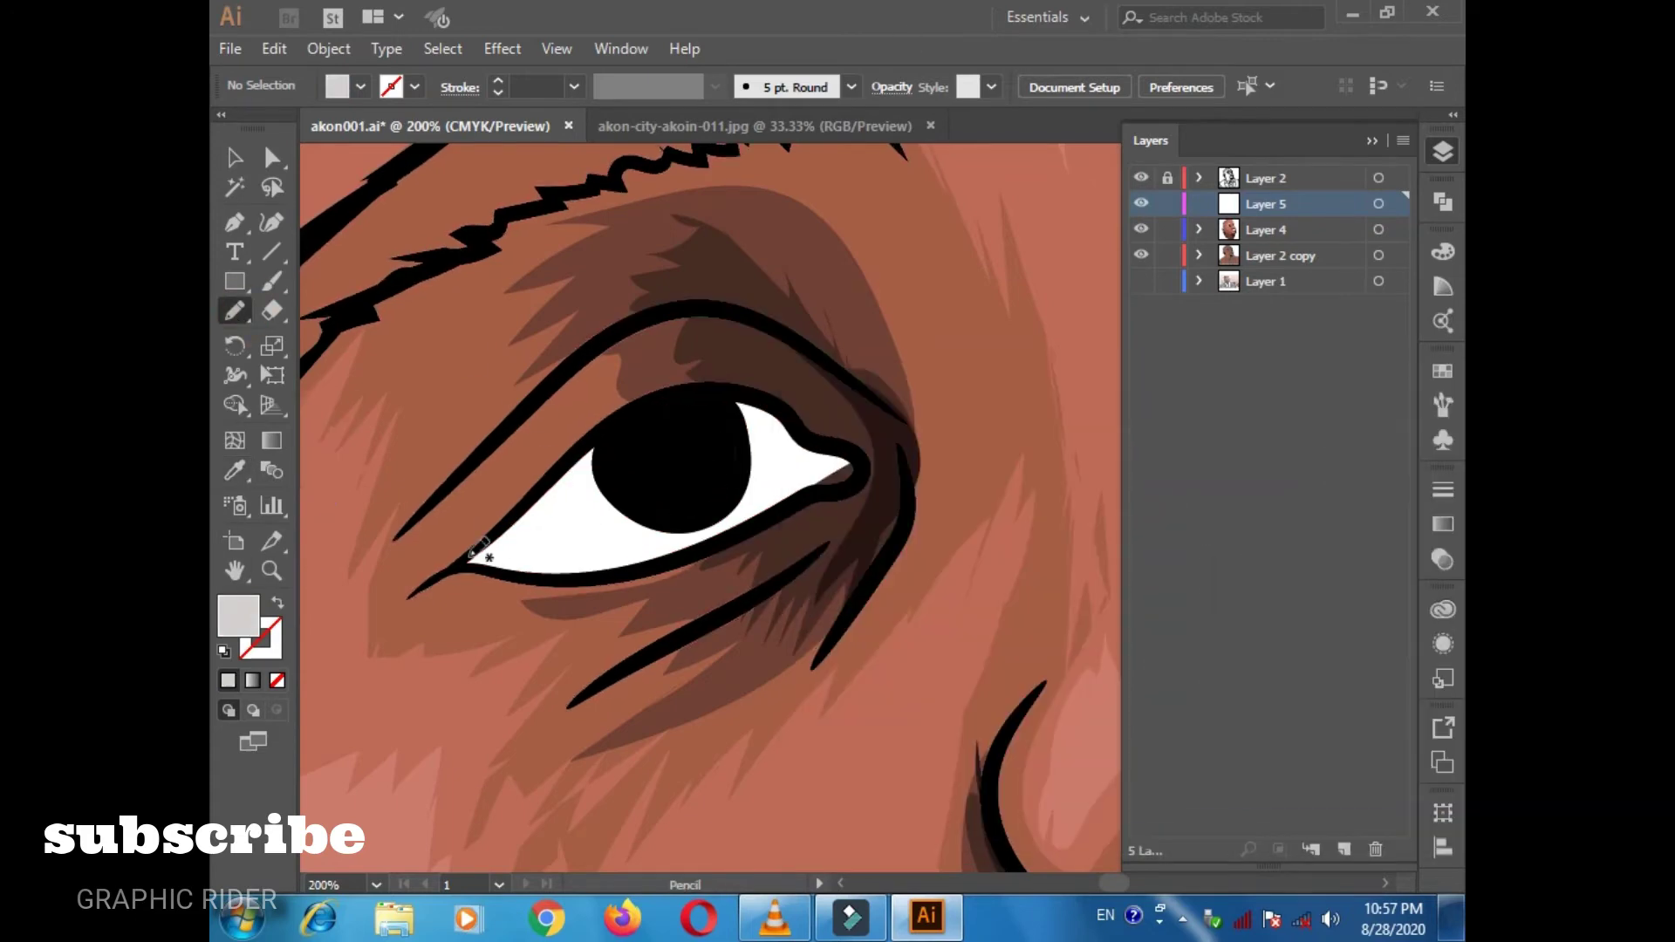
{"action": "left_click_drag", "start_coordinate": [611, 504], "coordinate": [475, 562]}
{"action": "left_click_drag", "start_coordinate": [839, 486], "coordinate": [844, 478]}
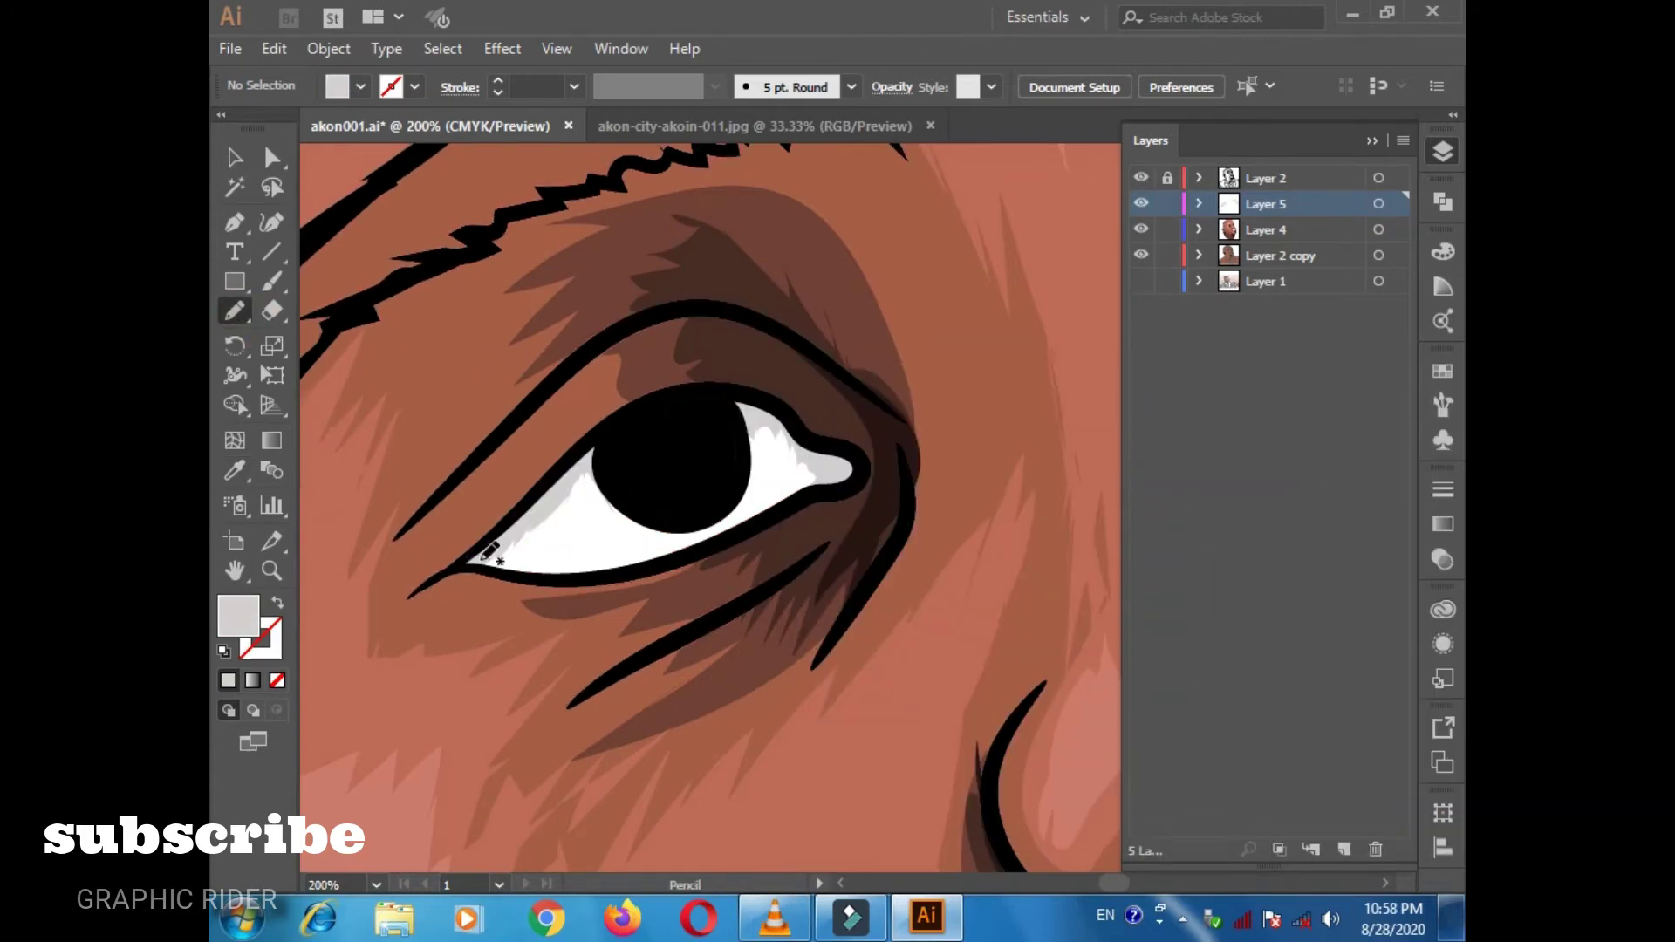
{"action": "left_click_drag", "start_coordinate": [504, 562], "coordinate": [484, 565]}
{"action": "left_click_drag", "start_coordinate": [968, 404], "coordinate": [785, 441]}
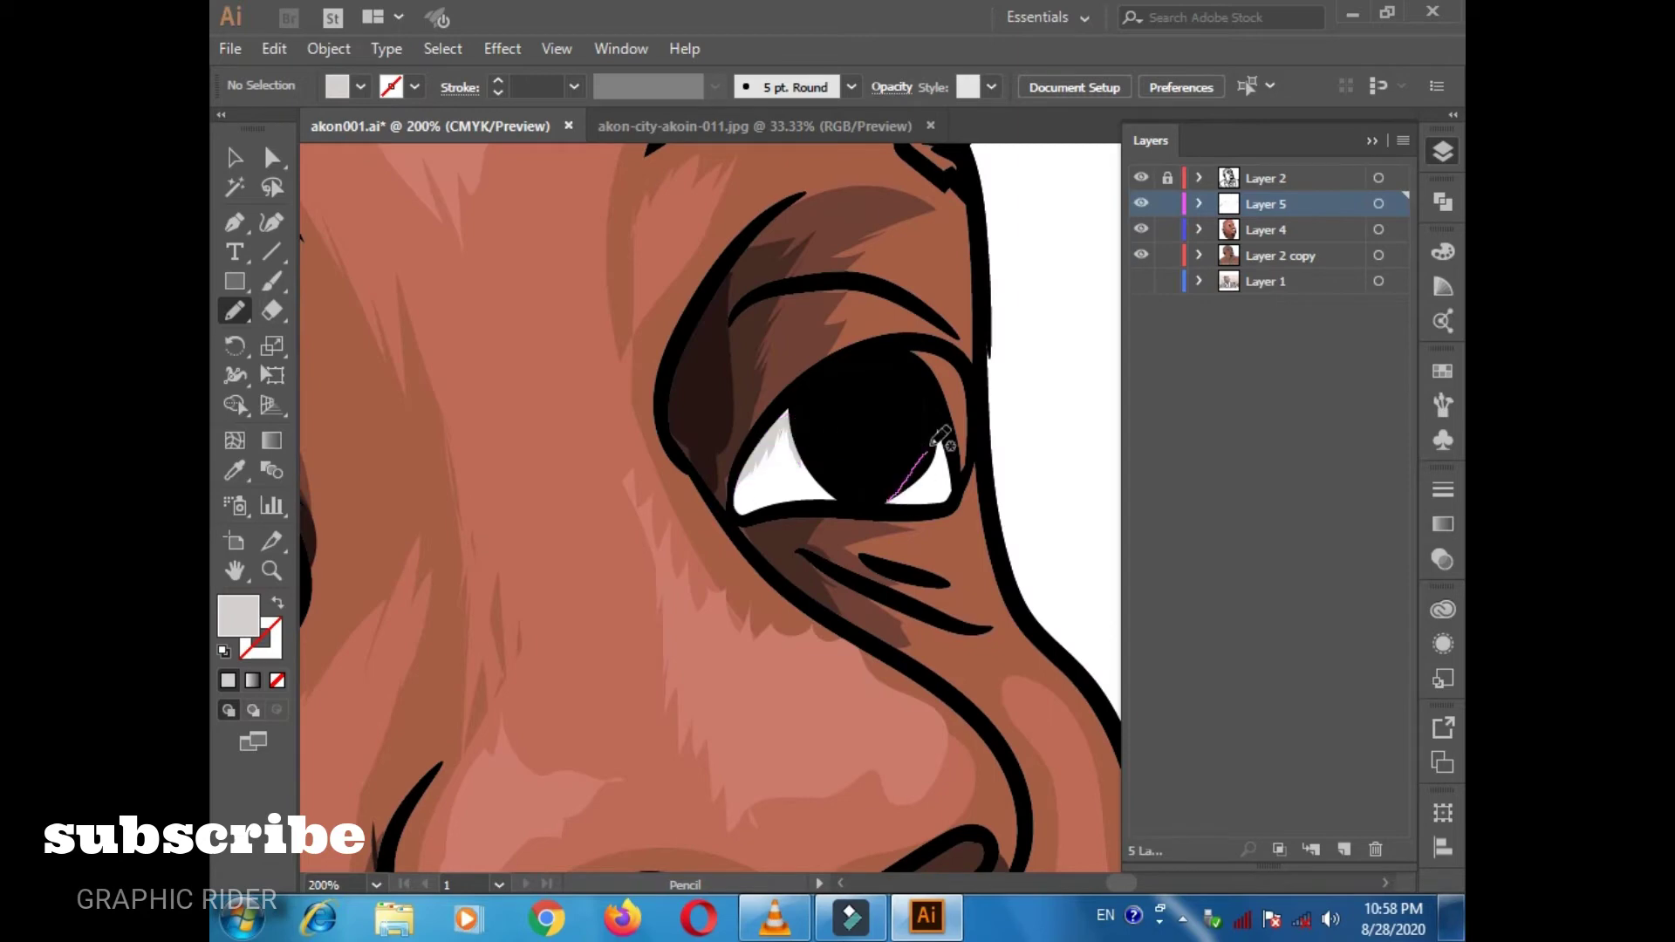
{"action": "mouse_move", "coordinate": [938, 441]}
{"action": "left_mouse_down"}
{"action": "mouse_move", "coordinate": [924, 497]}
{"action": "mouse_move", "coordinate": [1091, 523]}
{"action": "left_mouse_up"}
Draw light pink and darker pink shapes in the eye corners.
{"action": "double_click", "coordinate": [238, 615]}
{"action": "left_click", "coordinate": [889, 546]}
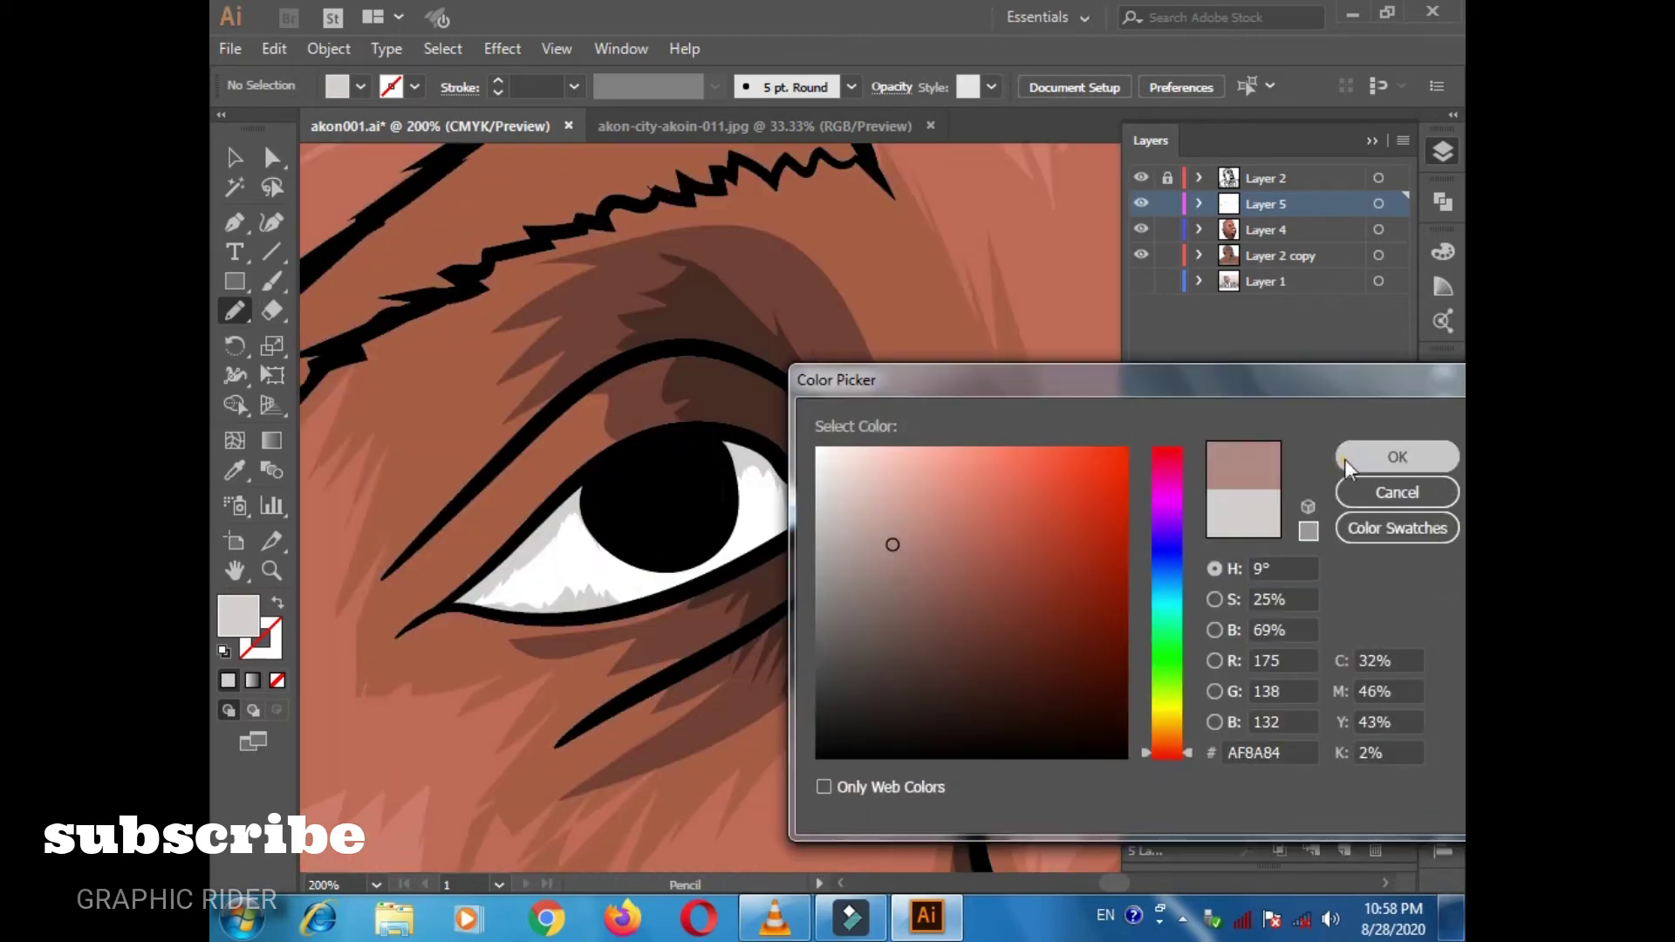
{"action": "left_click", "coordinate": [1393, 457]}
{"action": "mouse_move", "coordinate": [591, 485]}
{"action": "left_mouse_down"}
{"action": "mouse_move", "coordinate": [565, 516]}
{"action": "mouse_move", "coordinate": [590, 485]}
{"action": "left_mouse_up"}
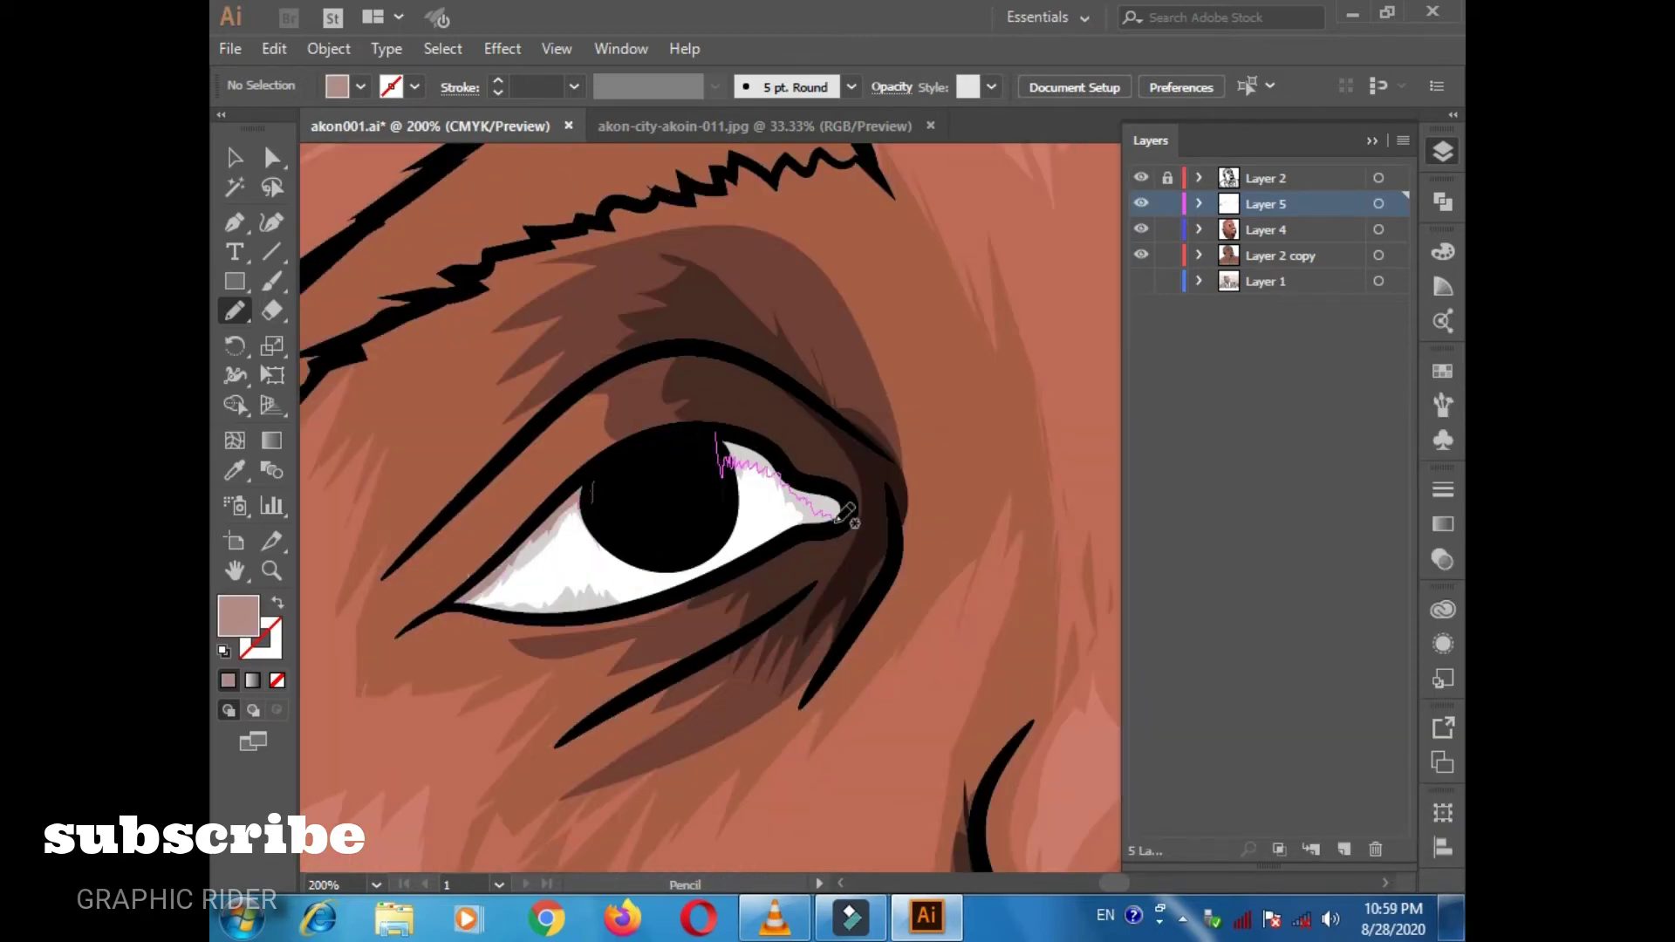
{"action": "left_click_drag", "start_coordinate": [838, 517], "coordinate": [793, 526]}
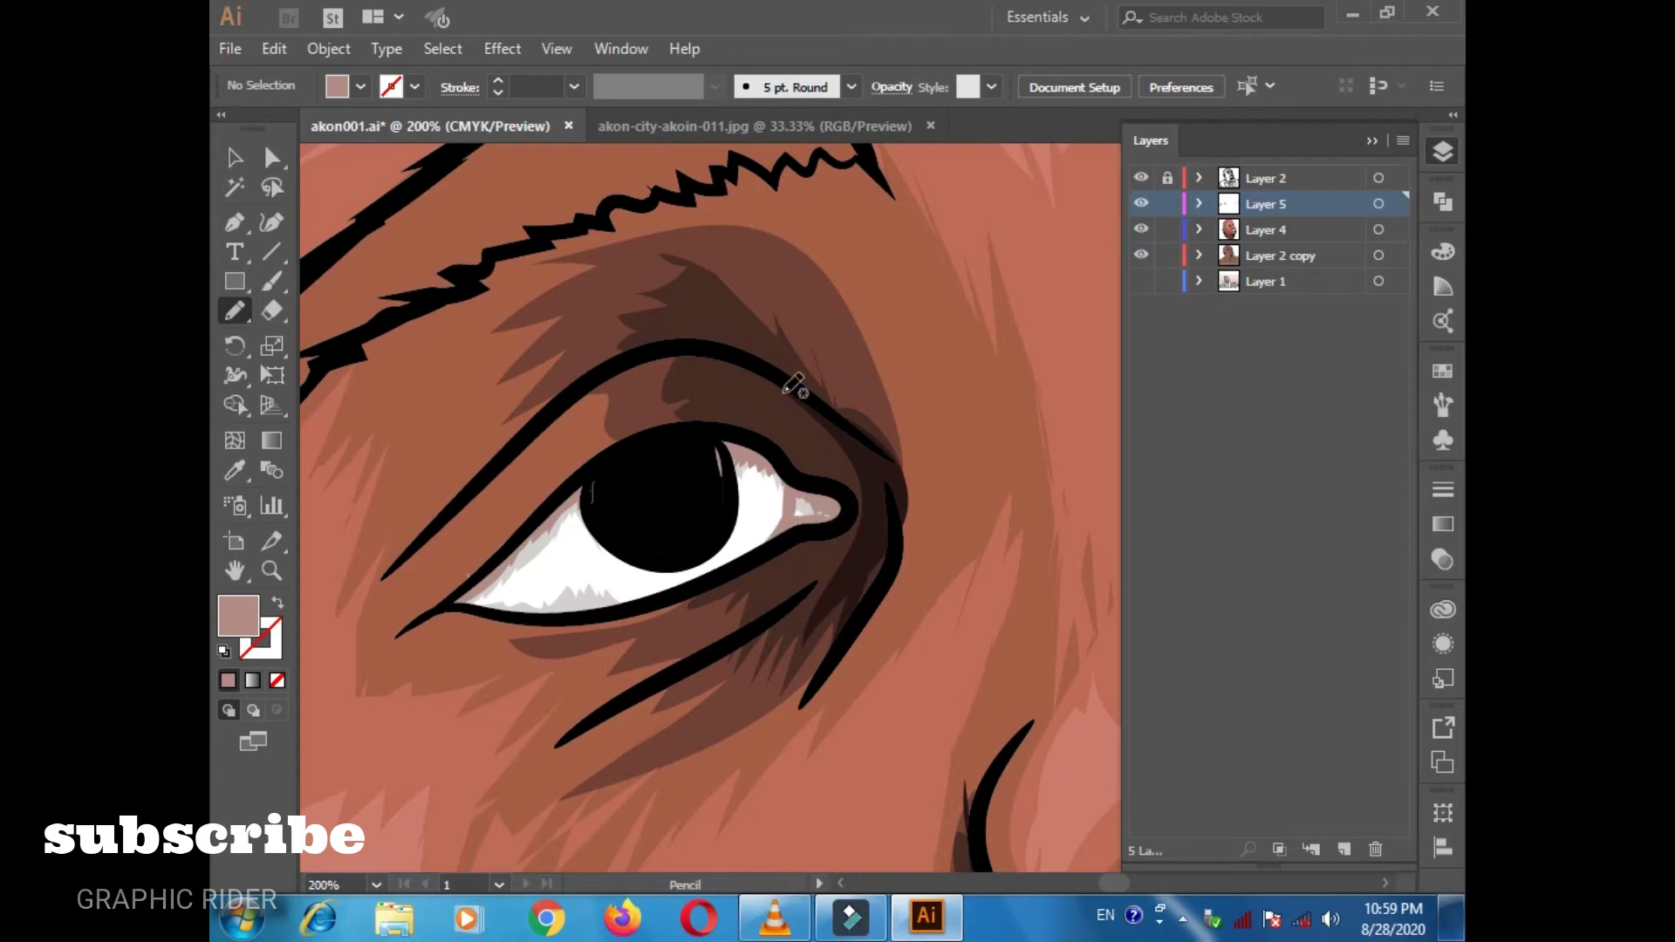
{"action": "double_click", "coordinate": [237, 616]}
{"action": "left_click", "coordinate": [953, 549]}
{"action": "left_click", "coordinate": [1394, 456]}
{"action": "left_click_drag", "start_coordinate": [798, 504], "coordinate": [826, 509]}
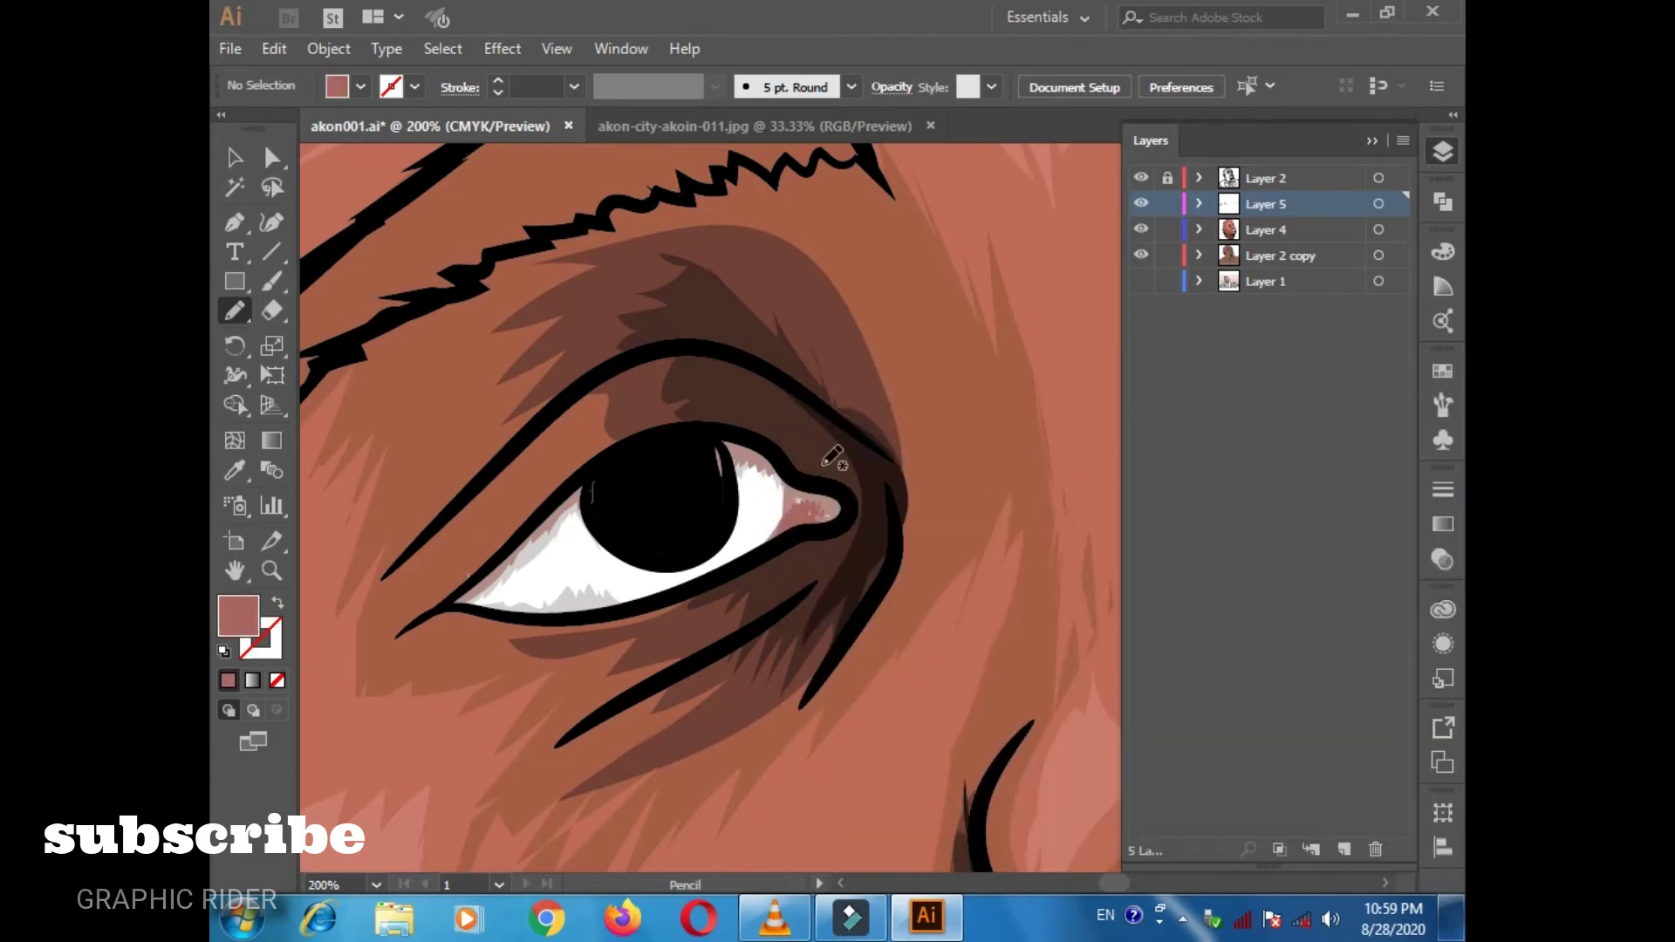
{"action": "left_click_drag", "start_coordinate": [485, 596], "coordinate": [489, 600]}
Shade around the other eye's iris and fill both irises with dark grey shapes.
{"action": "scroll", "coordinate": [767, 436], "scroll_direction": "right", "scroll_amount": 10}
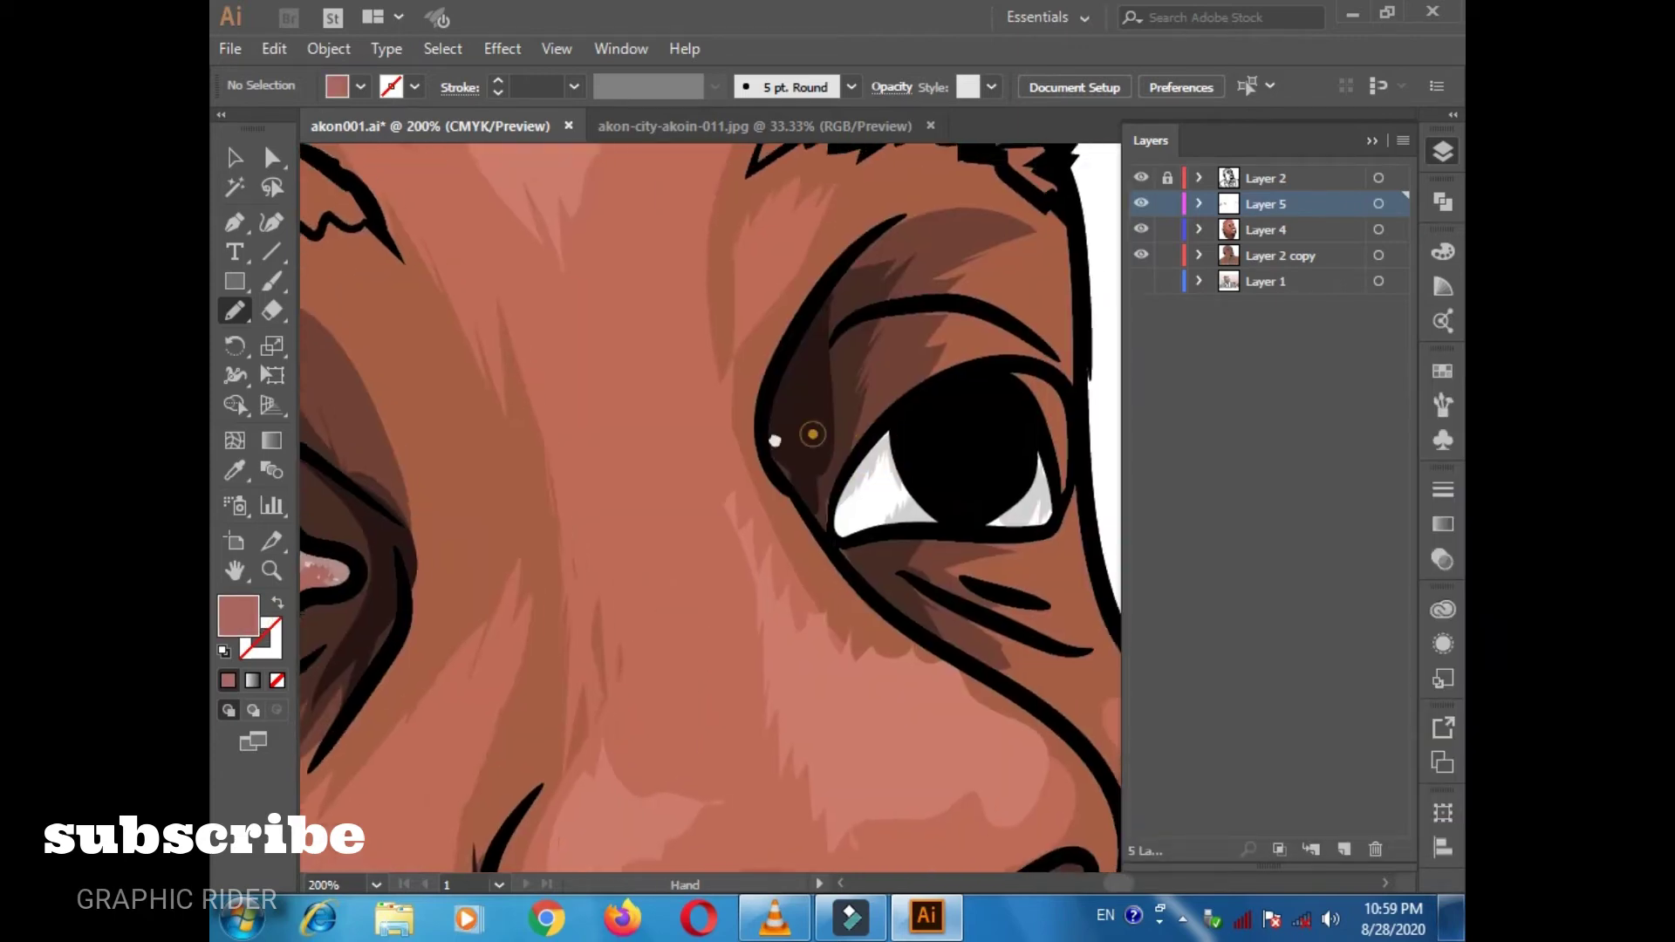
{"action": "left_click_drag", "start_coordinate": [755, 441], "coordinate": [858, 417]}
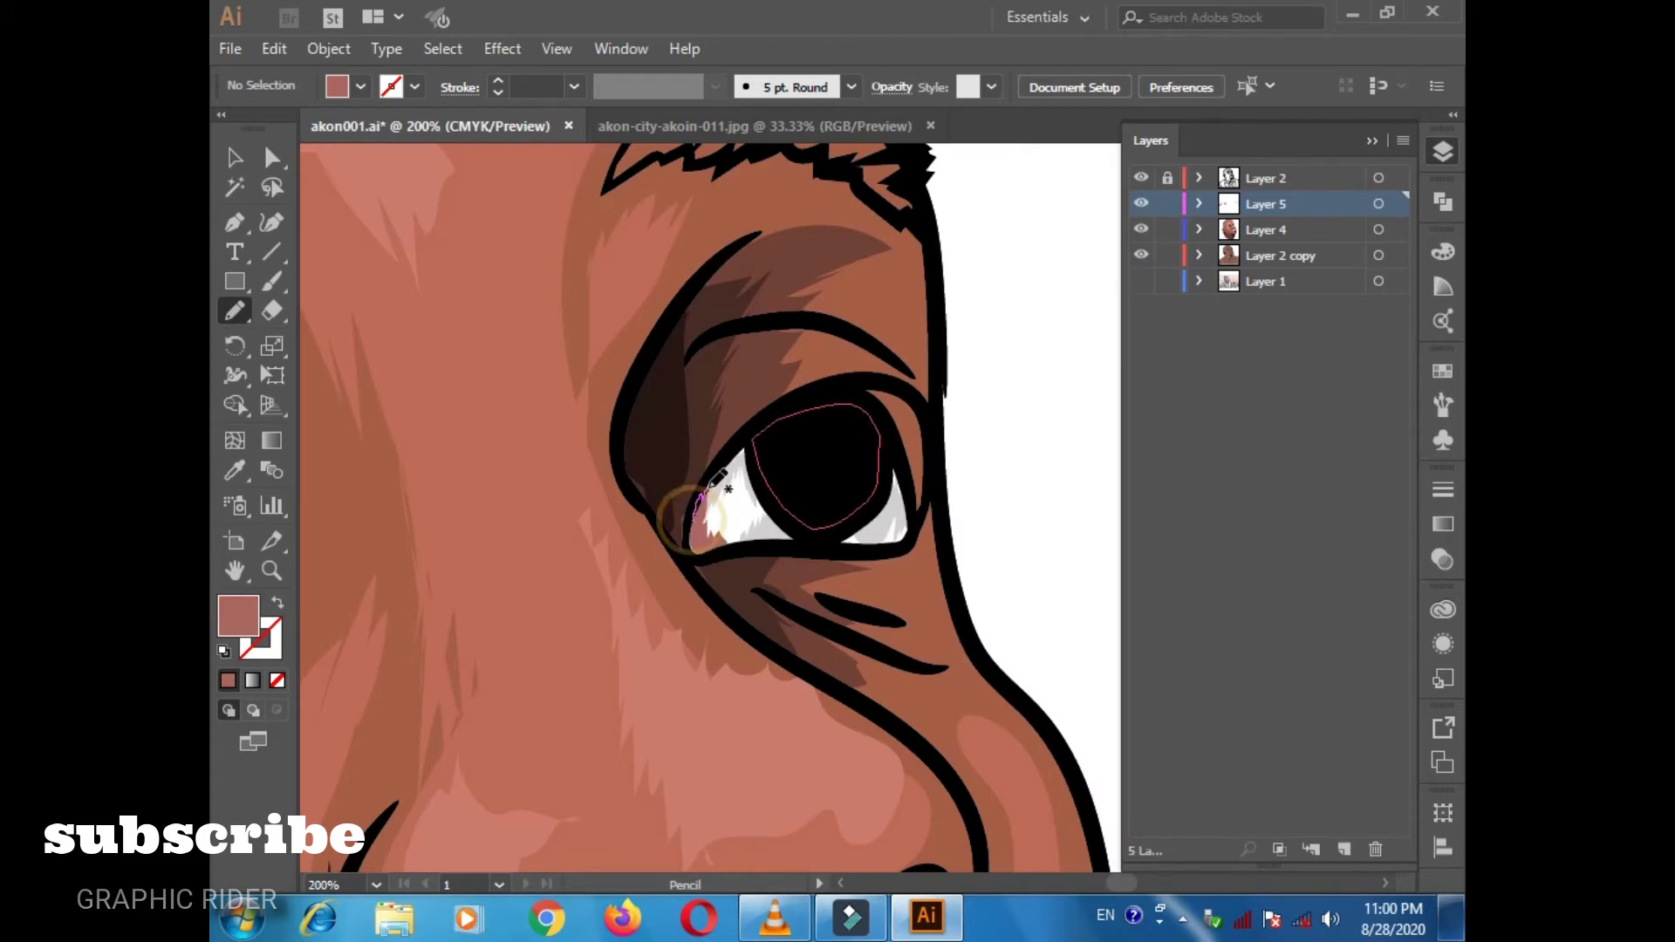
{"action": "left_click_drag", "start_coordinate": [708, 480], "coordinate": [724, 441]}
{"action": "scroll", "coordinate": [377, 625], "scroll_direction": "left", "scroll_amount": 10}
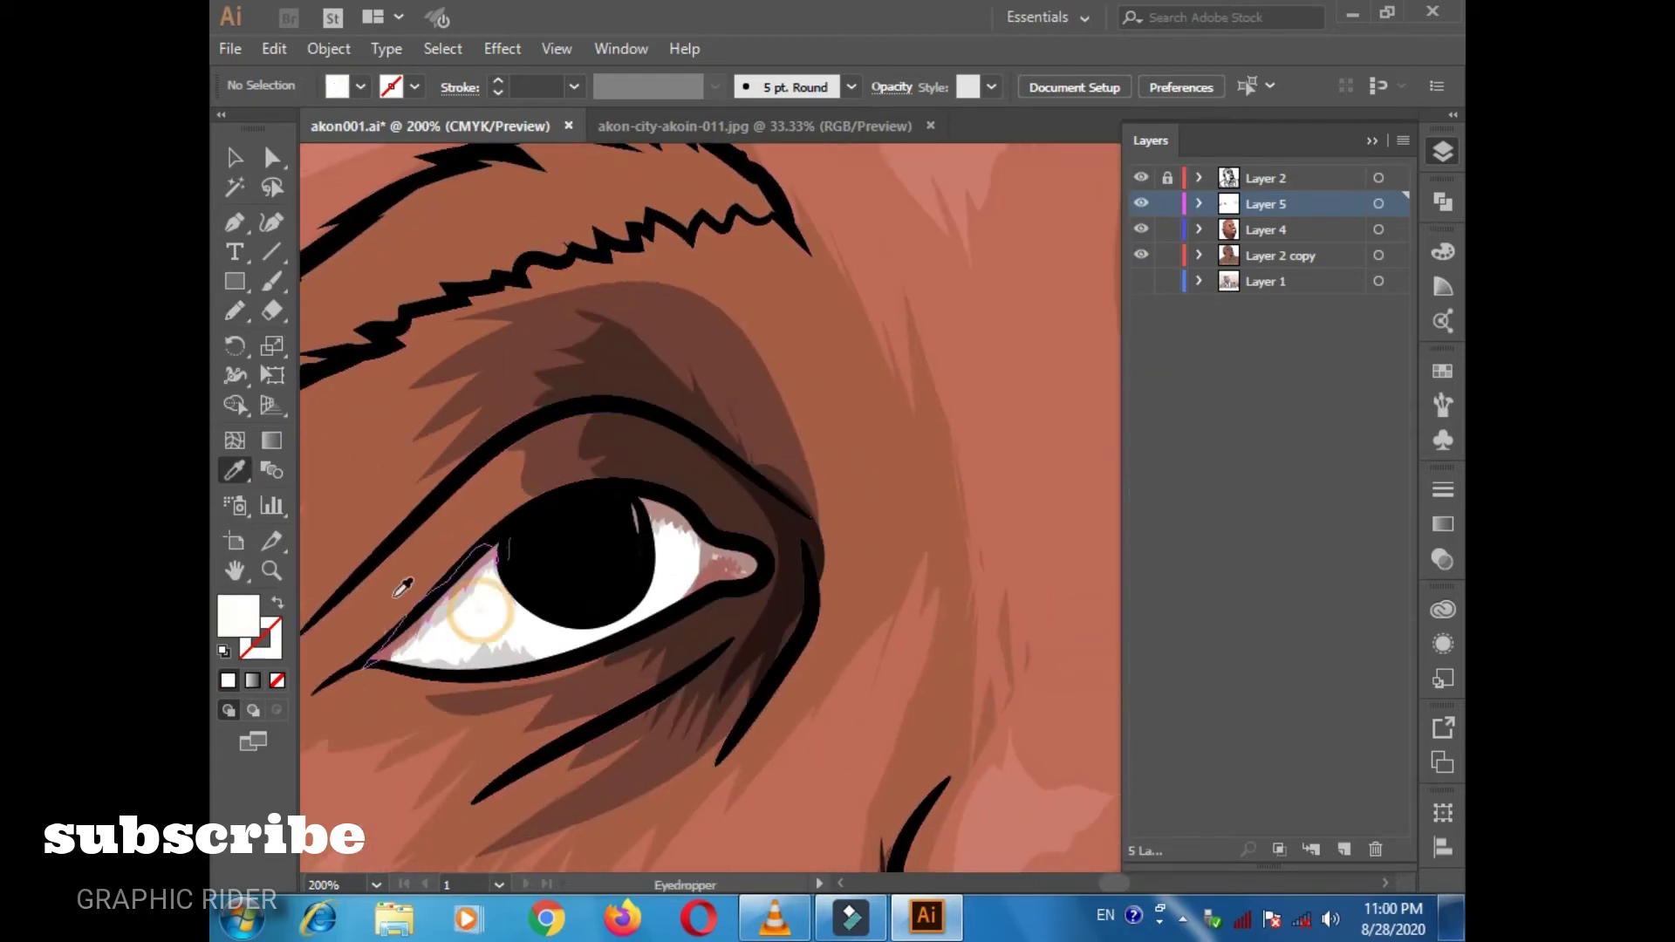
{"action": "double_click", "coordinate": [237, 616]}
{"action": "left_click", "coordinate": [1394, 452]}
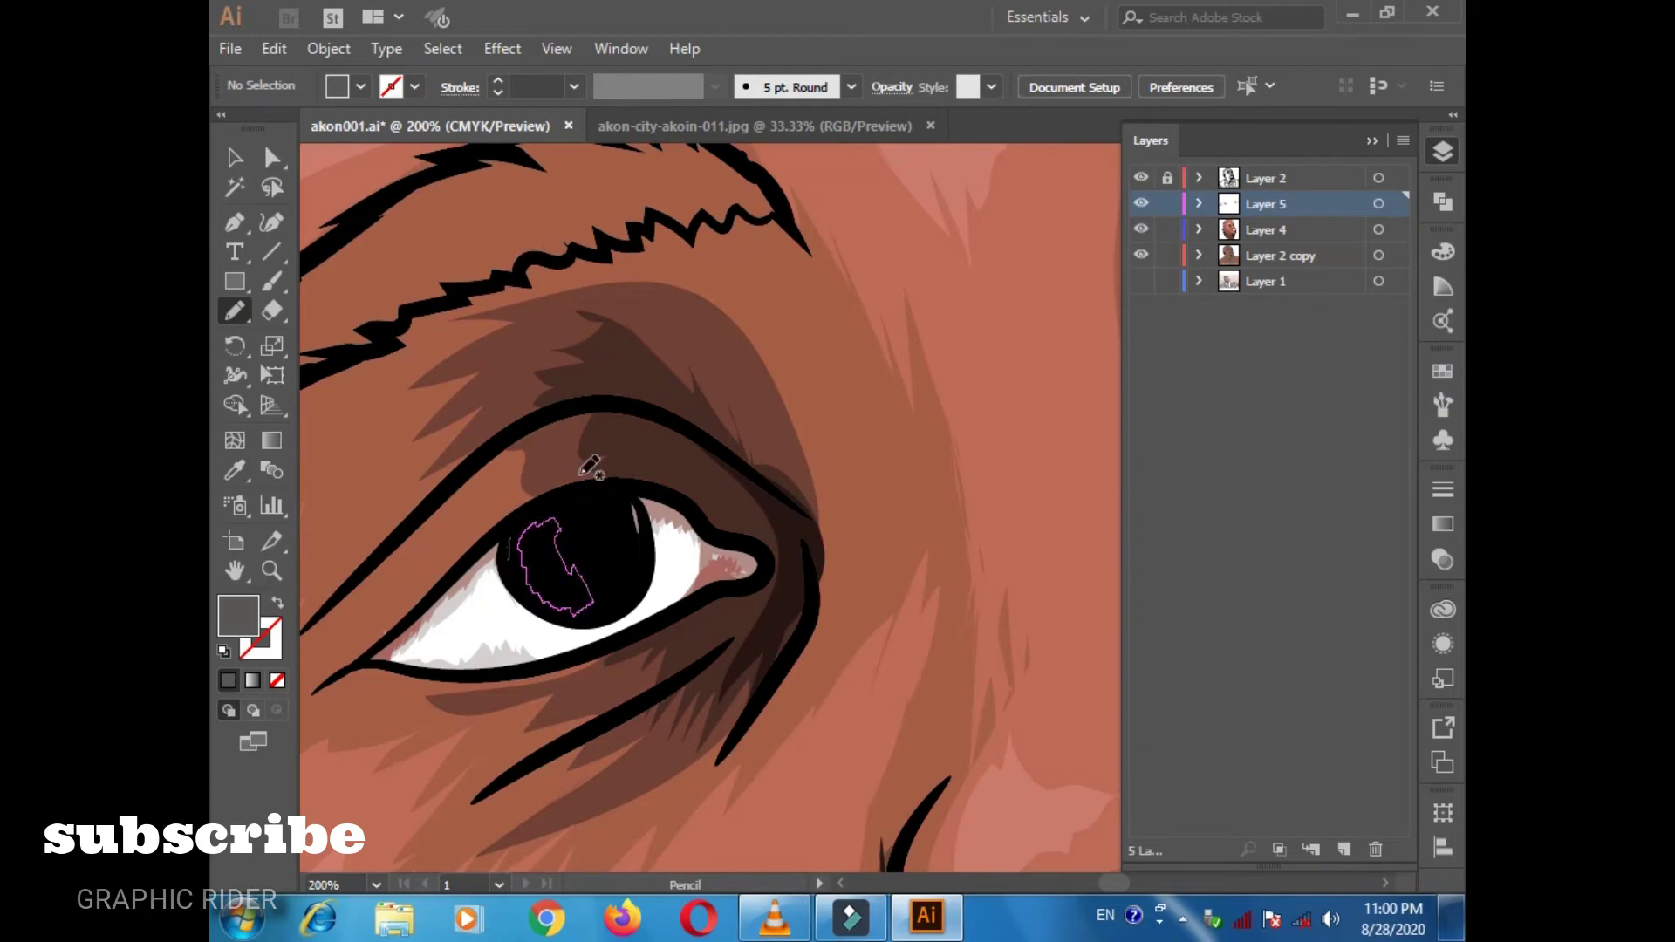
{"action": "left_click_drag", "start_coordinate": [590, 466], "coordinate": [645, 576]}
{"action": "scroll", "coordinate": [646, 576], "scroll_direction": "right", "scroll_amount": 10}
{"action": "left_click_drag", "start_coordinate": [724, 523], "coordinate": [768, 611]}
{"action": "left_click_drag", "start_coordinate": [823, 506], "coordinate": [811, 563]}
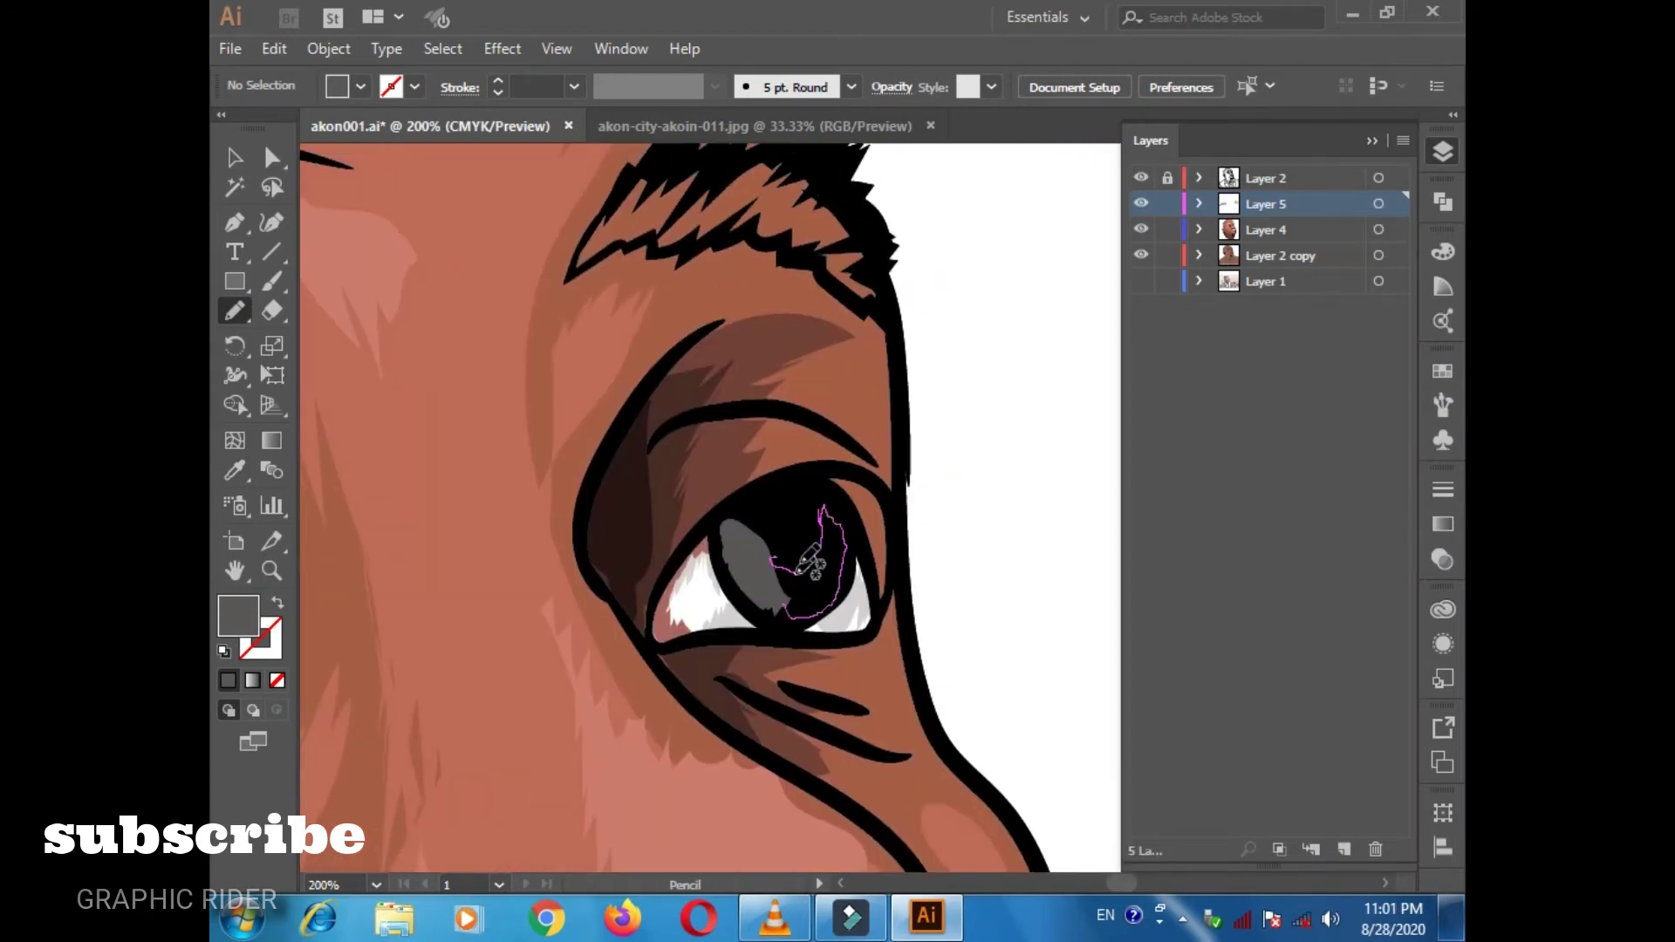
{"action": "scroll", "coordinate": [777, 359], "scroll_direction": "left", "scroll_amount": 10}
Add blue-grey shading to the iris.
{"action": "double_click", "coordinate": [237, 616]}
{"action": "left_click", "coordinate": [901, 587]}
{"action": "left_click", "coordinate": [1394, 456]}
{"action": "left_click_drag", "start_coordinate": [365, 481], "coordinate": [406, 528]}
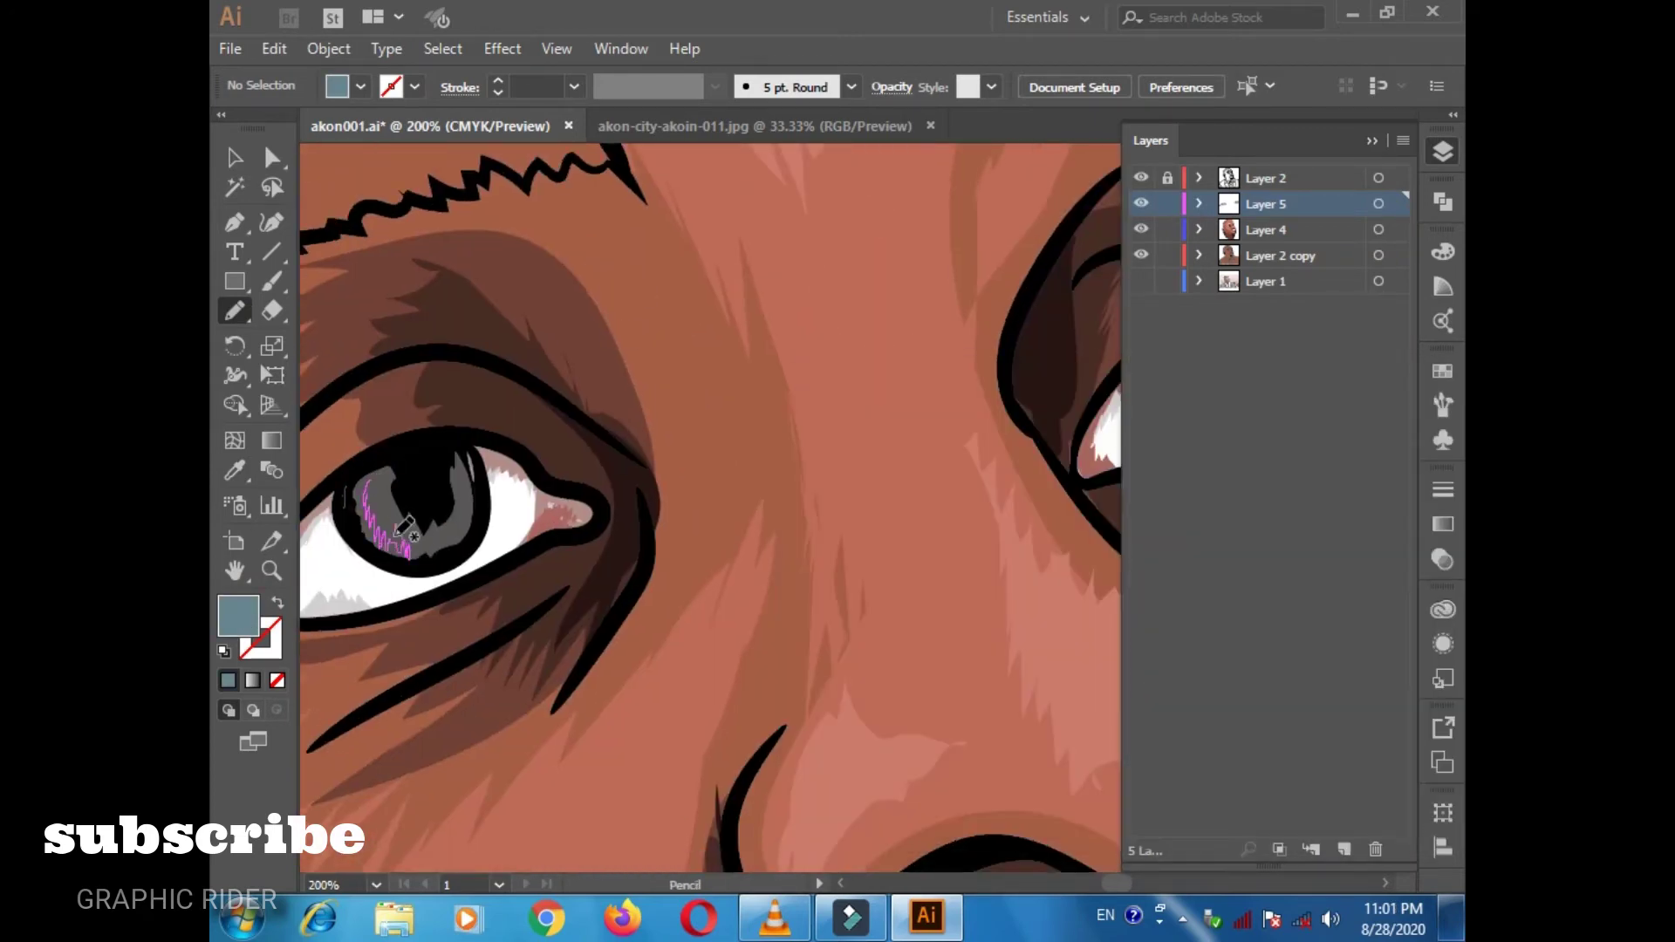
{"action": "scroll", "coordinate": [405, 528], "scroll_direction": "right", "scroll_amount": 10}
{"action": "mouse_move", "coordinate": [663, 428]}
{"action": "left_mouse_down"}
{"action": "mouse_move", "coordinate": [698, 488]}
{"action": "mouse_move", "coordinate": [534, 448]}
{"action": "mouse_move", "coordinate": [649, 403]}
{"action": "mouse_move", "coordinate": [428, 292]}
{"action": "left_mouse_up"}
Add a new layer and shade the upper lip in dark red.
{"action": "left_click", "coordinate": [1344, 849]}
{"action": "left_click", "coordinate": [235, 471]}
{"action": "left_click", "coordinate": [698, 418]}
{"action": "double_click", "coordinate": [237, 616]}
{"action": "left_click", "coordinate": [1394, 456]}
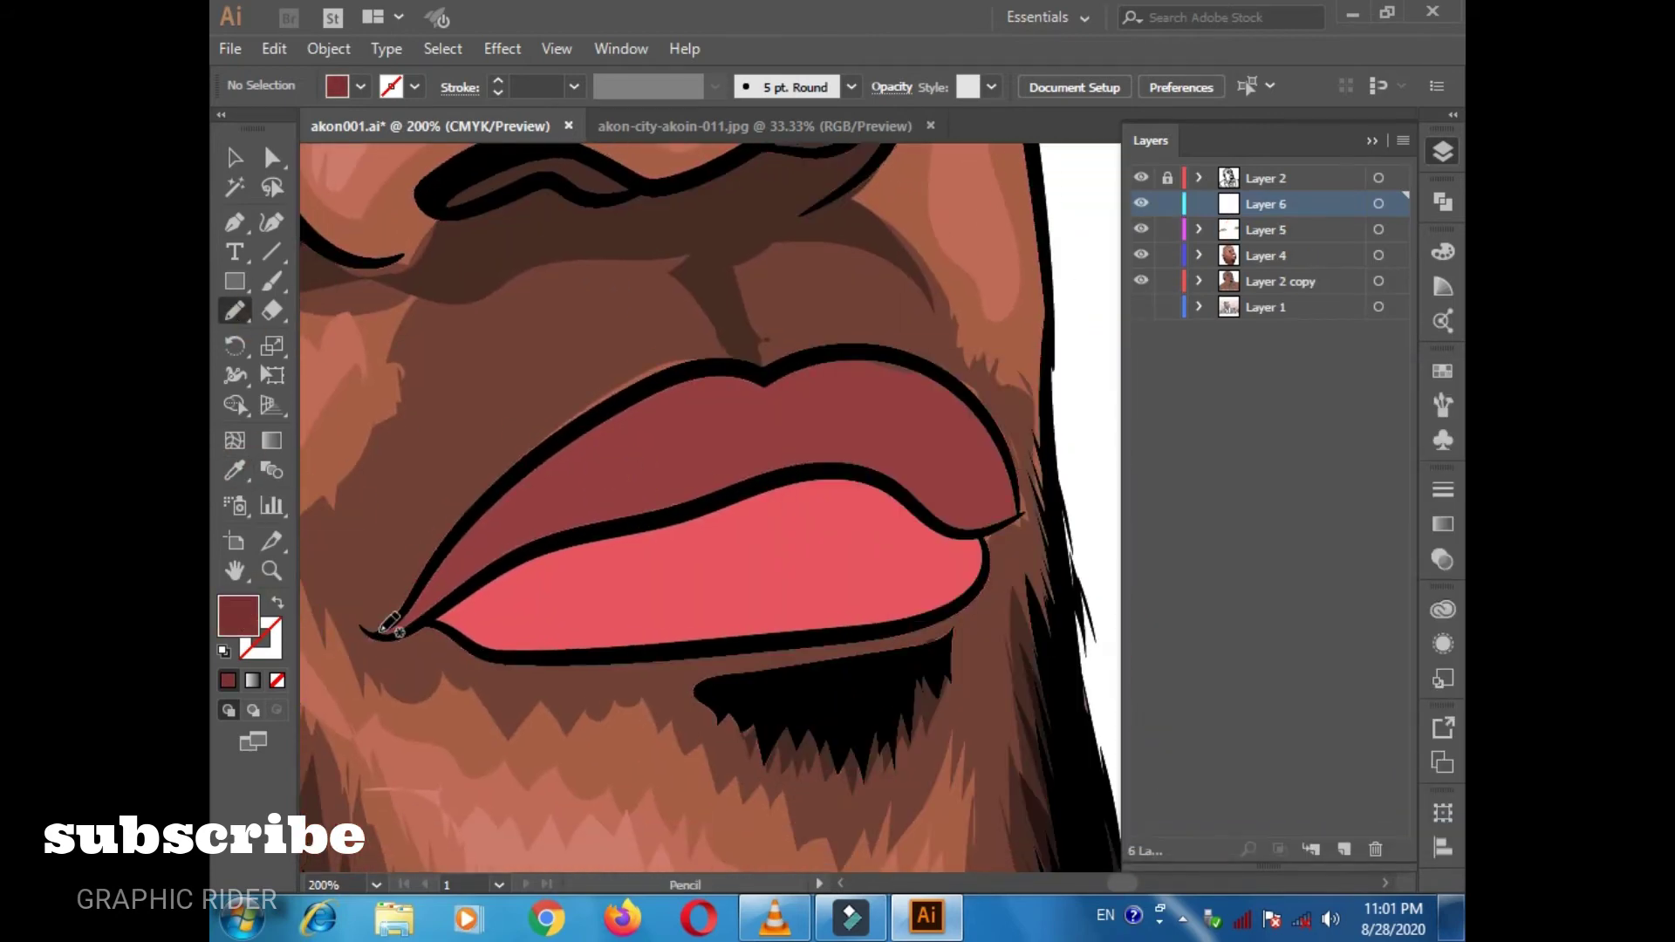
{"action": "left_click_drag", "start_coordinate": [381, 630], "coordinate": [645, 410]}
{"action": "left_click_drag", "start_coordinate": [441, 587], "coordinate": [750, 463]}
{"action": "left_click_drag", "start_coordinate": [611, 416], "coordinate": [768, 381]}
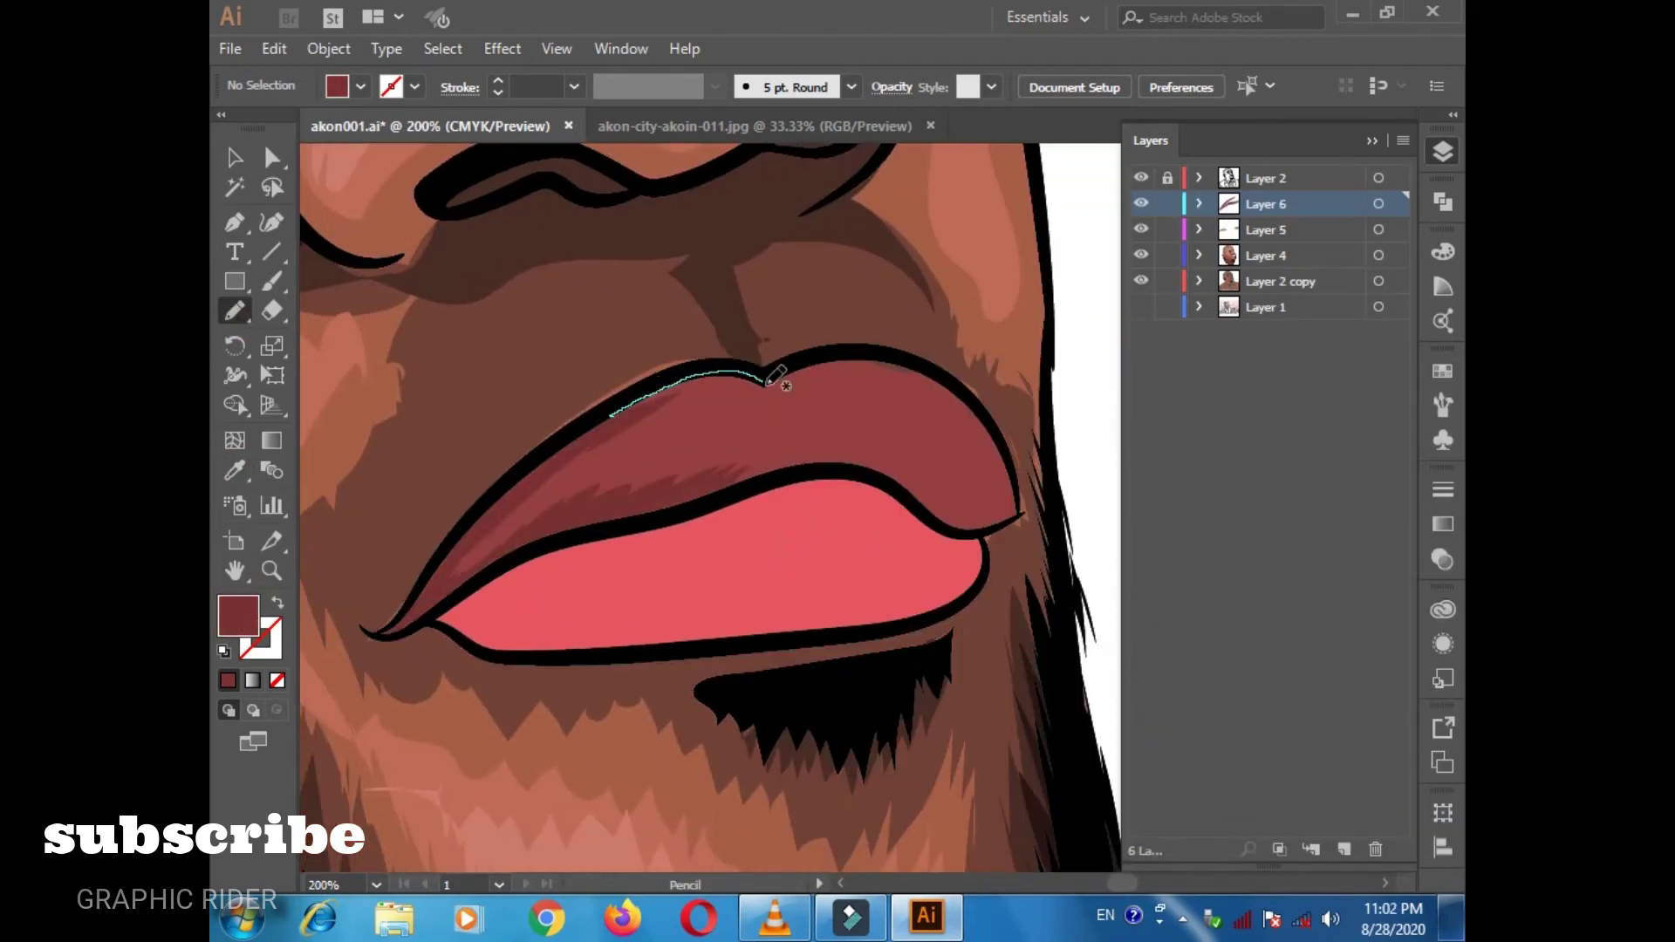
{"action": "left_click_drag", "start_coordinate": [984, 526], "coordinate": [984, 526]}
Darken the lower part of the upper lip with an adjusted red.
{"action": "double_click", "coordinate": [237, 615]}
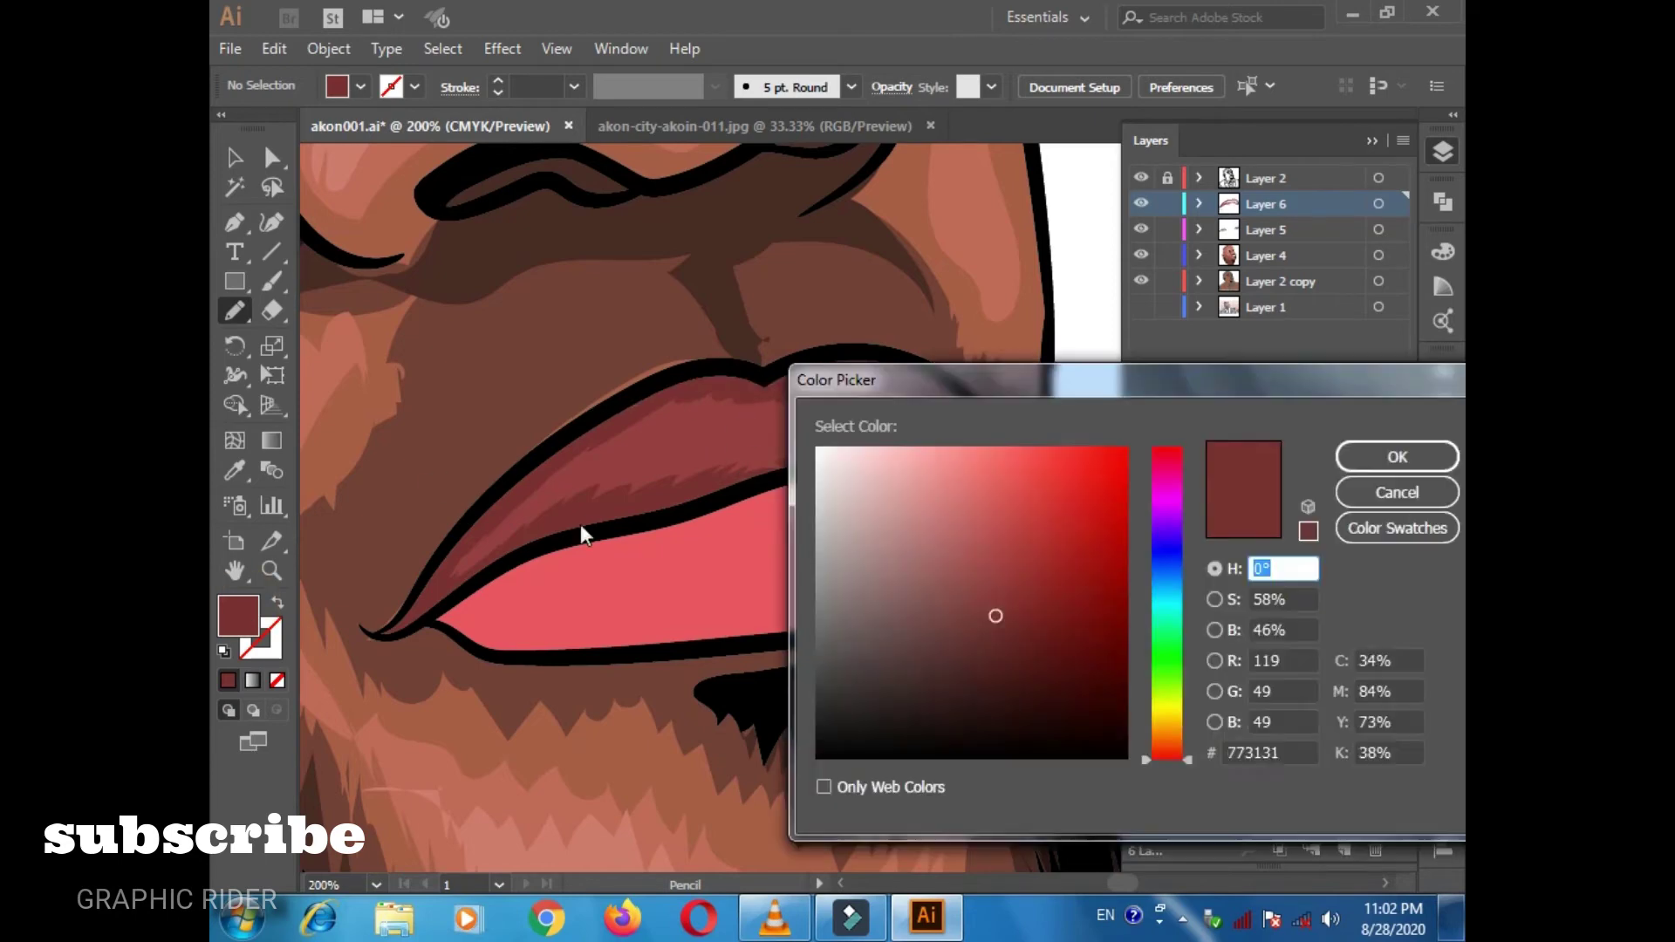
{"action": "left_click", "coordinate": [1398, 456]}
{"action": "left_click_drag", "start_coordinate": [381, 630], "coordinate": [449, 561]}
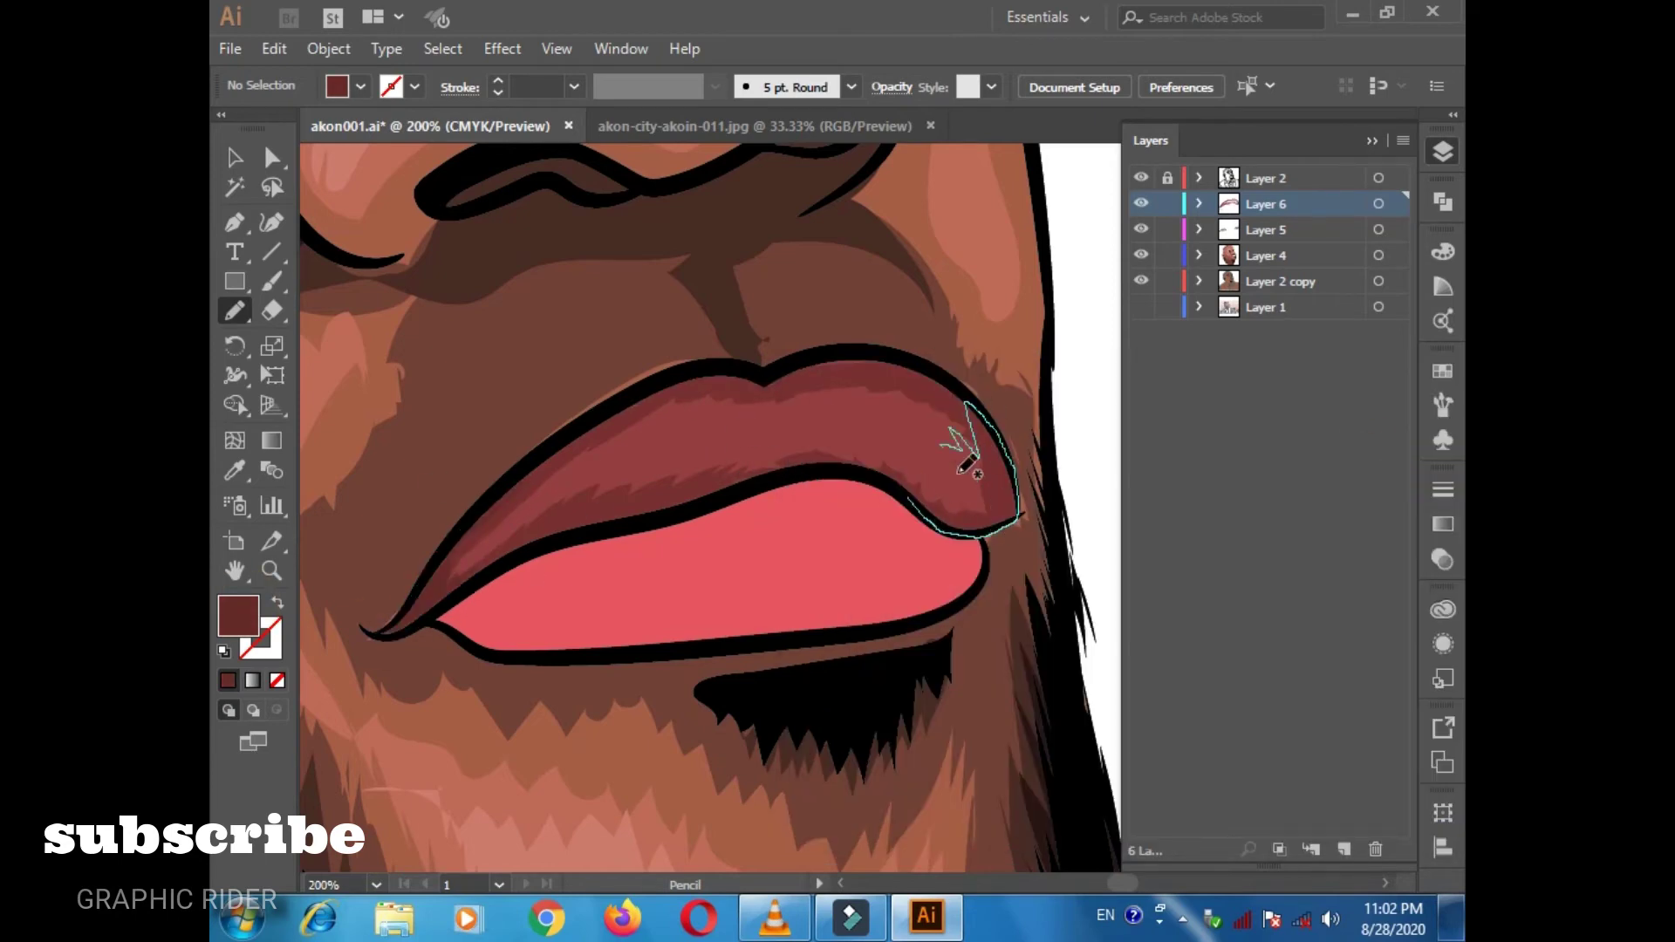
{"action": "left_click_drag", "start_coordinate": [962, 468], "coordinate": [962, 468]}
{"action": "left_click_drag", "start_coordinate": [454, 549], "coordinate": [550, 506]}
{"action": "scroll", "coordinate": [881, 526], "scroll_direction": "down", "scroll_amount": 3}
Shade the lower lip with sampled pink and darker shading on its left side.
{"action": "key", "text": "i"}
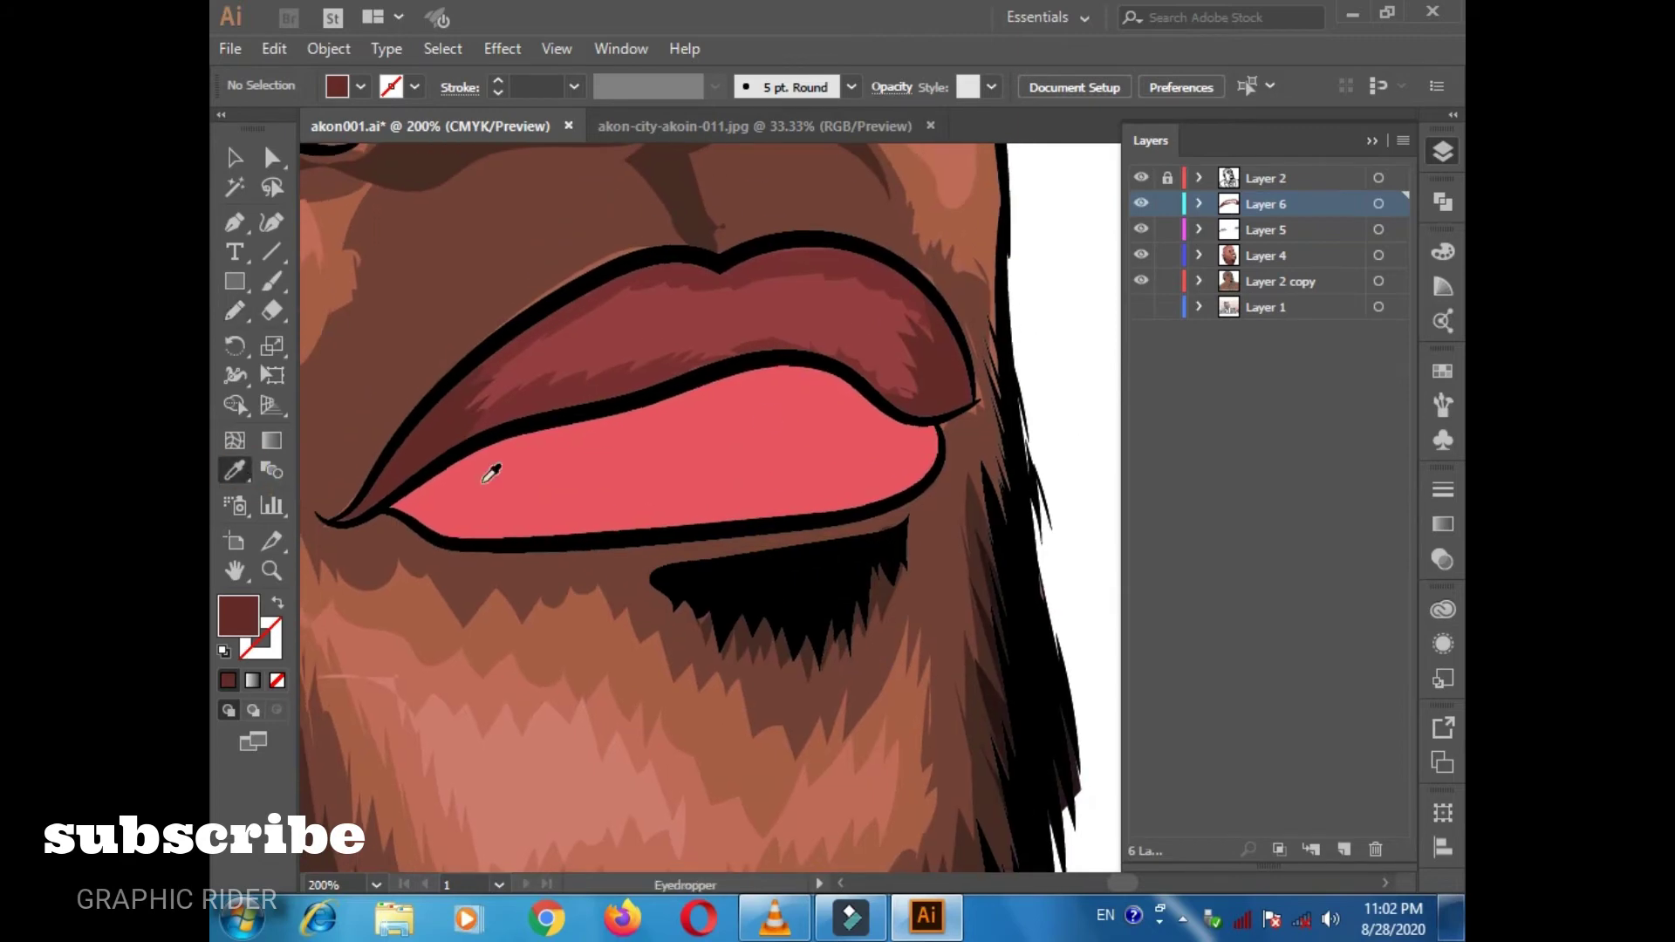
{"action": "left_click", "coordinate": [490, 472]}
{"action": "key", "text": "n"}
{"action": "left_click_drag", "start_coordinate": [392, 499], "coordinate": [475, 541]}
{"action": "mouse_move", "coordinate": [456, 546]}
{"action": "left_mouse_down"}
{"action": "mouse_move", "coordinate": [888, 502]}
{"action": "mouse_move", "coordinate": [907, 455]}
{"action": "left_mouse_up"}
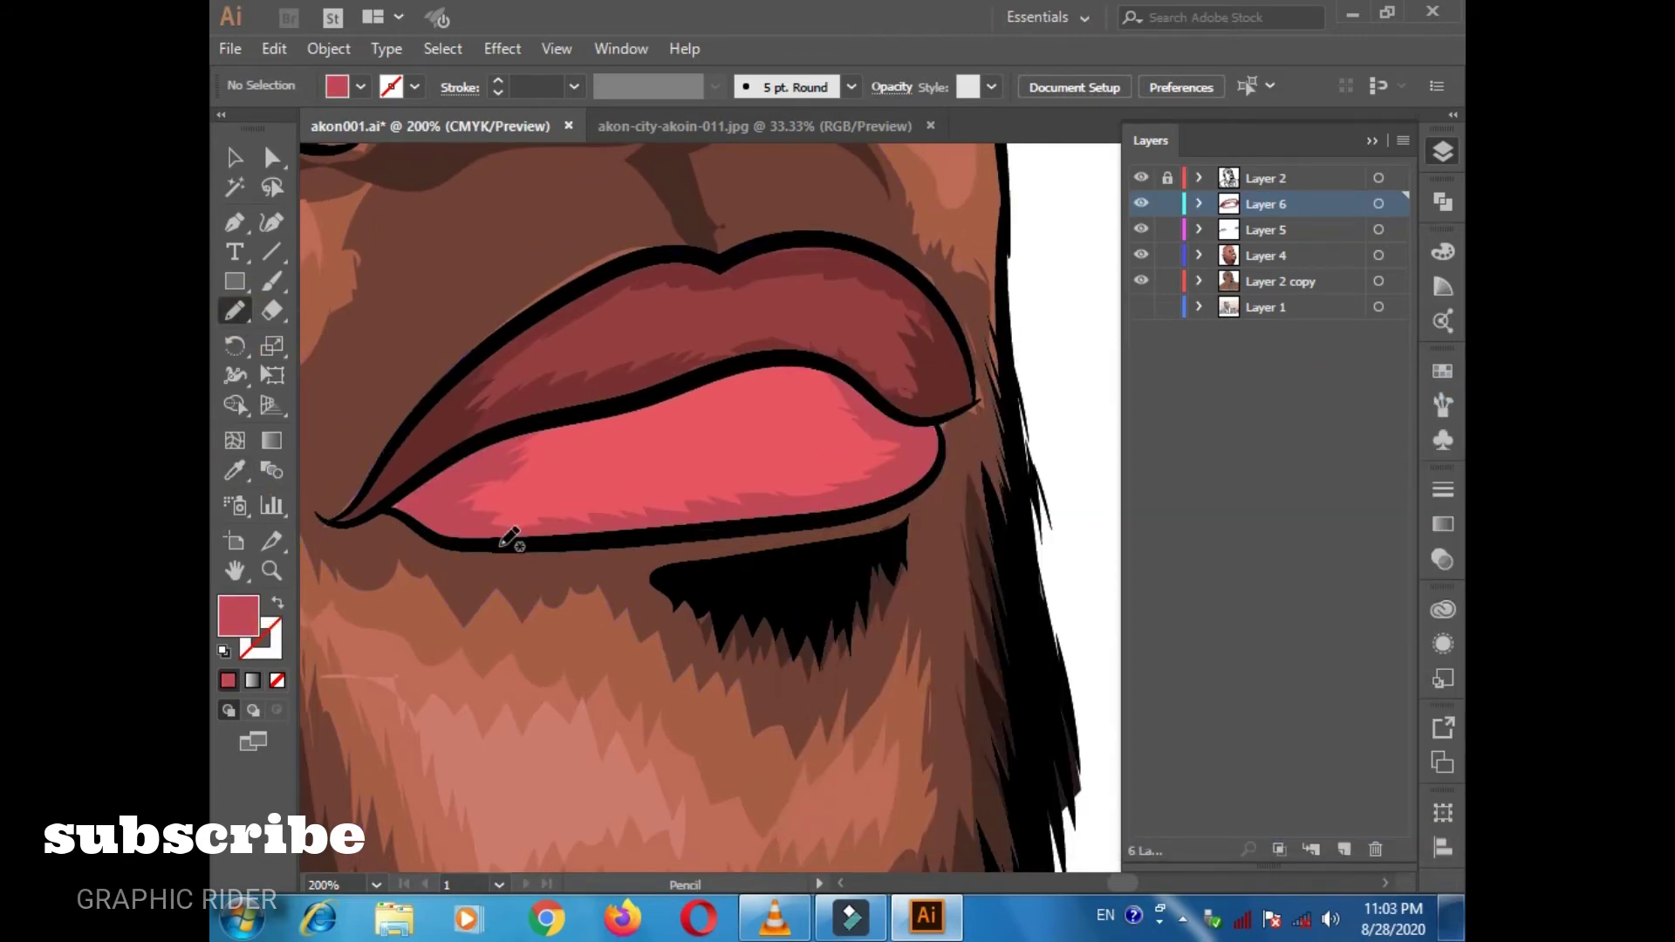
{"action": "double_click", "coordinate": [237, 616]}
{"action": "left_click", "coordinate": [1394, 453]}
{"action": "mouse_move", "coordinate": [384, 504]}
{"action": "left_mouse_down"}
{"action": "mouse_move", "coordinate": [462, 452]}
{"action": "mouse_move", "coordinate": [470, 541]}
{"action": "left_mouse_up"}
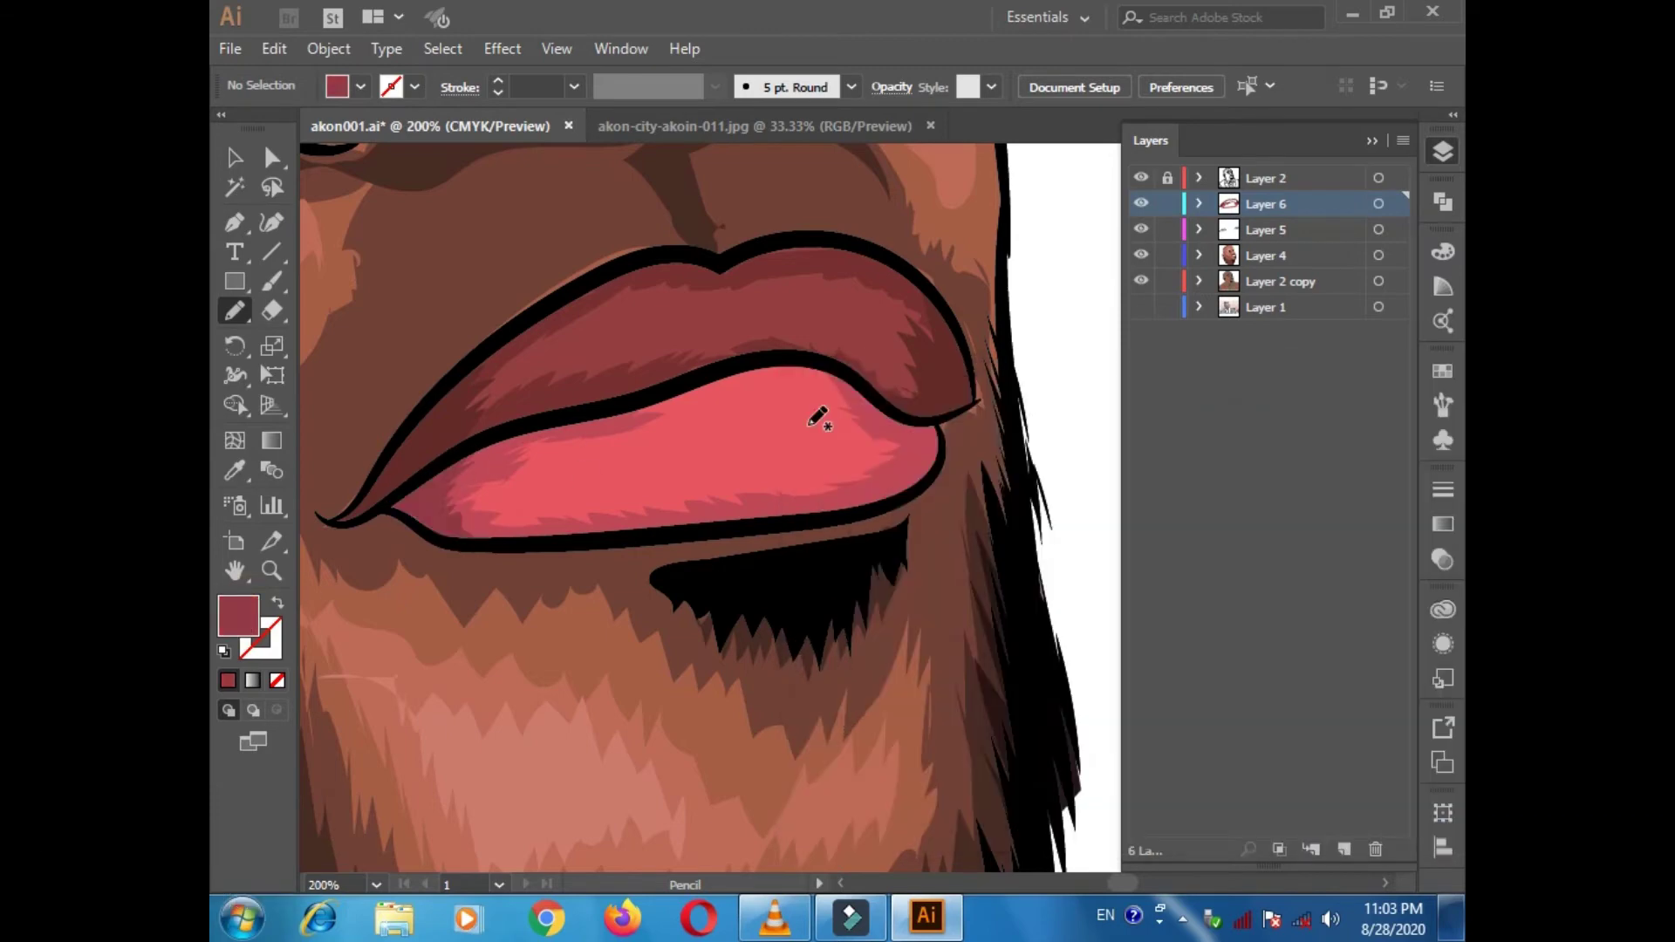
Draw dark brown shadows under the lower lip and below the nose.
{"action": "double_click", "coordinate": [237, 616]}
{"action": "key", "text": "Return"}
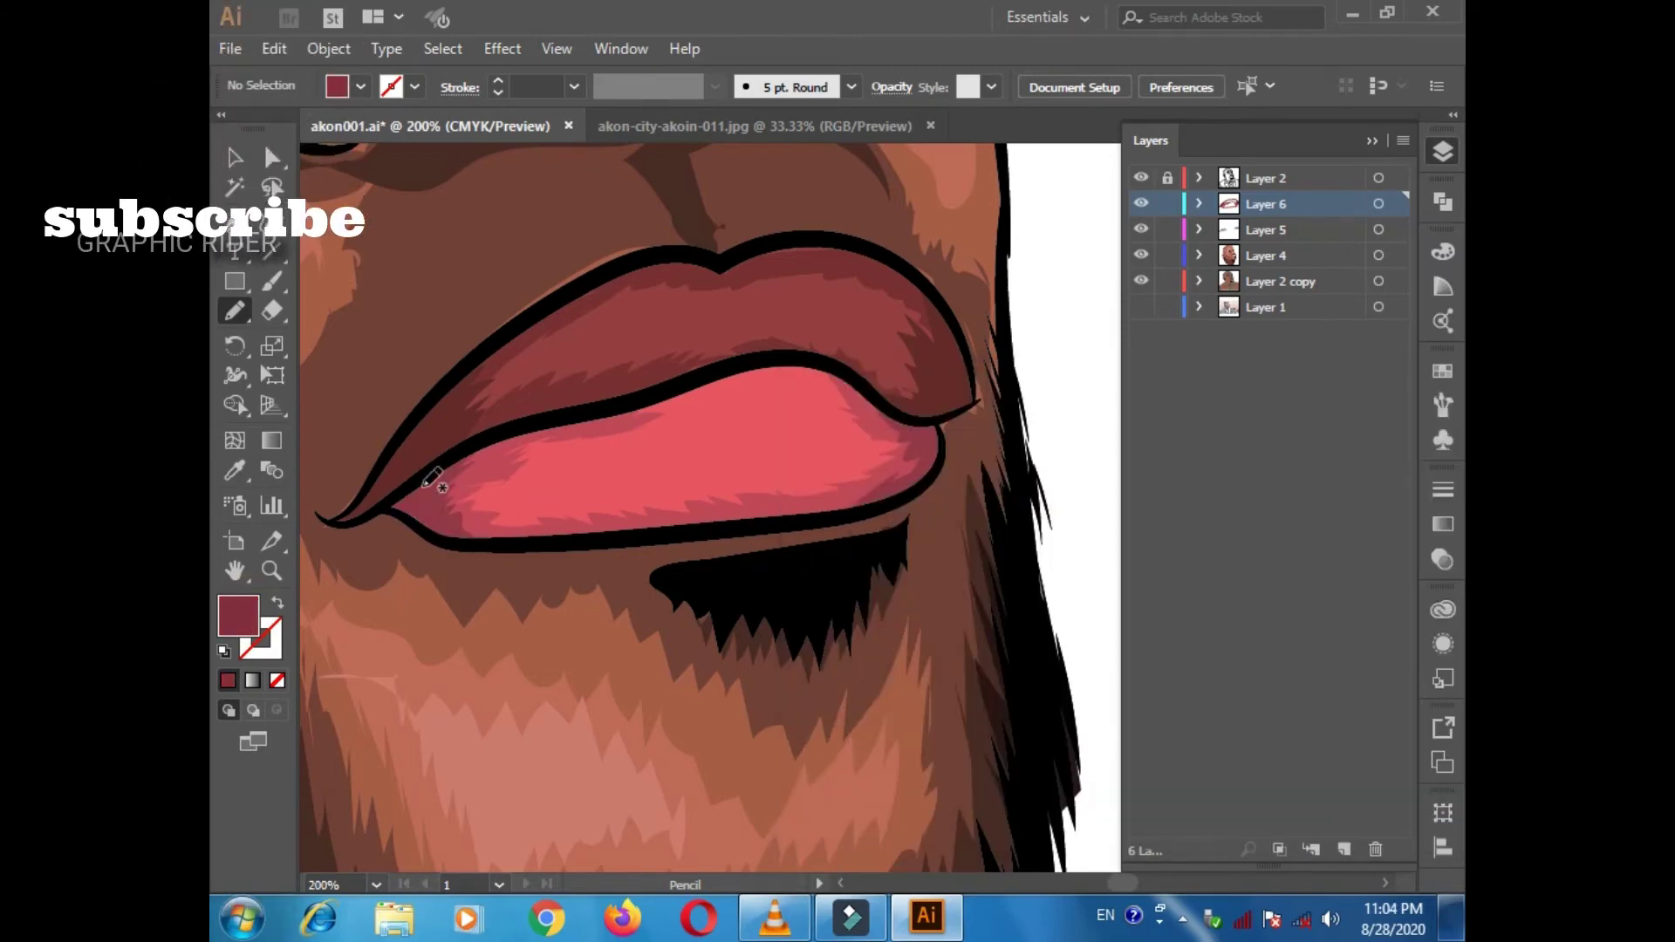
{"action": "double_click", "coordinate": [237, 616]}
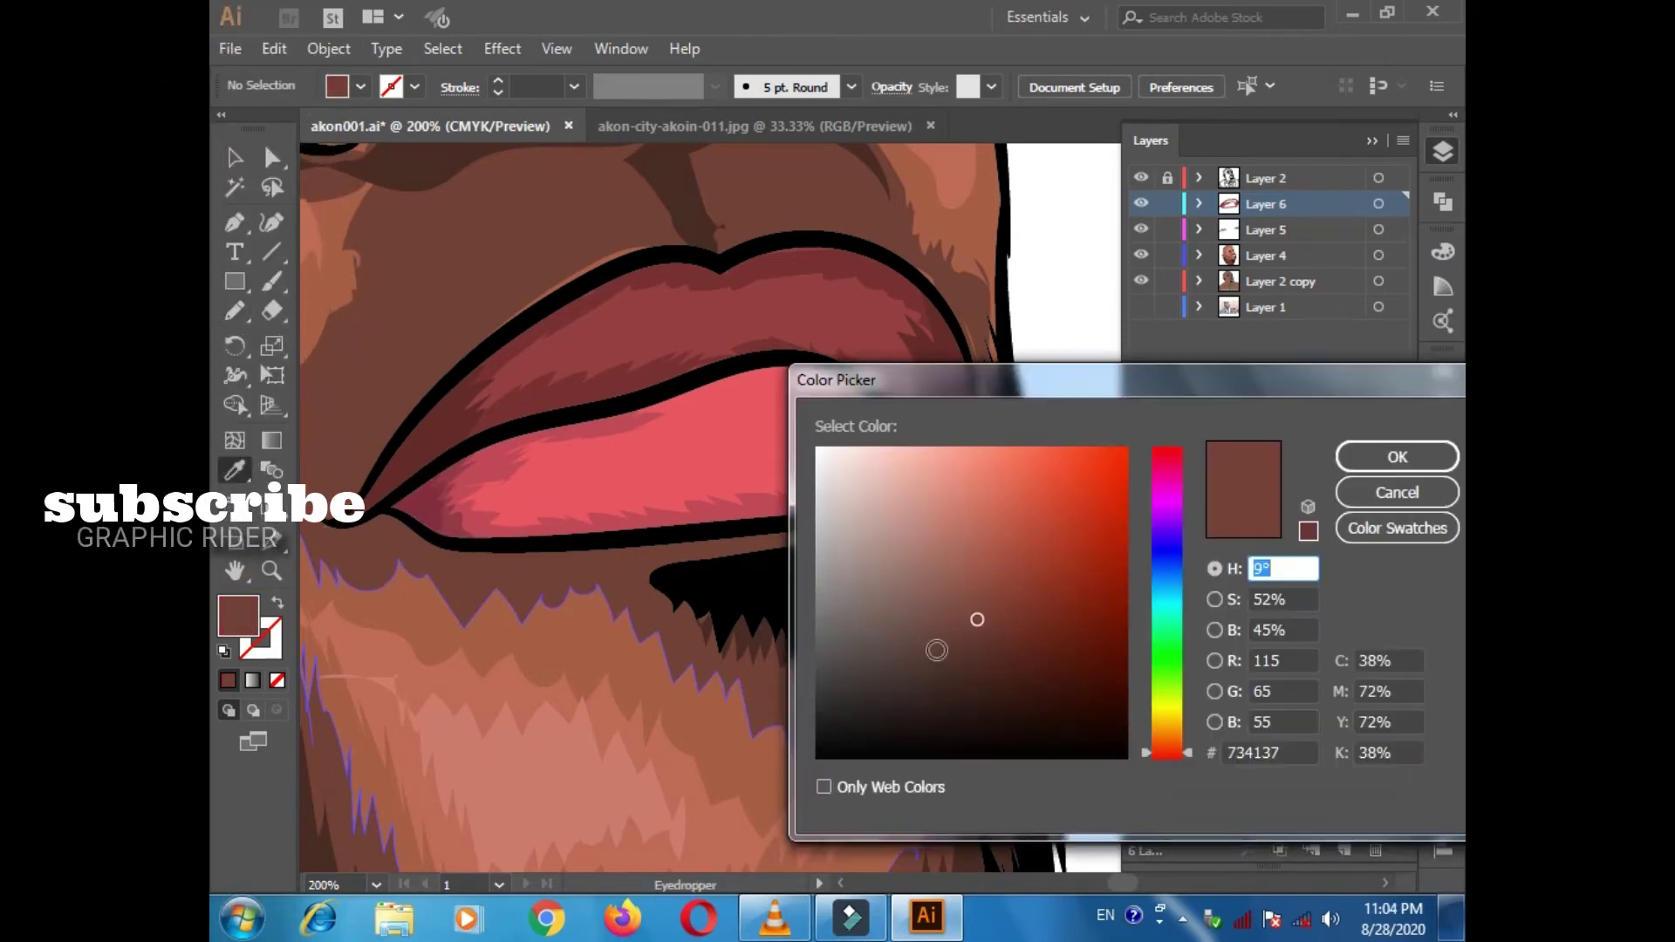
{"action": "left_click", "coordinate": [1395, 454]}
{"action": "left_click_drag", "start_coordinate": [534, 439], "coordinate": [843, 496]}
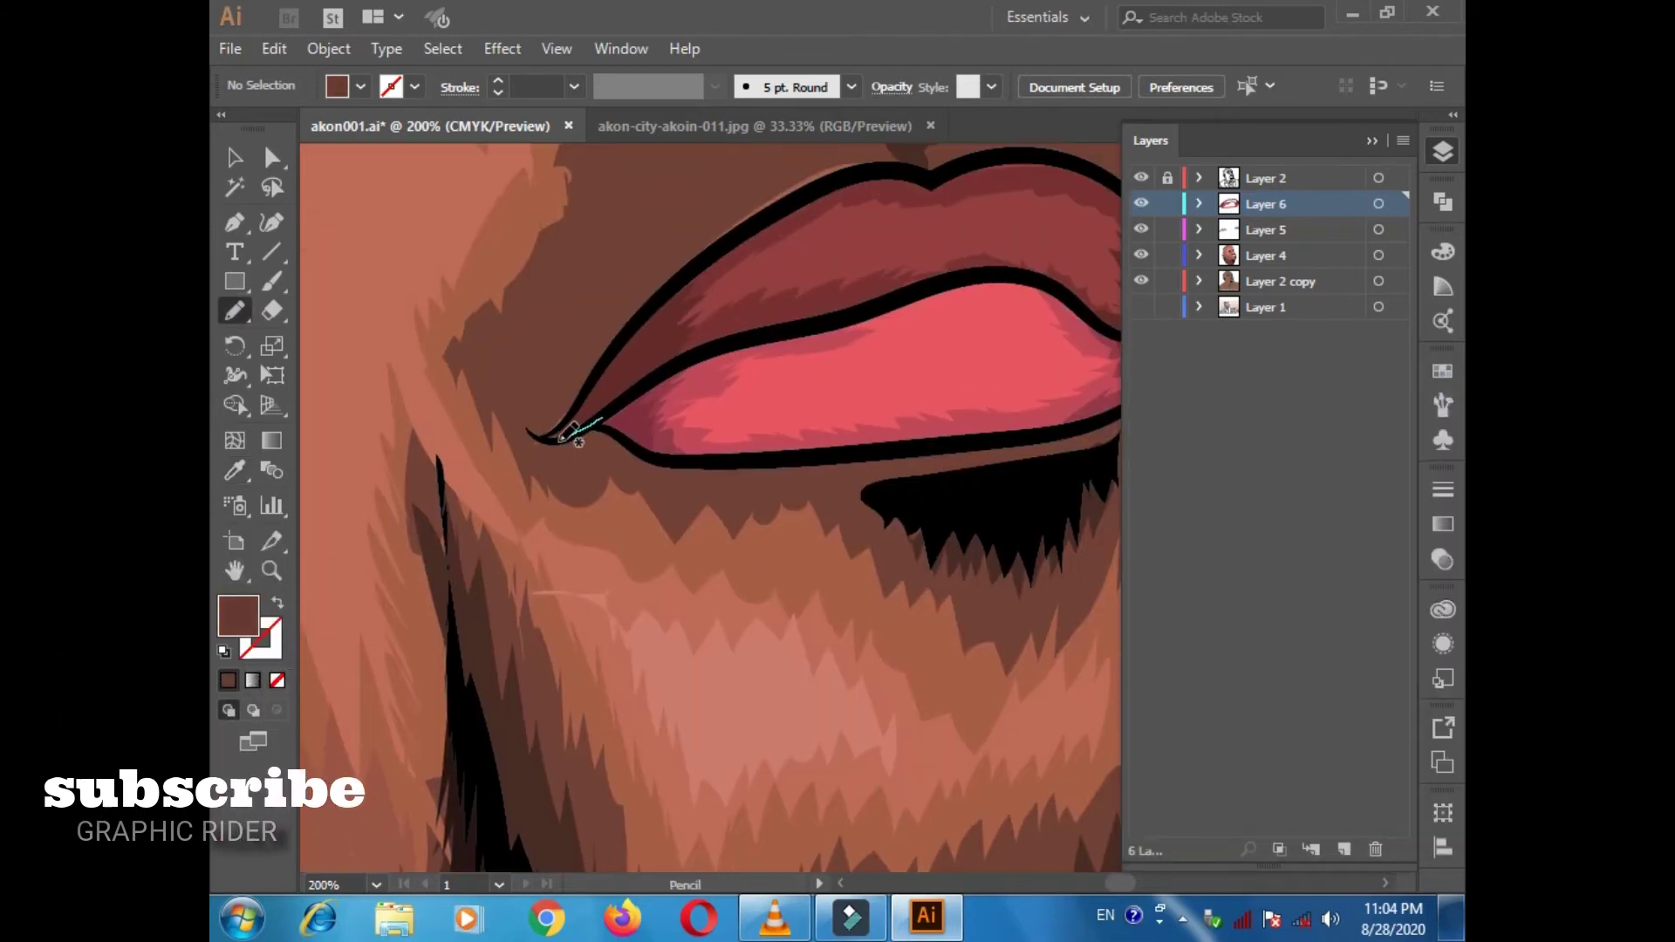
{"action": "left_click_drag", "start_coordinate": [607, 416], "coordinate": [608, 418]}
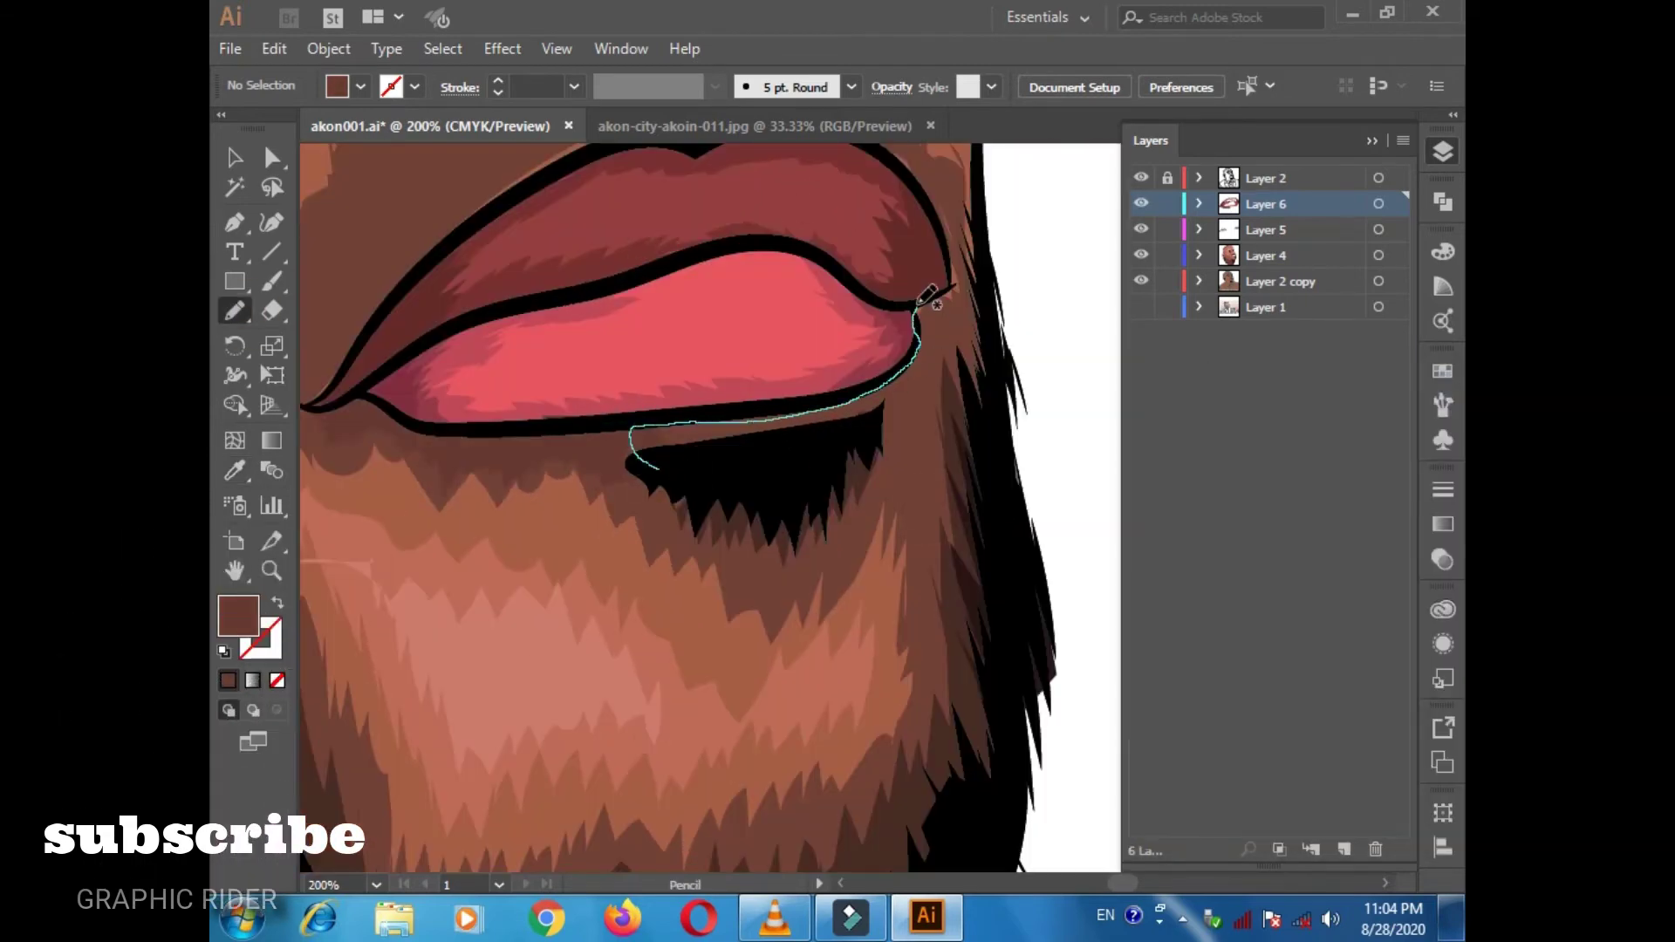
{"action": "left_click_drag", "start_coordinate": [933, 296], "coordinate": [767, 410]}
{"action": "mouse_move", "coordinate": [554, 703]}
{"action": "left_mouse_down"}
{"action": "mouse_move", "coordinate": [760, 527]}
{"action": "mouse_move", "coordinate": [530, 580]}
{"action": "left_mouse_up"}
{"action": "mouse_move", "coordinate": [689, 375]}
{"action": "left_mouse_down"}
{"action": "mouse_move", "coordinate": [852, 389]}
{"action": "mouse_move", "coordinate": [796, 493]}
{"action": "left_mouse_up"}
Add a light pink highlight on the lower lip and darker red on the upper lip.
{"action": "double_click", "coordinate": [238, 616]}
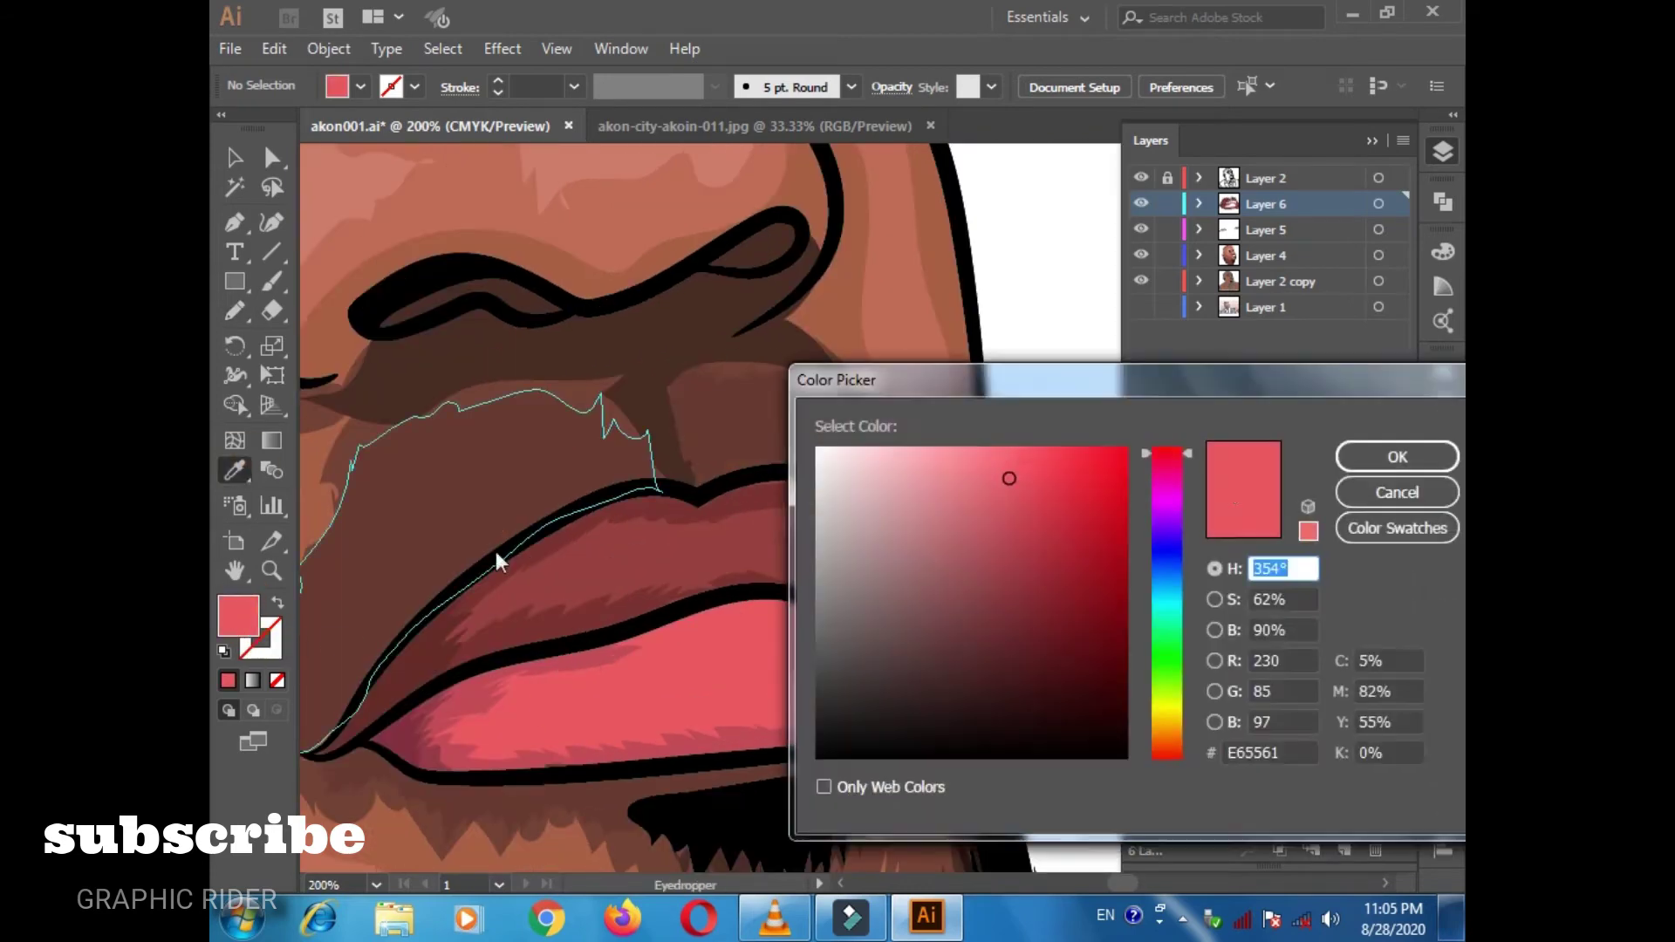
{"action": "left_click", "coordinate": [1395, 457]}
{"action": "scroll", "coordinate": [598, 422], "scroll_direction": "down", "scroll_amount": 5}
{"action": "mouse_move", "coordinate": [598, 422]}
{"action": "left_mouse_down"}
{"action": "mouse_move", "coordinate": [824, 388]}
{"action": "mouse_move", "coordinate": [955, 642]}
{"action": "left_mouse_up"}
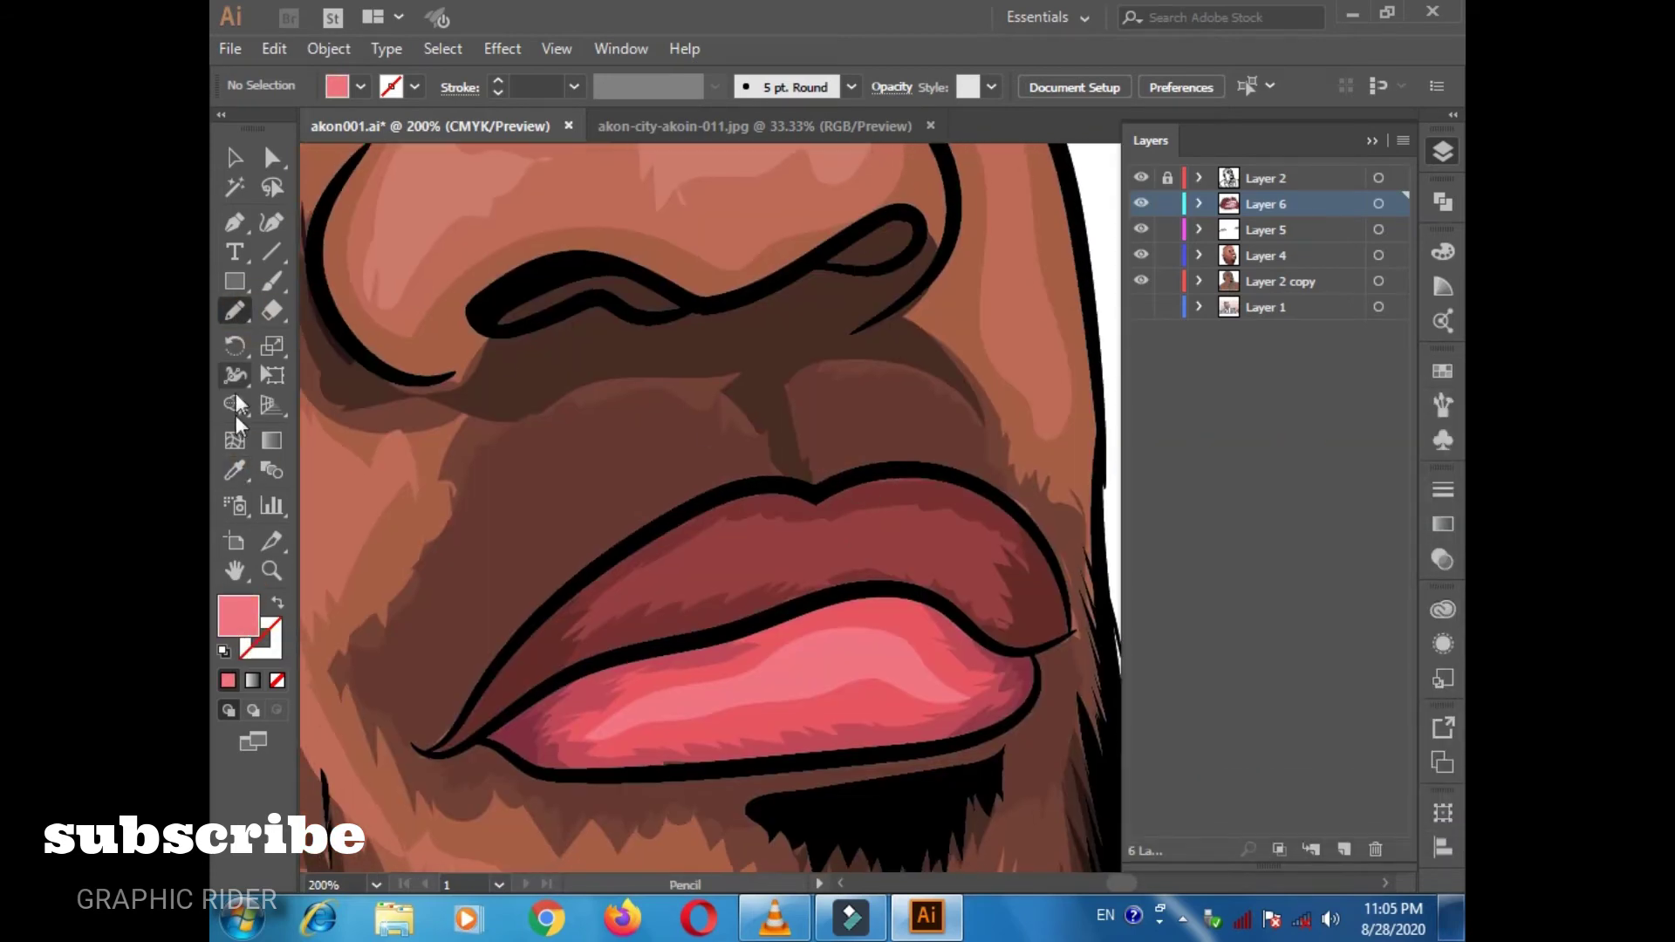
{"action": "double_click", "coordinate": [238, 616]}
{"action": "left_click", "coordinate": [1395, 457]}
{"action": "left_click_drag", "start_coordinate": [638, 577], "coordinate": [852, 546]}
{"action": "scroll", "coordinate": [853, 546], "scroll_direction": "down", "scroll_amount": 4}
{"action": "scroll", "coordinate": [863, 518], "scroll_direction": "down", "scroll_amount": 1}
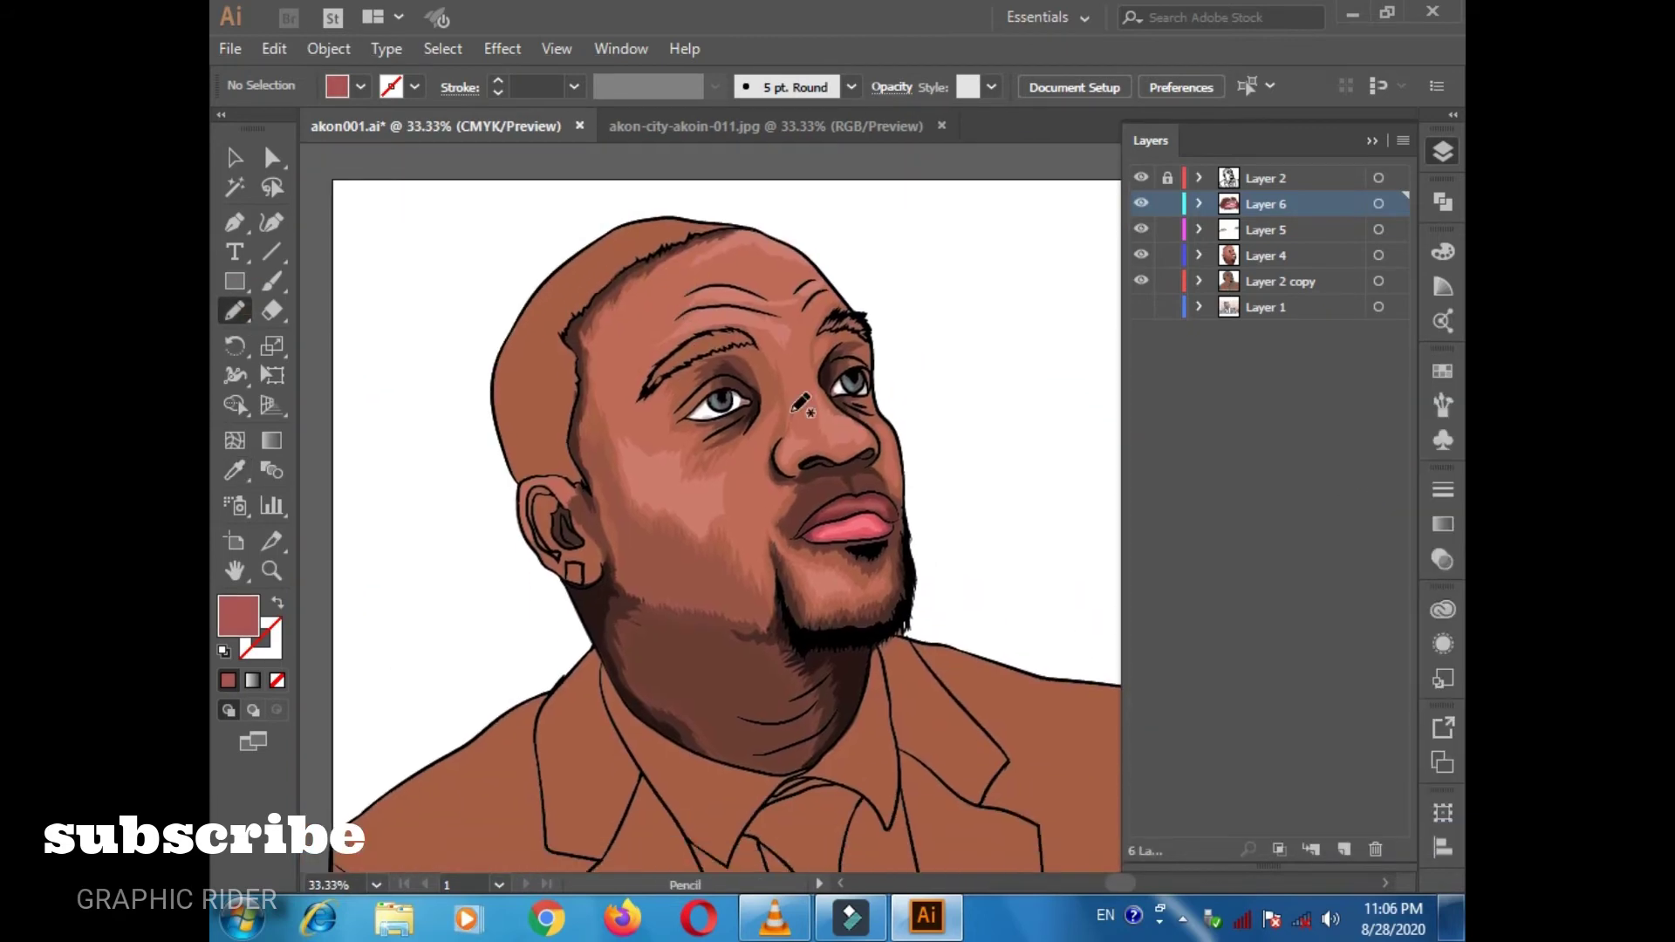
Compare the lip shading, add a new layer for the hair, and save.
{"action": "left_click", "coordinate": [1139, 203]}
{"action": "left_click", "coordinate": [1139, 203]}
{"action": "left_click", "coordinate": [1343, 849]}
{"action": "key", "text": "ctrl+s"}
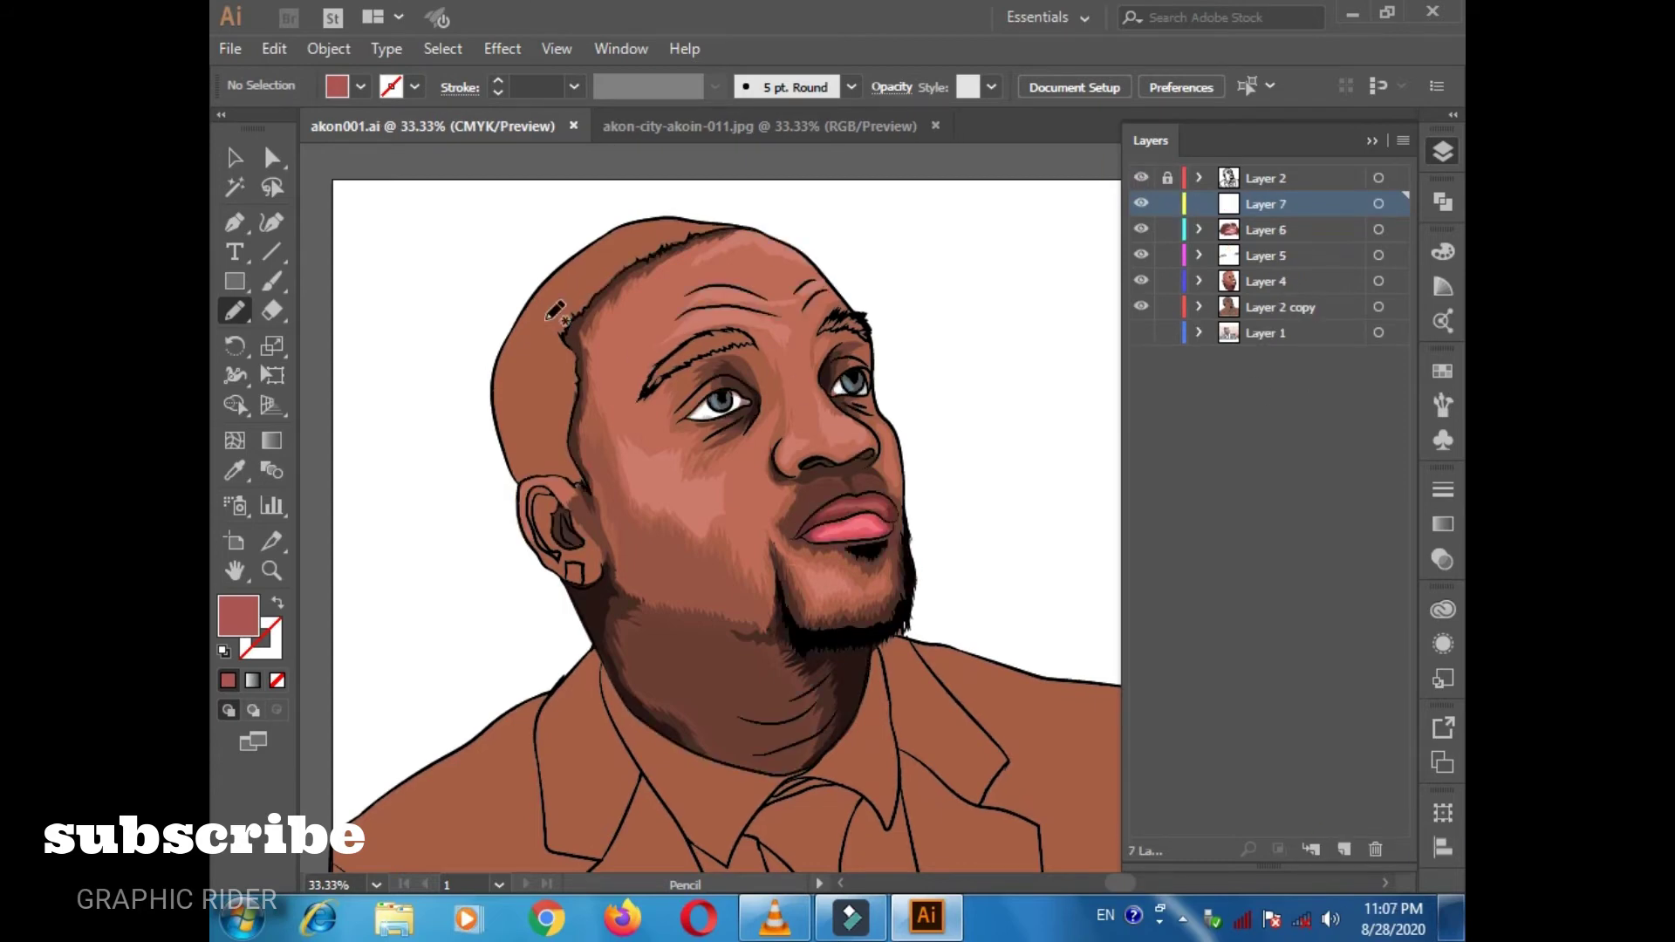
{"action": "scroll", "coordinate": [583, 404], "scroll_direction": "up", "scroll_amount": 2}
{"action": "left_click", "coordinate": [828, 132]}
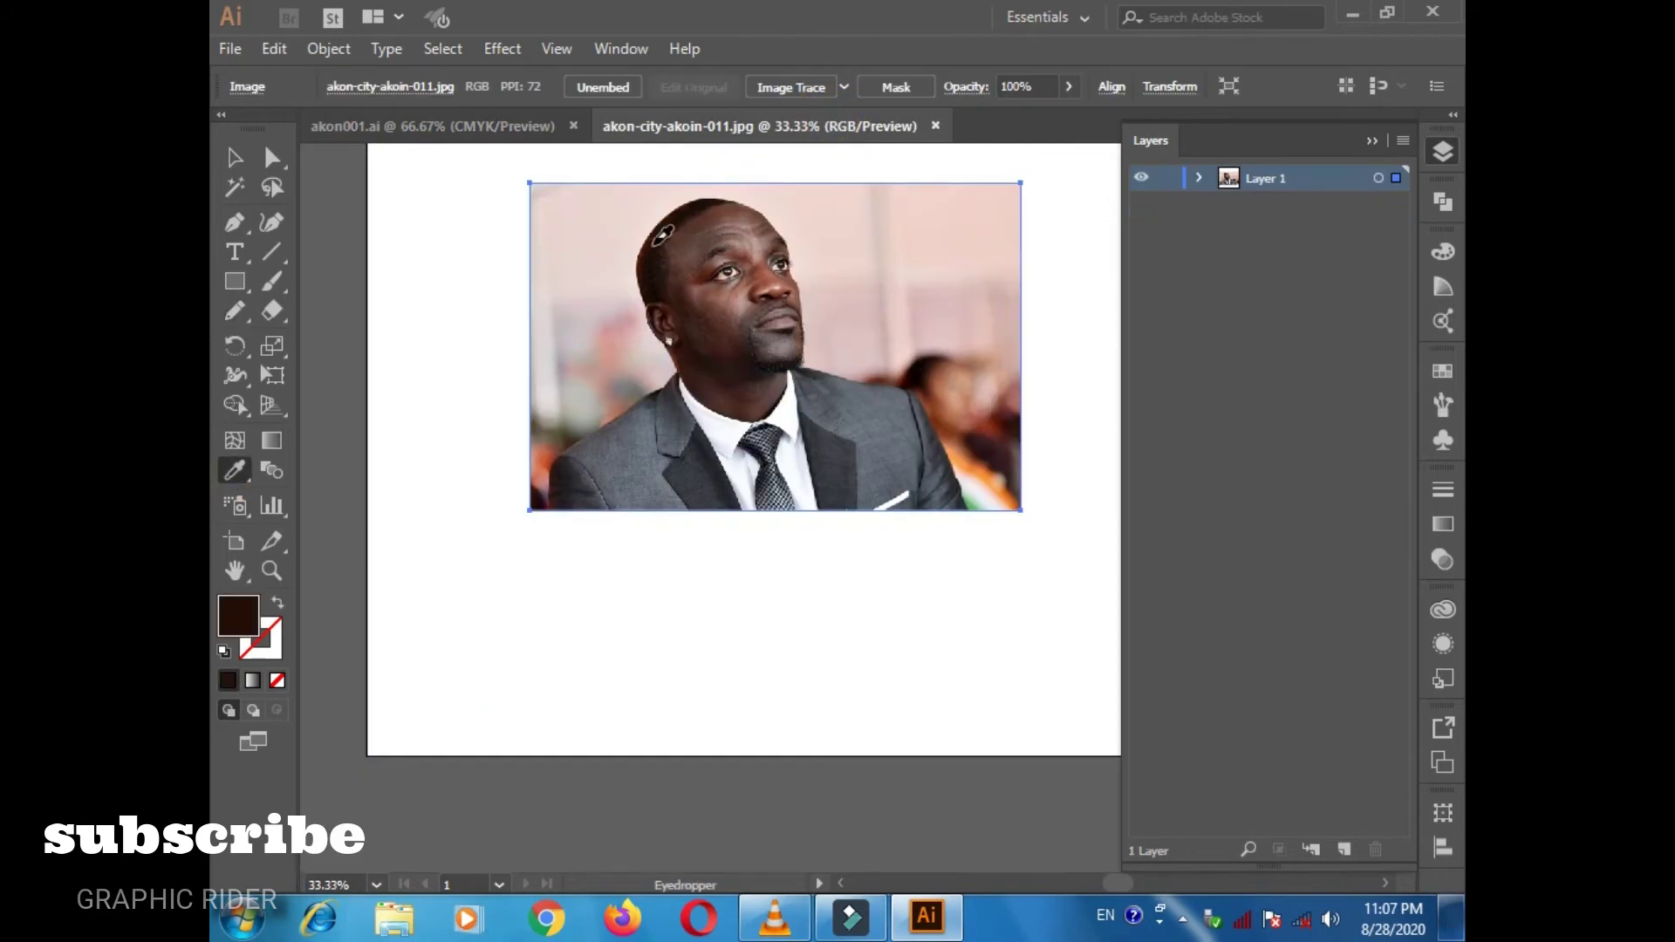
{"action": "left_click", "coordinate": [342, 126]}
Draw near-black (231F20) hair along the hairline, side of head and a sideburn.
{"action": "key", "text": "i"}
{"action": "left_click", "coordinate": [615, 322]}
{"action": "double_click", "coordinate": [239, 615]}
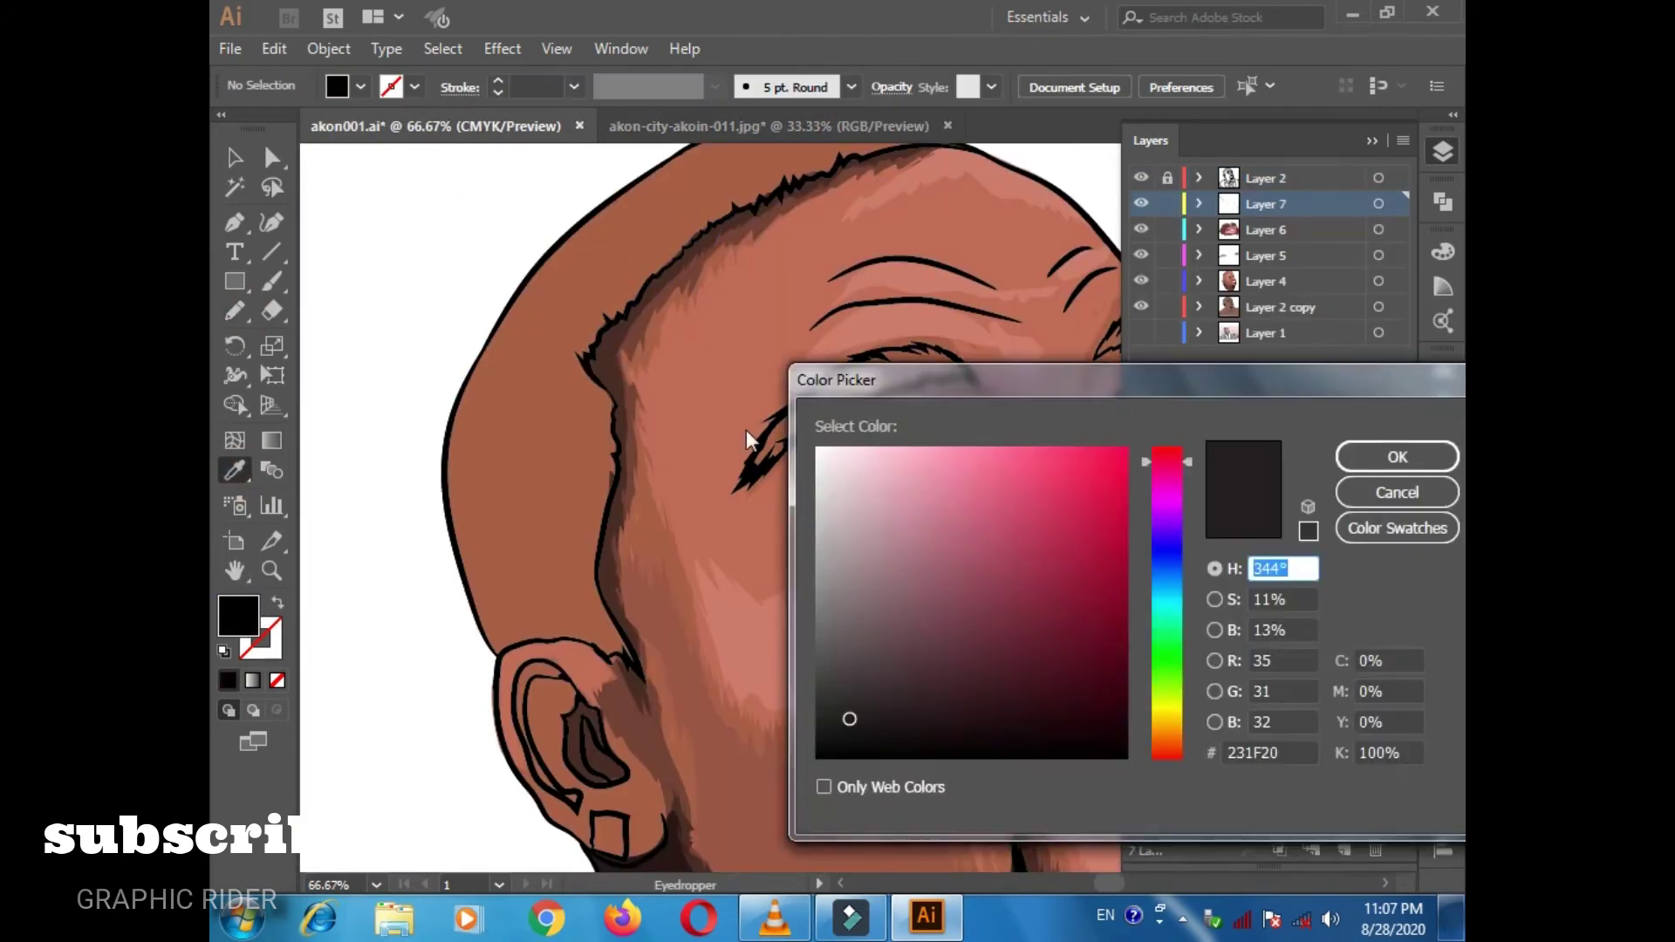
{"action": "key", "text": "Return"}
{"action": "key", "text": "n"}
{"action": "left_click_drag", "start_coordinate": [452, 546], "coordinate": [444, 503]}
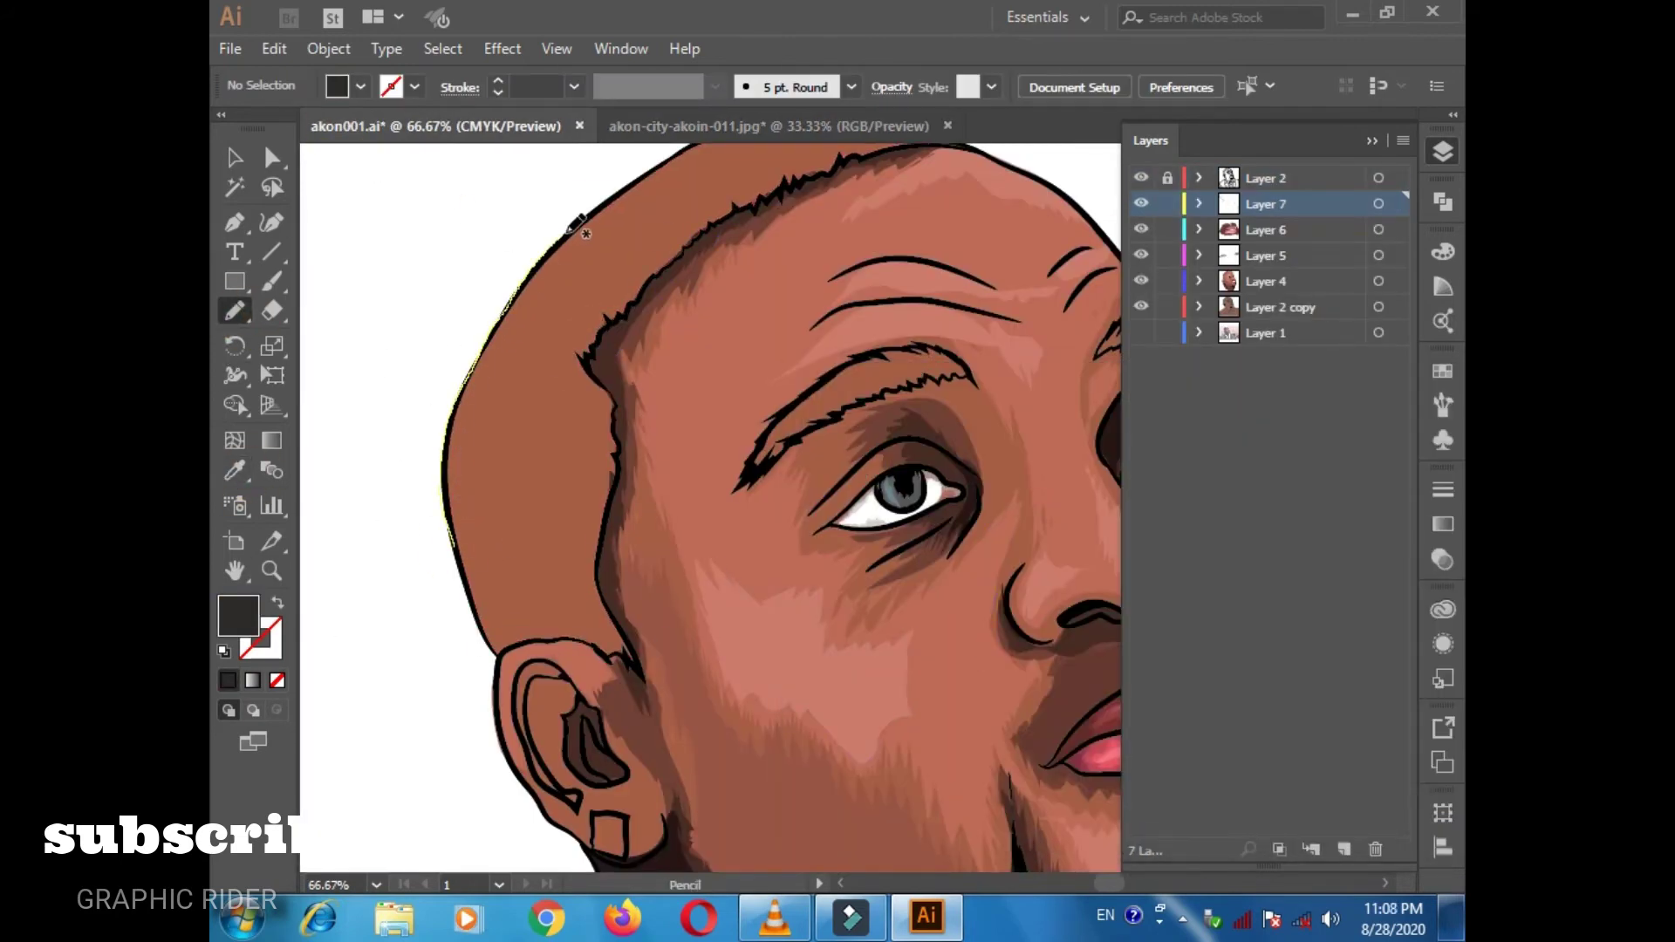
{"action": "left_click_drag", "start_coordinate": [593, 541], "coordinate": [595, 545]}
{"action": "scroll", "coordinate": [463, 453], "scroll_direction": "down", "scroll_amount": 3}
{"action": "left_click_drag", "start_coordinate": [425, 362], "coordinate": [462, 453]}
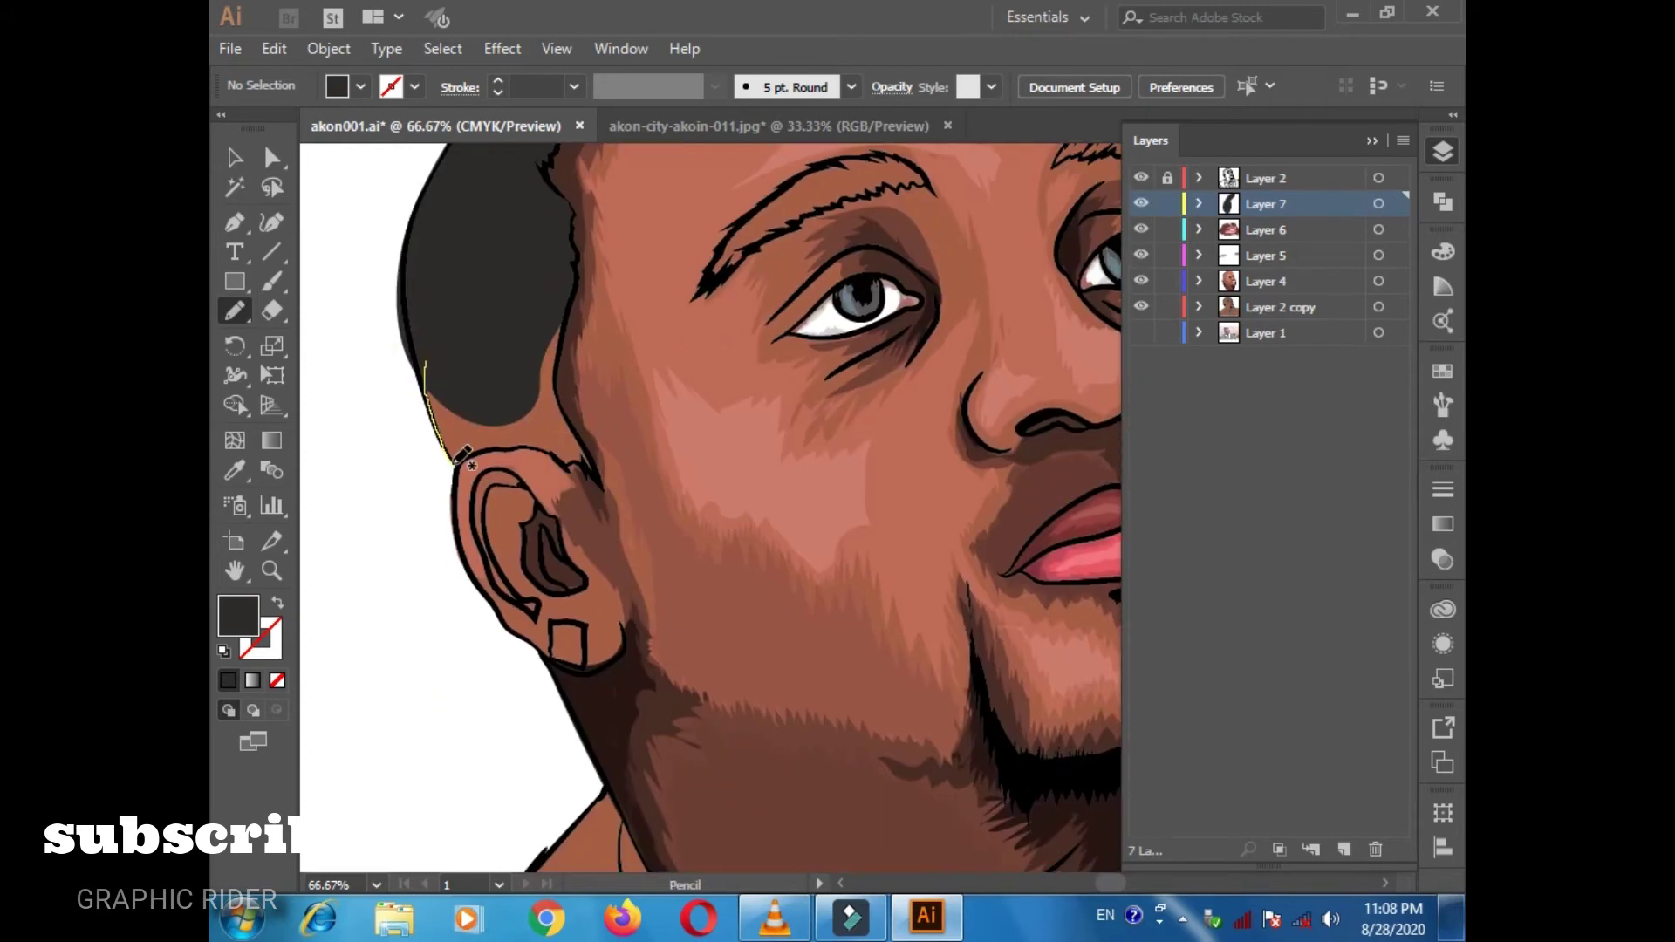
{"action": "left_click_drag", "start_coordinate": [583, 462], "coordinate": [428, 366]}
{"action": "scroll", "coordinate": [493, 459], "scroll_direction": "up", "scroll_amount": 5}
Fill hair across the top of the head, plus a darker sideburn and edge bands.
{"action": "left_click_drag", "start_coordinate": [432, 461], "coordinate": [602, 340]}
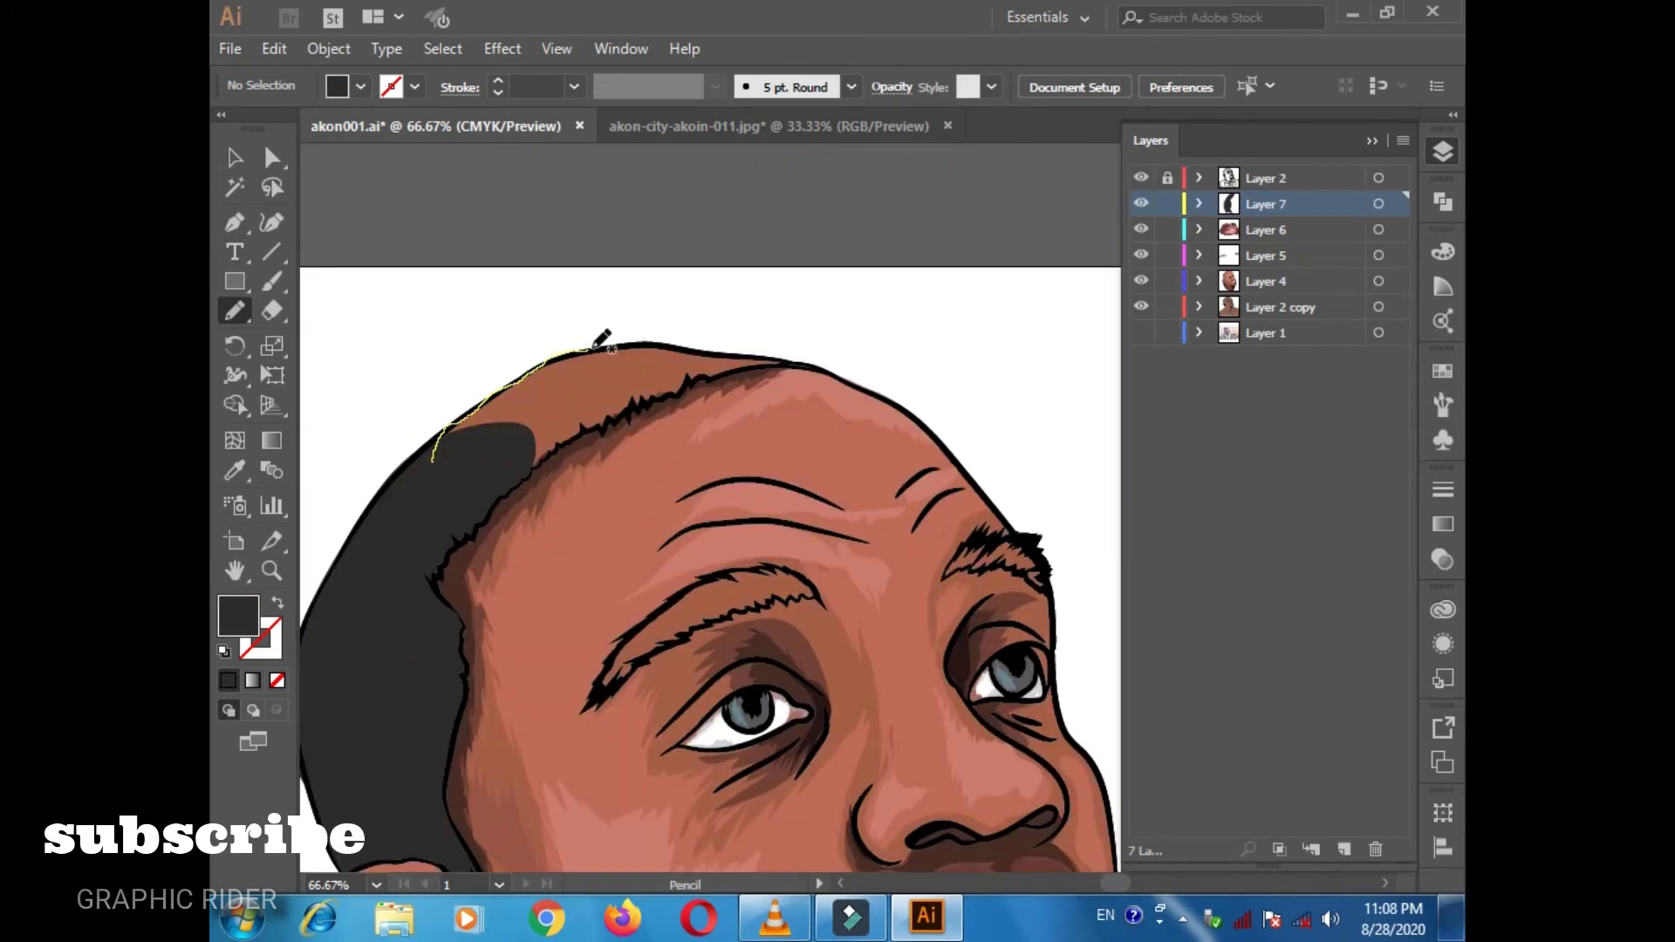
{"action": "left_click_drag", "start_coordinate": [611, 426], "coordinate": [591, 475]}
{"action": "scroll", "coordinate": [590, 475], "scroll_direction": "down", "scroll_amount": 5}
{"action": "double_click", "coordinate": [237, 616]}
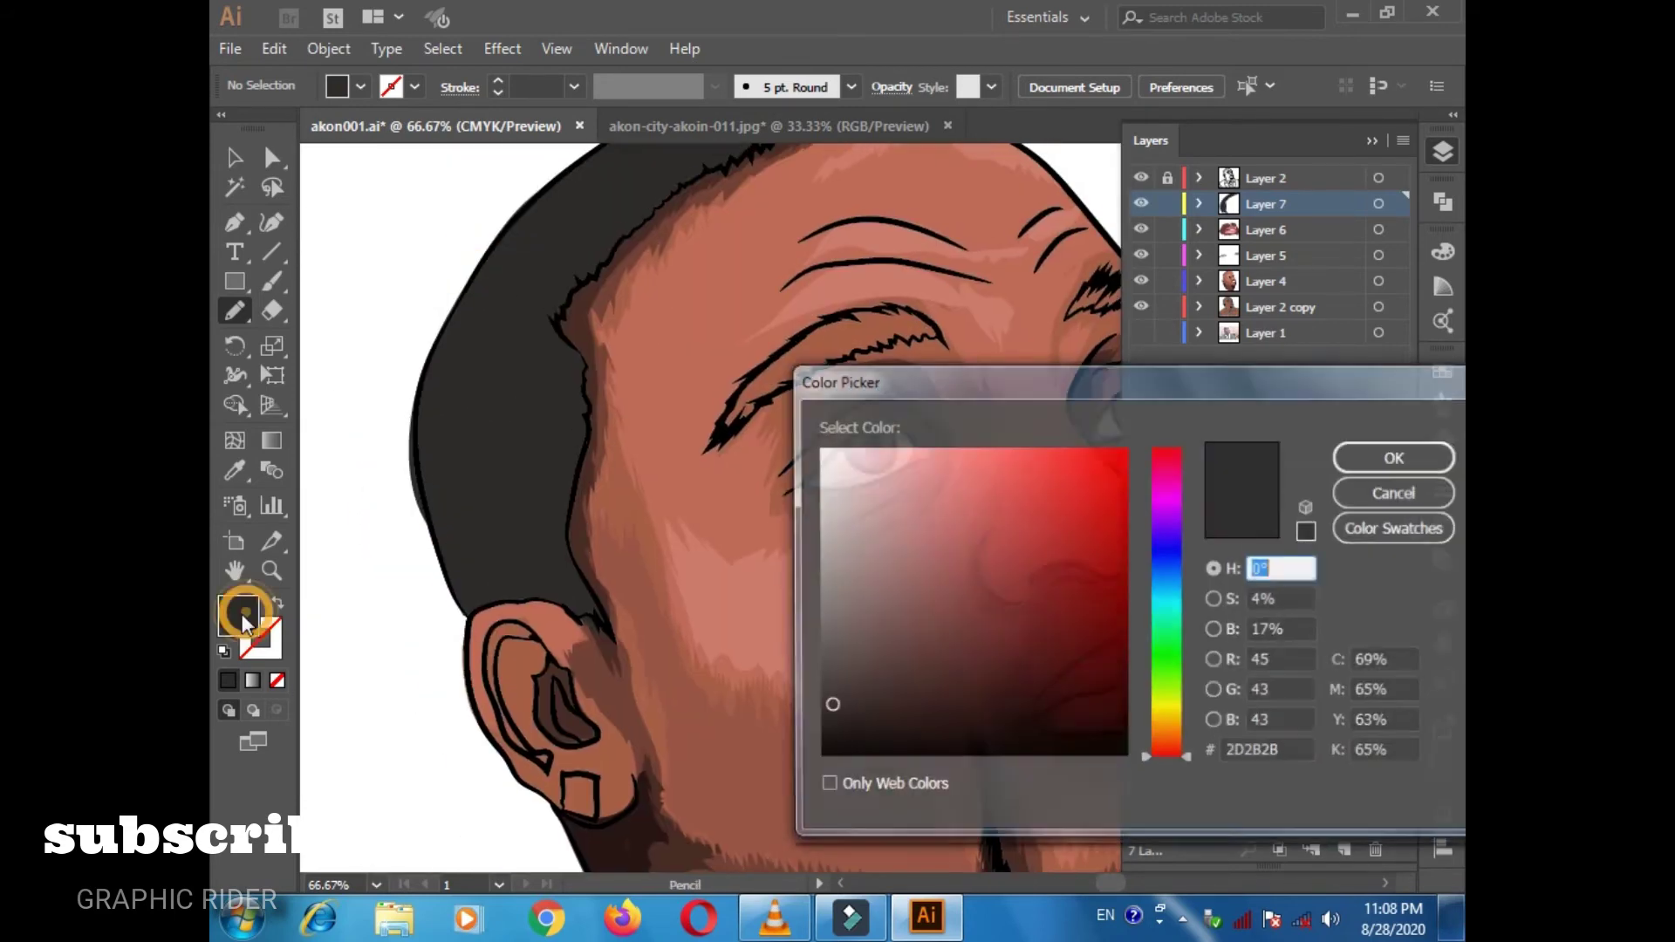
{"action": "key", "text": "Return"}
{"action": "left_click_drag", "start_coordinate": [576, 567], "coordinate": [505, 440]}
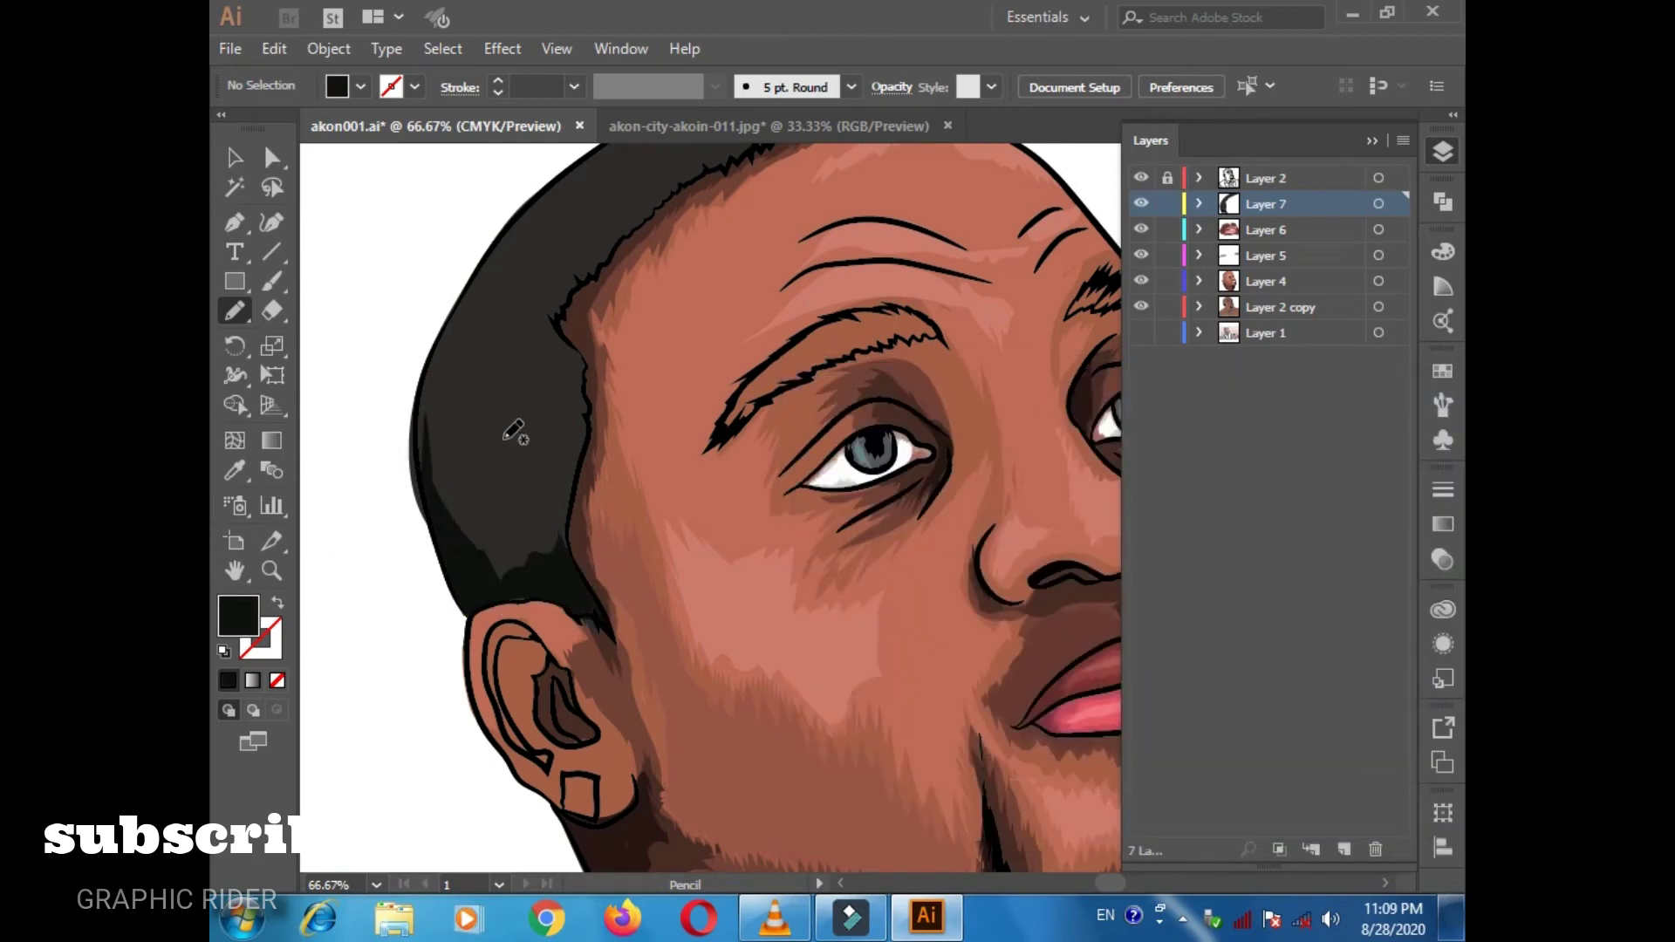
{"action": "scroll", "coordinate": [469, 428], "scroll_direction": "down", "scroll_amount": 2}
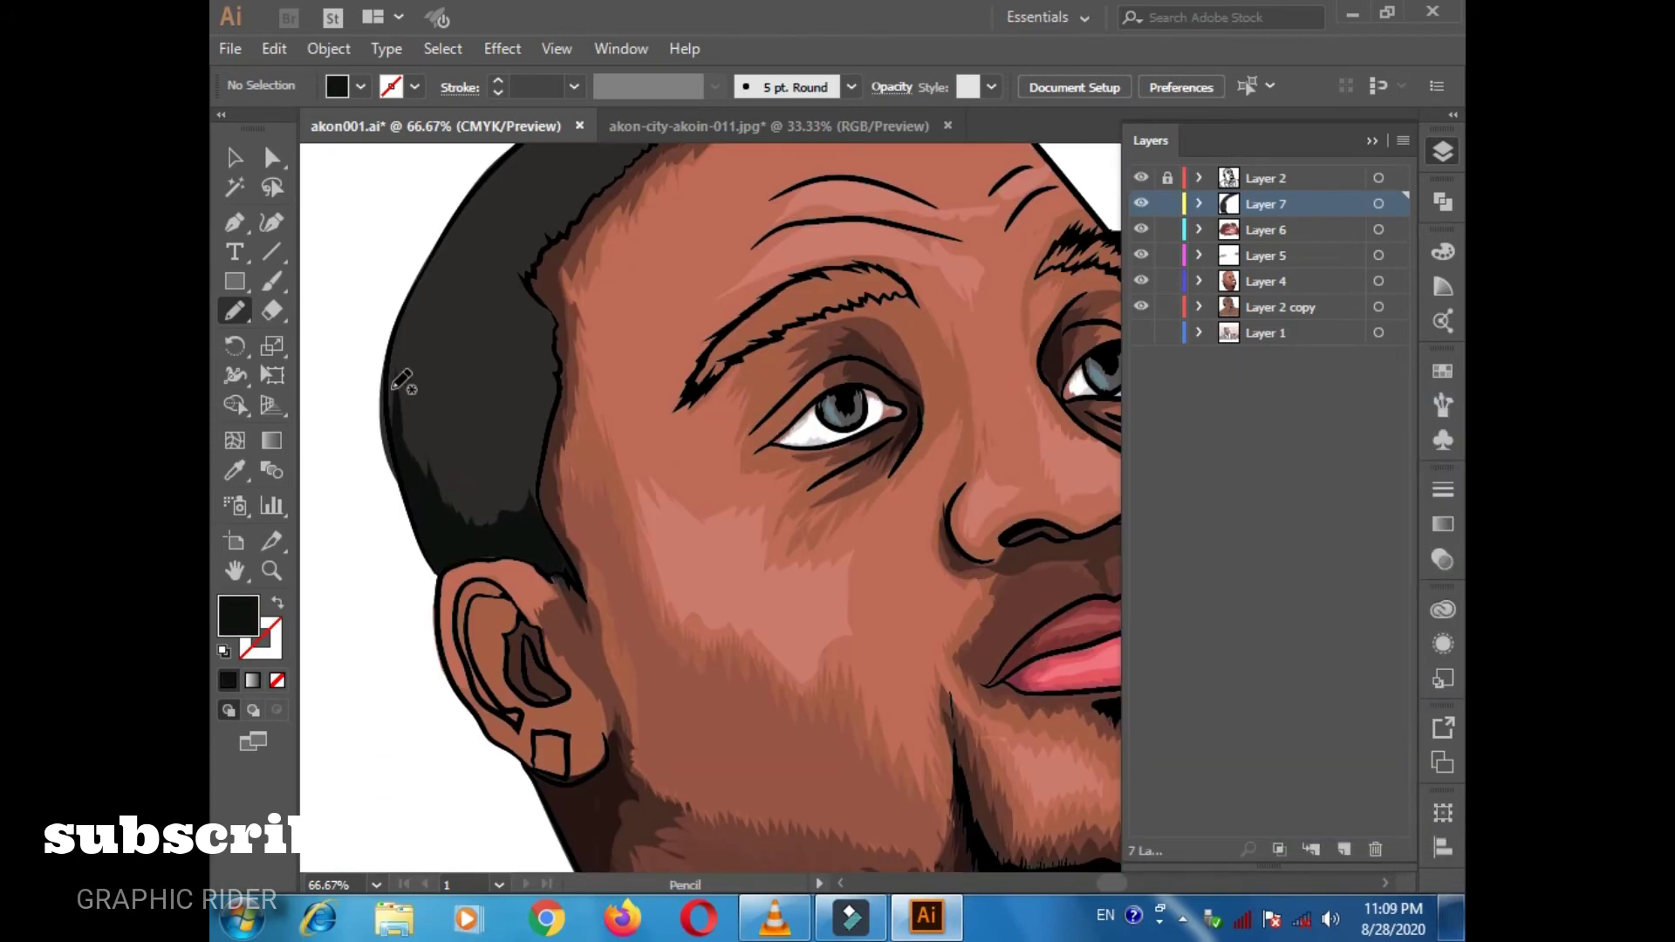
{"action": "left_click_drag", "start_coordinate": [392, 389], "coordinate": [524, 520]}
{"action": "double_click", "coordinate": [237, 616]}
{"action": "key", "text": "Return"}
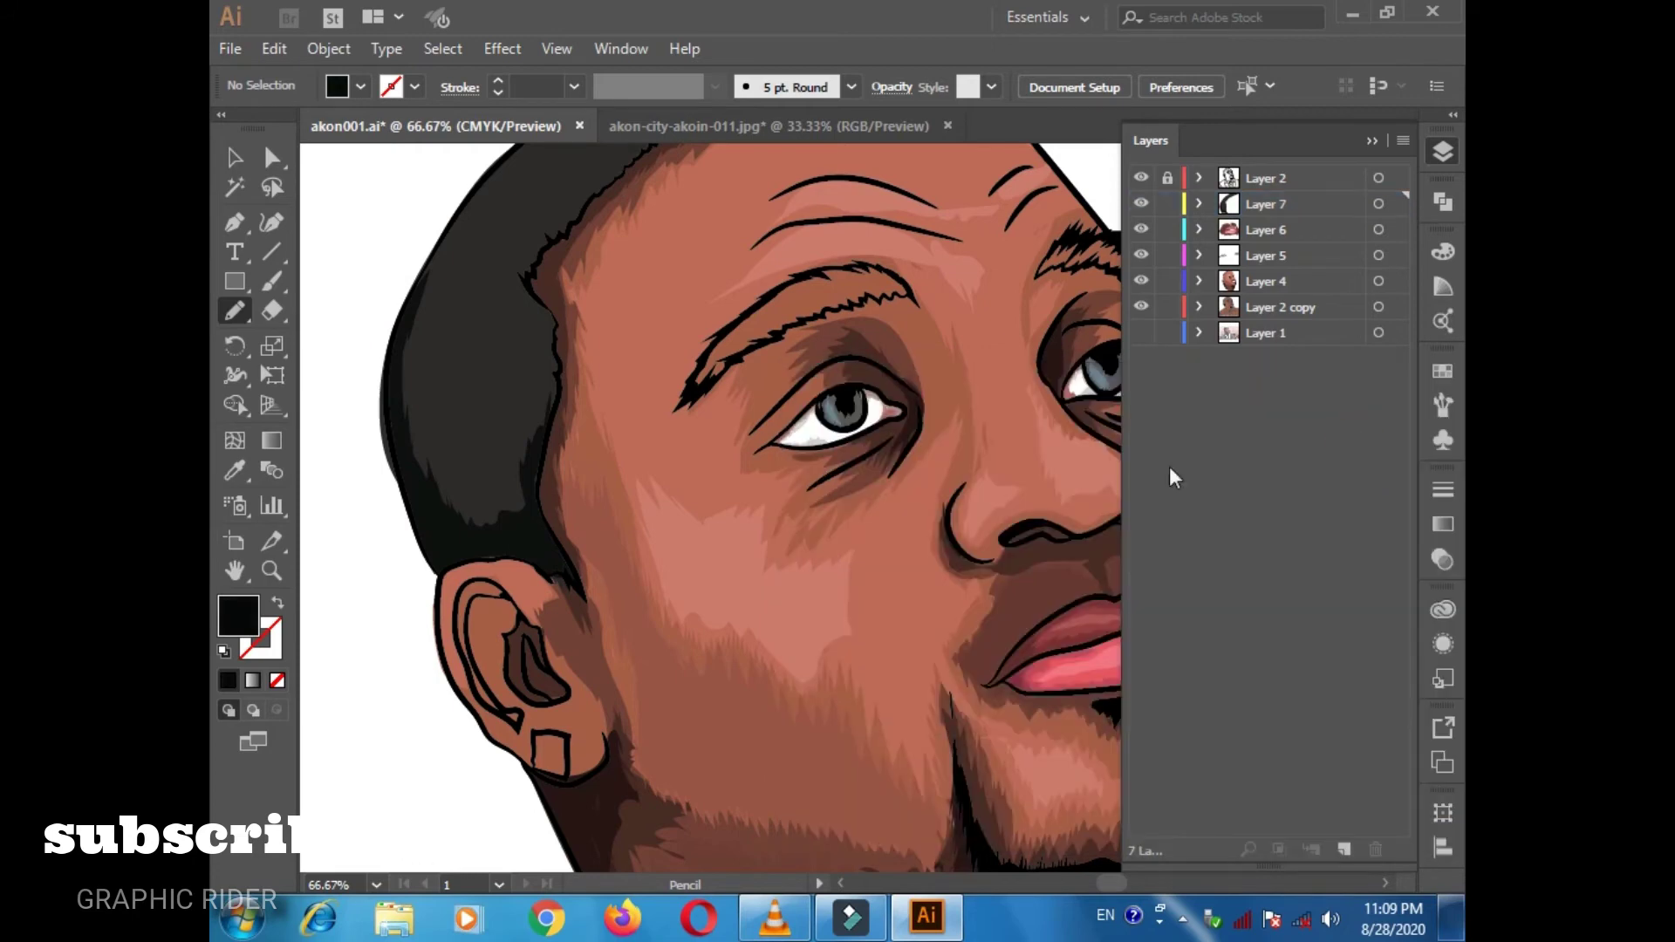
{"action": "left_click_drag", "start_coordinate": [433, 559], "coordinate": [510, 563]}
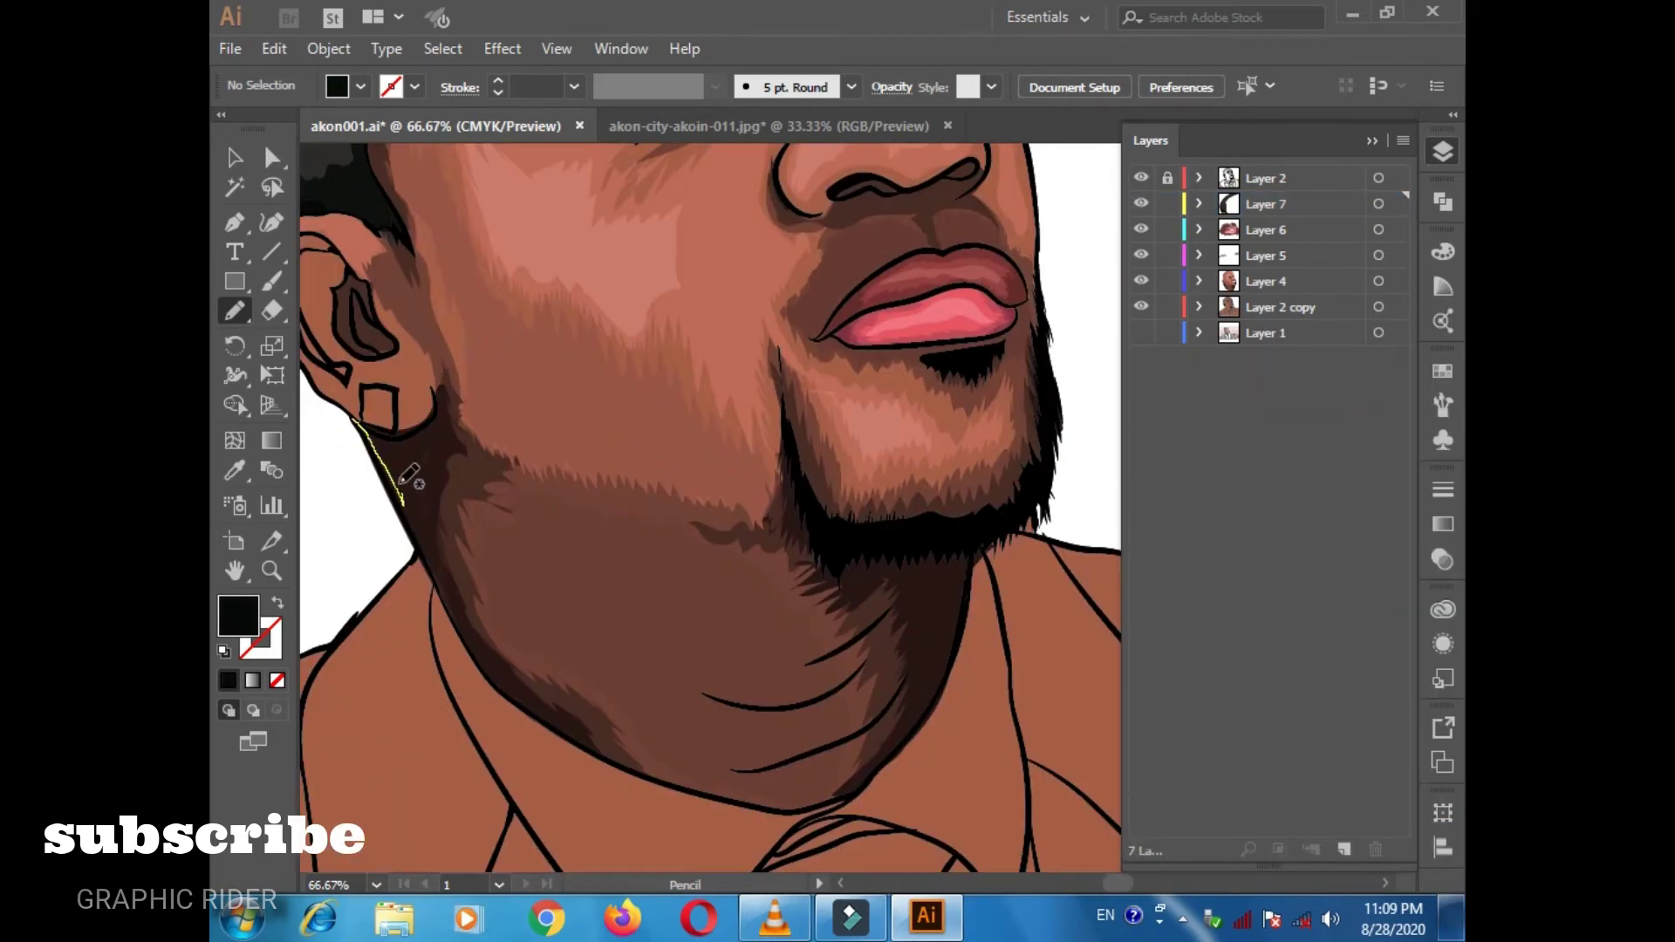
{"action": "key", "text": "ctrl+minus"}
{"action": "key", "text": "ctrl+minus"}
{"action": "key", "text": "ctrl+minus"}
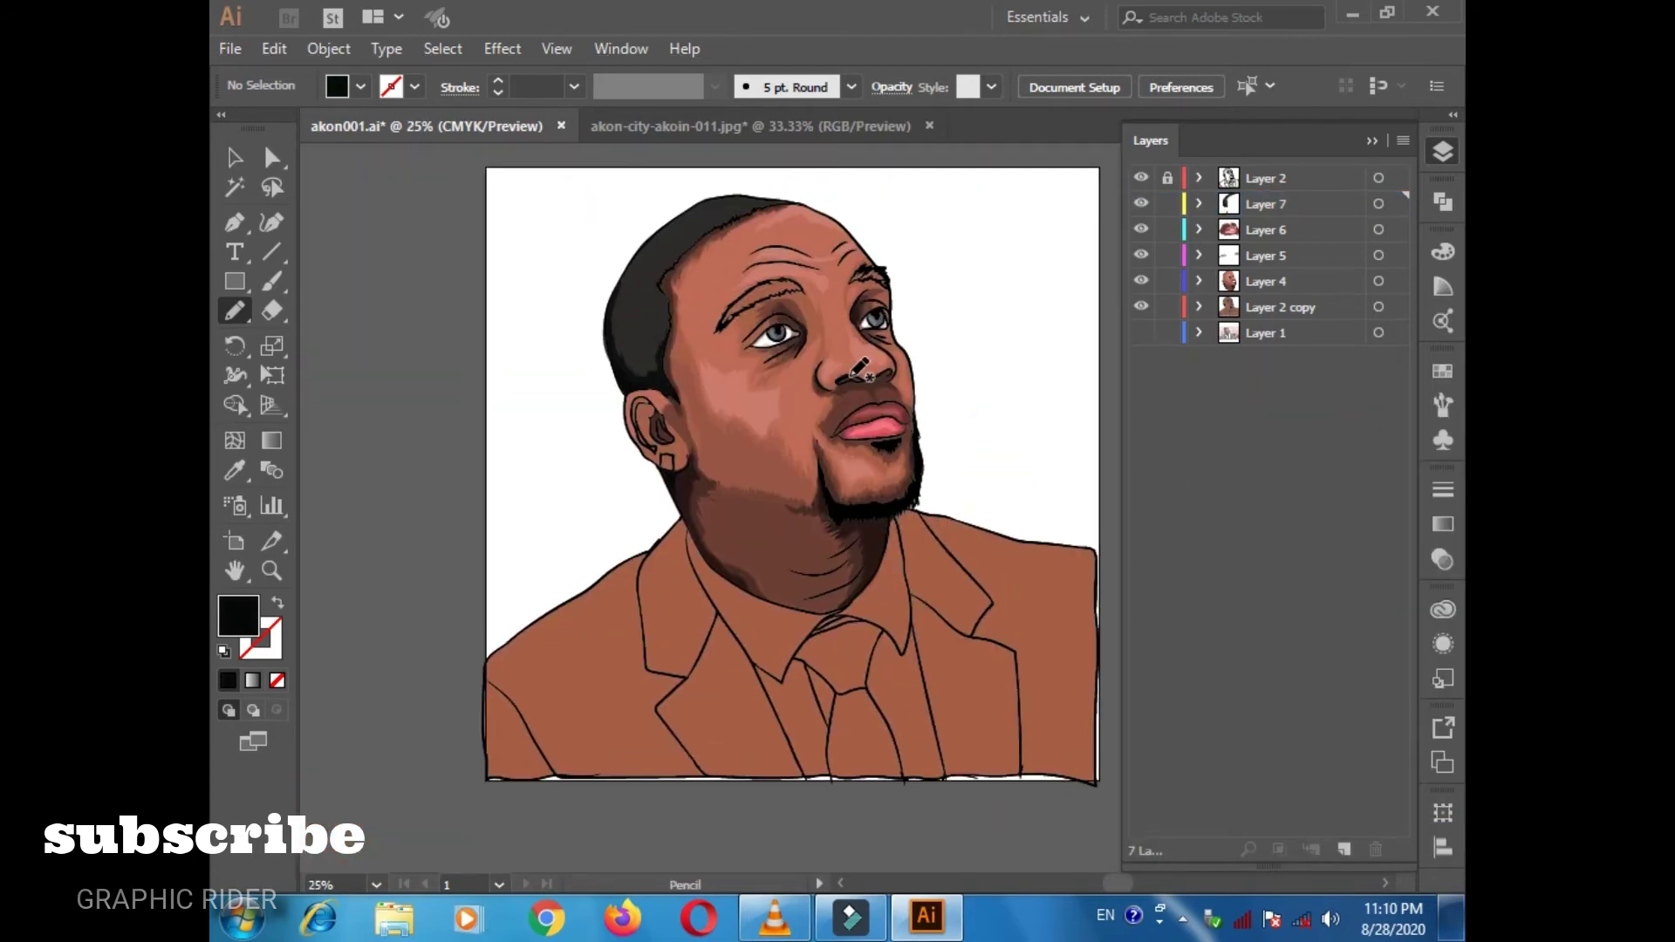
{"action": "scroll", "coordinate": [933, 336], "scroll_direction": "up", "scroll_amount": 2}
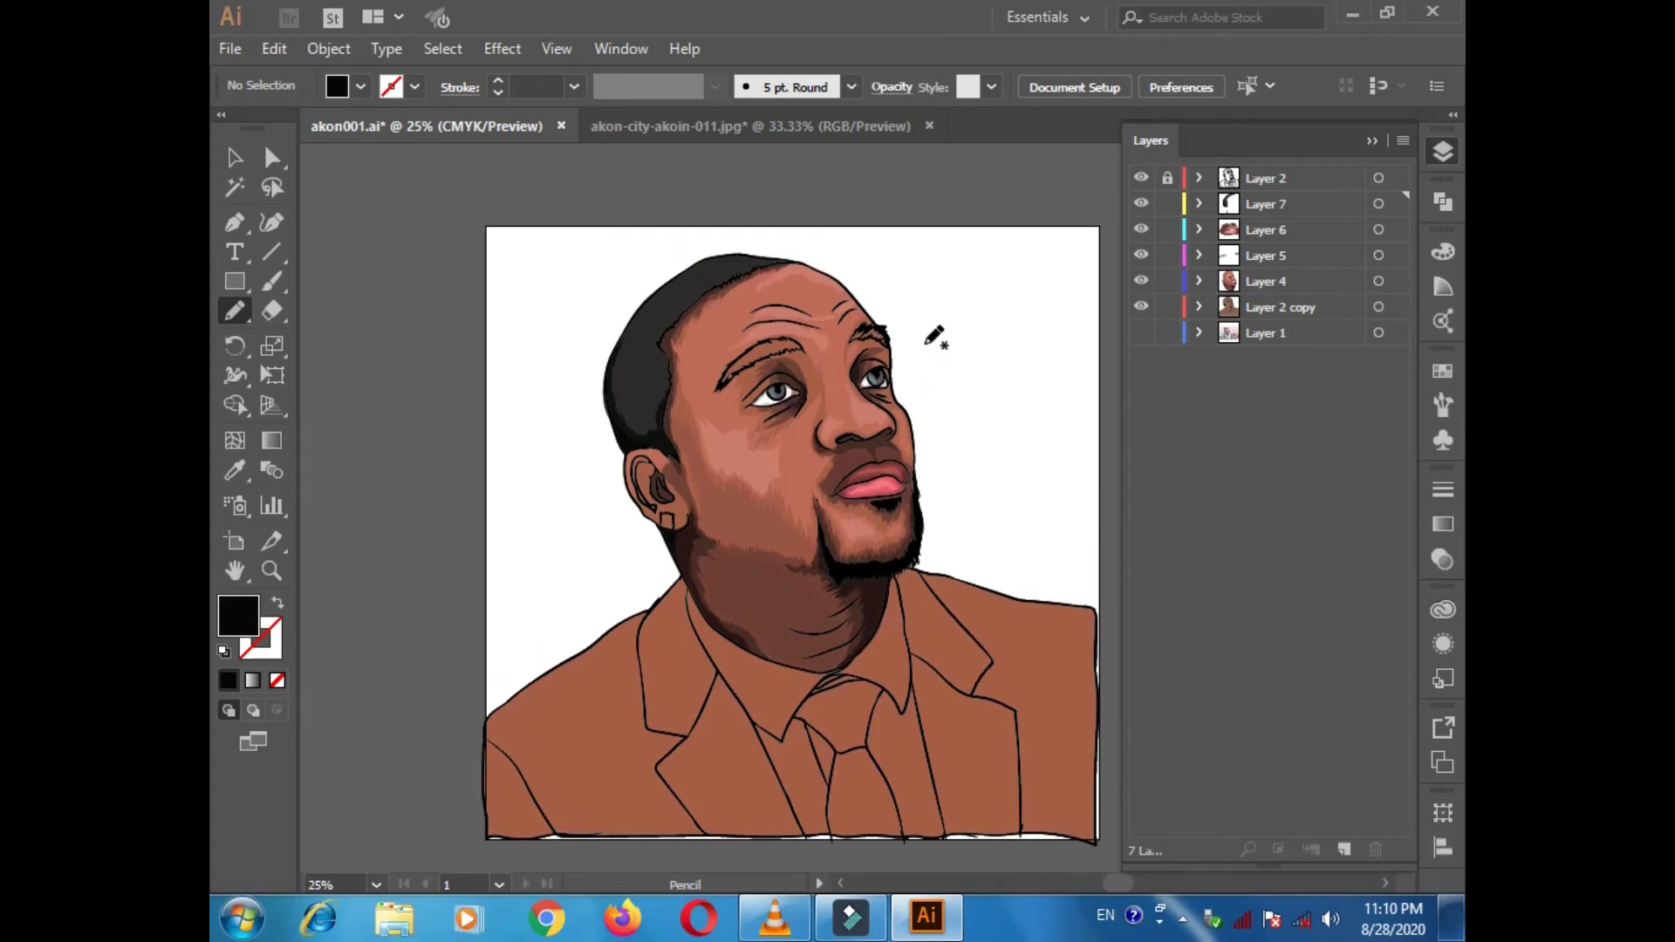
Add a new layer and trace a grey shape inside the earring.
{"action": "left_click", "coordinate": [1274, 204]}
{"action": "left_click", "coordinate": [1344, 848]}
{"action": "scroll", "coordinate": [654, 523], "scroll_direction": "up", "scroll_amount": 5}
{"action": "key", "text": "i"}
{"action": "left_click", "coordinate": [524, 666]}
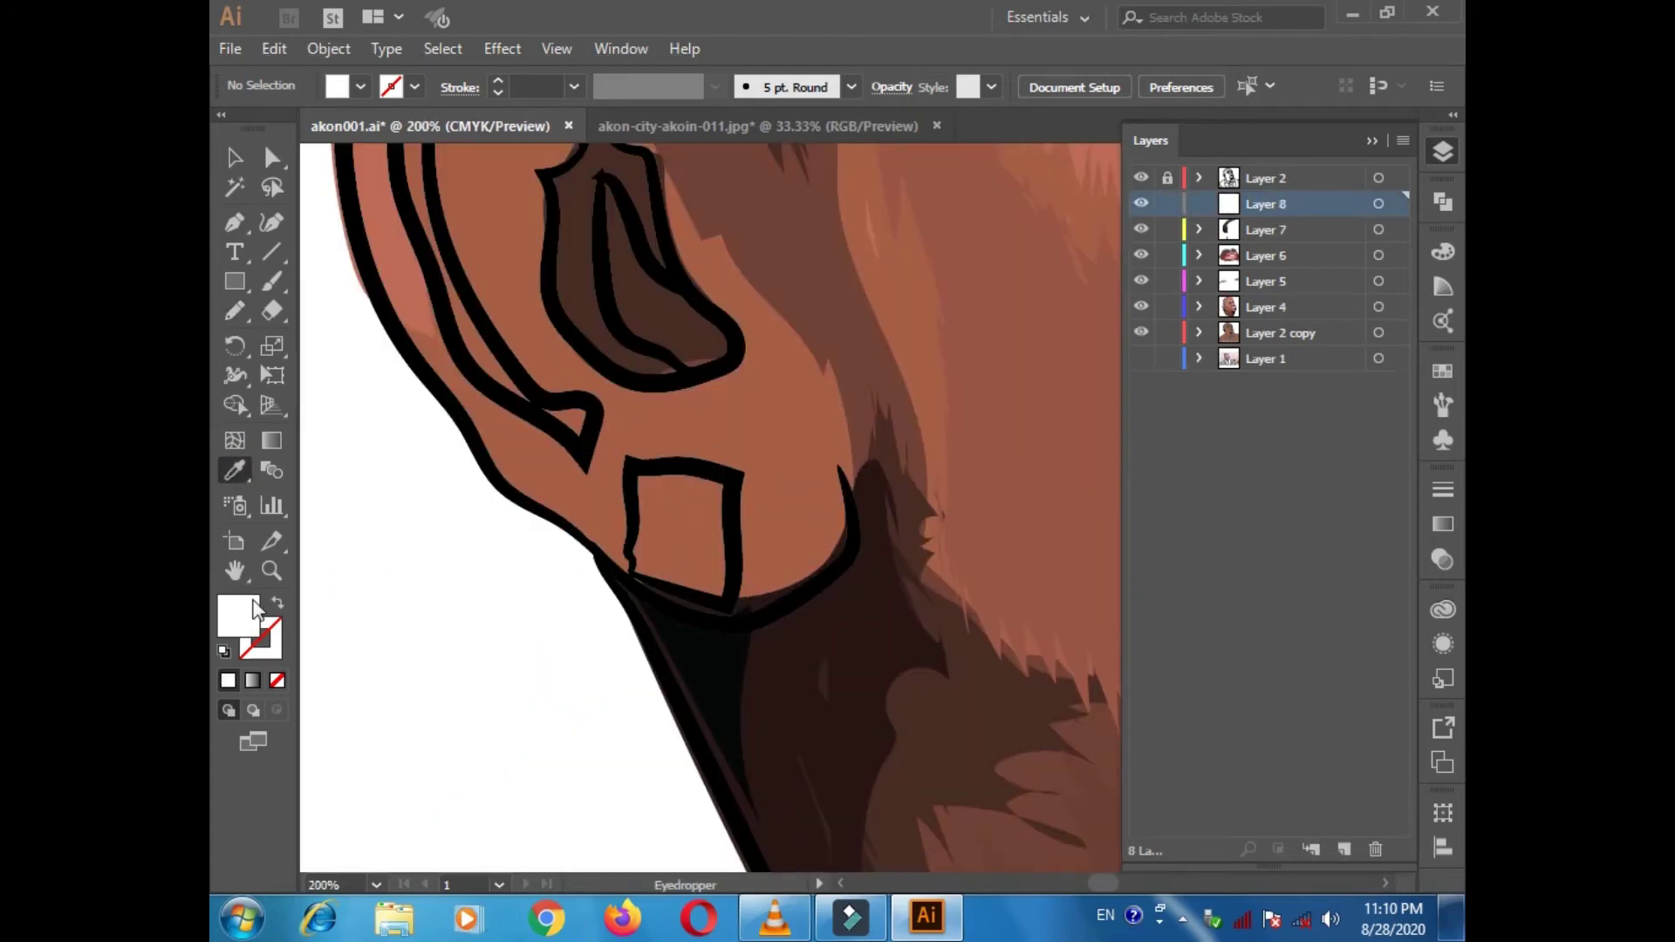
{"action": "double_click", "coordinate": [237, 616]}
{"action": "left_click", "coordinate": [1377, 467]}
{"action": "key", "text": "n"}
{"action": "left_click_drag", "start_coordinate": [630, 465], "coordinate": [663, 579]}
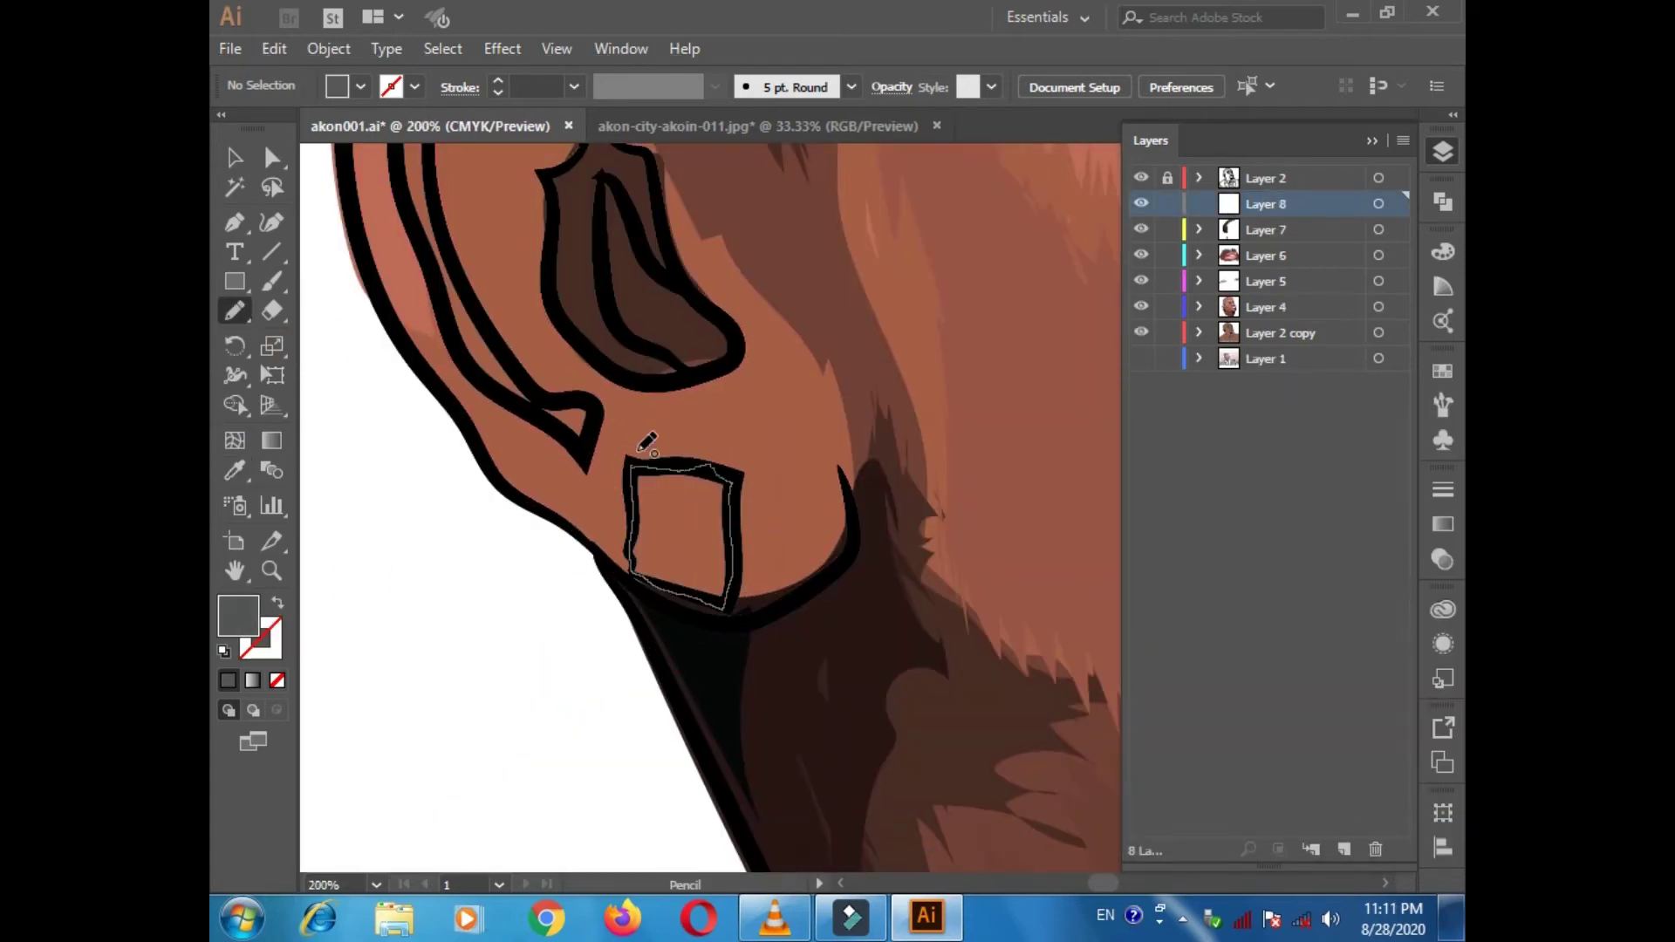
Fill the earring with light pink-grey and a white highlight.
{"action": "left_click_drag", "start_coordinate": [647, 443], "coordinate": [647, 442]}
{"action": "double_click", "coordinate": [237, 615]}
{"action": "left_click", "coordinate": [1395, 456]}
{"action": "left_click_drag", "start_coordinate": [725, 497], "coordinate": [643, 576]}
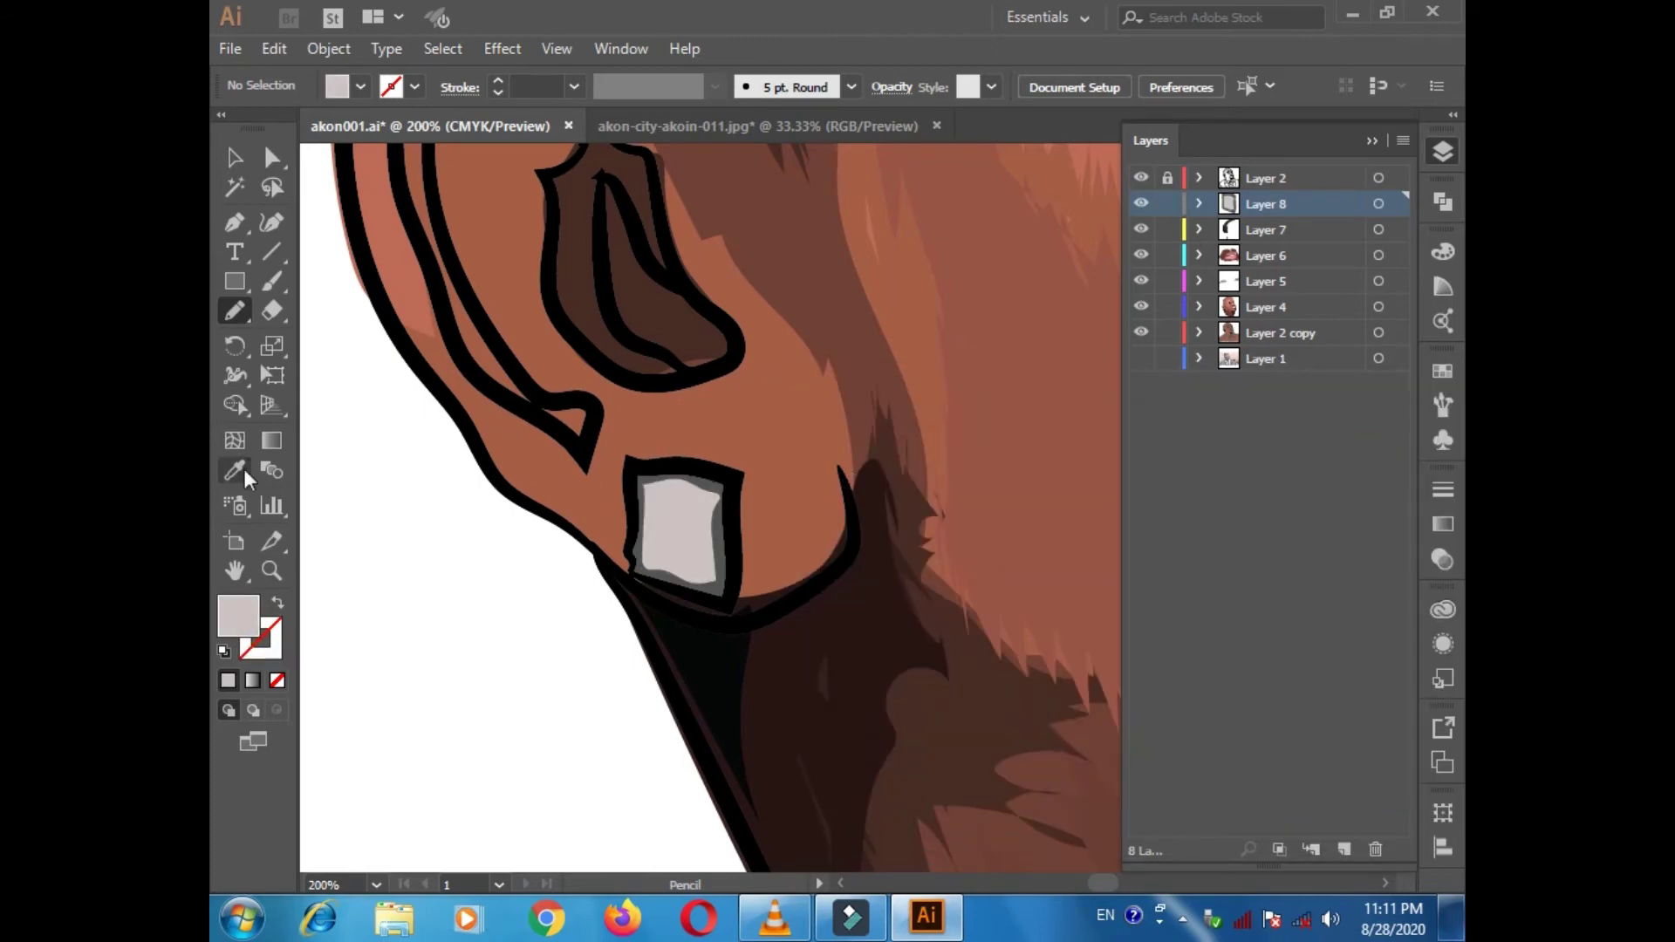
{"action": "left_click_drag", "start_coordinate": [678, 485], "coordinate": [680, 487]}
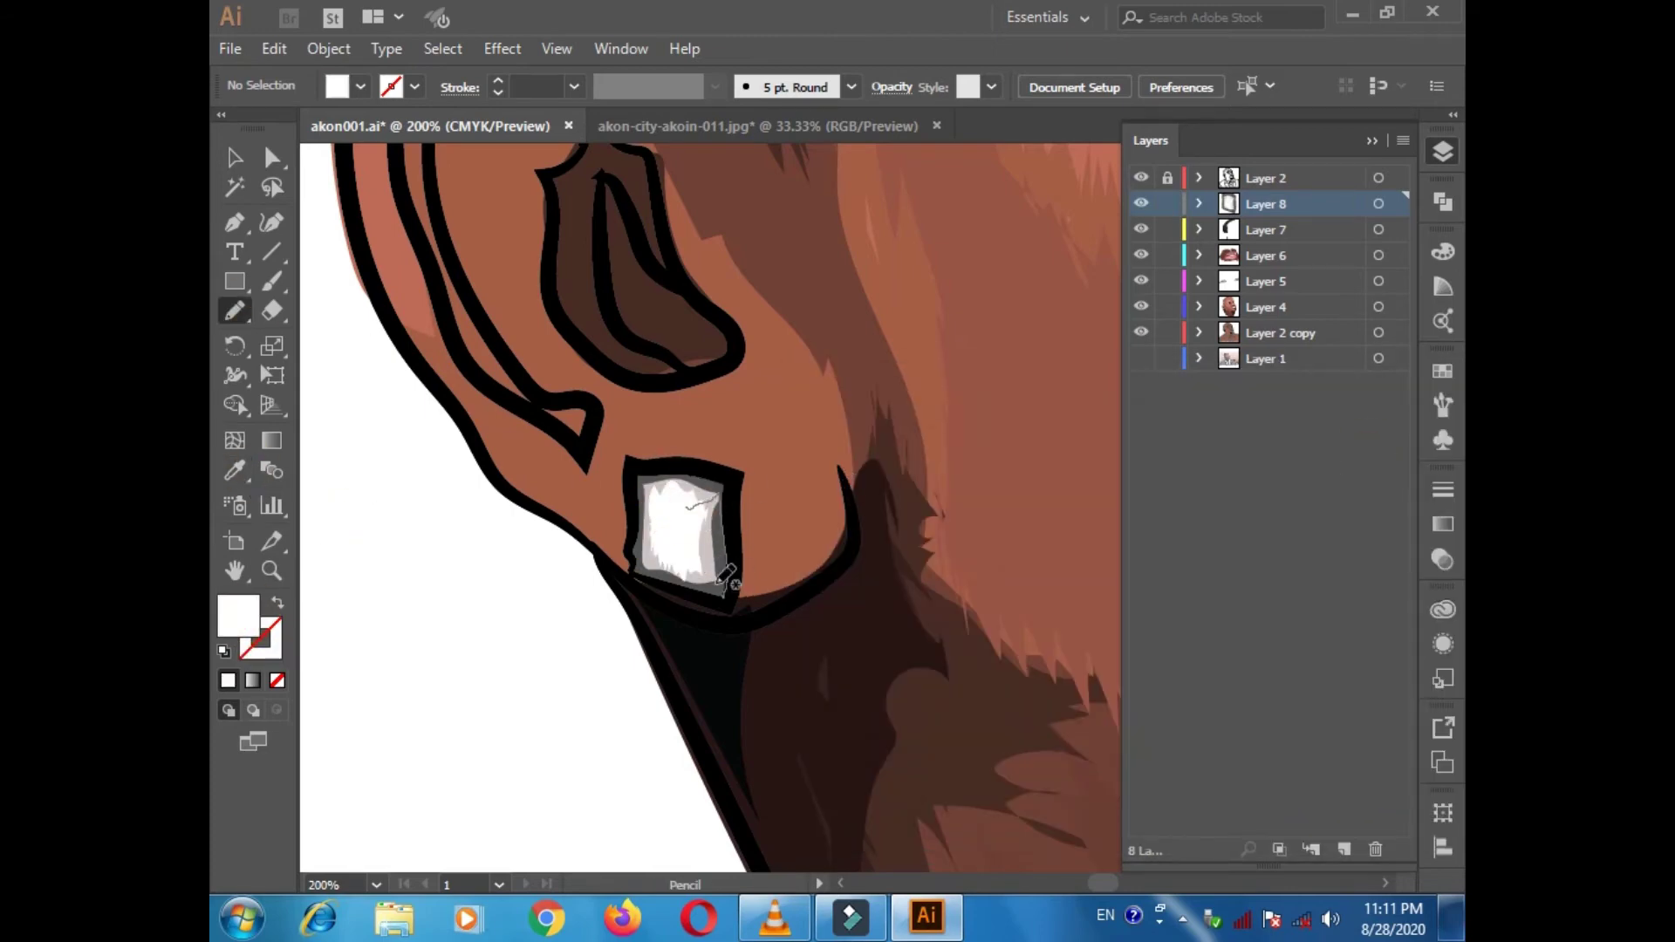
{"action": "left_click_drag", "start_coordinate": [727, 576], "coordinate": [434, 419]}
Add another new layer, zoom out to the full portrait and save akon001.ai.
{"action": "left_click", "coordinate": [1343, 849]}
{"action": "key", "text": "ctrl+0"}
{"action": "left_click", "coordinate": [243, 157]}
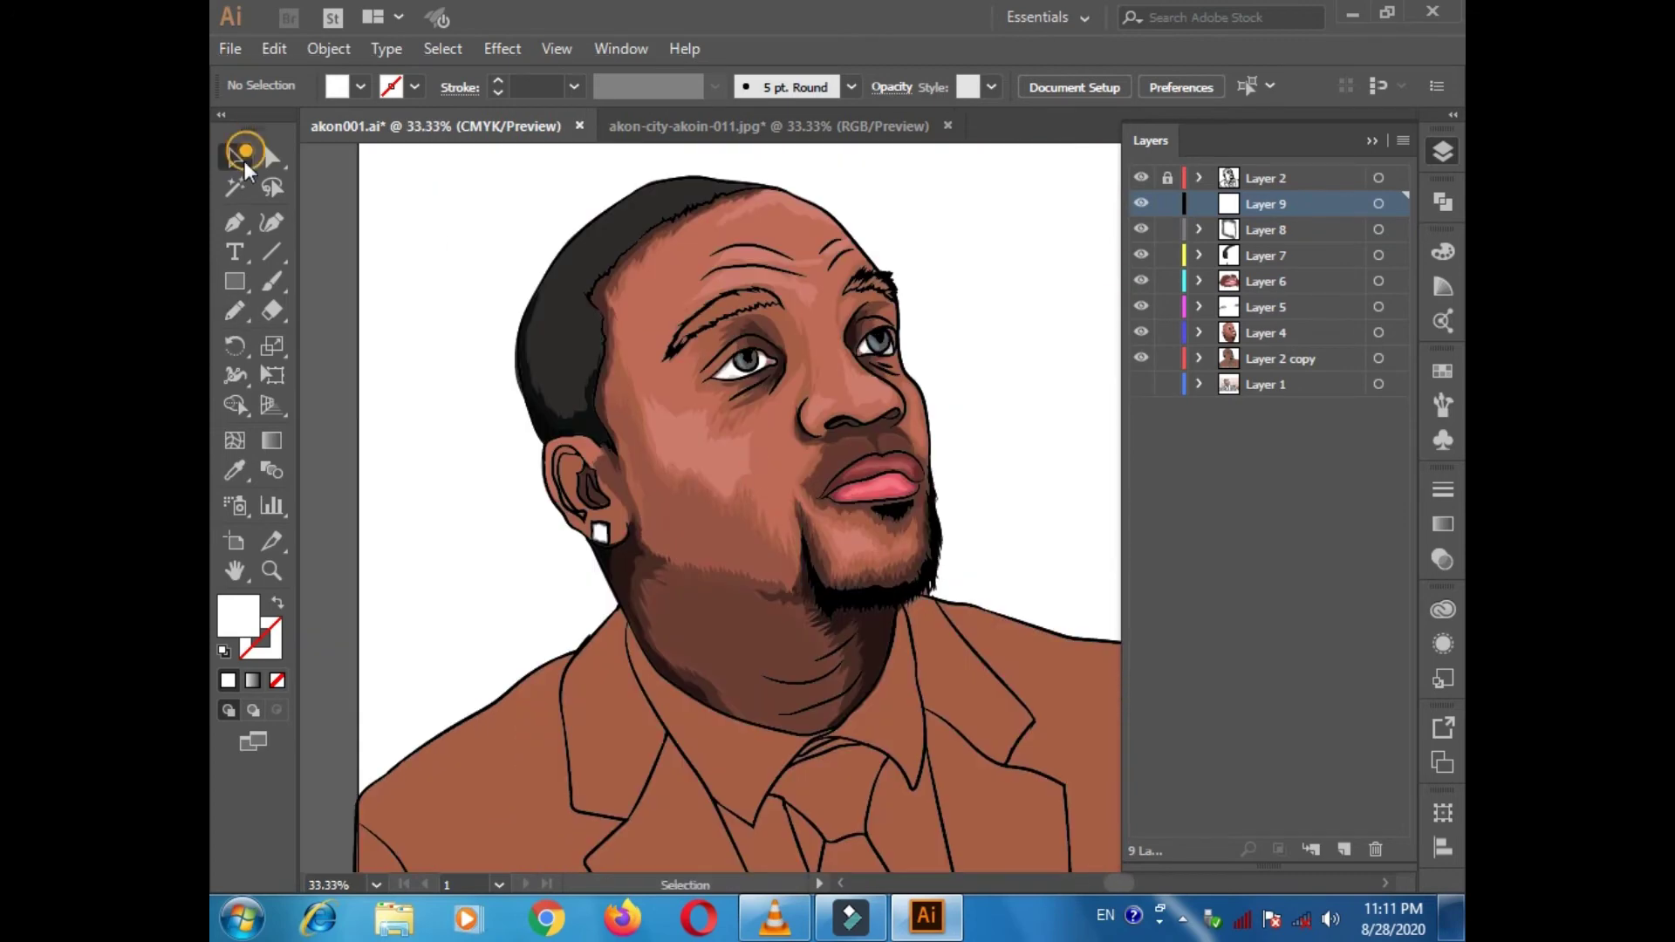
{"action": "key", "text": "ctrl+s"}
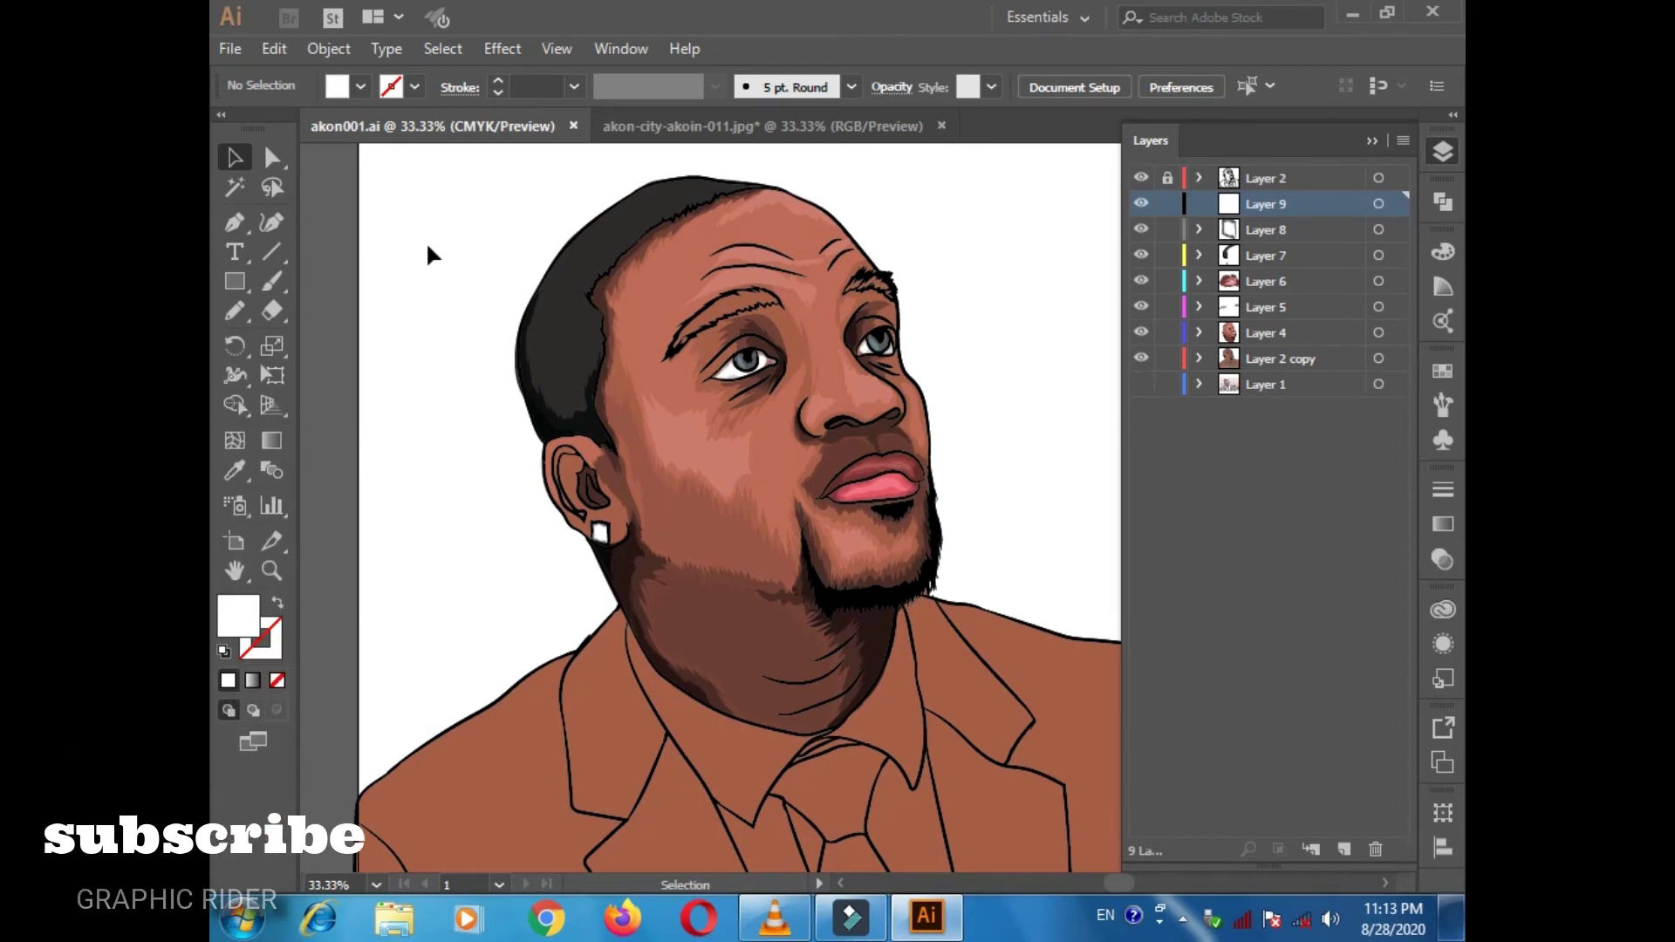
Isolate the Layer 2 copy group and fill the shirt beside the tie white instead of brown.
{"action": "double_click", "coordinate": [916, 601]}
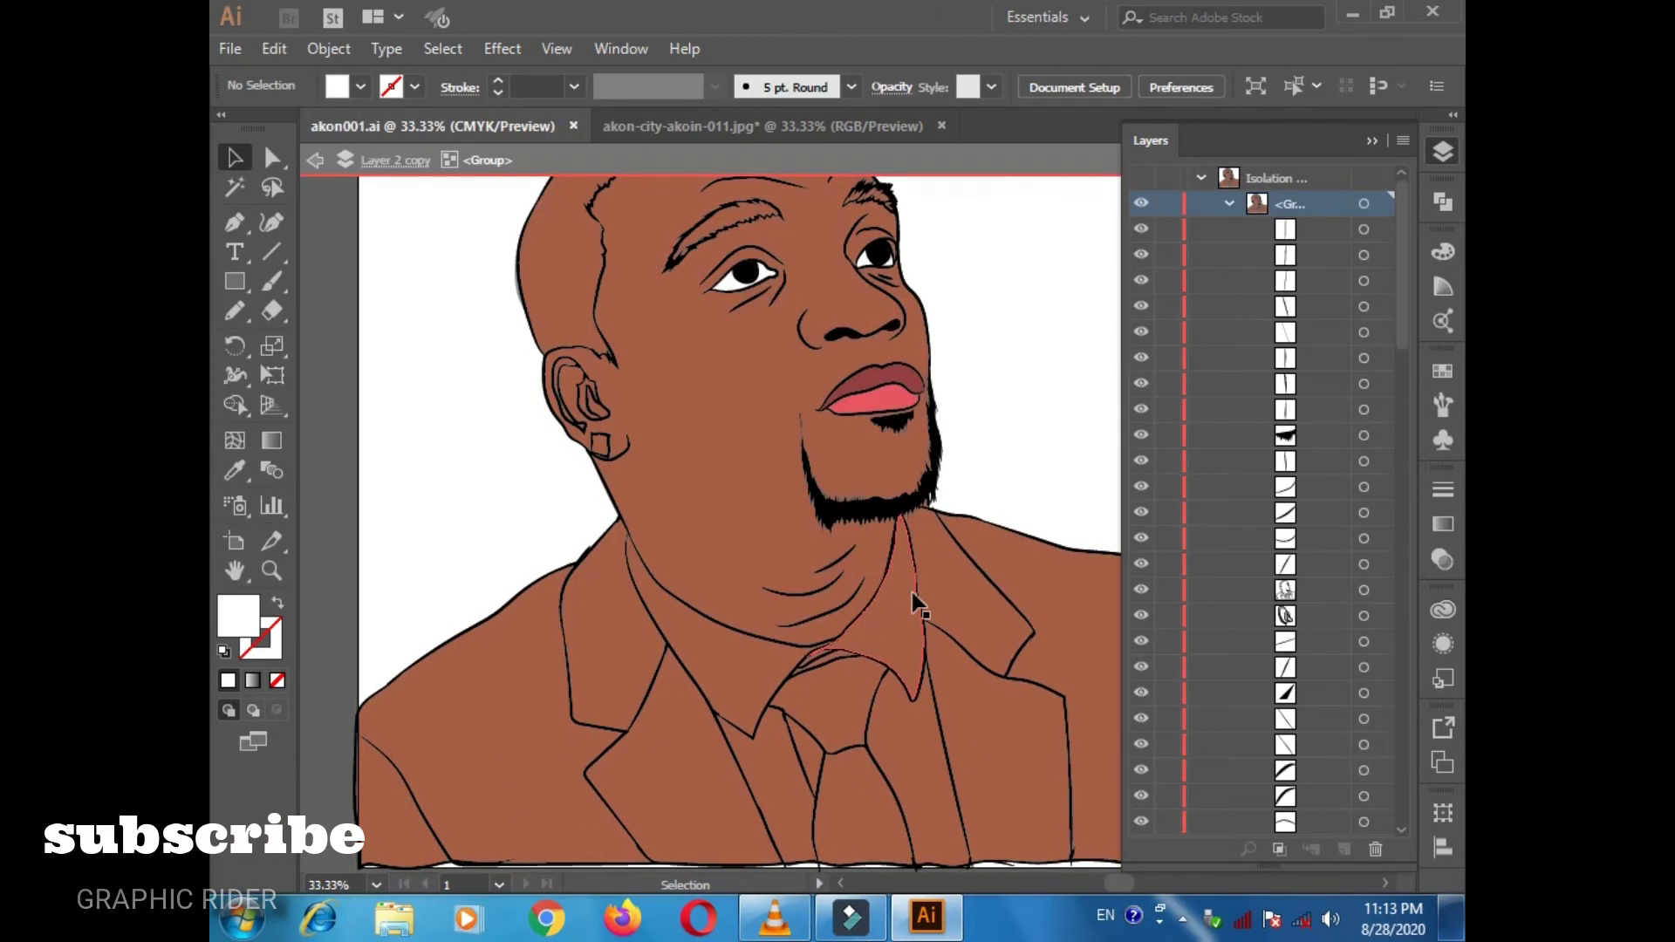
{"action": "key", "text": "ctrl+minus"}
{"action": "key", "text": "ctrl+minus"}
{"action": "key", "text": "ctrl+minus"}
{"action": "double_click", "coordinate": [337, 206]}
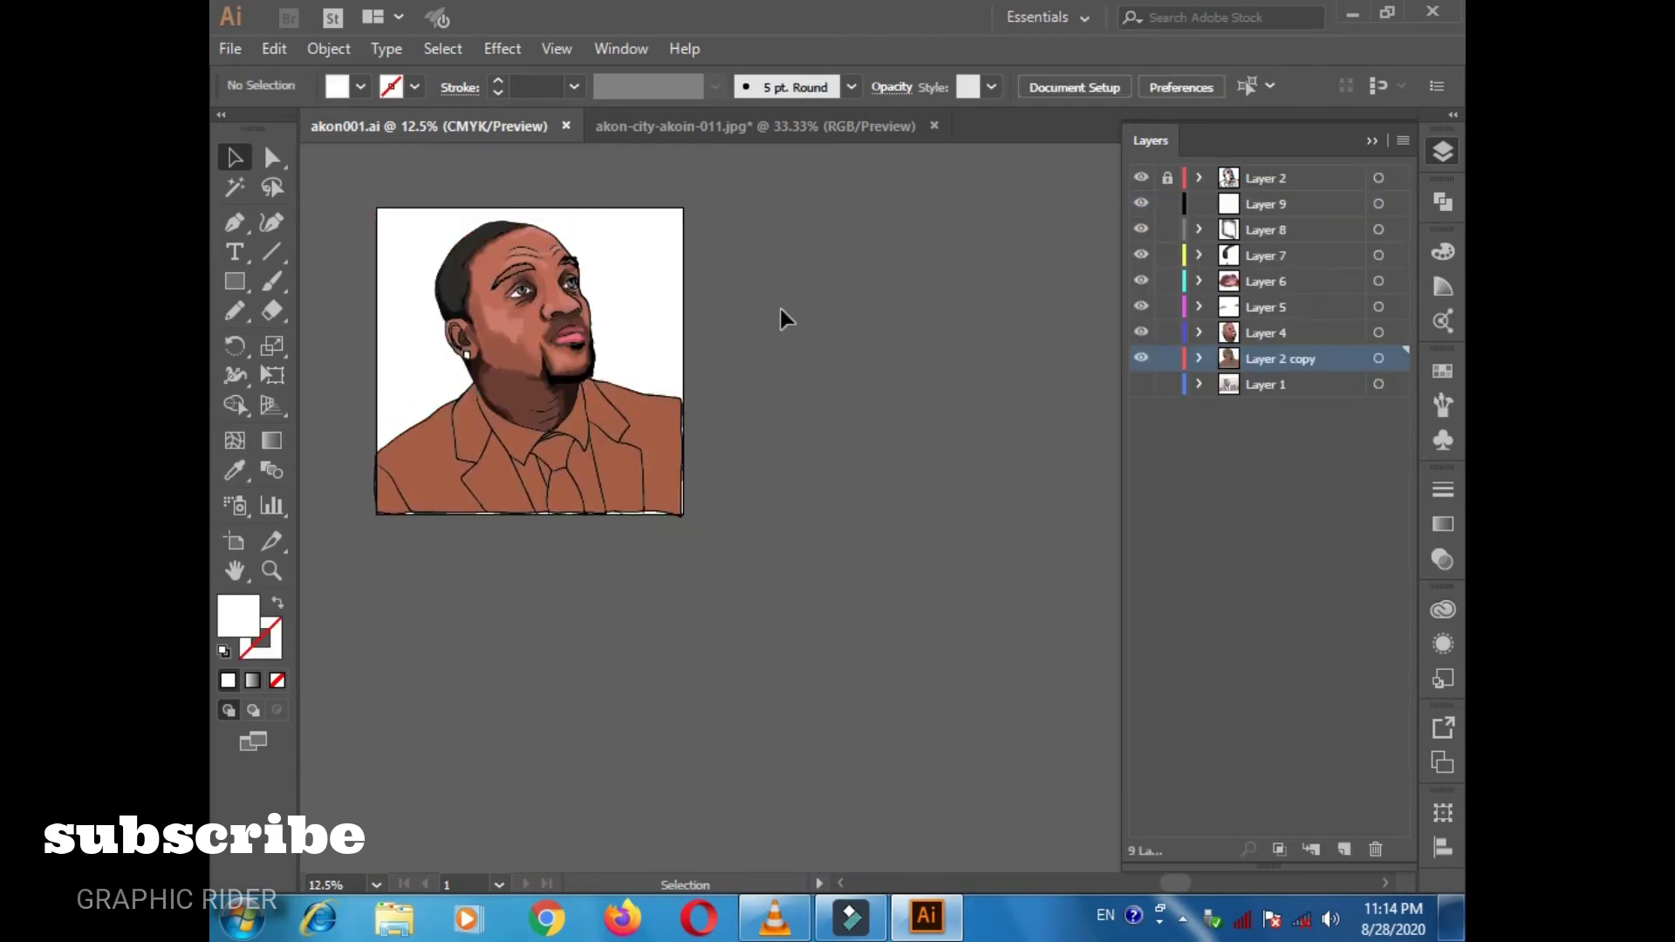
{"action": "left_click", "coordinate": [1199, 358]}
{"action": "double_click", "coordinate": [724, 475]}
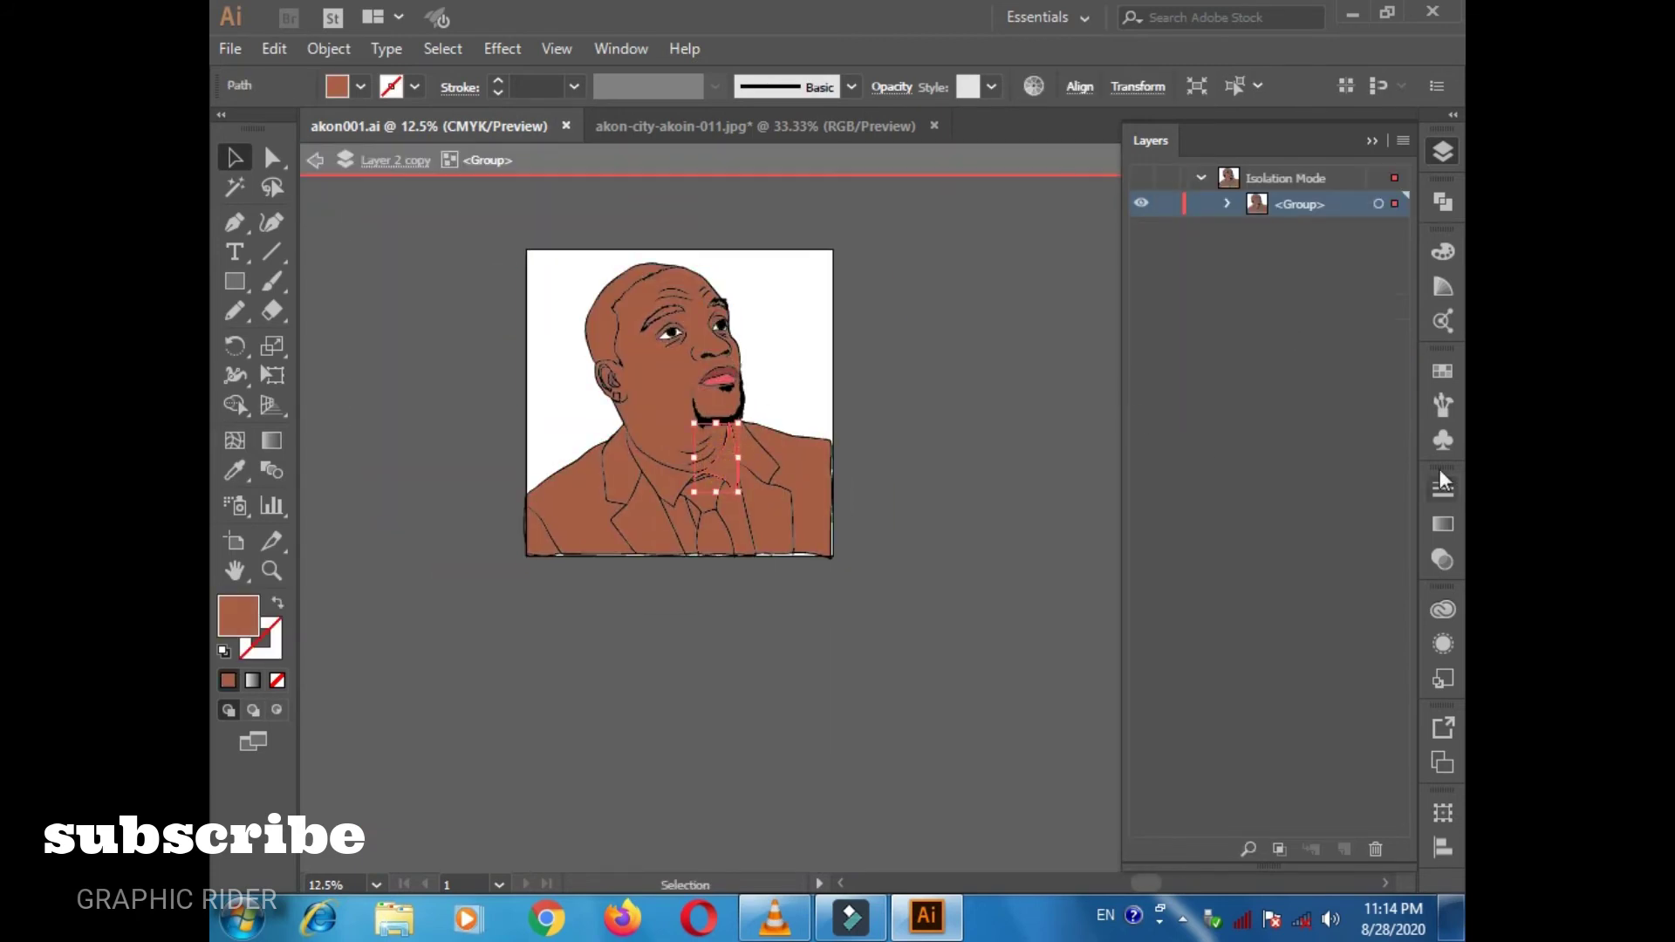
{"action": "left_click", "coordinate": [736, 515]}
{"action": "double_click", "coordinate": [738, 508]}
{"action": "double_click", "coordinate": [677, 499]}
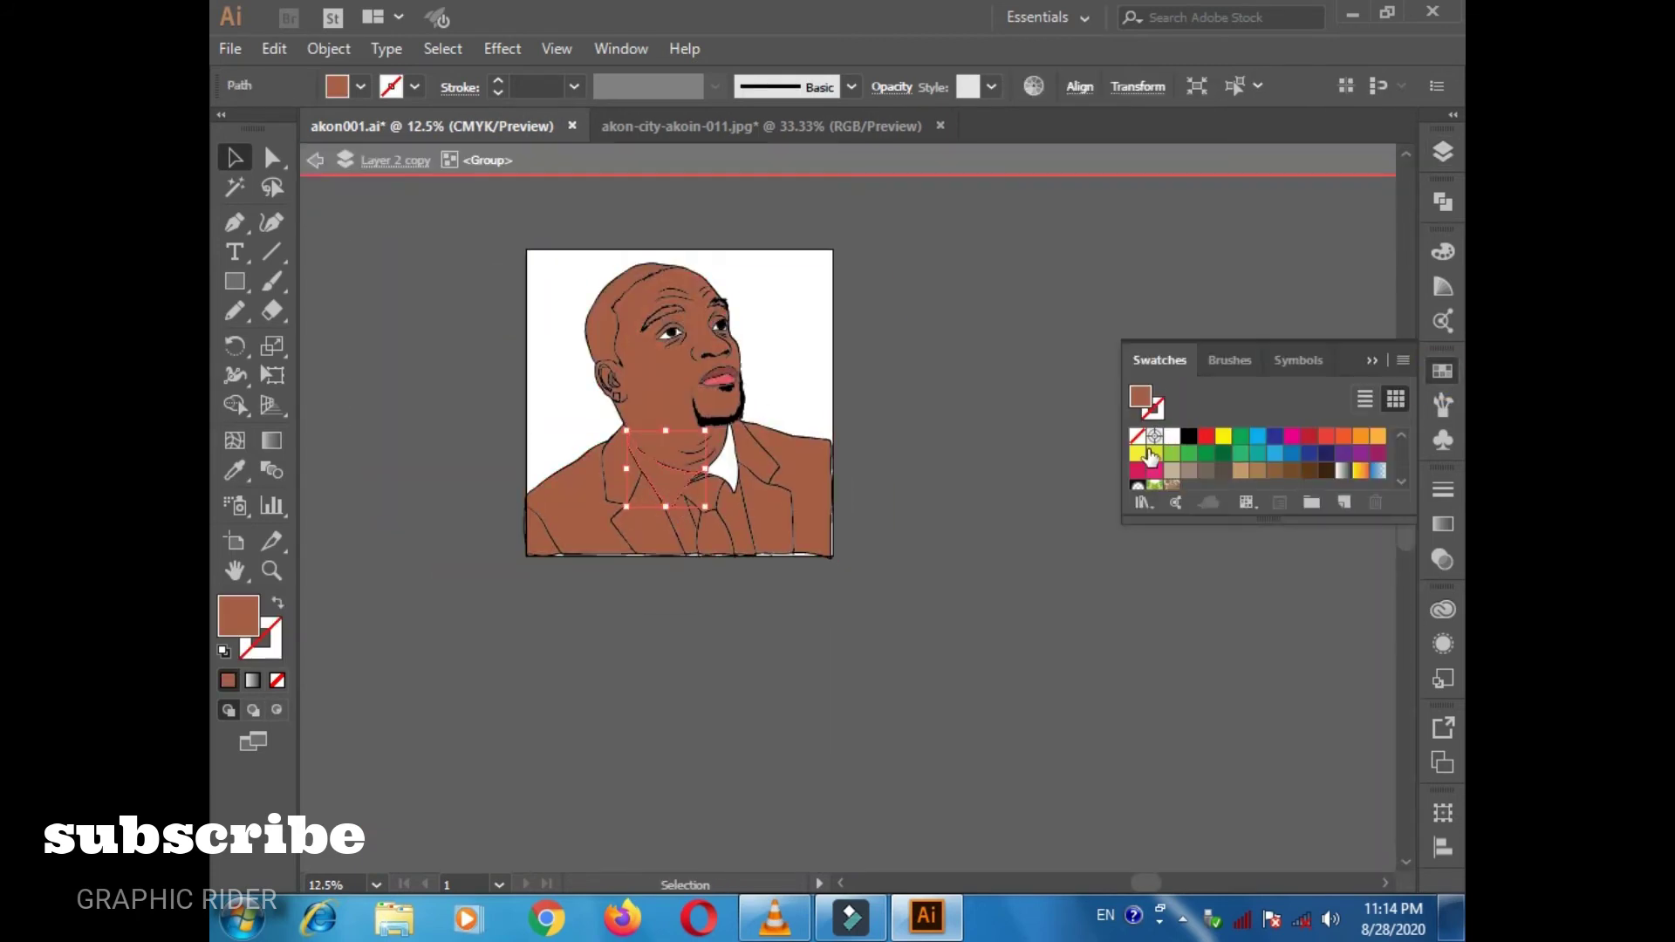
{"action": "left_click", "coordinate": [678, 510]}
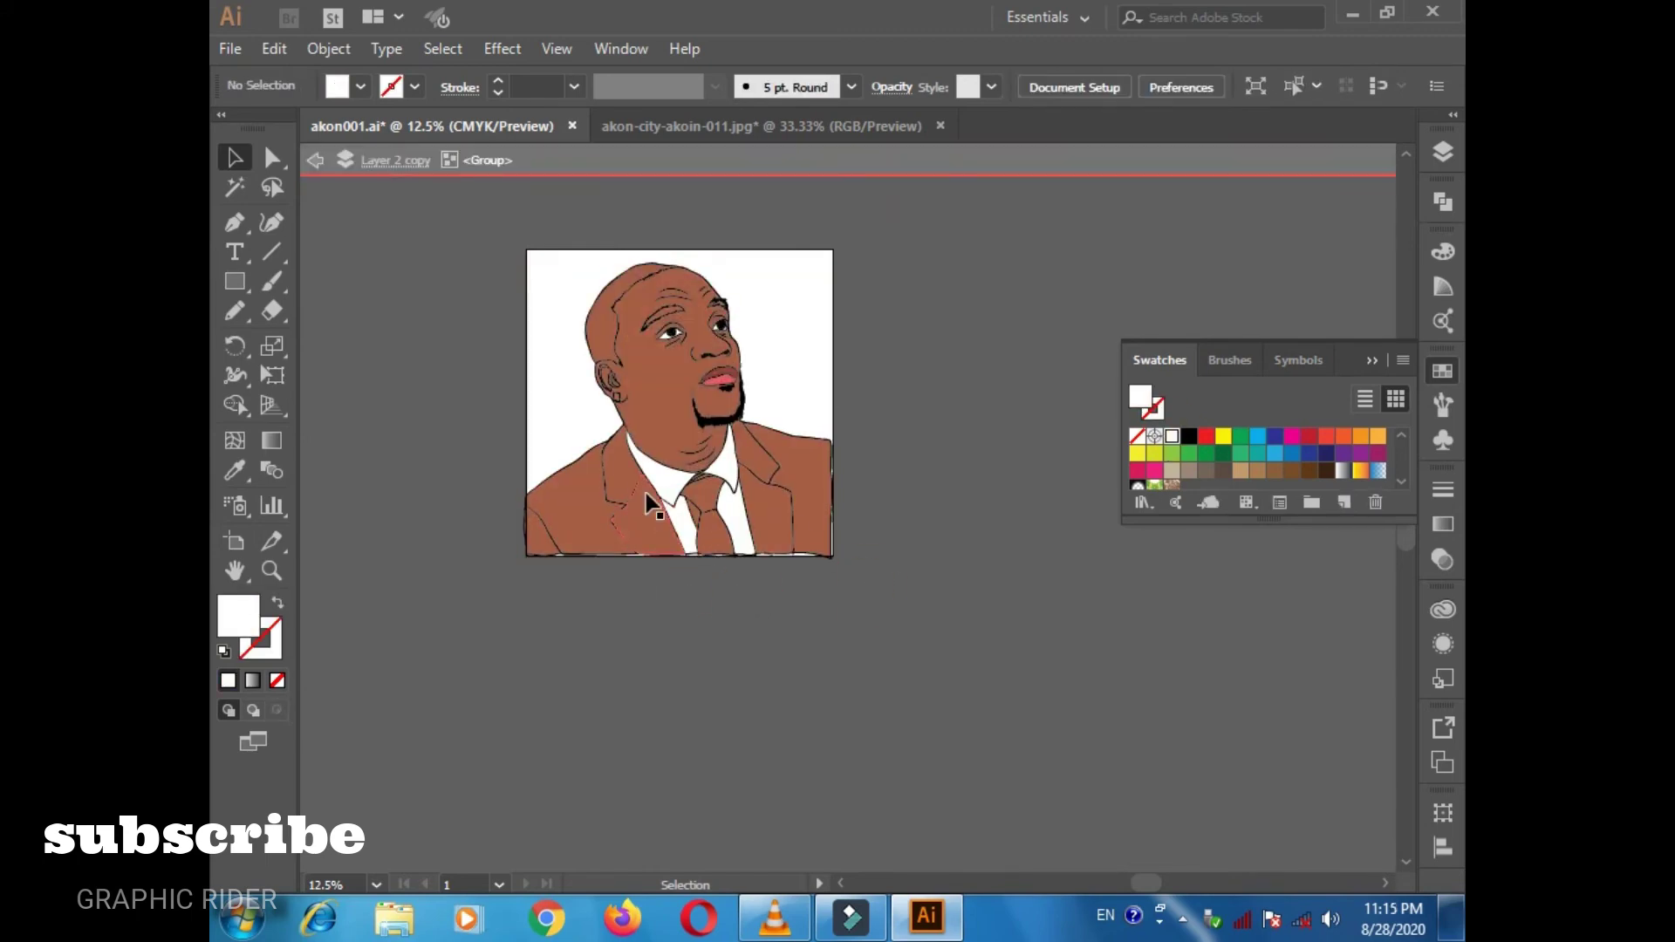
{"action": "key", "text": "ctrl+plus"}
{"action": "key", "text": "ctrl+plus"}
{"action": "key", "text": "ctrl+plus"}
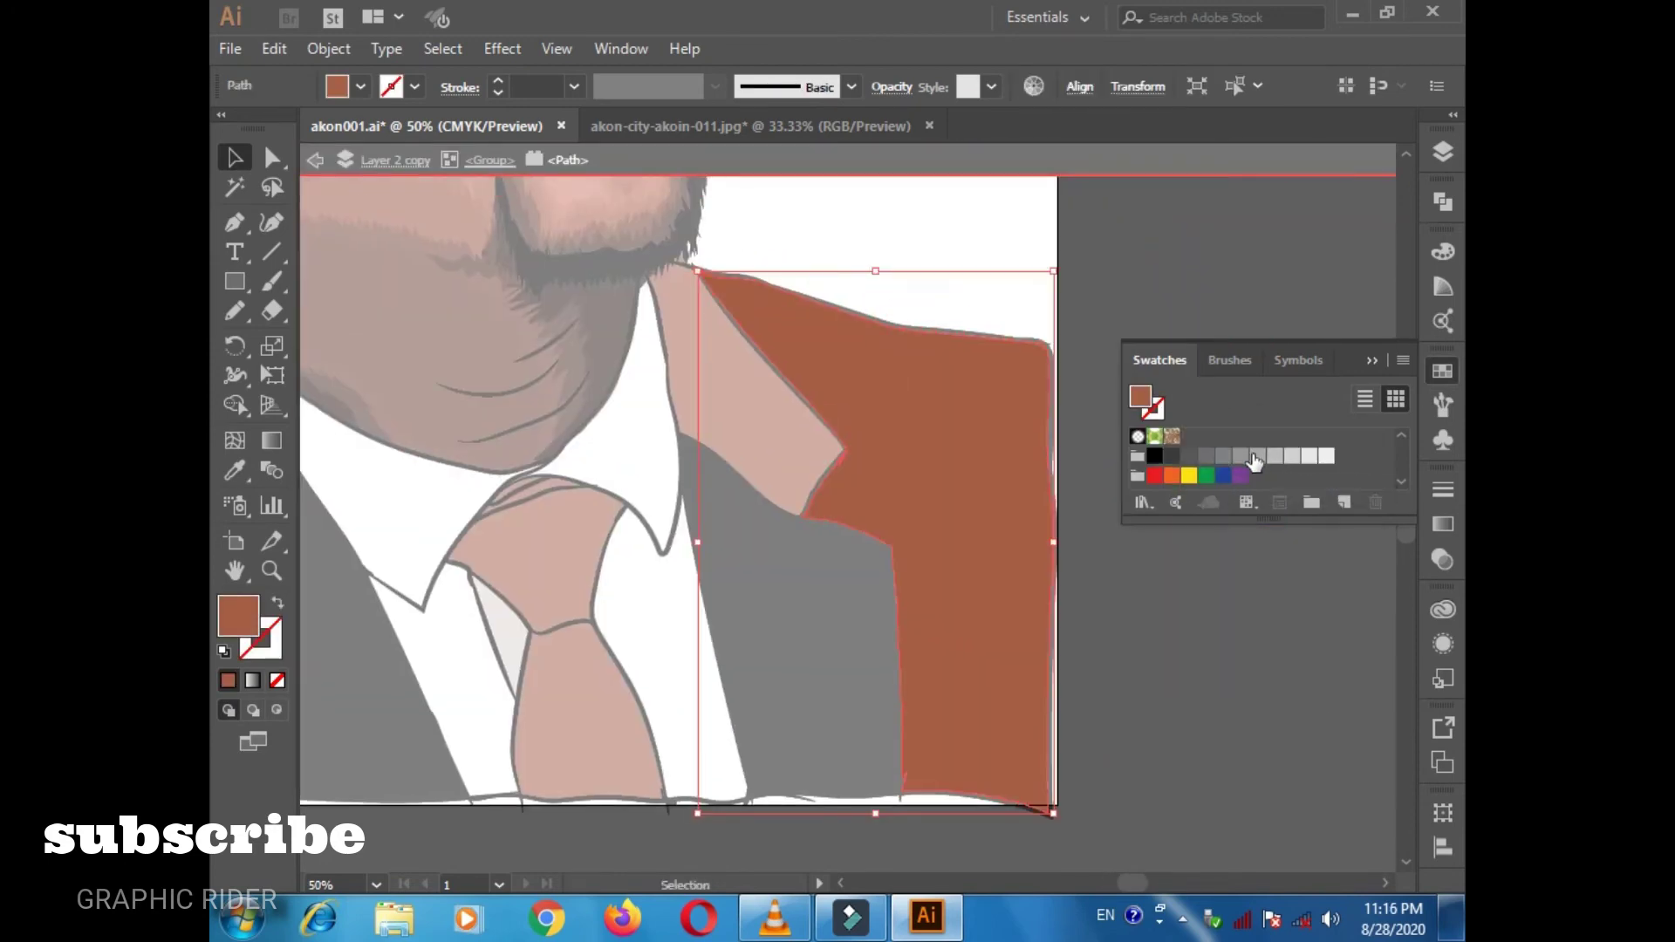
Recolour the jacket a dark blue-grey and the tie blue, saving the document.
{"action": "left_click", "coordinate": [1253, 461]}
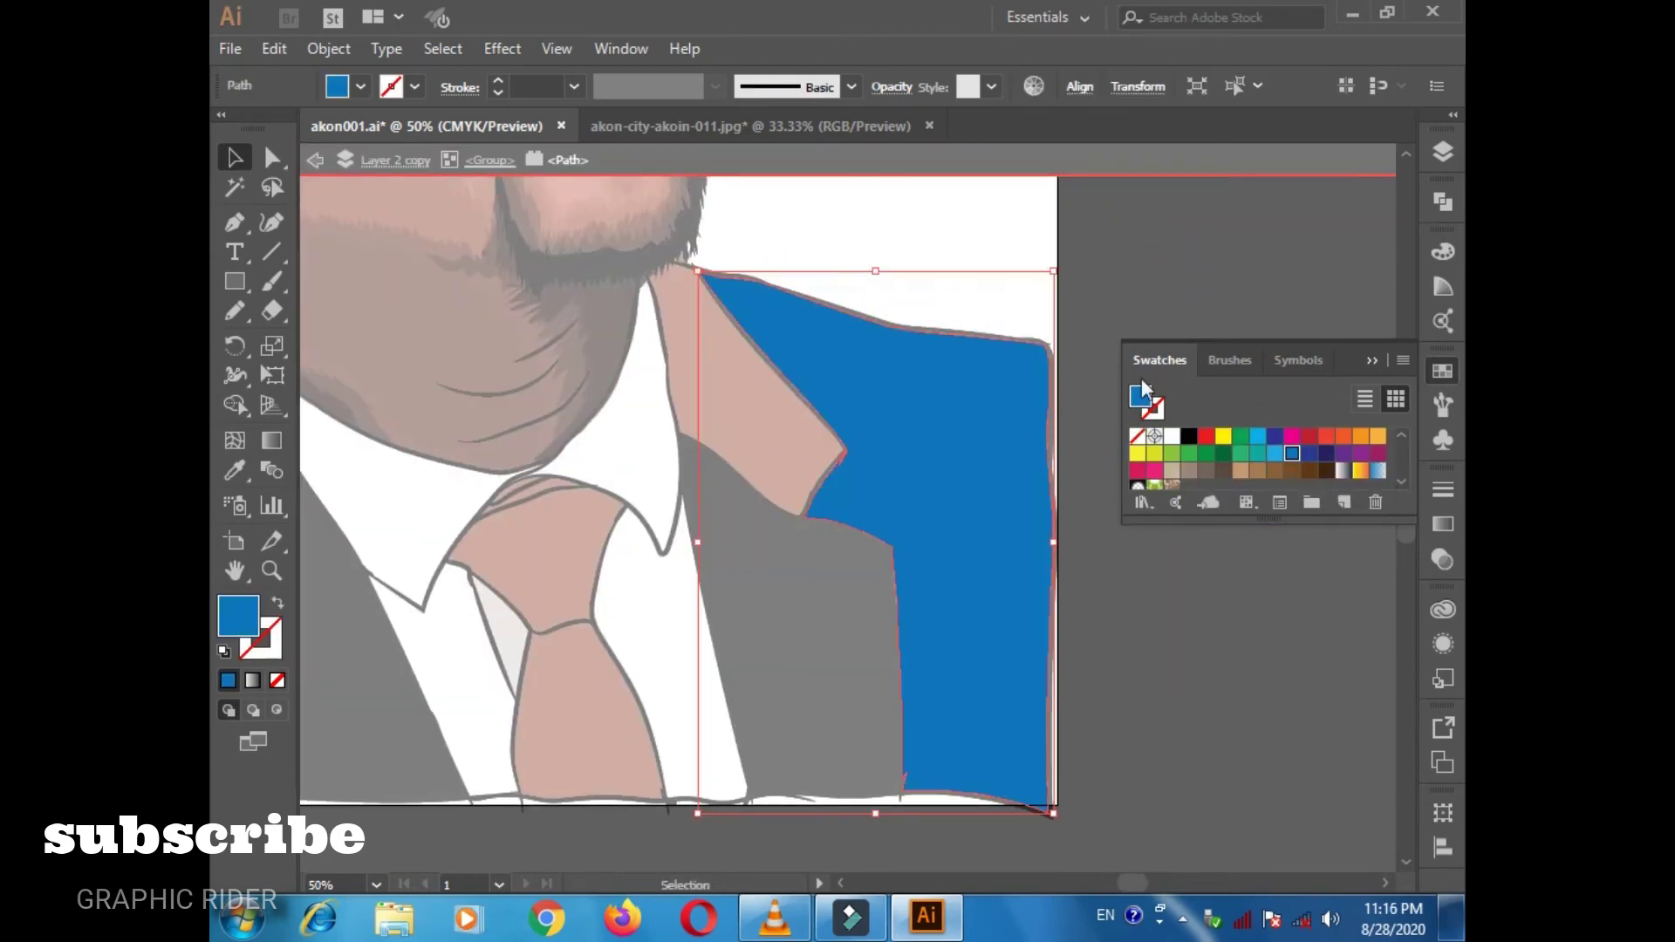
{"action": "left_click", "coordinate": [886, 657]}
{"action": "key", "text": "Return"}
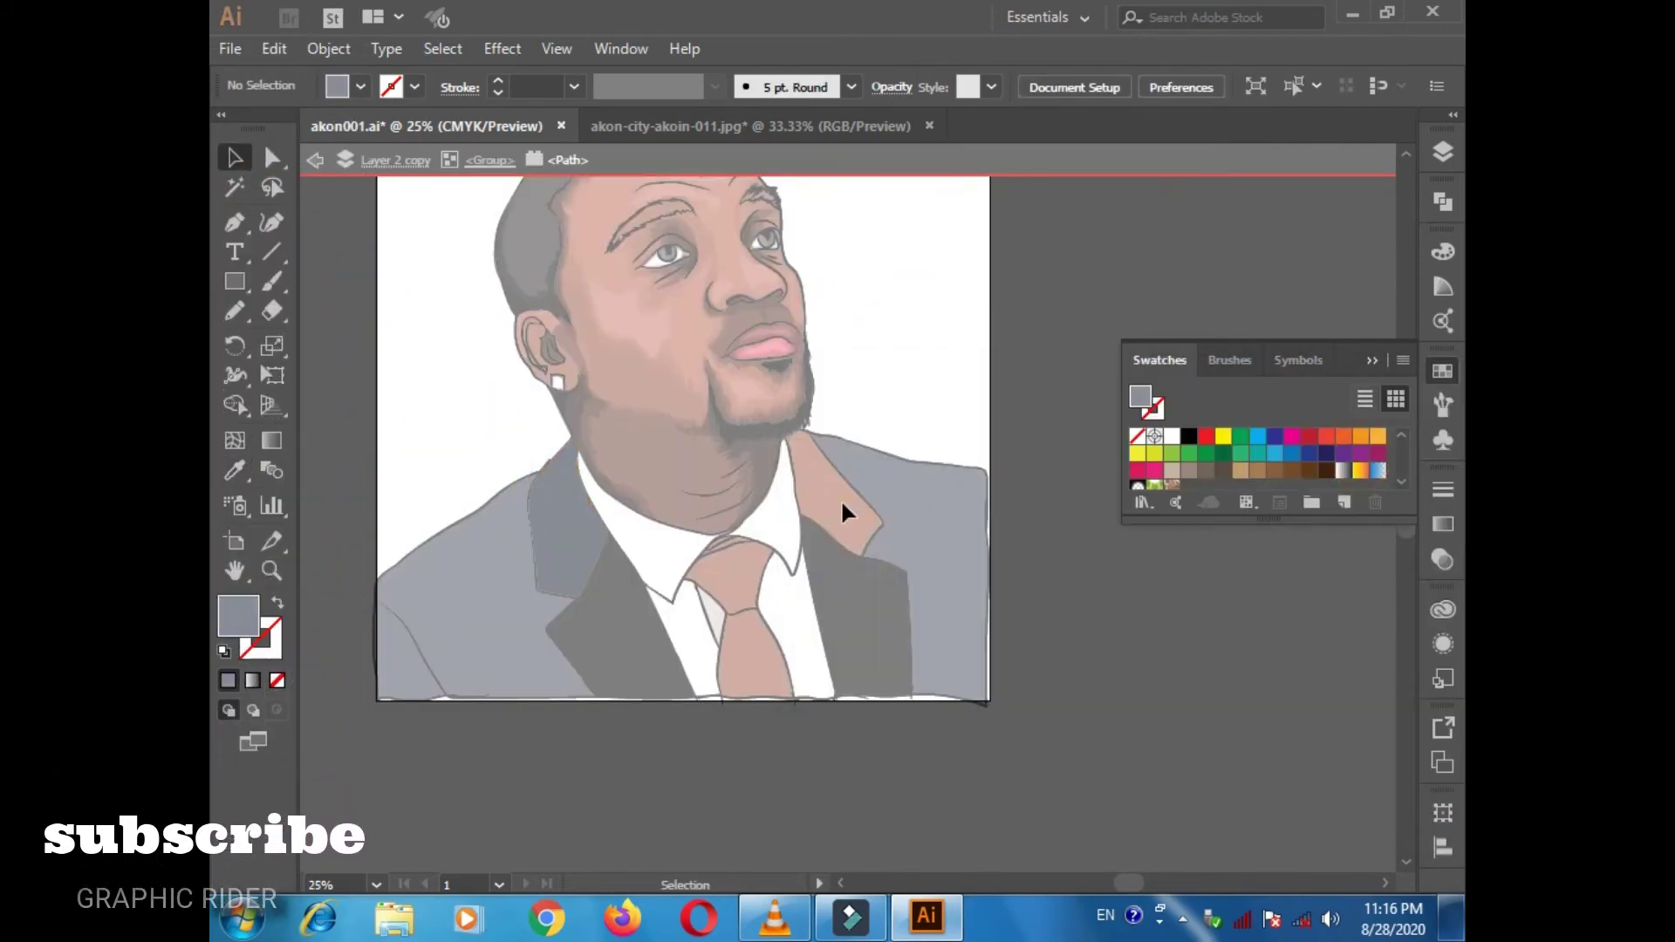
{"action": "key", "text": "ctrl+s"}
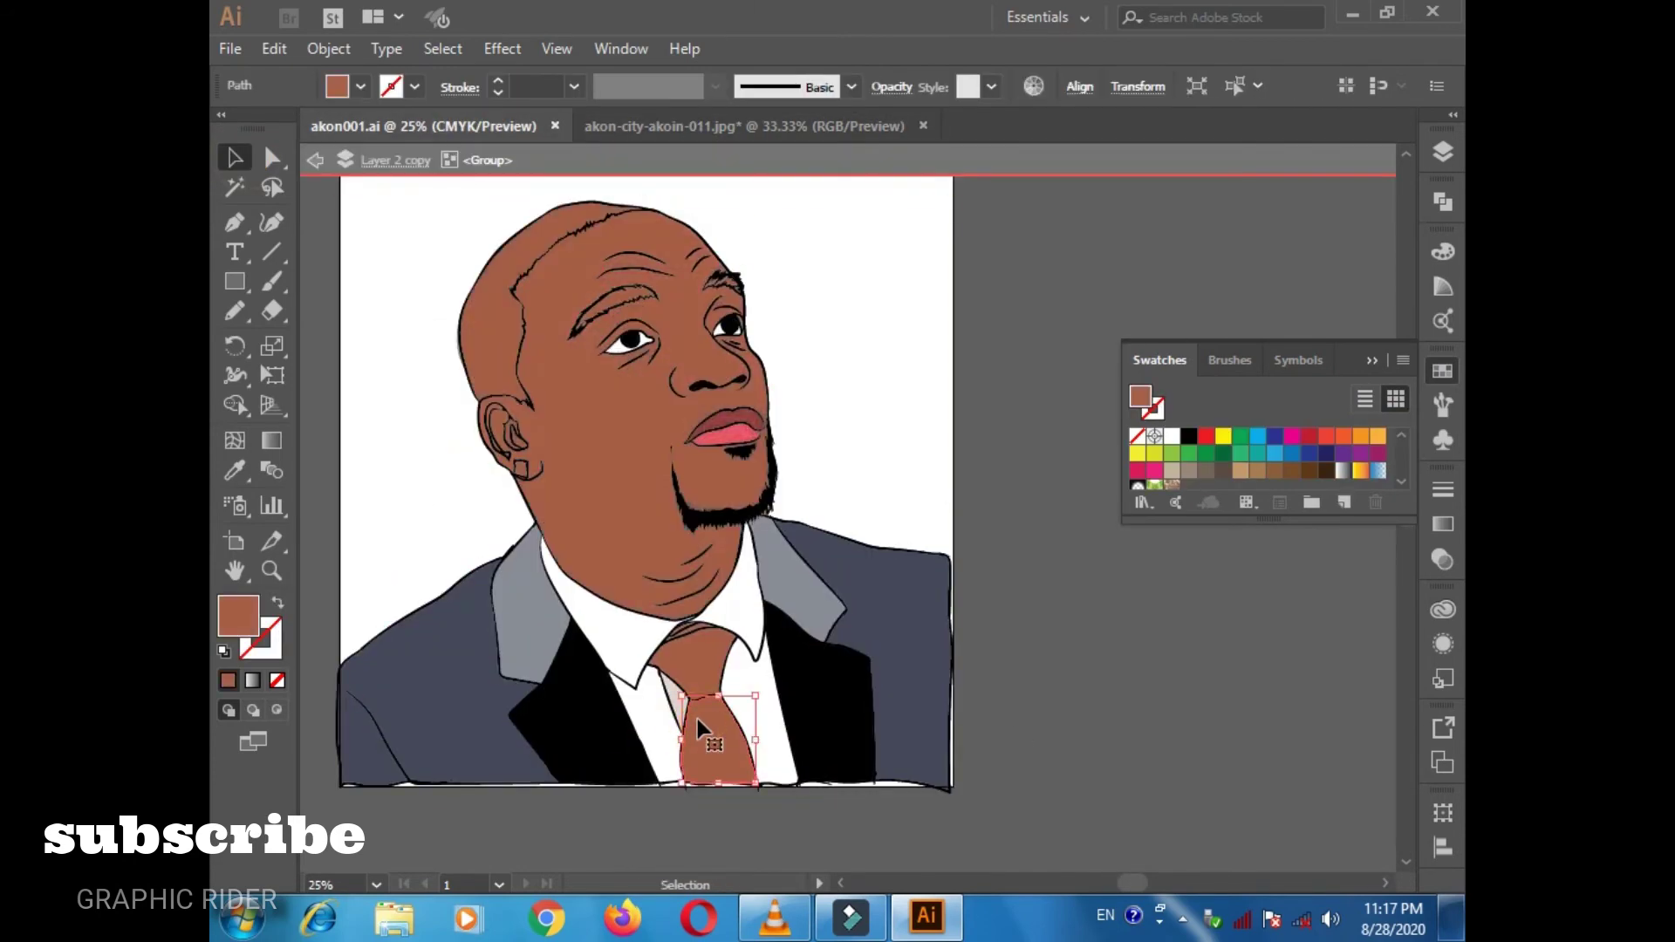
{"action": "left_click", "coordinate": [1356, 454]}
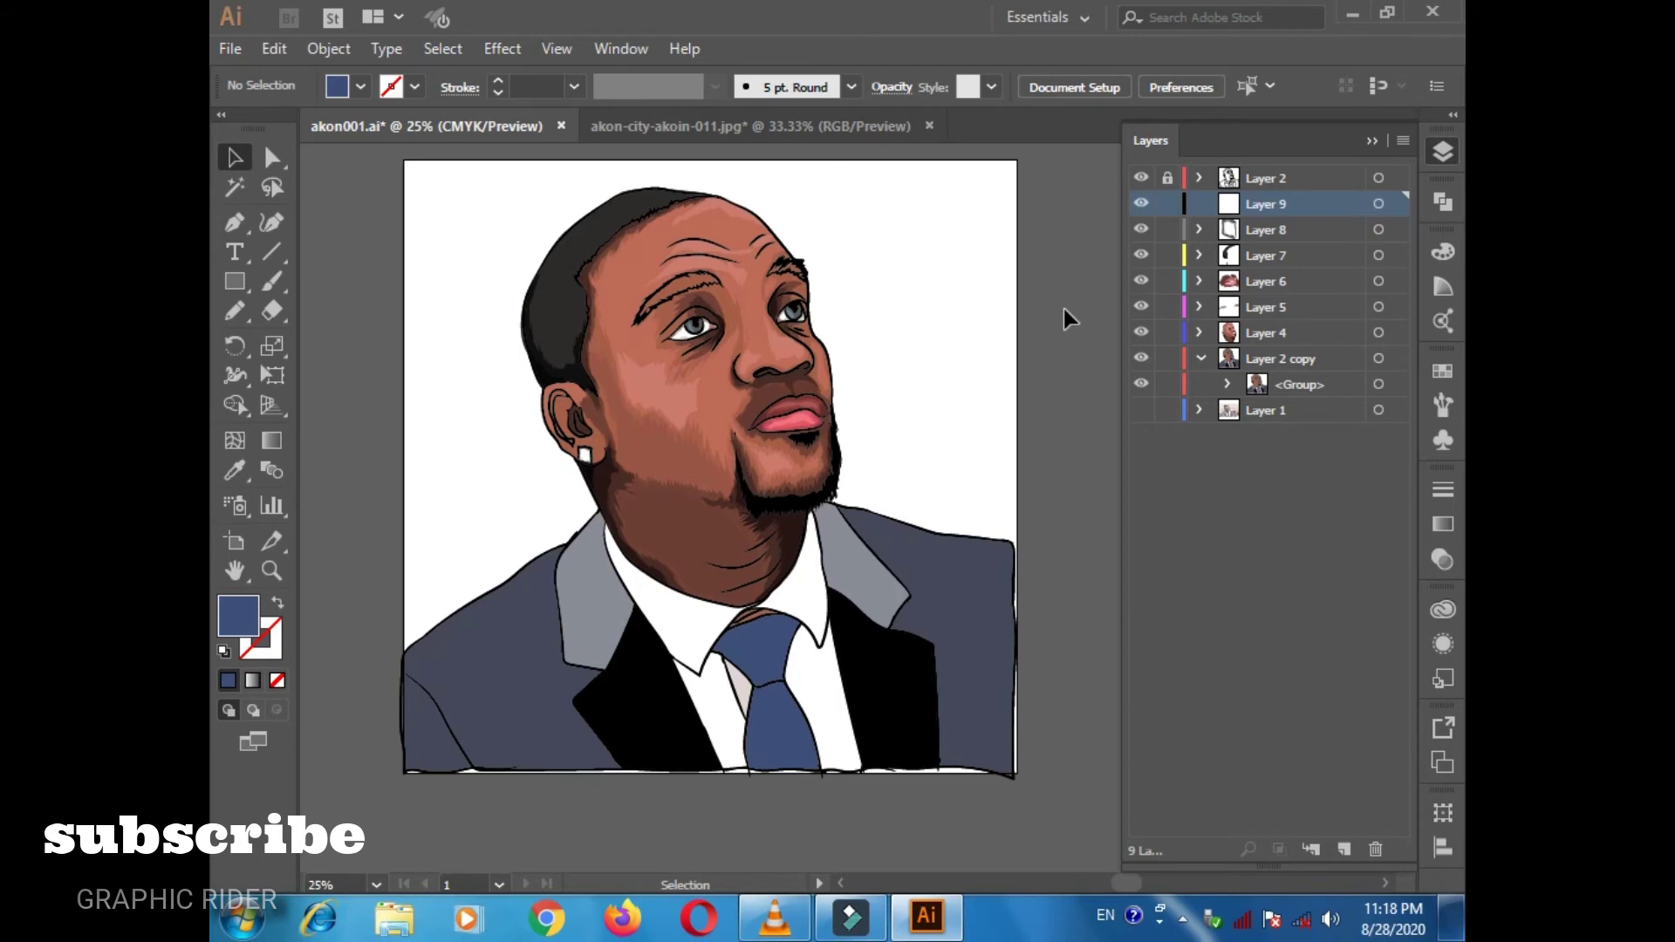
Pencil-draw light grey shading shapes on both collars and the shirt beside the tie.
{"action": "scroll", "coordinate": [755, 732], "scroll_direction": "up", "scroll_amount": 3}
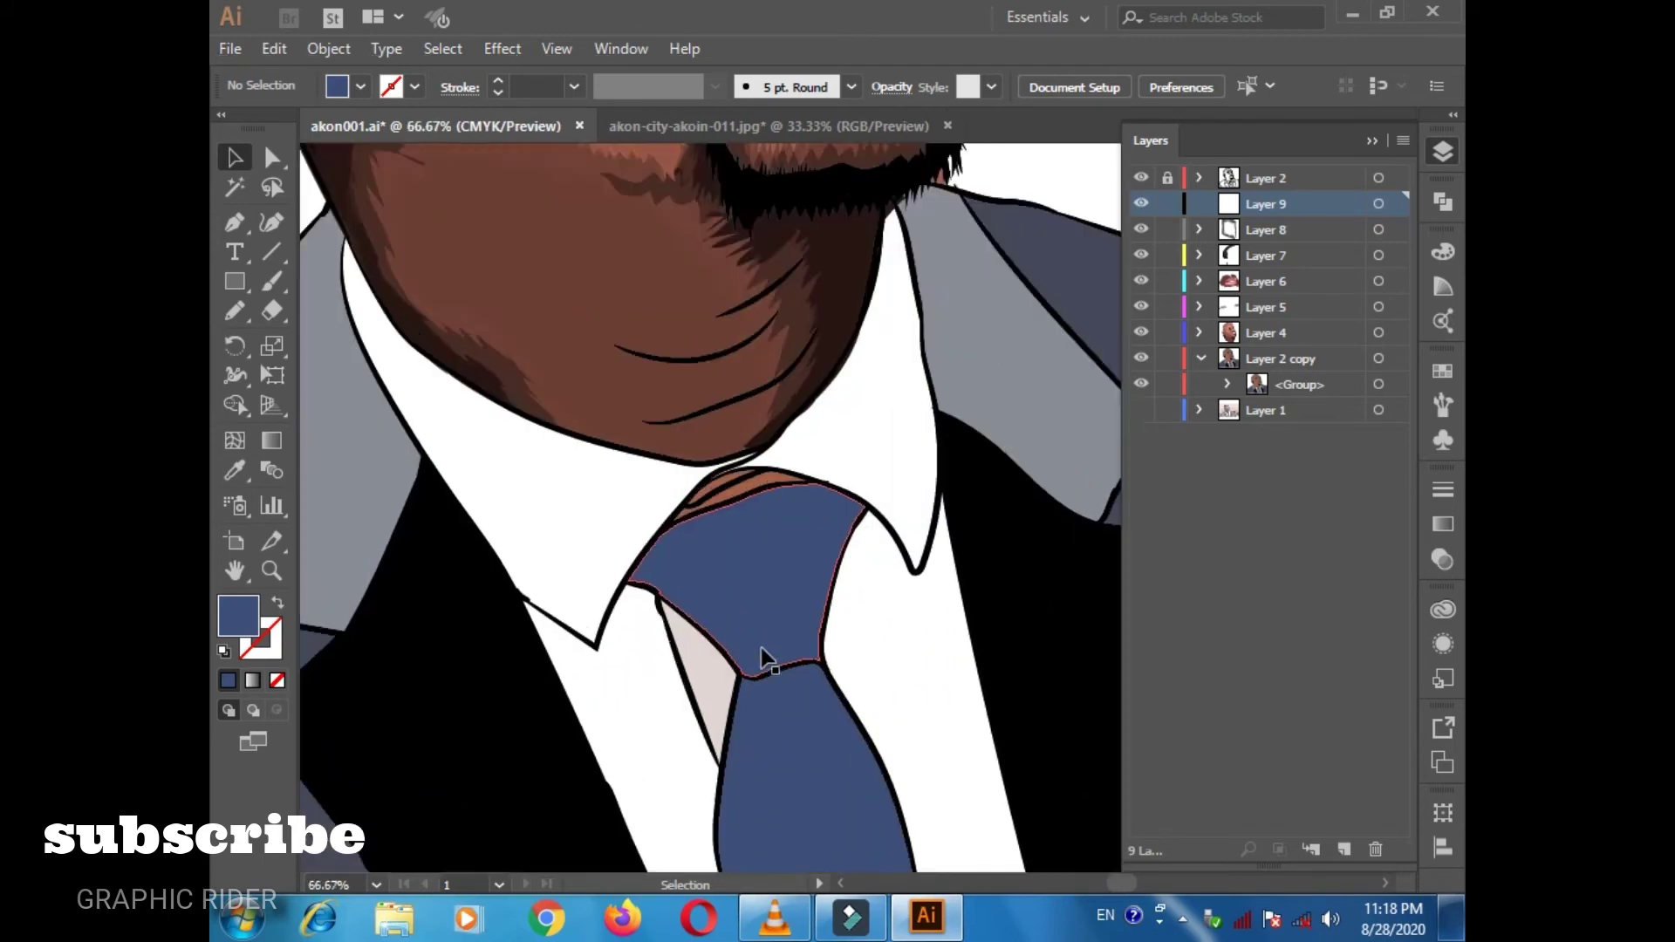
{"action": "left_click", "coordinate": [244, 468]}
{"action": "double_click", "coordinate": [238, 615]}
{"action": "left_click", "coordinate": [1387, 453]}
{"action": "key", "text": "n"}
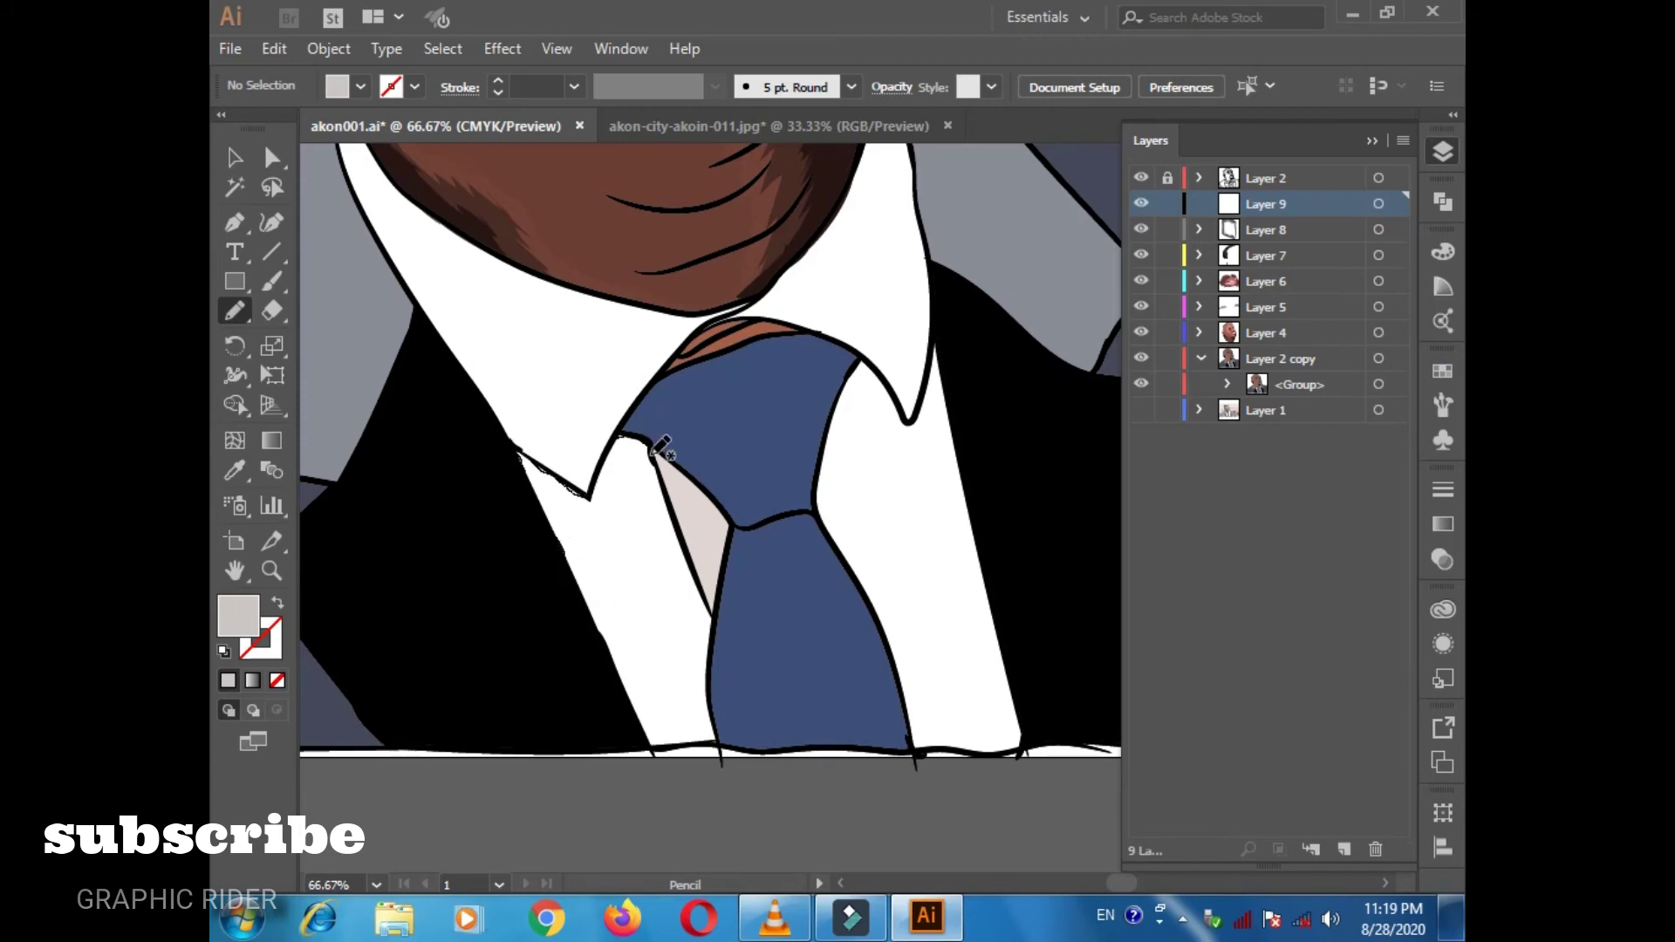
{"action": "left_click_drag", "start_coordinate": [652, 452], "coordinate": [637, 484]}
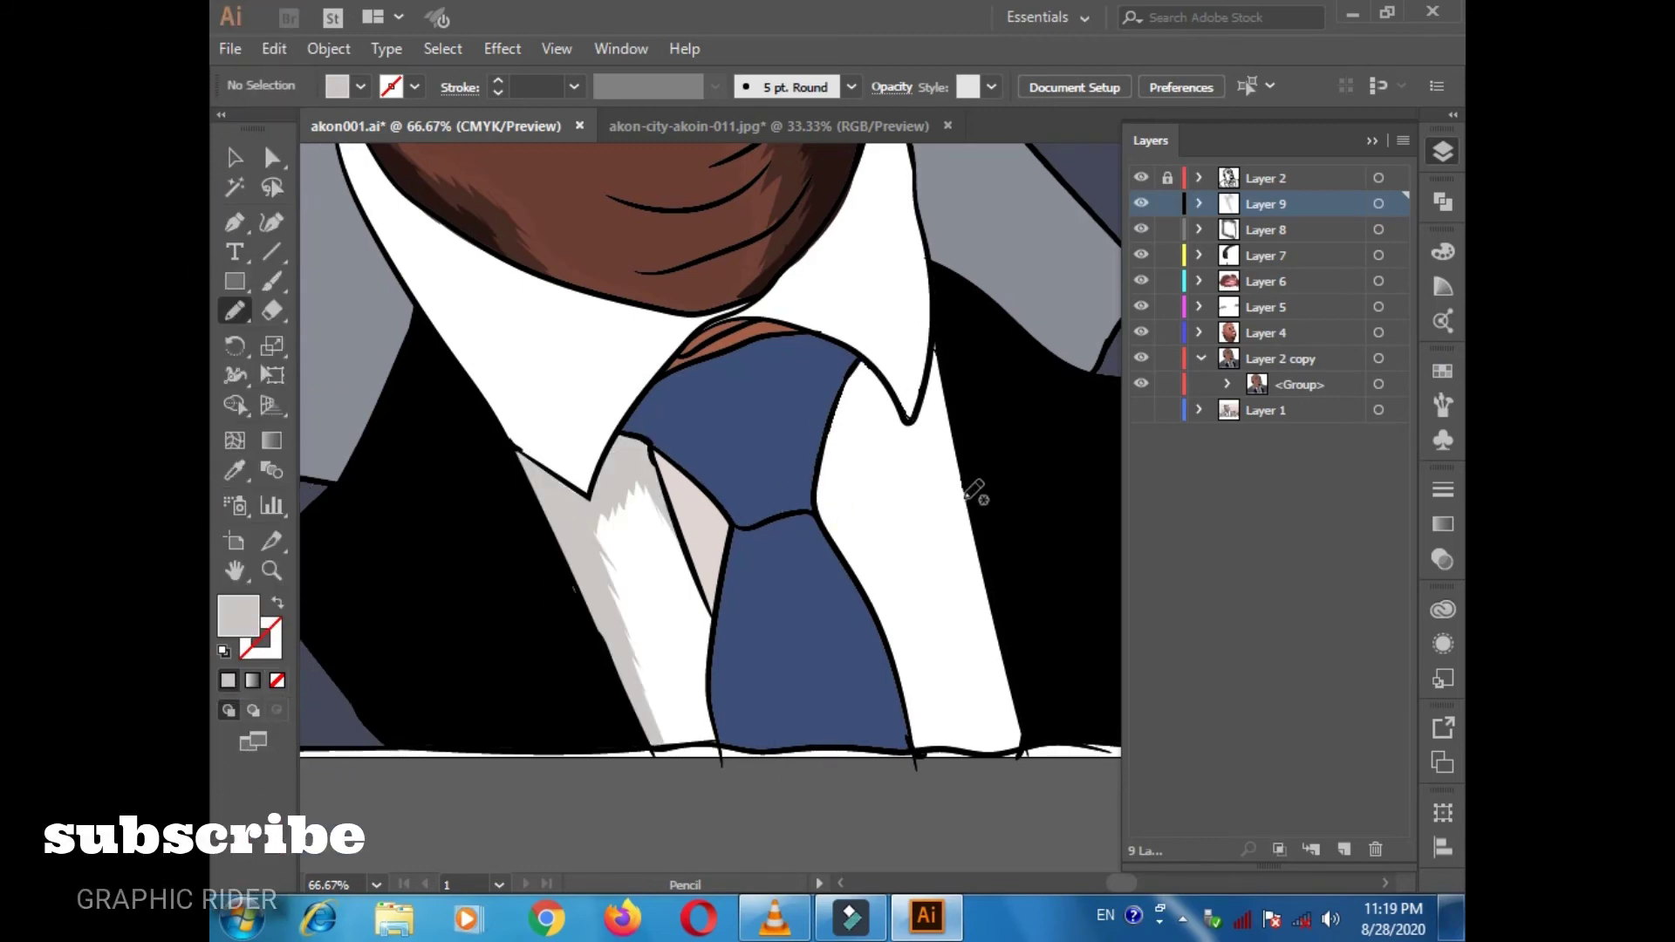
{"action": "left_click_drag", "start_coordinate": [850, 543], "coordinate": [853, 523]}
{"action": "left_click_drag", "start_coordinate": [853, 523], "coordinate": [770, 380]}
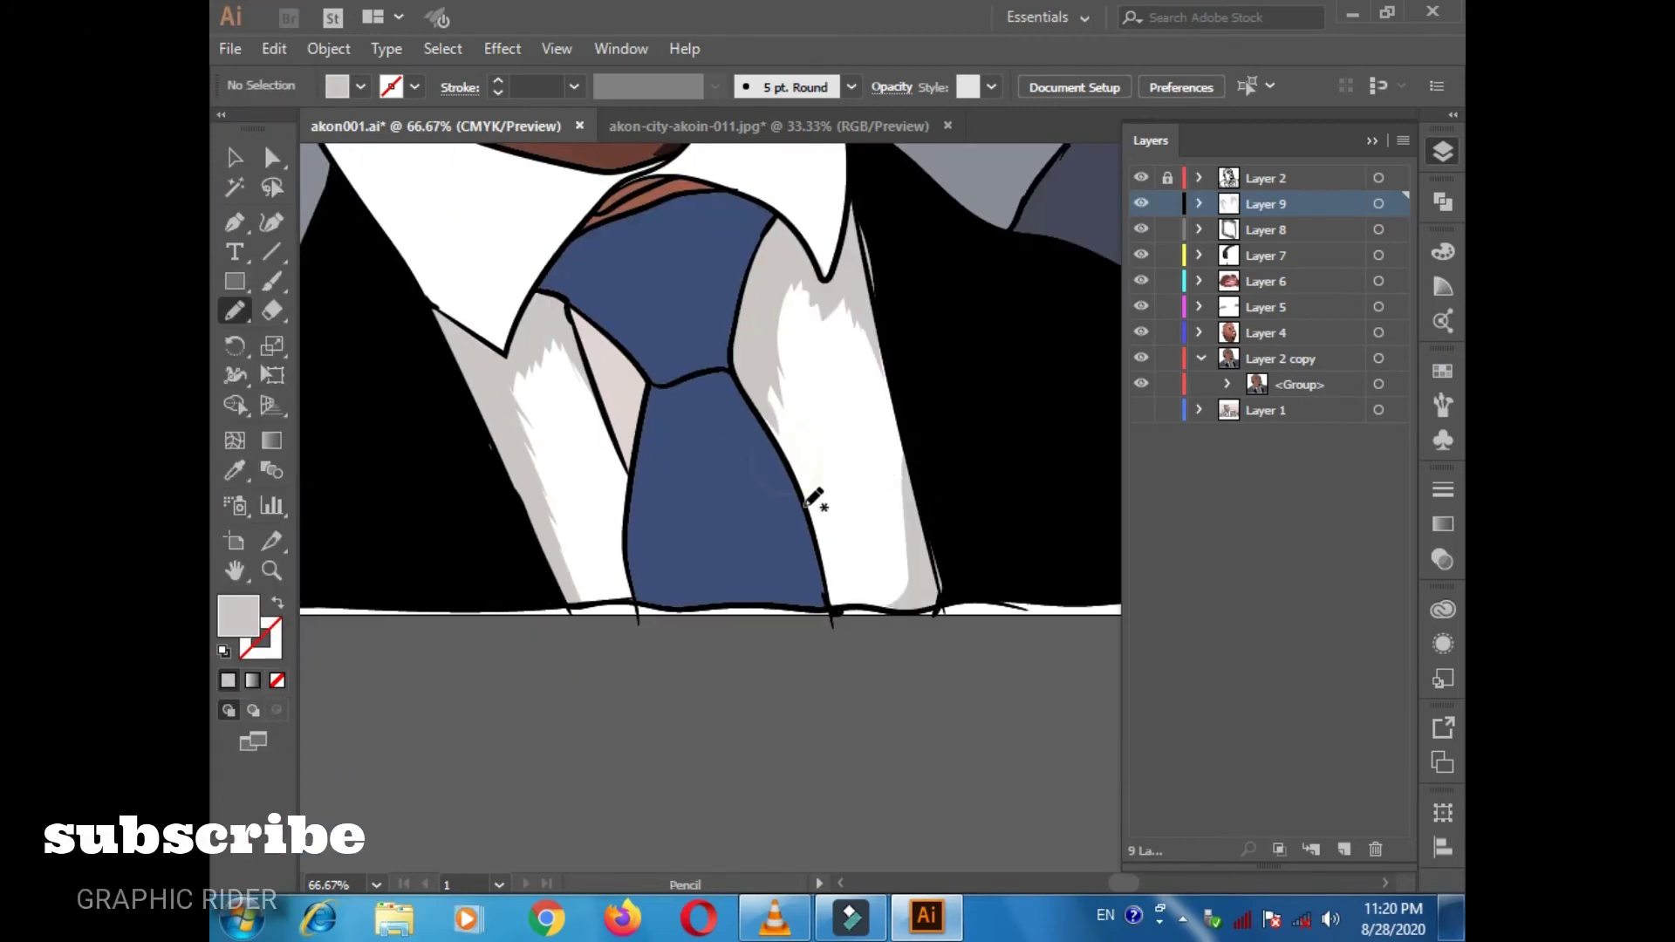
{"action": "left_click_drag", "start_coordinate": [820, 514], "coordinate": [790, 461]}
{"action": "left_click_drag", "start_coordinate": [649, 361], "coordinate": [721, 479]}
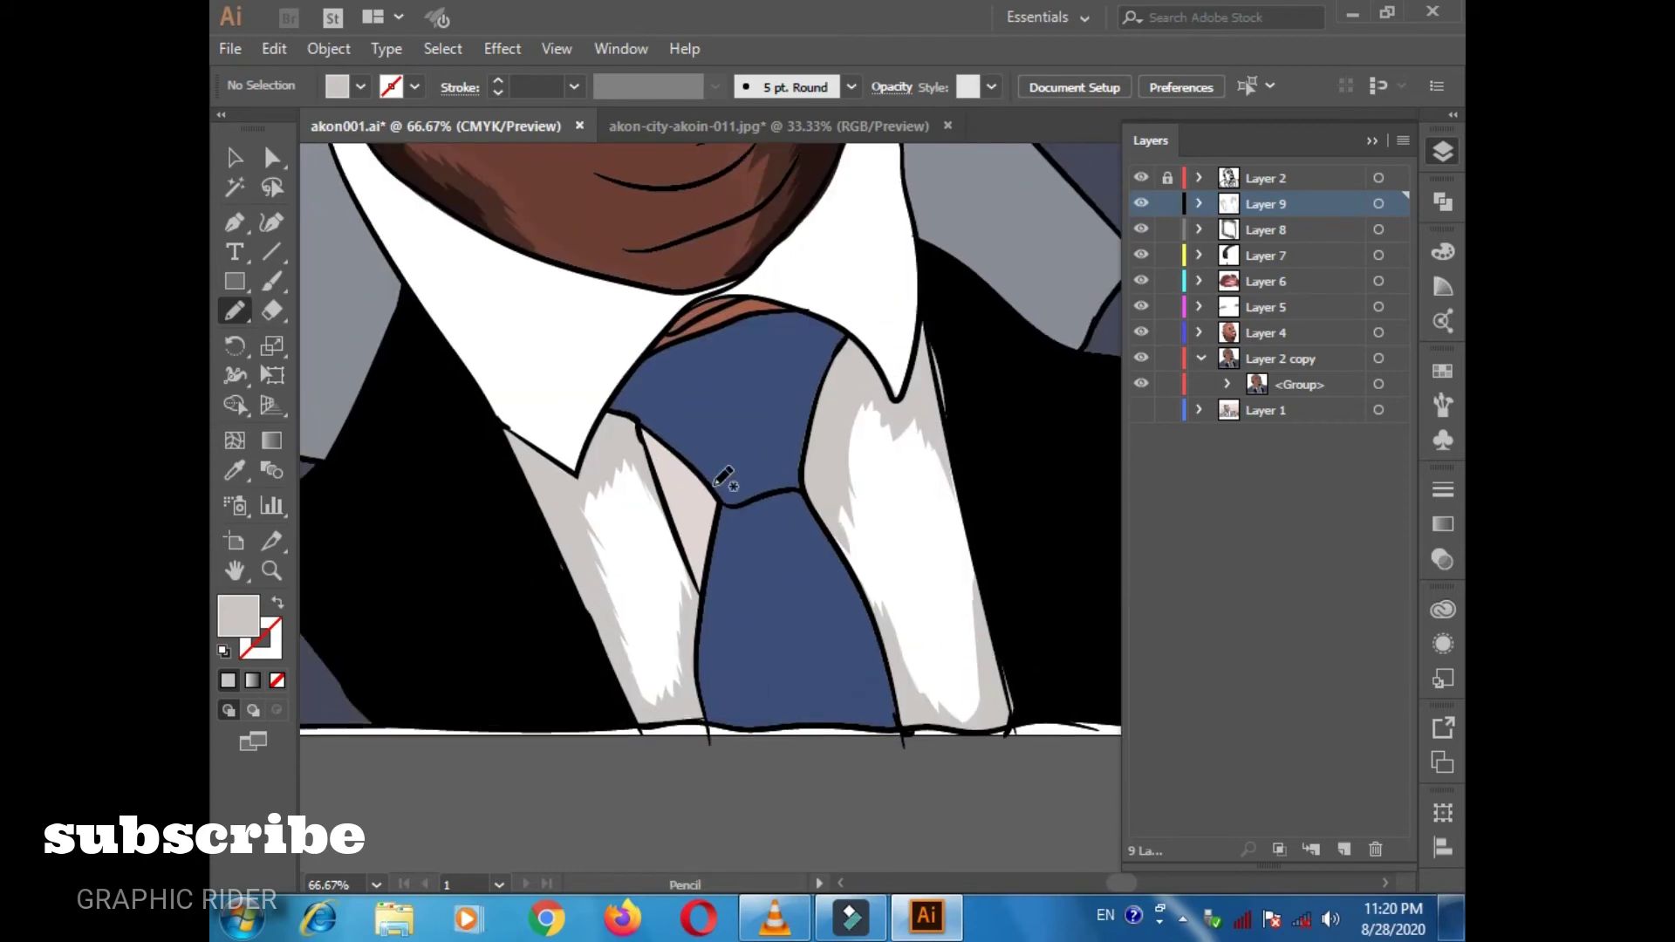
Add darker grey shading along the left and right collars.
{"action": "double_click", "coordinate": [238, 616]}
{"action": "key", "text": "Return"}
{"action": "left_click_drag", "start_coordinate": [572, 555], "coordinate": [610, 628]}
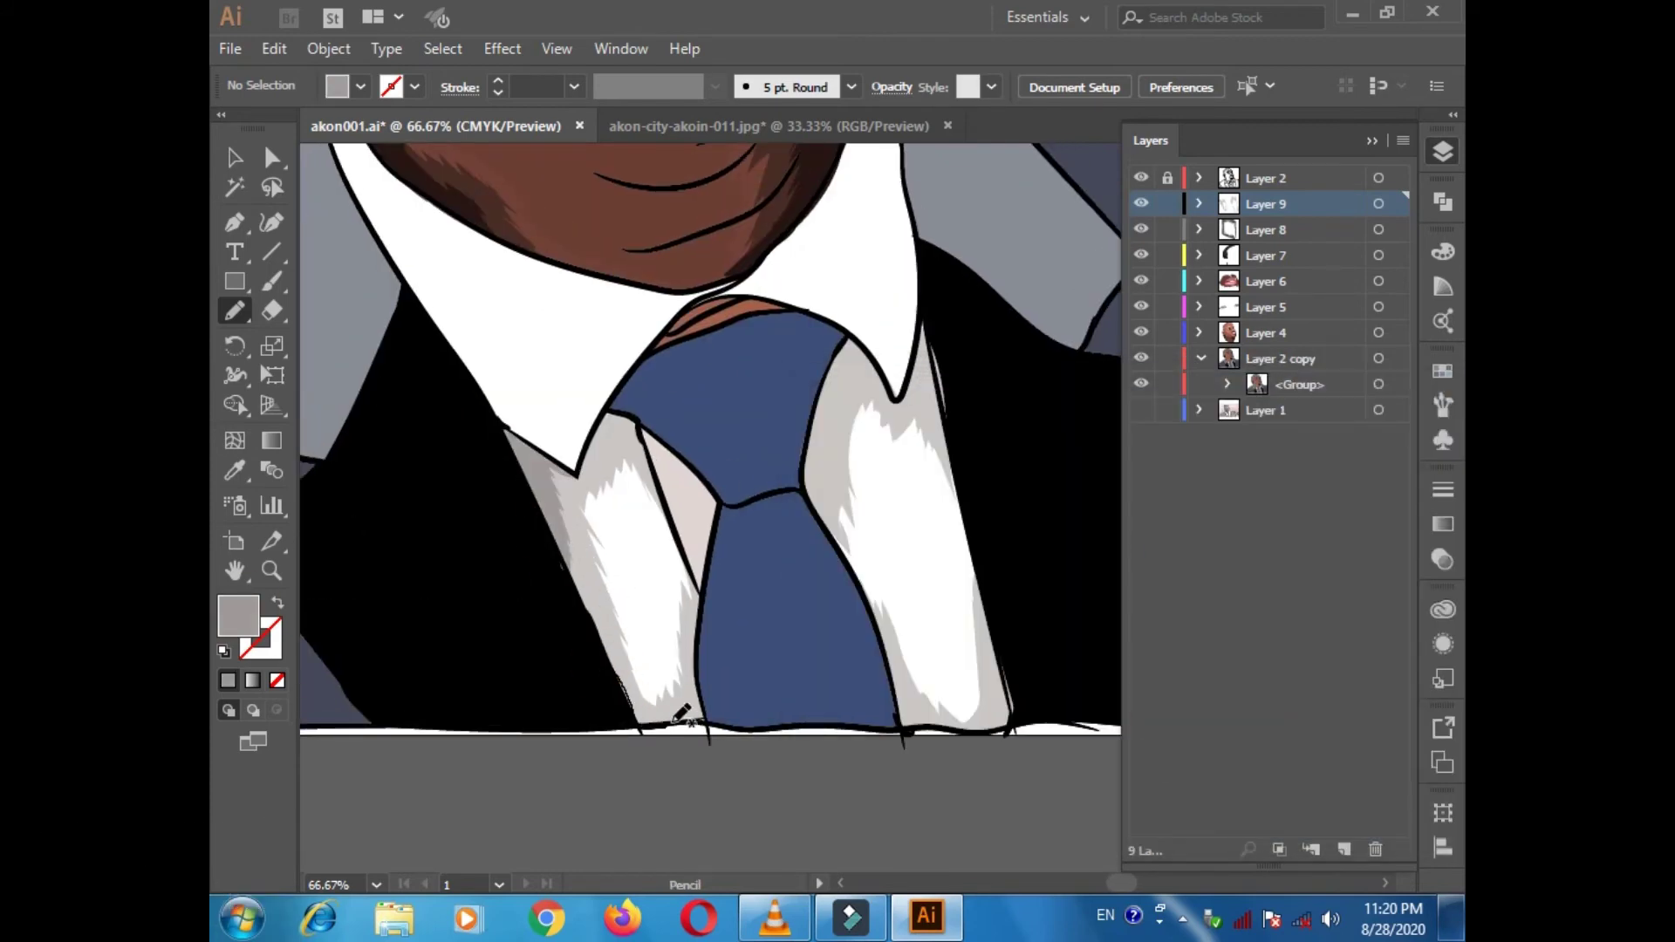
{"action": "mouse_move", "coordinate": [839, 350]}
{"action": "left_mouse_down"}
{"action": "mouse_move", "coordinate": [907, 394]}
{"action": "mouse_move", "coordinate": [809, 286]}
{"action": "left_mouse_up"}
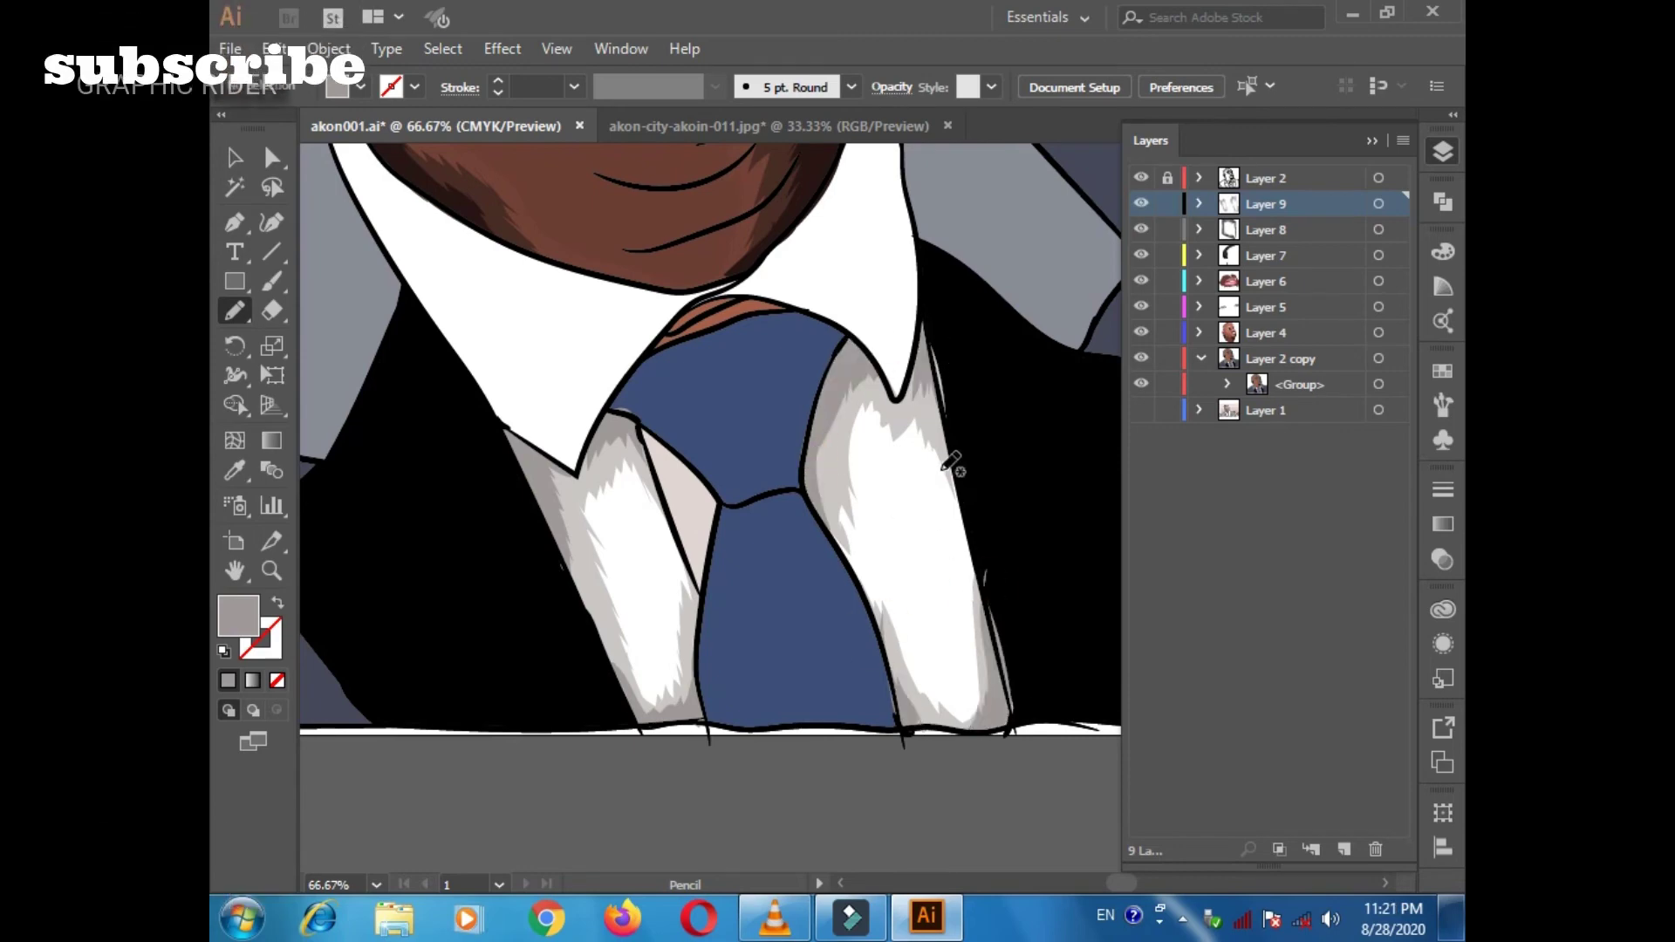
Shade the tie knot and lower tie with a dark blue fill.
{"action": "double_click", "coordinate": [237, 615]}
{"action": "left_click", "coordinate": [1382, 455]}
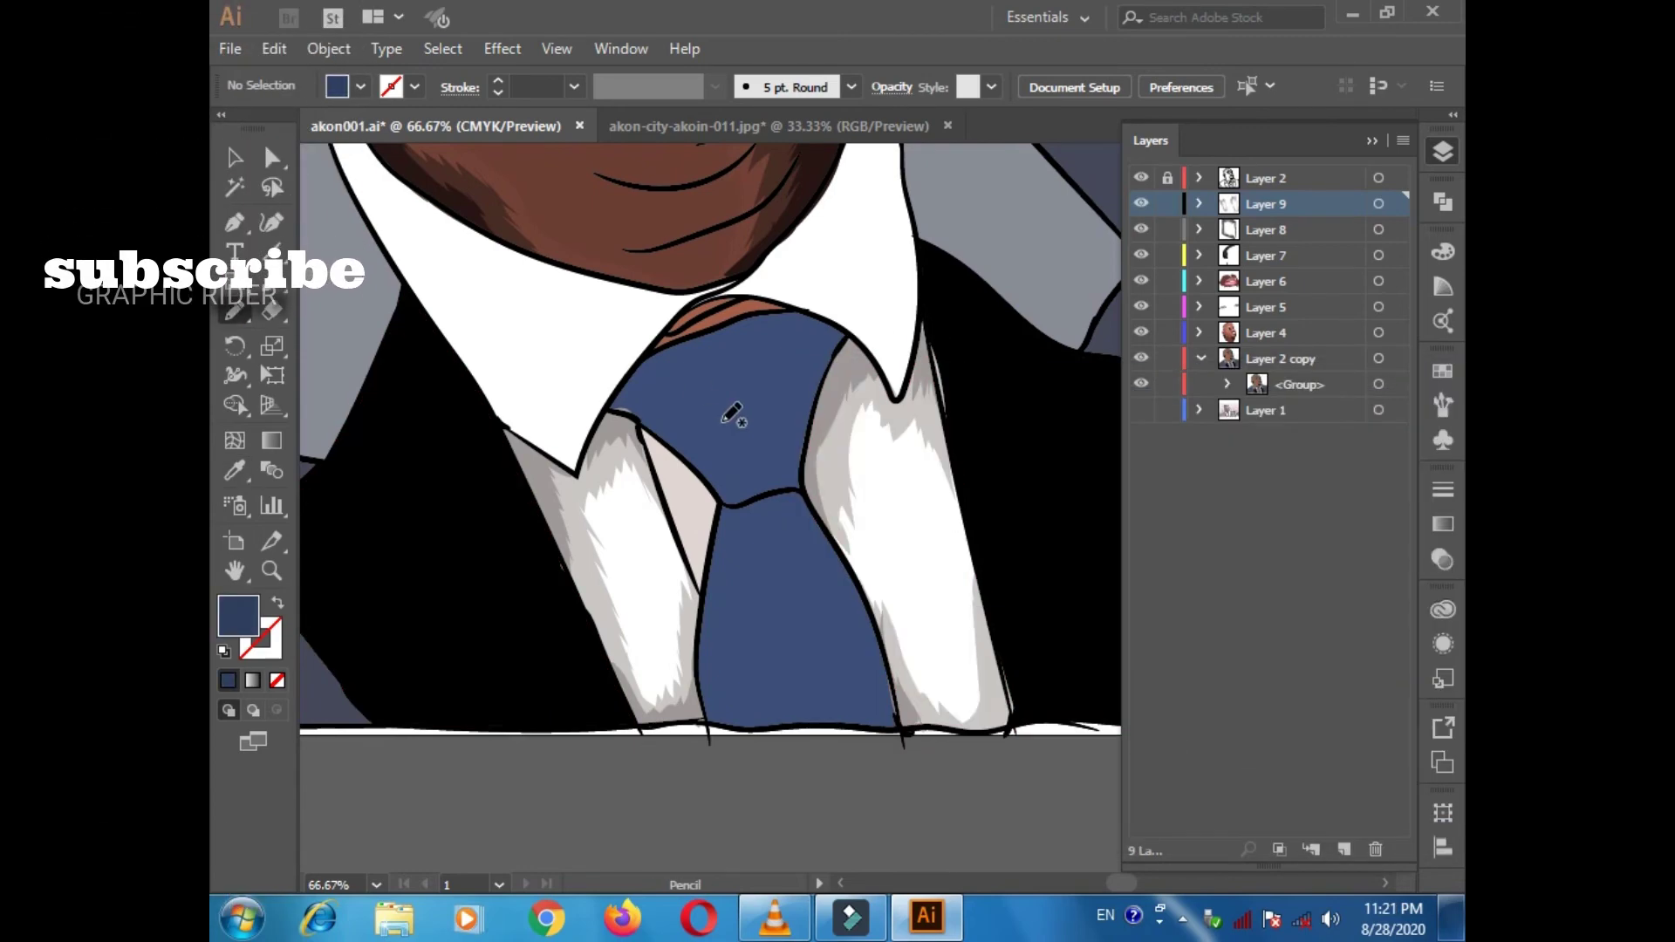
{"action": "mouse_move", "coordinate": [692, 343]}
{"action": "left_mouse_down"}
{"action": "mouse_move", "coordinate": [814, 437]}
{"action": "mouse_move", "coordinate": [767, 331]}
{"action": "left_mouse_up"}
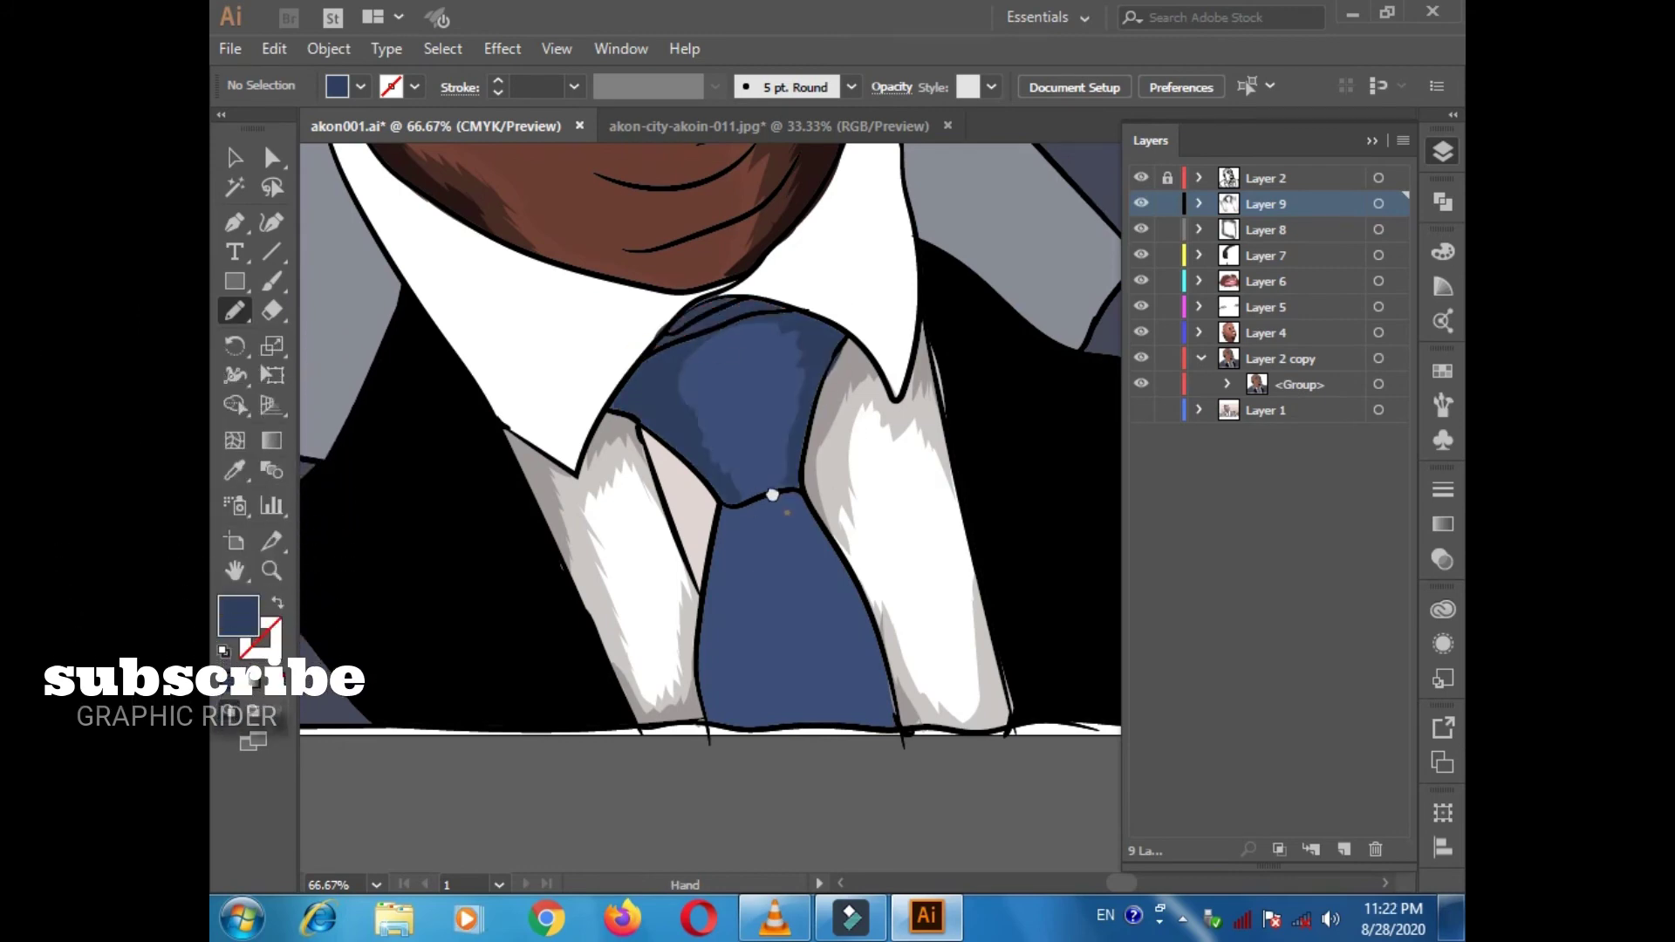
{"action": "scroll", "coordinate": [689, 491], "scroll_direction": "down", "scroll_amount": 5}
{"action": "left_click_drag", "start_coordinate": [688, 491], "coordinate": [843, 506]}
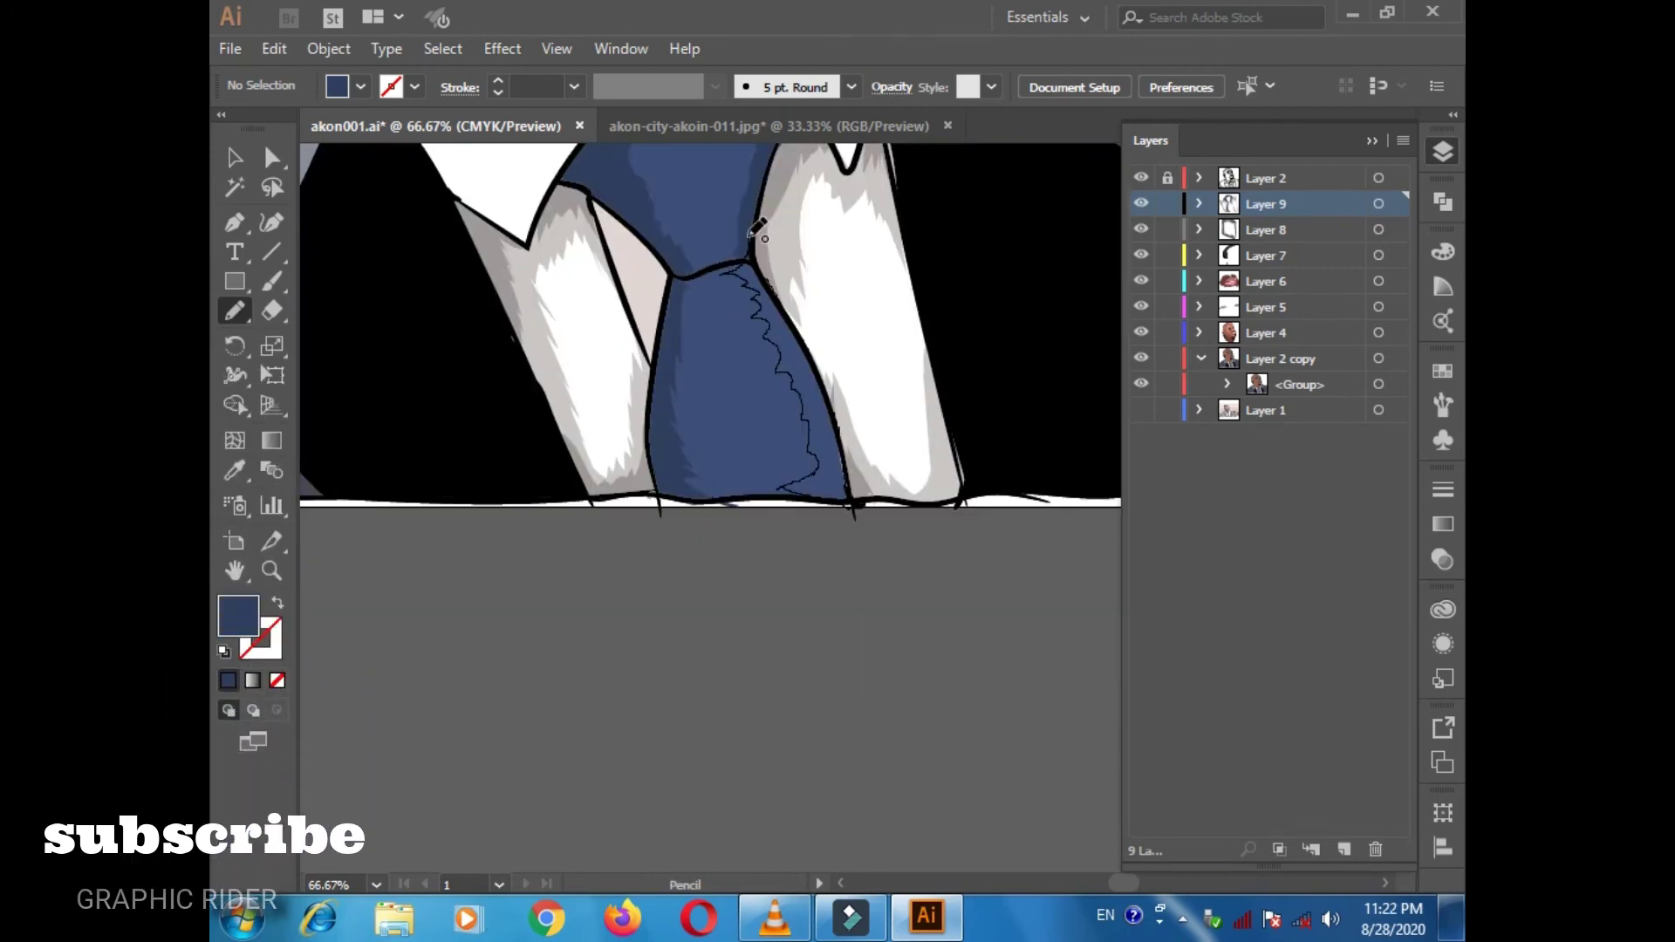
{"action": "scroll", "coordinate": [759, 366], "scroll_direction": "up", "scroll_amount": 6}
Add lighter blue highlight shapes across the tie.
{"action": "double_click", "coordinate": [246, 610]}
{"action": "left_click", "coordinate": [1391, 457]}
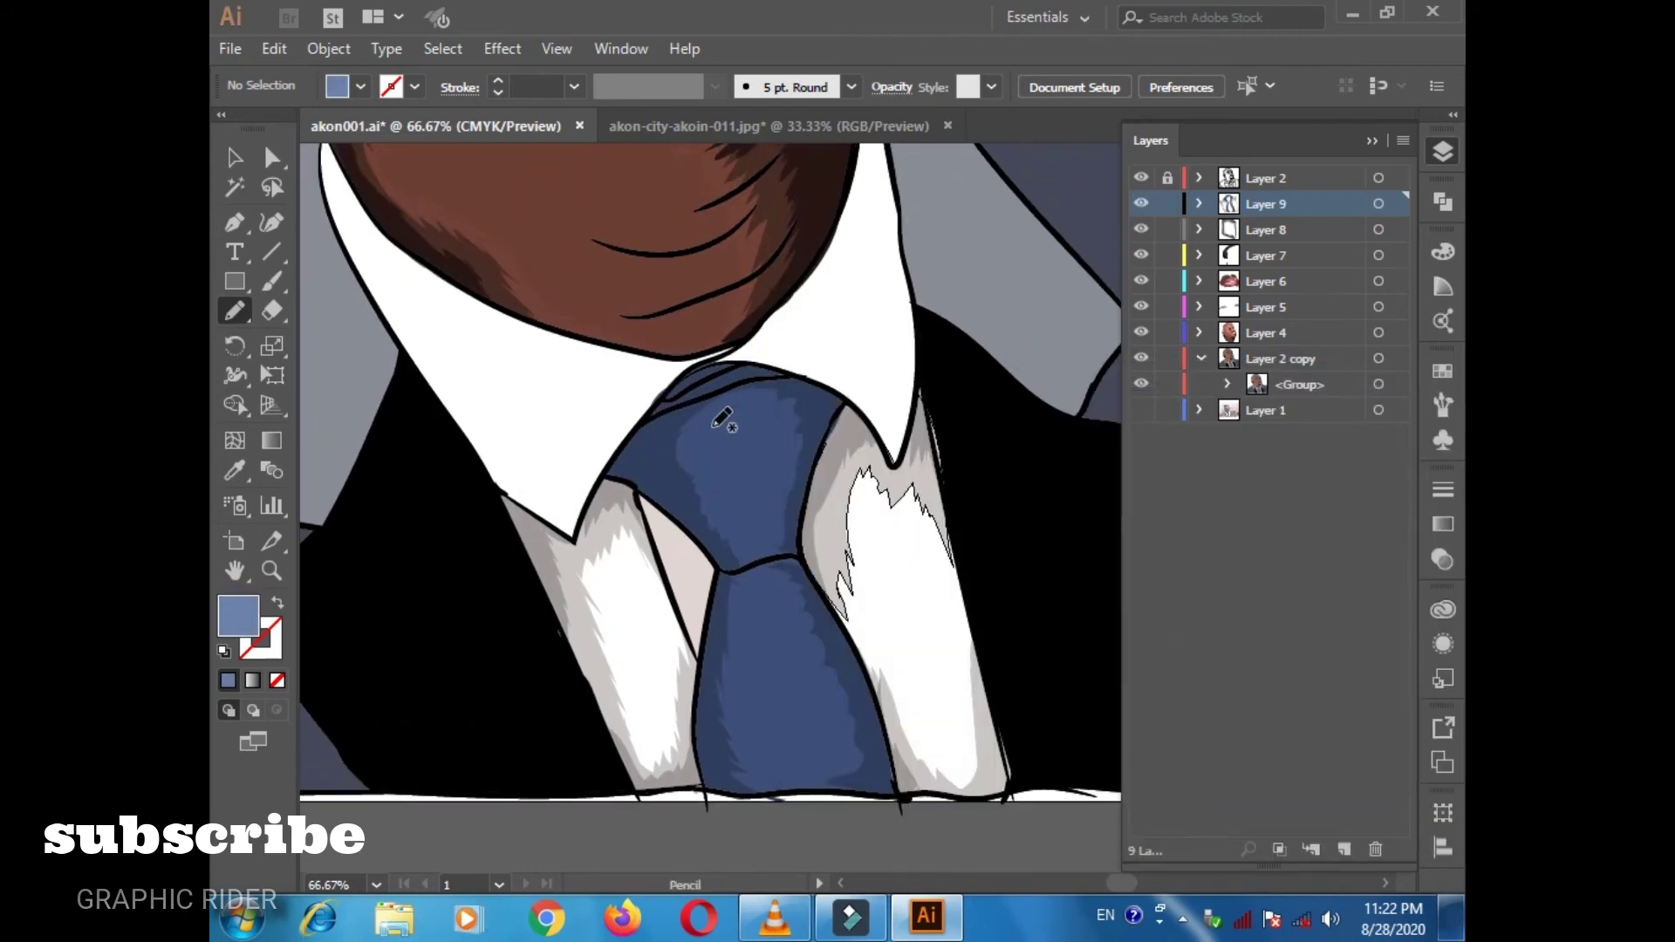
{"action": "left_click_drag", "start_coordinate": [781, 401], "coordinate": [790, 412]}
{"action": "scroll", "coordinate": [790, 471], "scroll_direction": "down", "scroll_amount": 8}
{"action": "left_click_drag", "start_coordinate": [794, 524], "coordinate": [872, 497]}
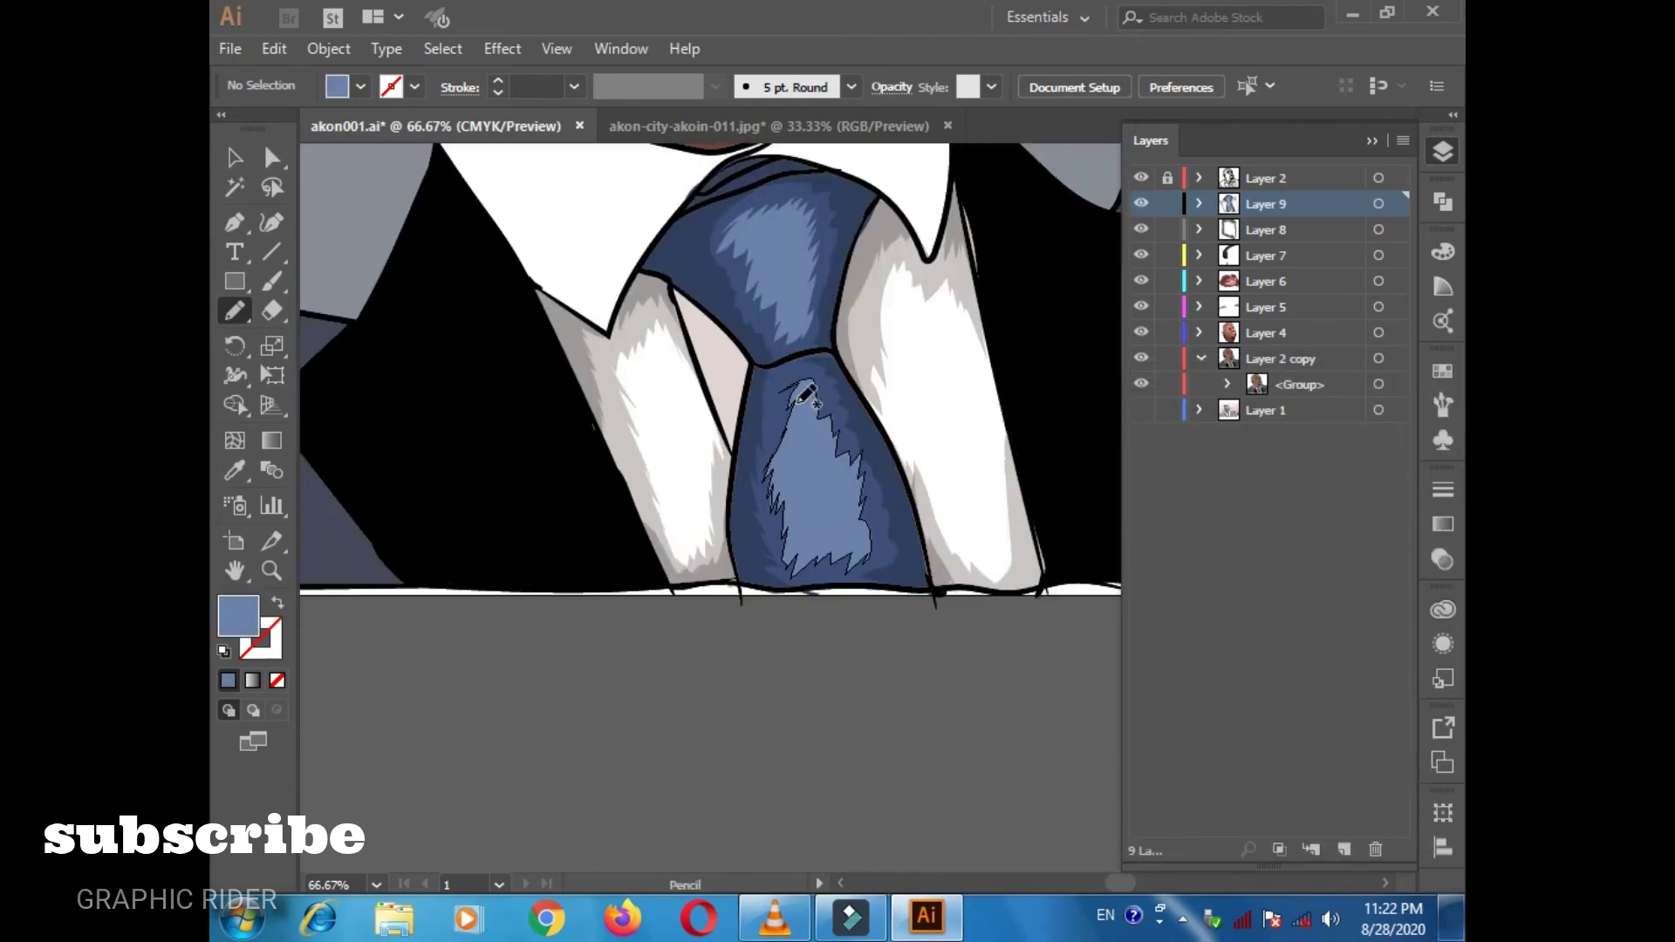
{"action": "scroll", "coordinate": [788, 405], "scroll_direction": "up", "scroll_amount": 10}
{"action": "left_click_drag", "start_coordinate": [786, 406], "coordinate": [682, 392]}
{"action": "double_click", "coordinate": [238, 616]}
{"action": "left_click", "coordinate": [830, 587]}
{"action": "left_click", "coordinate": [1395, 456]}
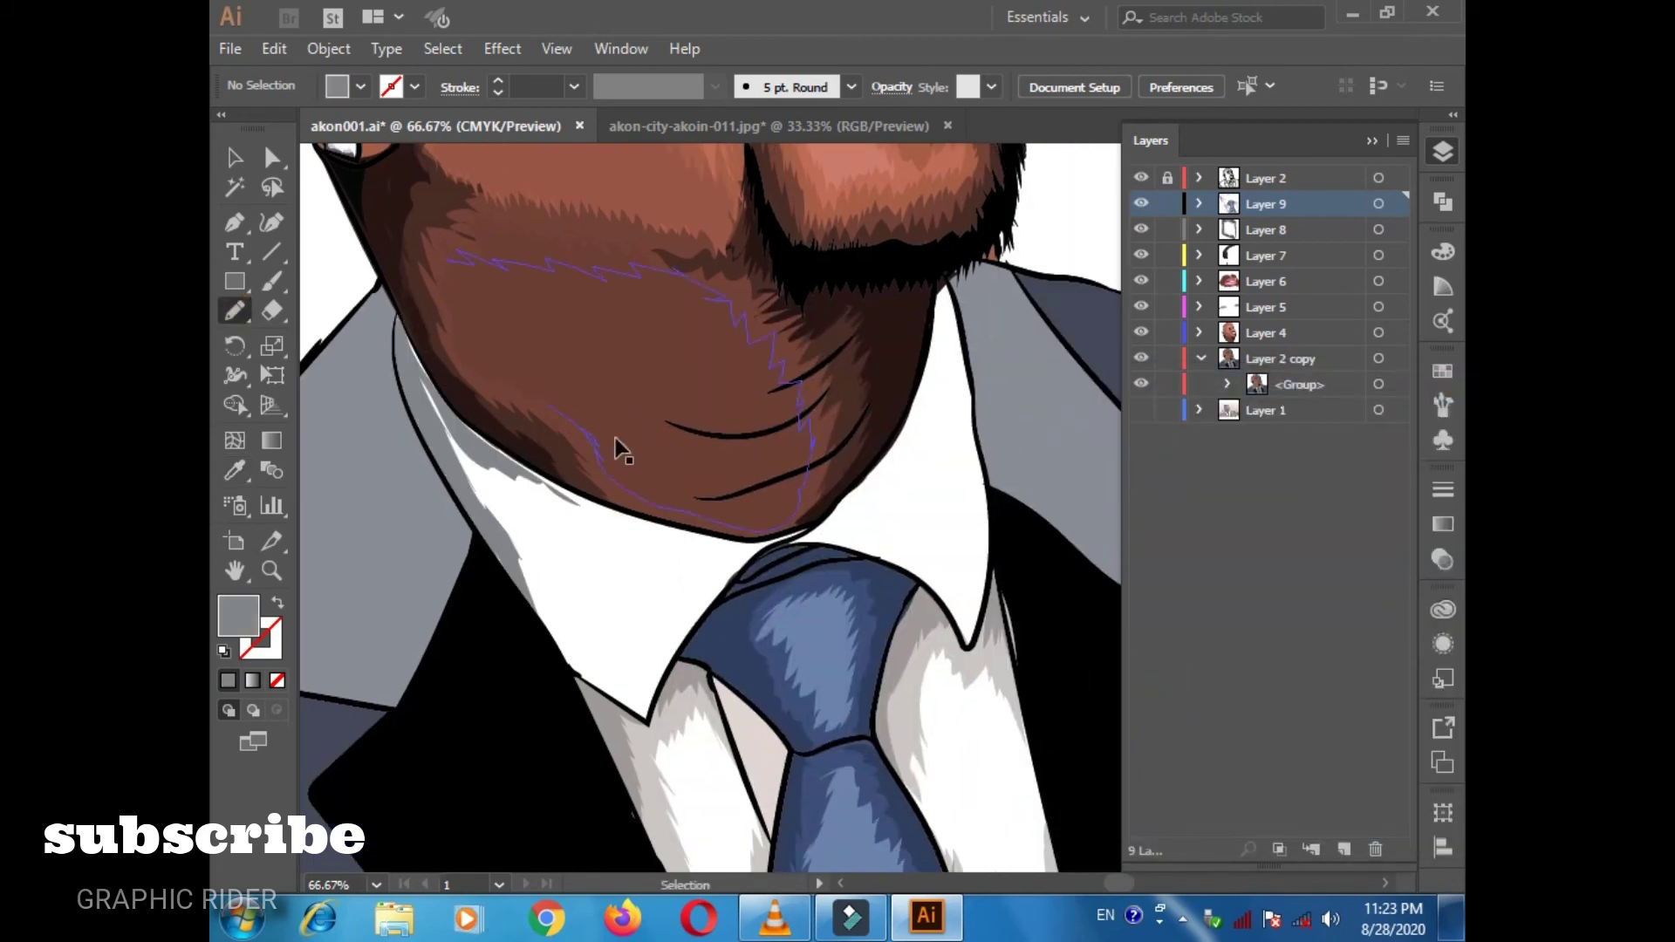
Sample the shirt's light grey and pencil shading along both collar edges.
{"action": "key", "text": "i"}
{"action": "left_click", "coordinate": [672, 785]}
{"action": "left_click", "coordinate": [234, 312]}
{"action": "left_click_drag", "start_coordinate": [471, 534], "coordinate": [398, 324]}
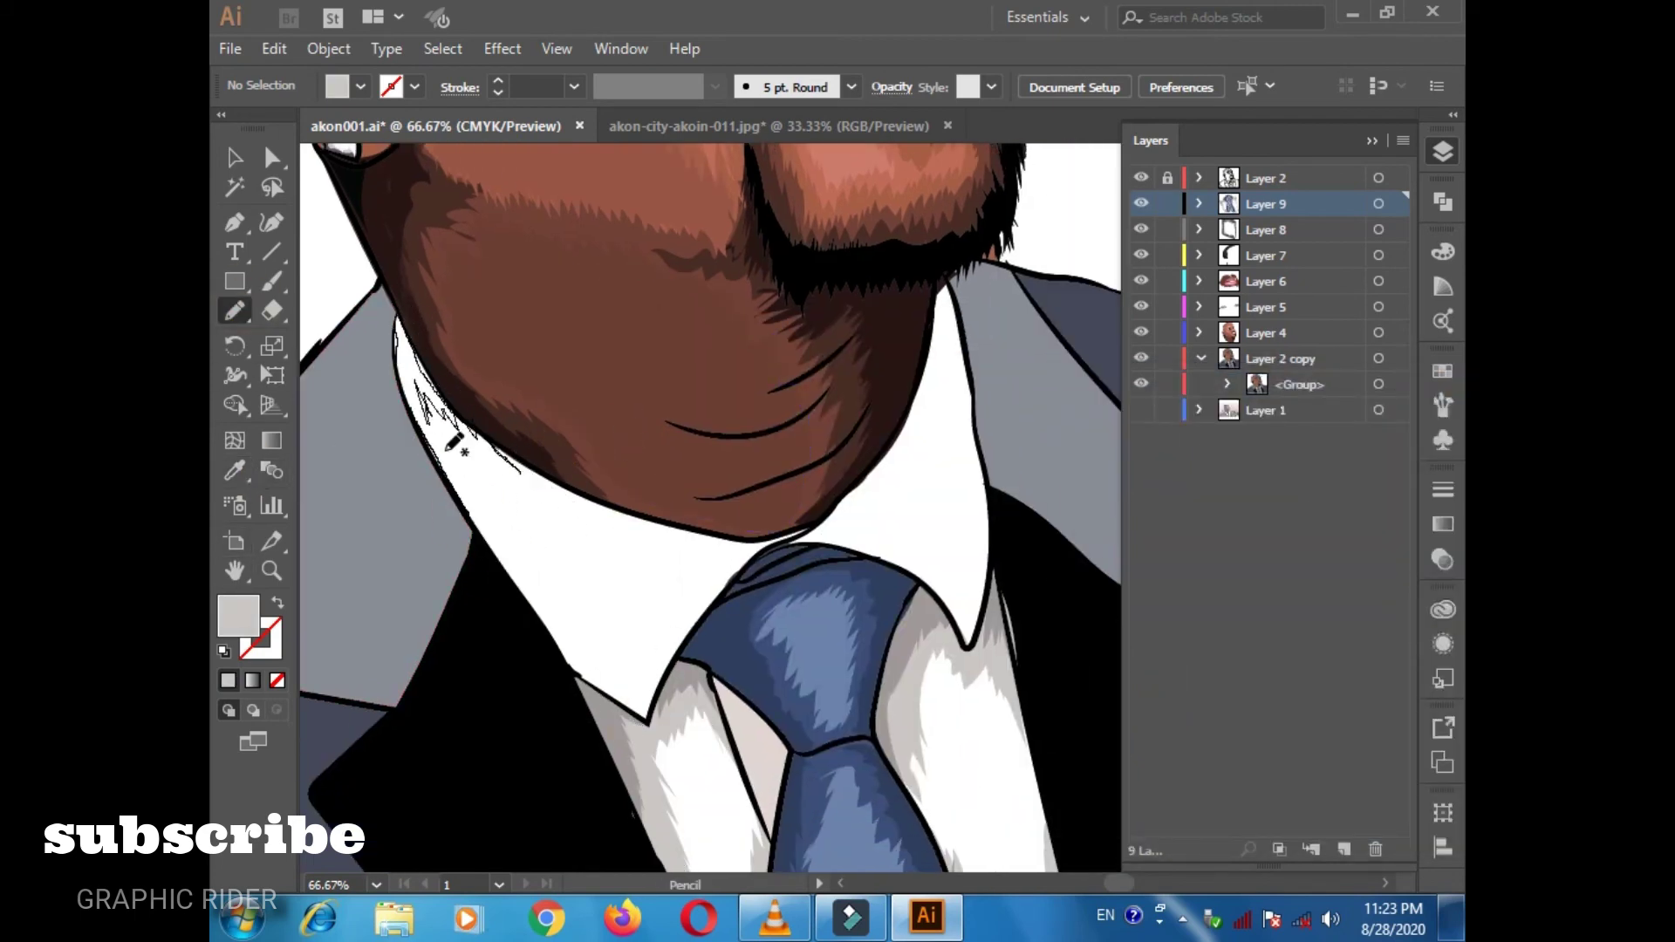
{"action": "left_click_drag", "start_coordinate": [938, 336], "coordinate": [951, 281]}
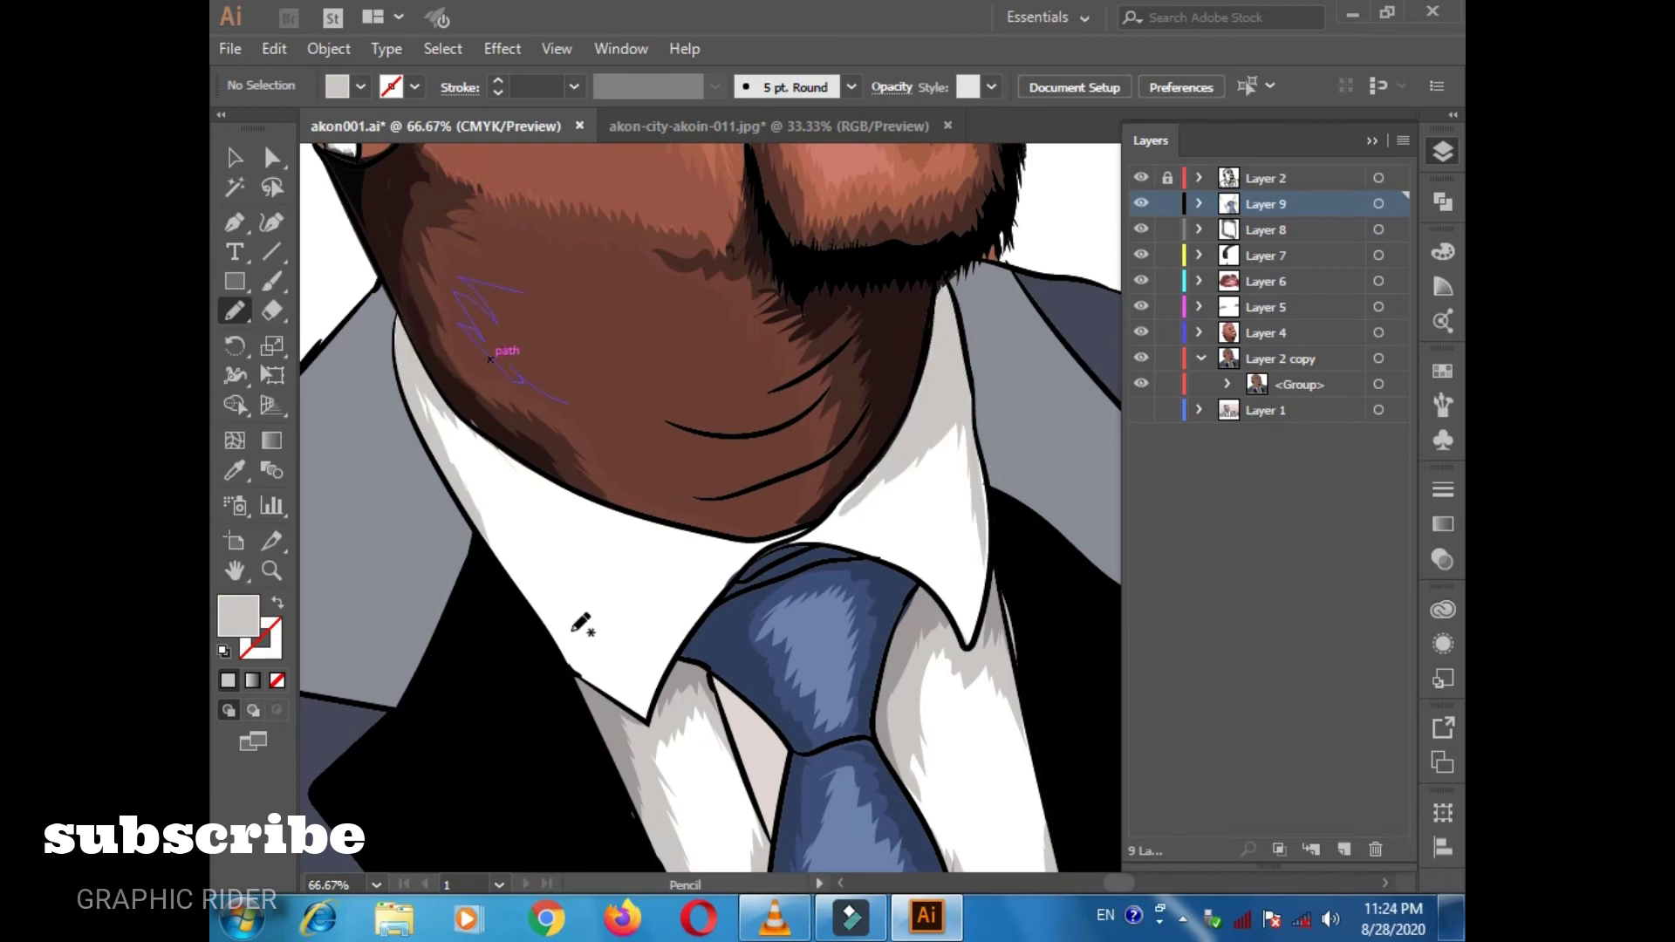
Sample the lapel grey, draw a closed lapel shading shape, and start a jaw shading stroke.
{"action": "left_click_drag", "start_coordinate": [483, 214], "coordinate": [665, 262]}
{"action": "key", "text": "i"}
{"action": "left_click", "coordinate": [478, 519]}
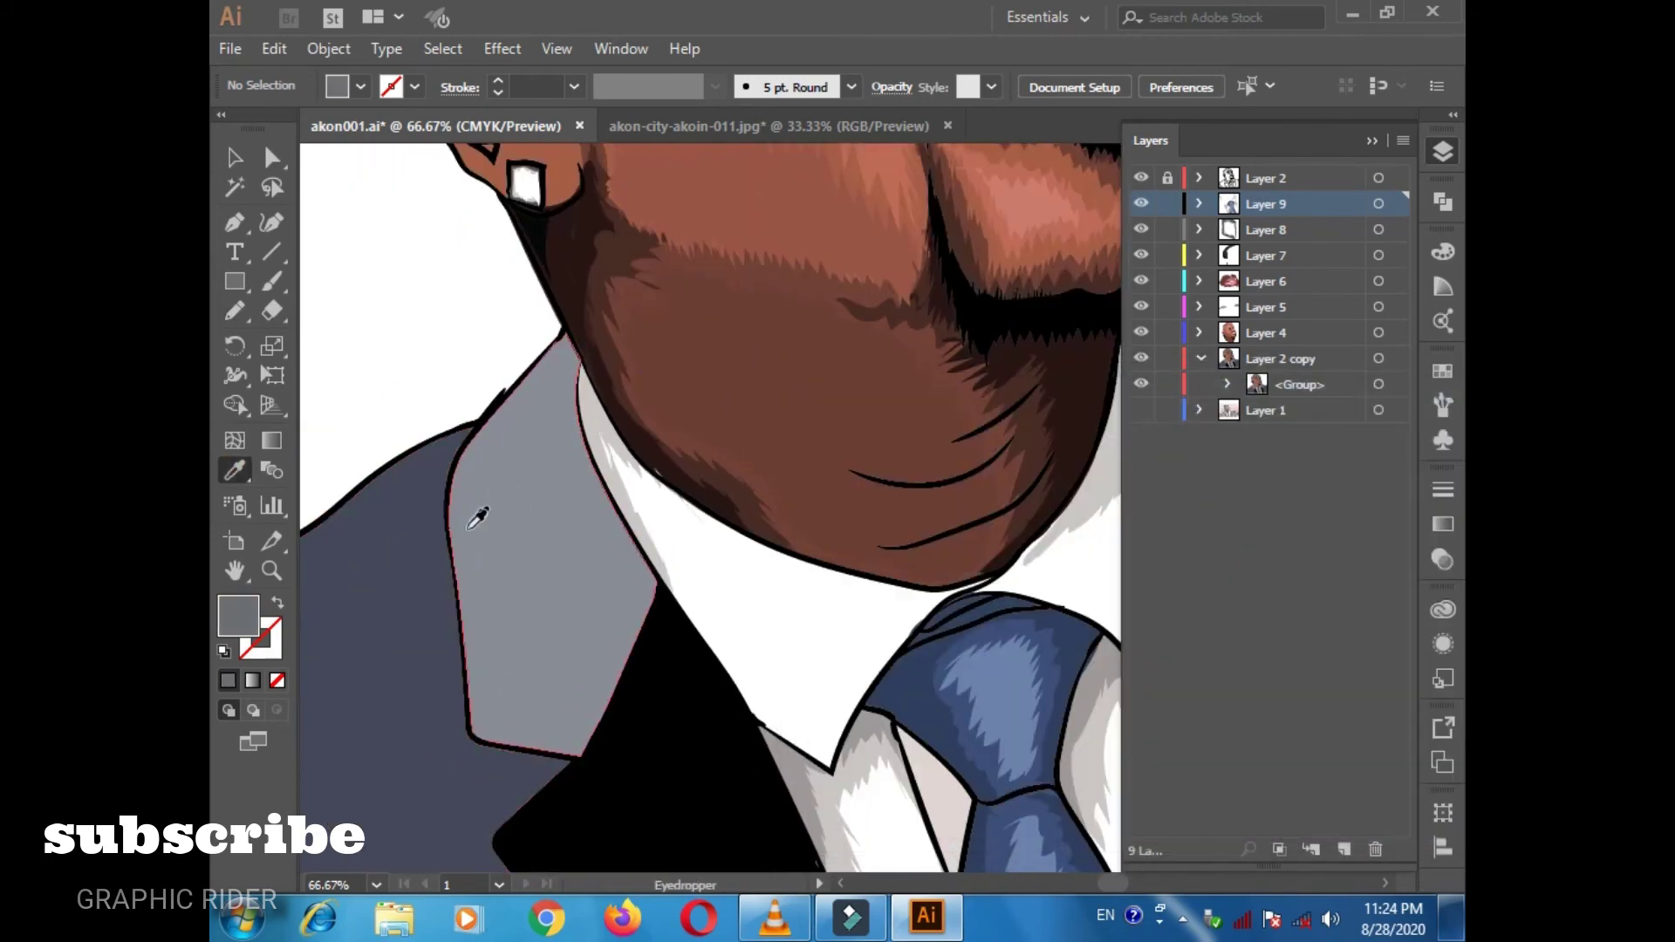
{"action": "key", "text": "n"}
{"action": "left_click_drag", "start_coordinate": [559, 336], "coordinate": [476, 558]}
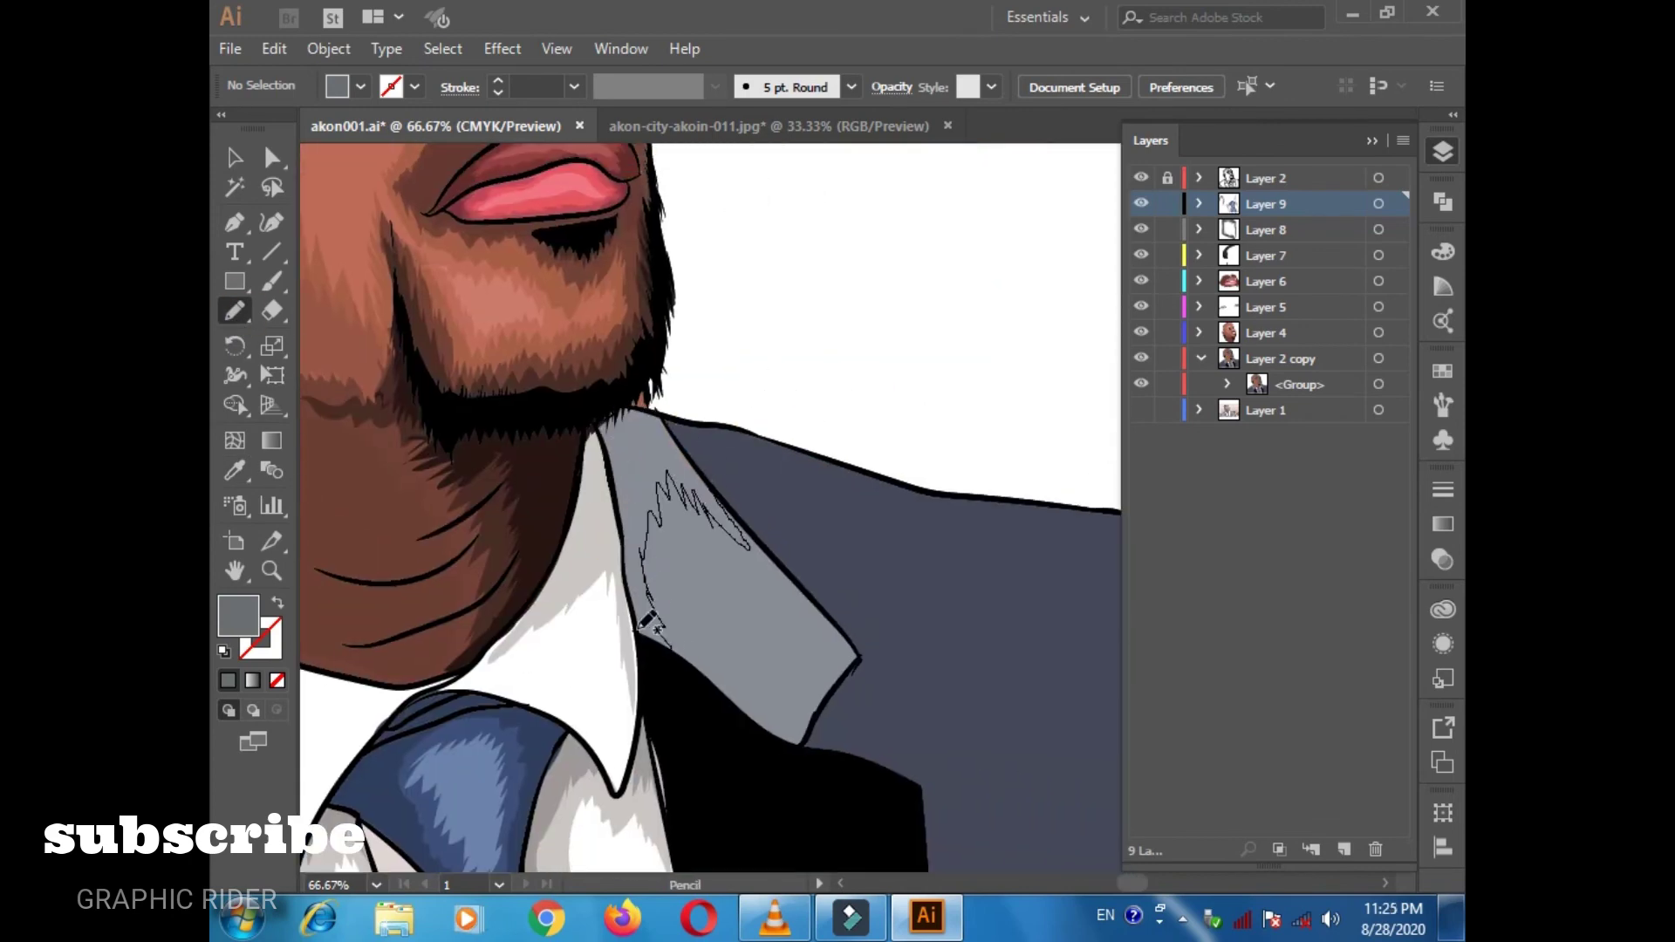
{"action": "left_click_drag", "start_coordinate": [638, 628], "coordinate": [608, 423]}
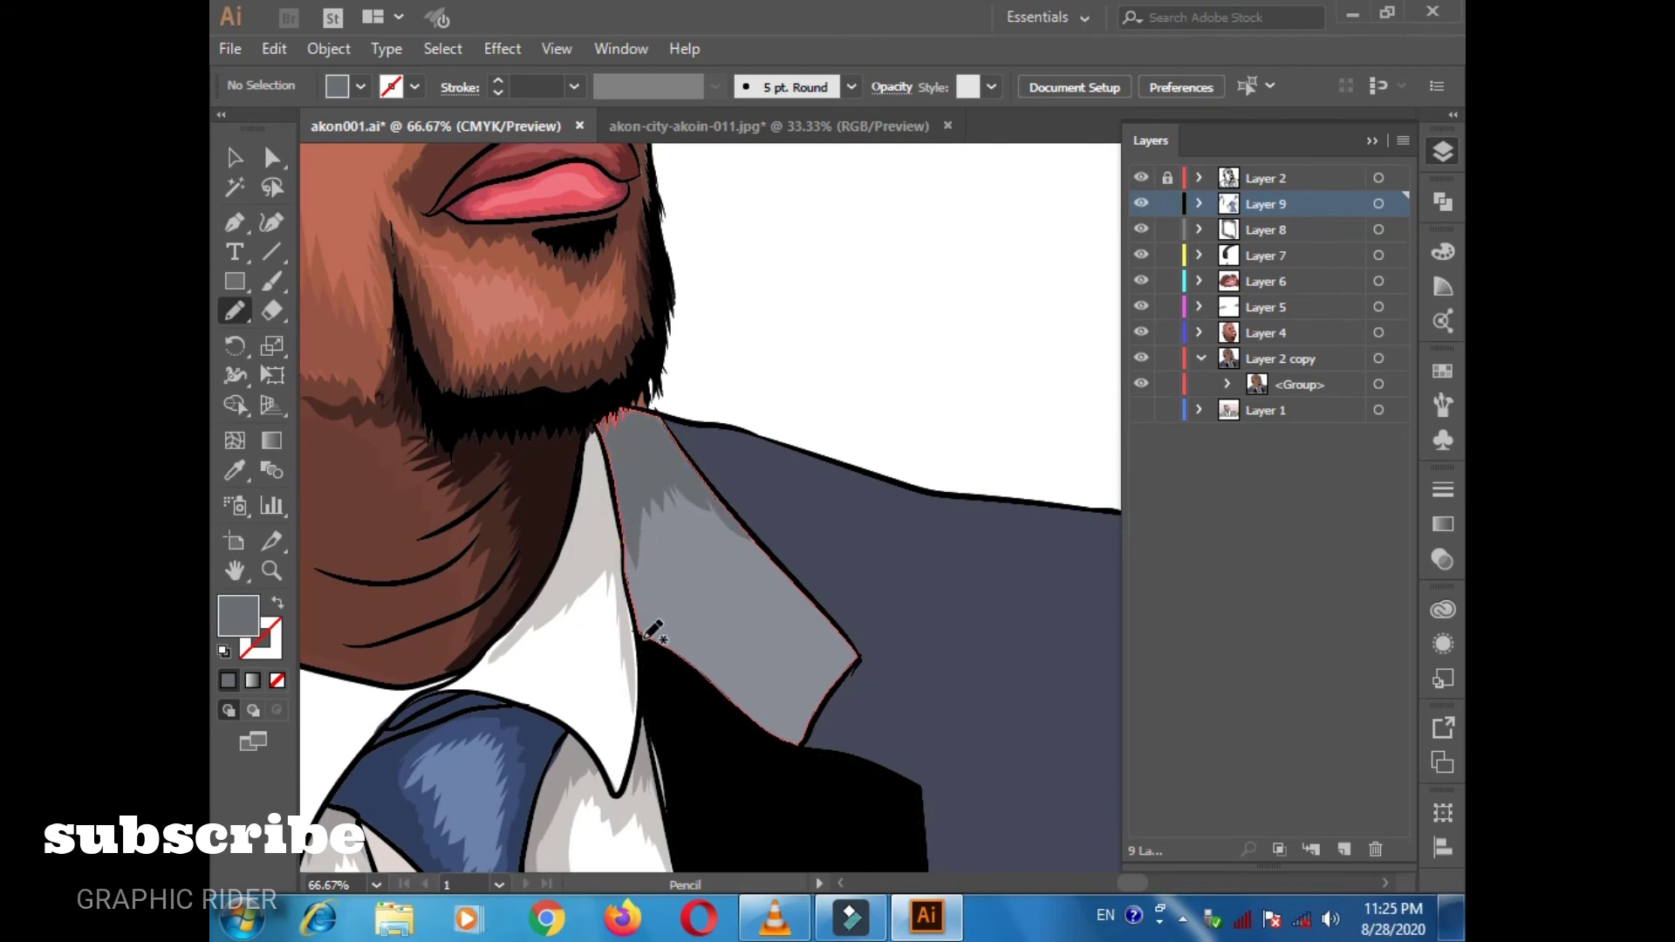
{"action": "double_click", "coordinate": [238, 617]}
{"action": "left_click", "coordinate": [1396, 456]}
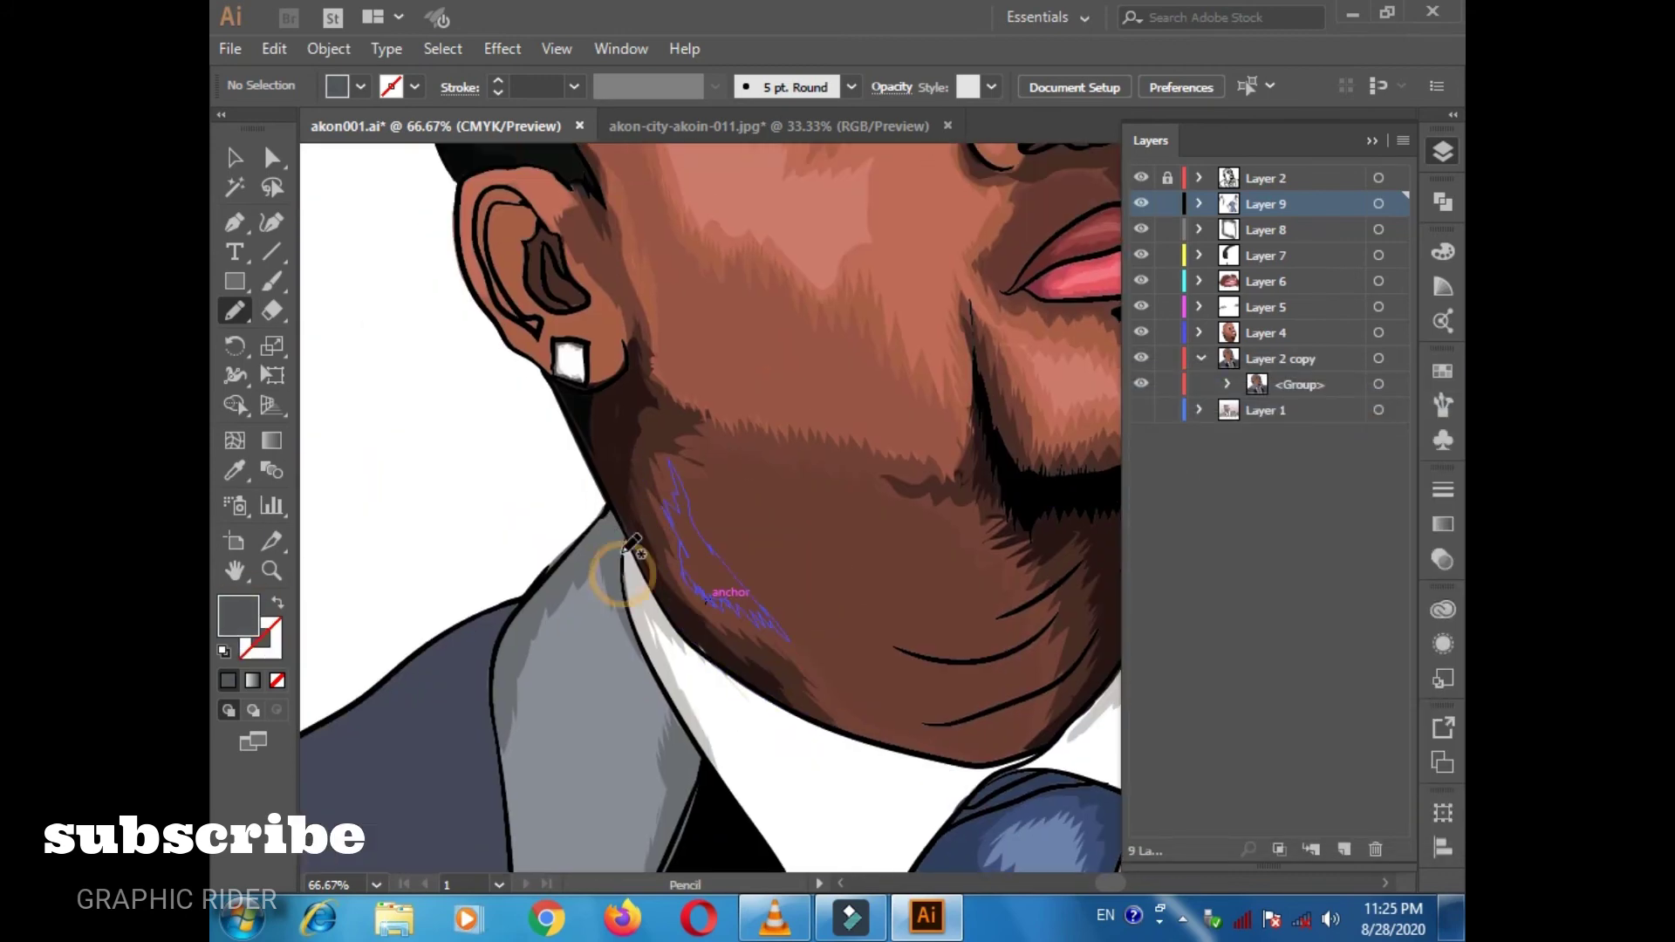
{"action": "left_click_drag", "start_coordinate": [609, 568], "coordinate": [679, 445]}
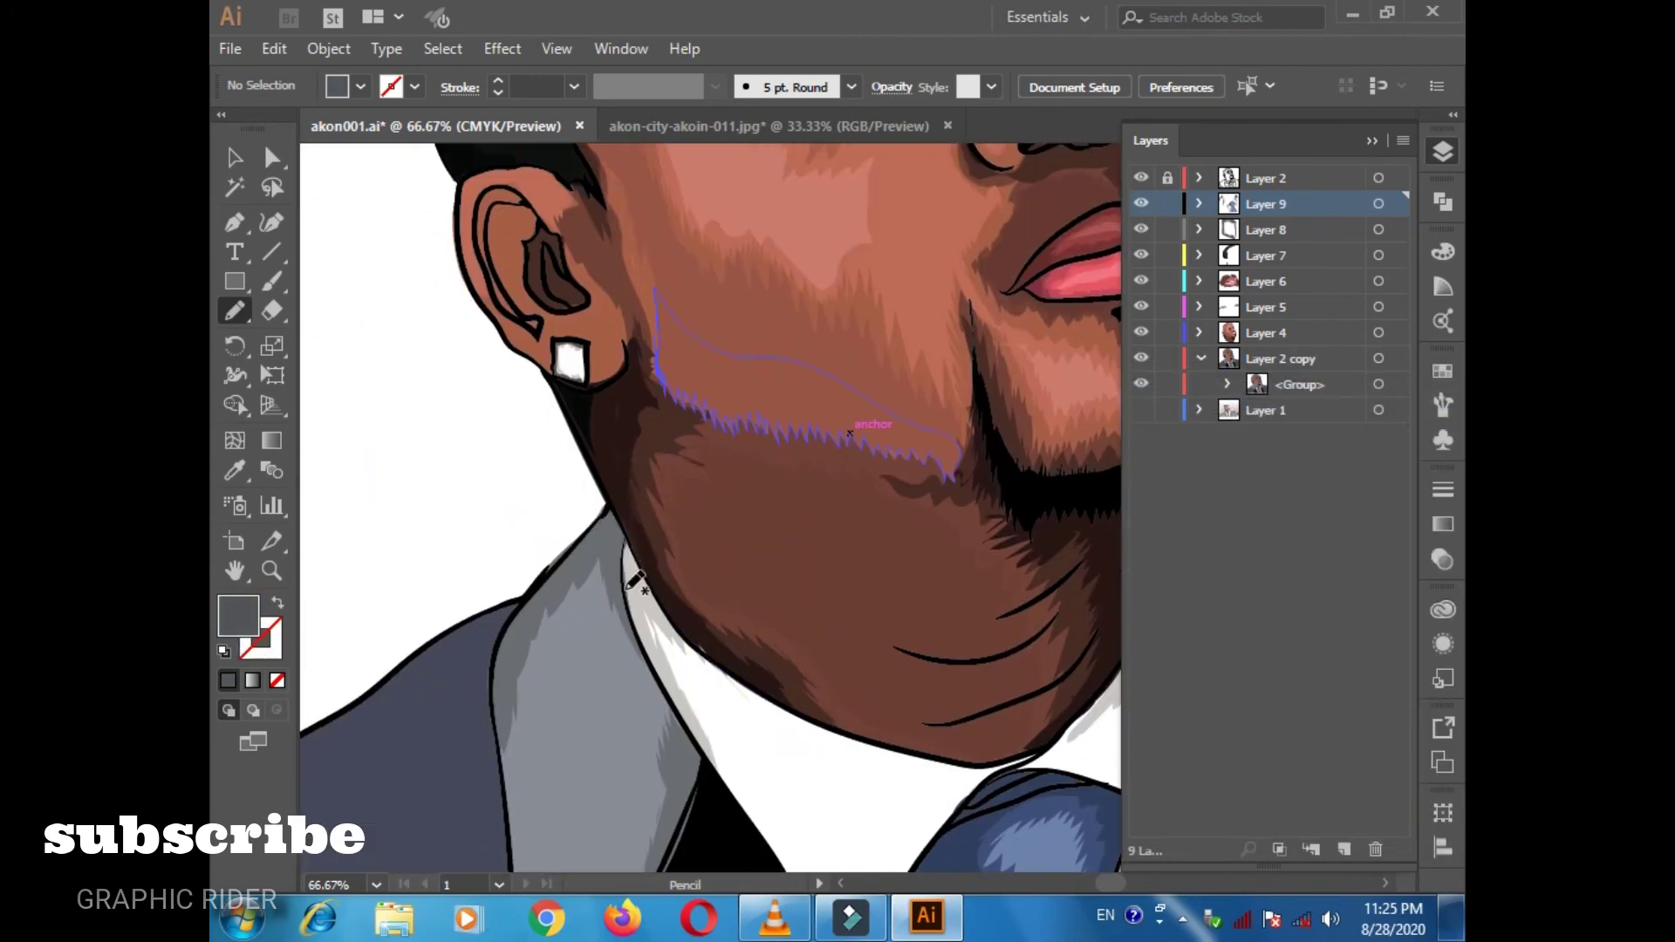
Set a darker shadow fill for the jacket and bring the lapel area into view.
{"action": "scroll", "coordinate": [502, 715], "scroll_direction": "down", "scroll_amount": 5}
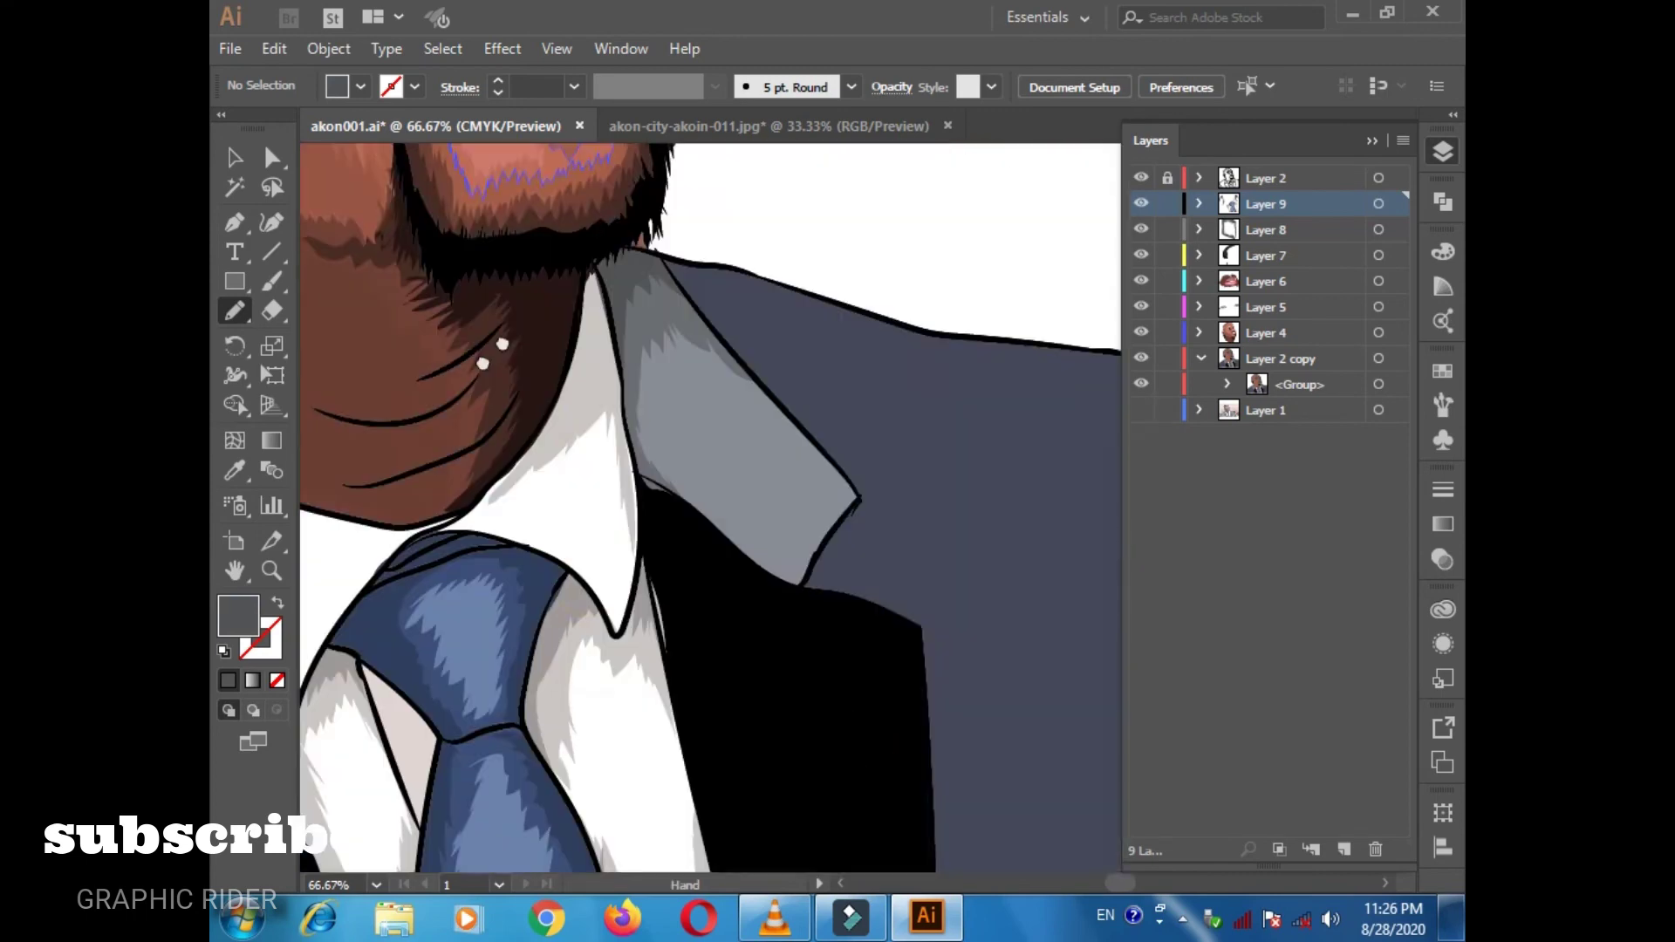
{"action": "scroll", "coordinate": [611, 436], "scroll_direction": "right", "scroll_amount": 5}
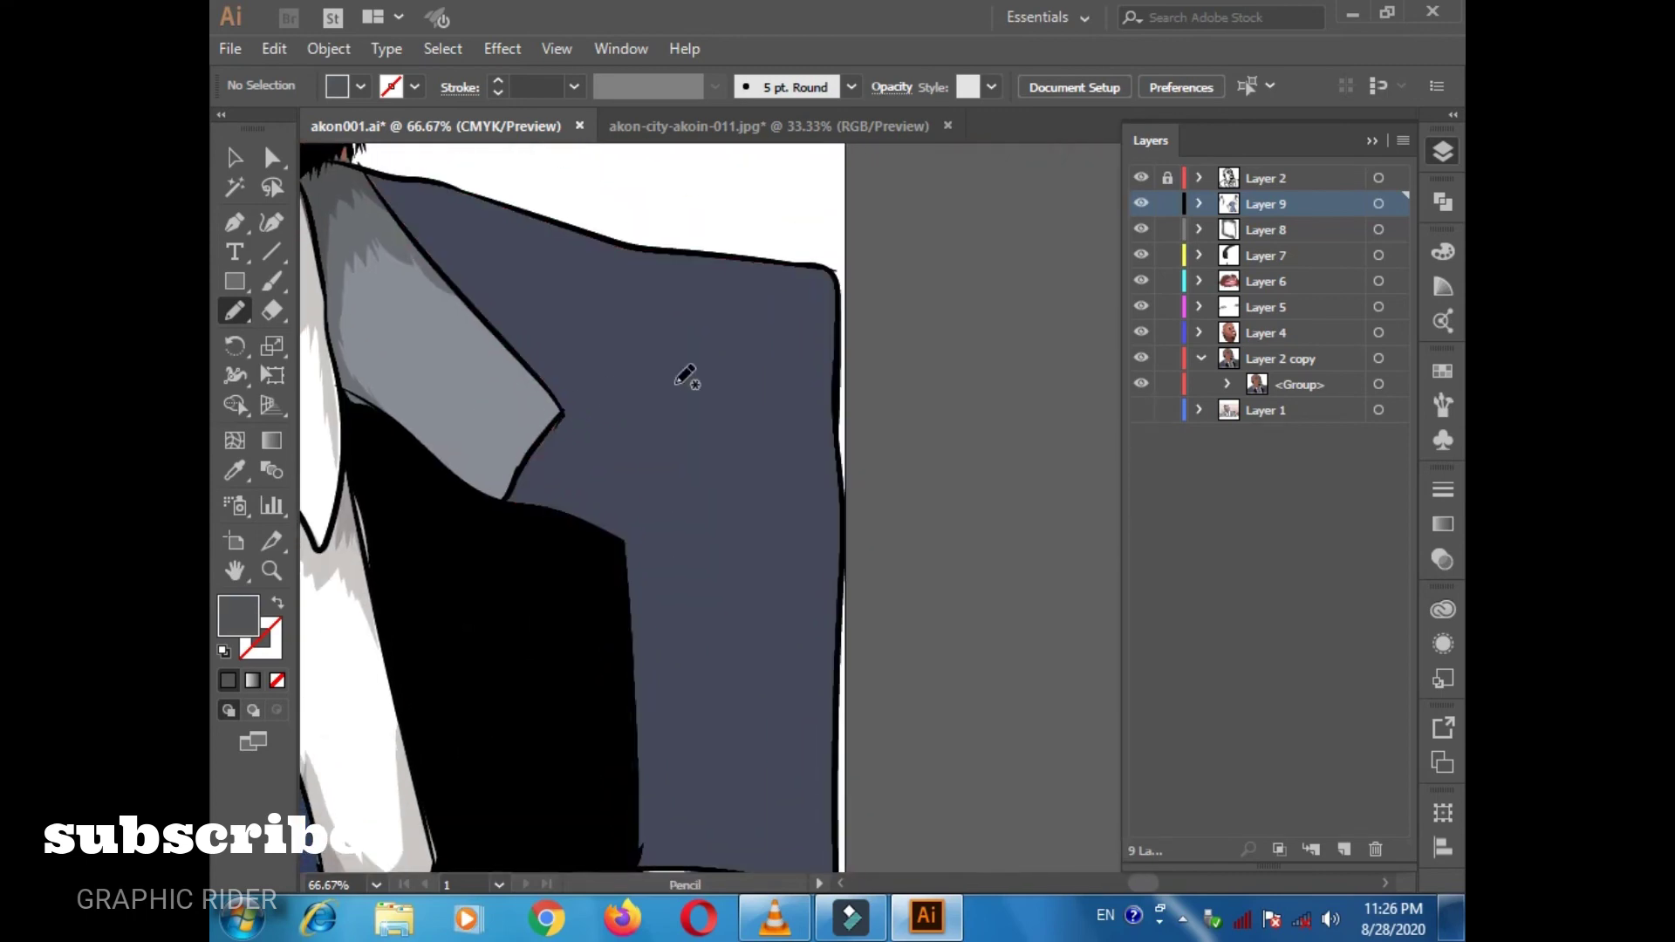
{"action": "scroll", "coordinate": [610, 279], "scroll_direction": "up", "scroll_amount": 3}
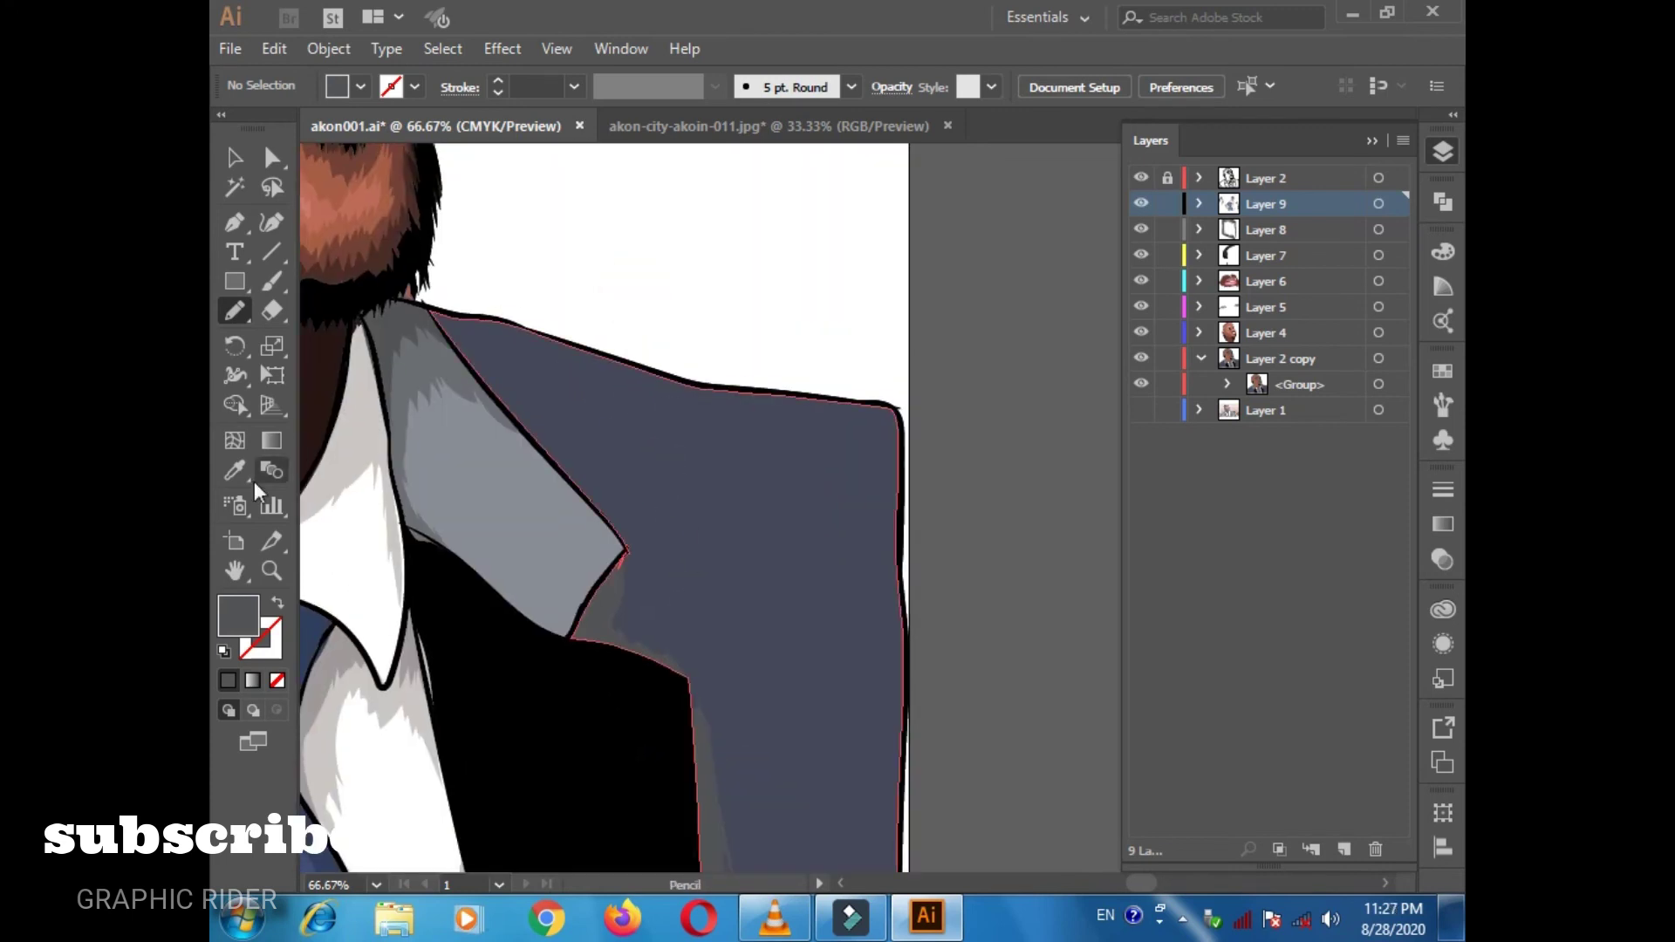
{"action": "key", "text": "Return"}
{"action": "key", "text": "n"}
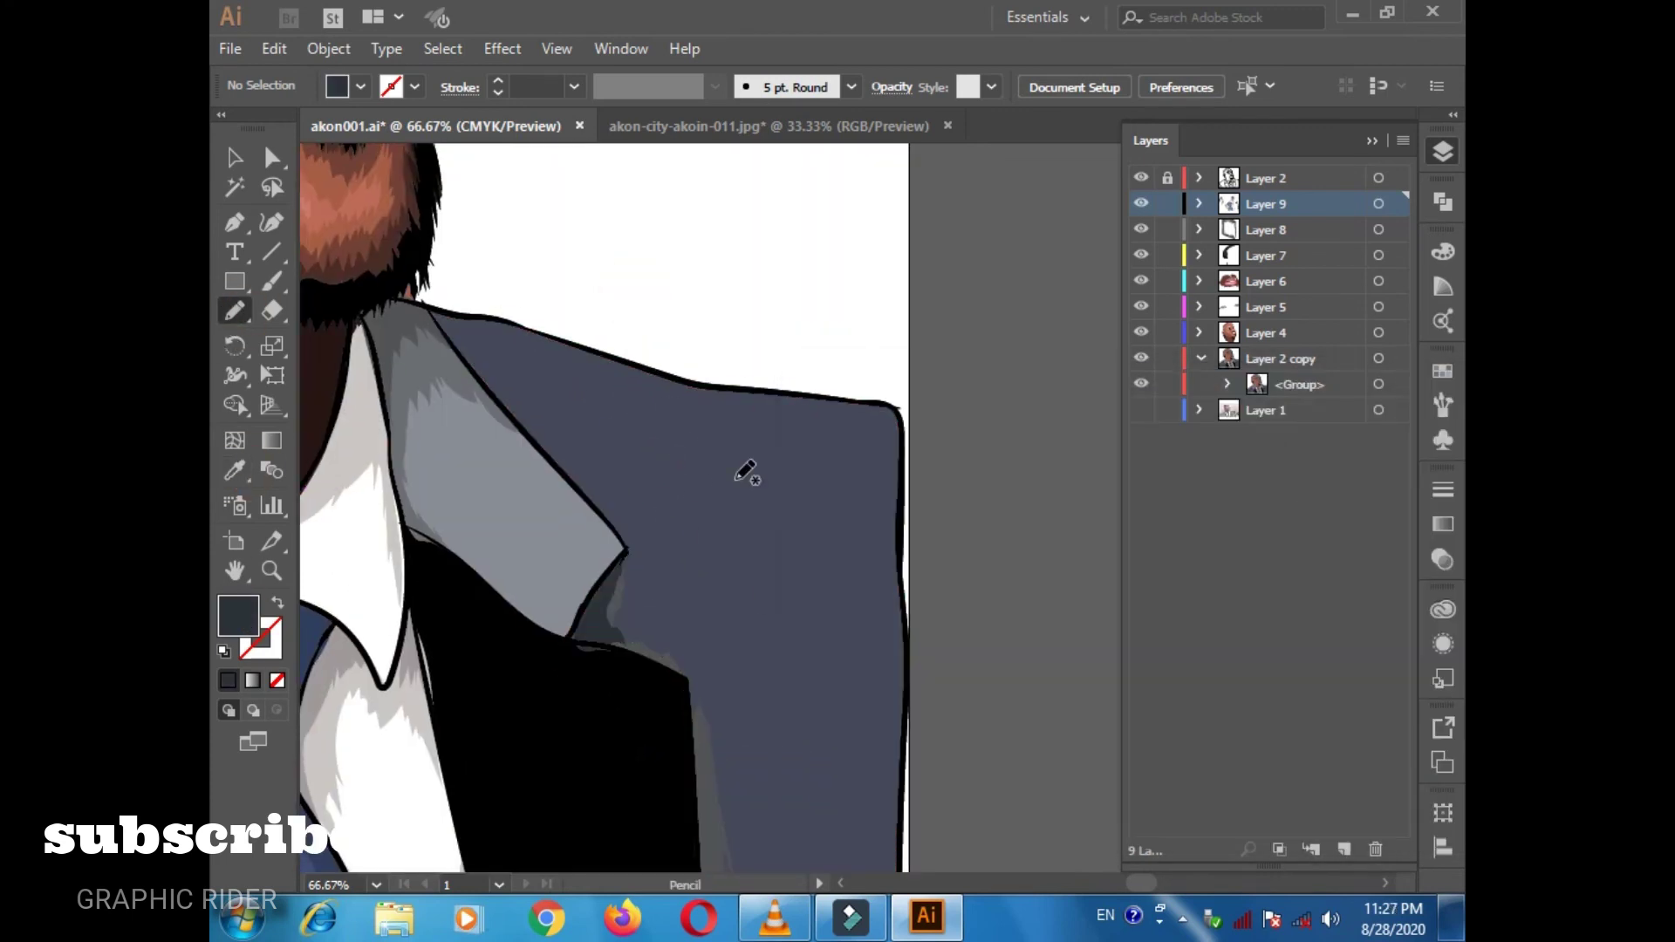
{"action": "scroll", "coordinate": [737, 651], "scroll_direction": "down", "scroll_amount": 5}
{"action": "scroll", "coordinate": [737, 651], "scroll_direction": "right", "scroll_amount": 3}
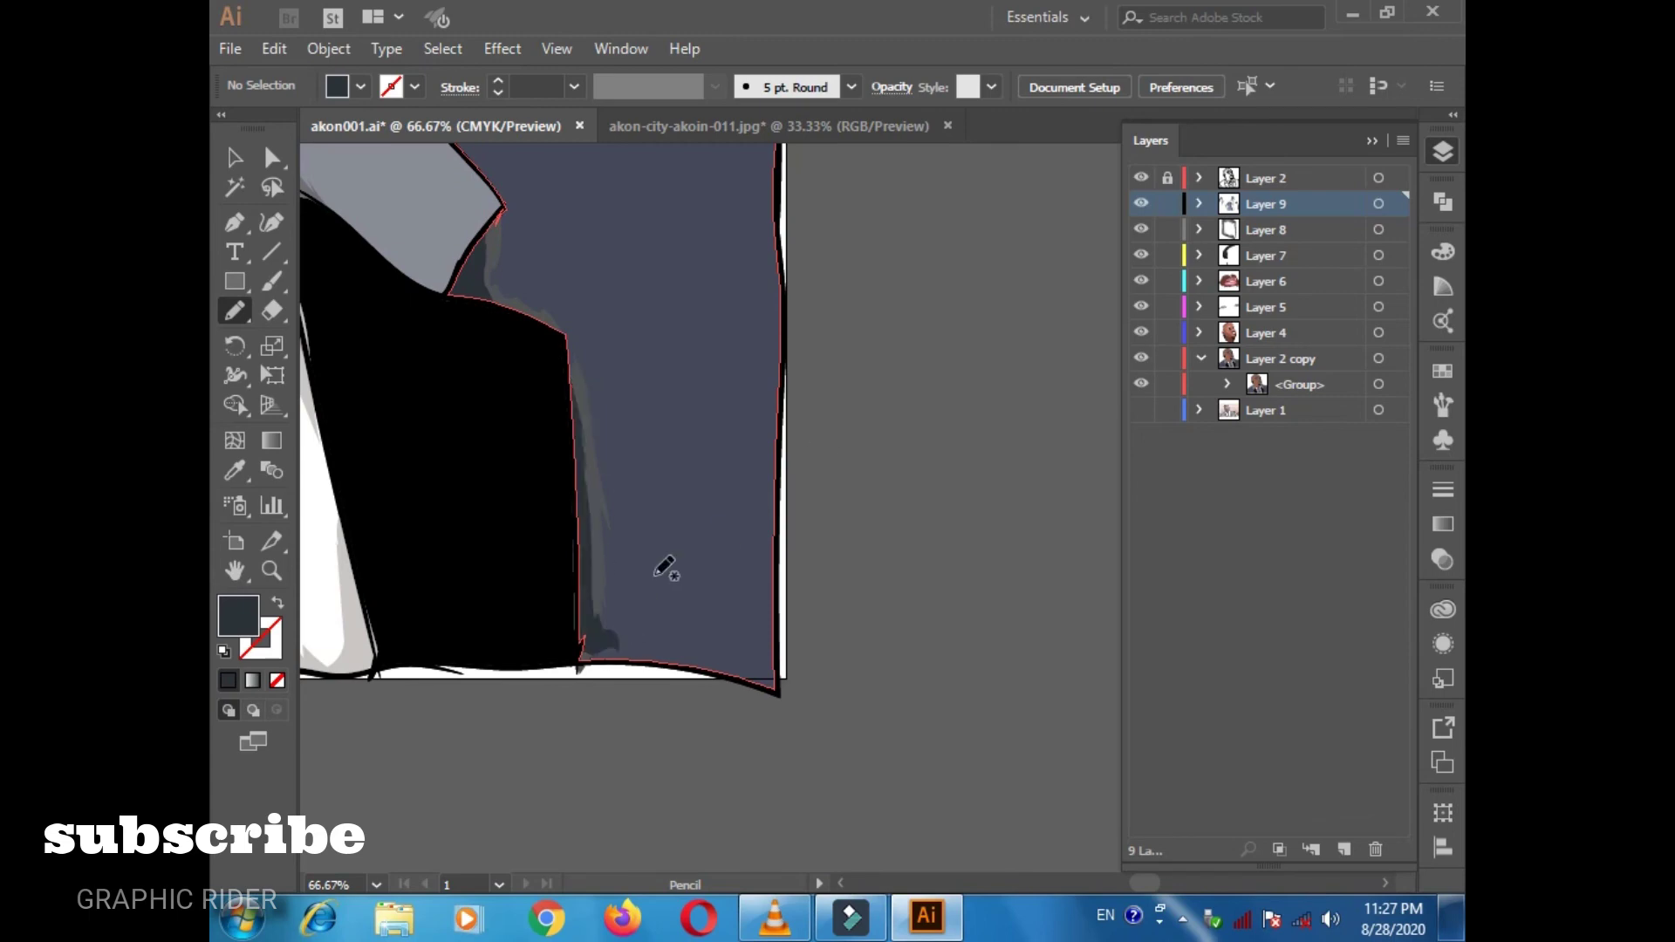
{"action": "scroll", "coordinate": [737, 670], "scroll_direction": "up", "scroll_amount": 3}
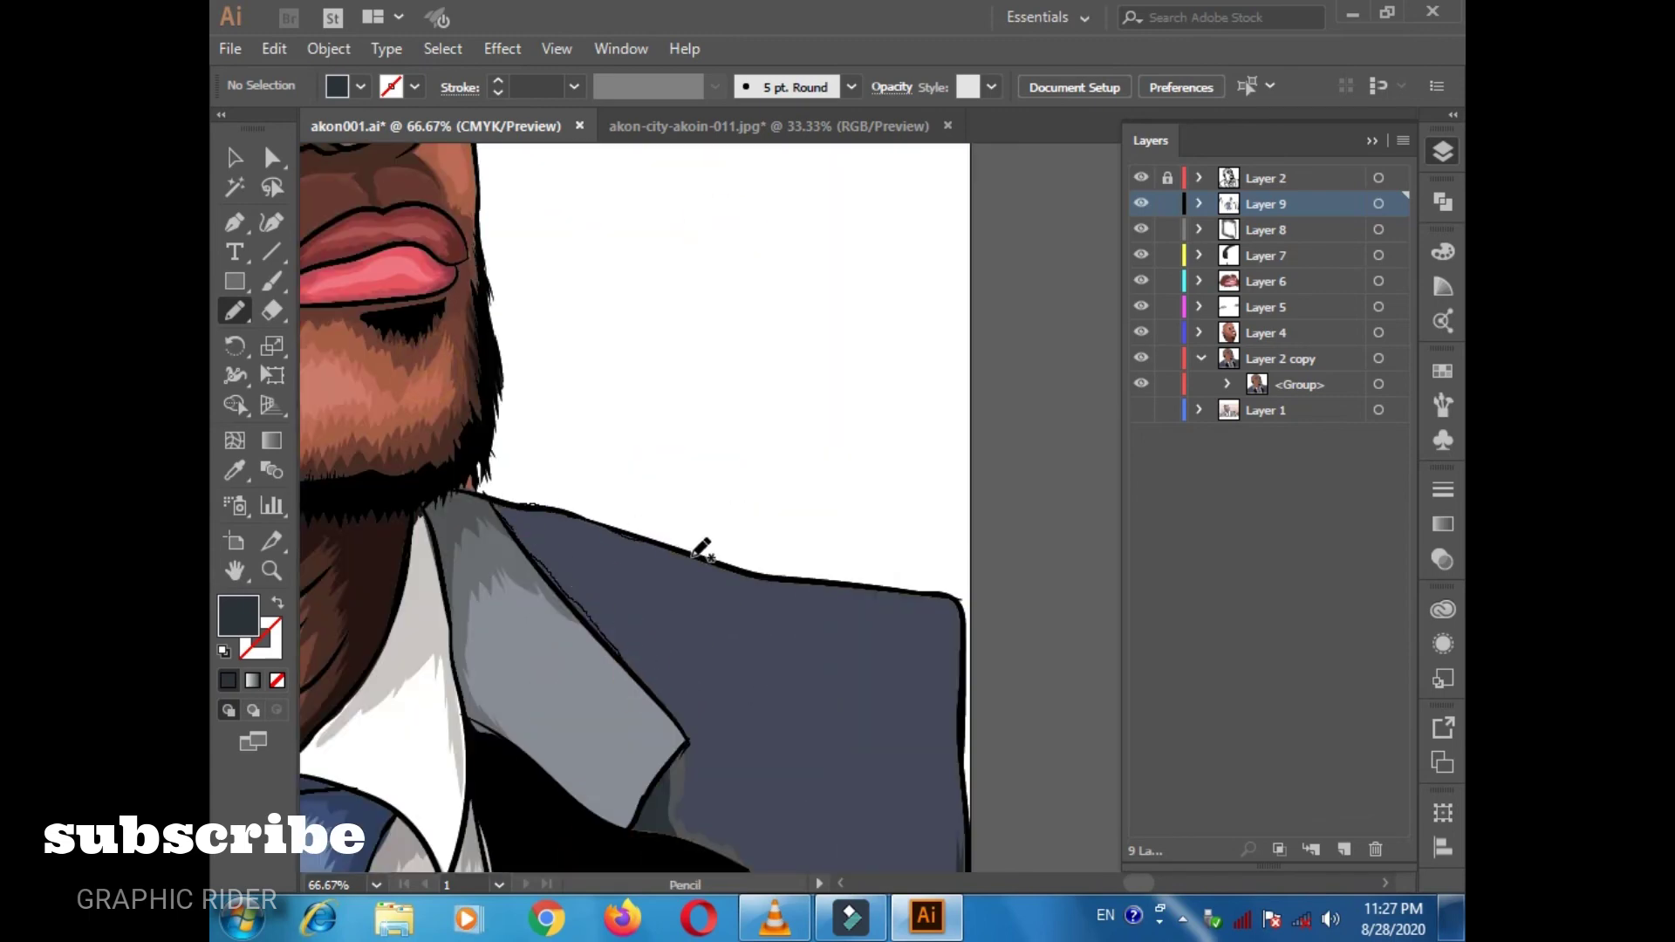
{"action": "scroll", "coordinate": [658, 579], "scroll_direction": "down", "scroll_amount": 5}
{"action": "scroll", "coordinate": [659, 580], "scroll_direction": "left", "scroll_amount": 3}
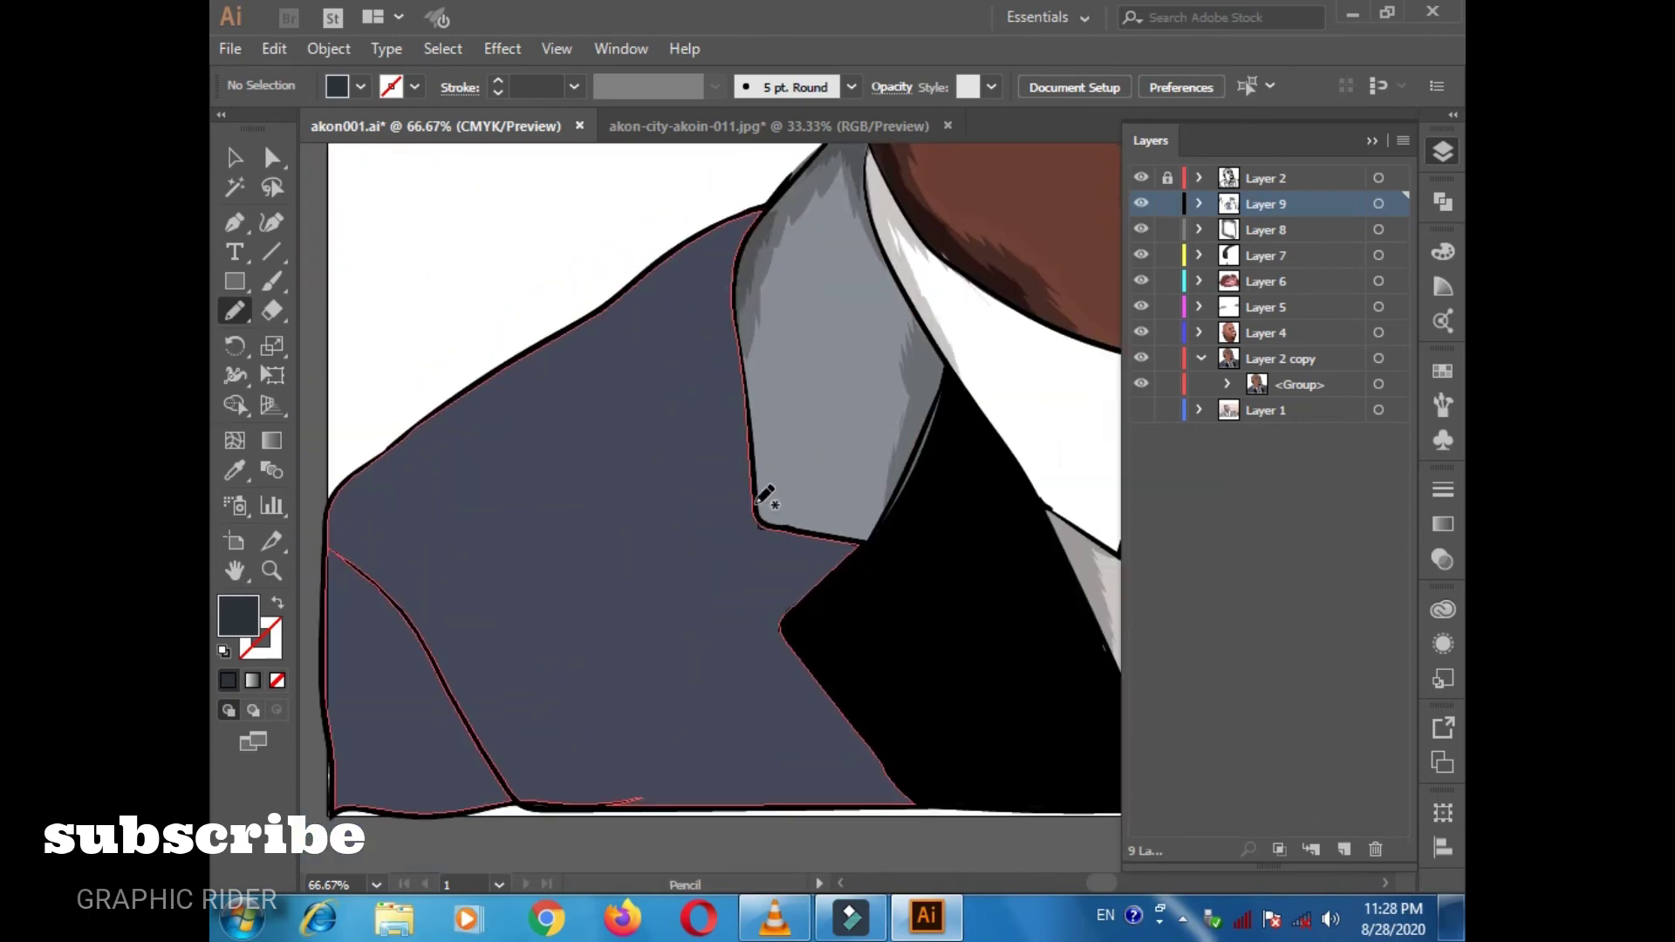
Draw zigzag dark shadow shapes along the lapel, lower lapel edge and lower-left jacket corner.
{"action": "left_click_drag", "start_coordinate": [544, 350], "coordinate": [826, 796]}
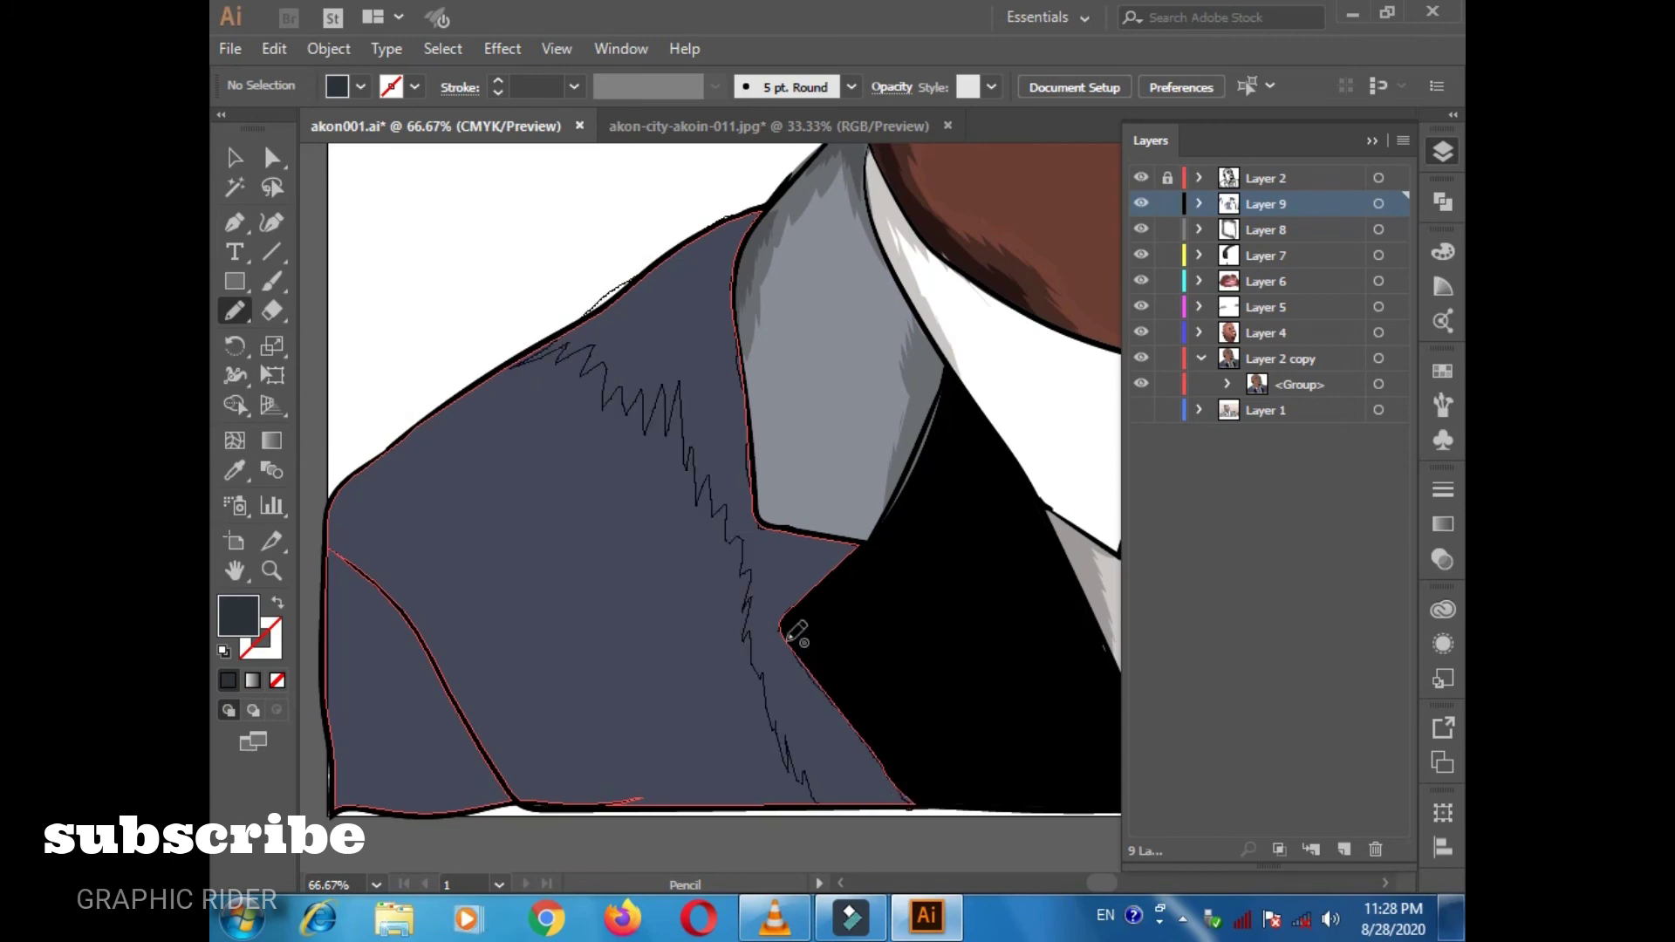
{"action": "left_click_drag", "start_coordinate": [797, 634], "coordinate": [545, 353]}
{"action": "left_click_drag", "start_coordinate": [811, 784], "coordinate": [789, 784]}
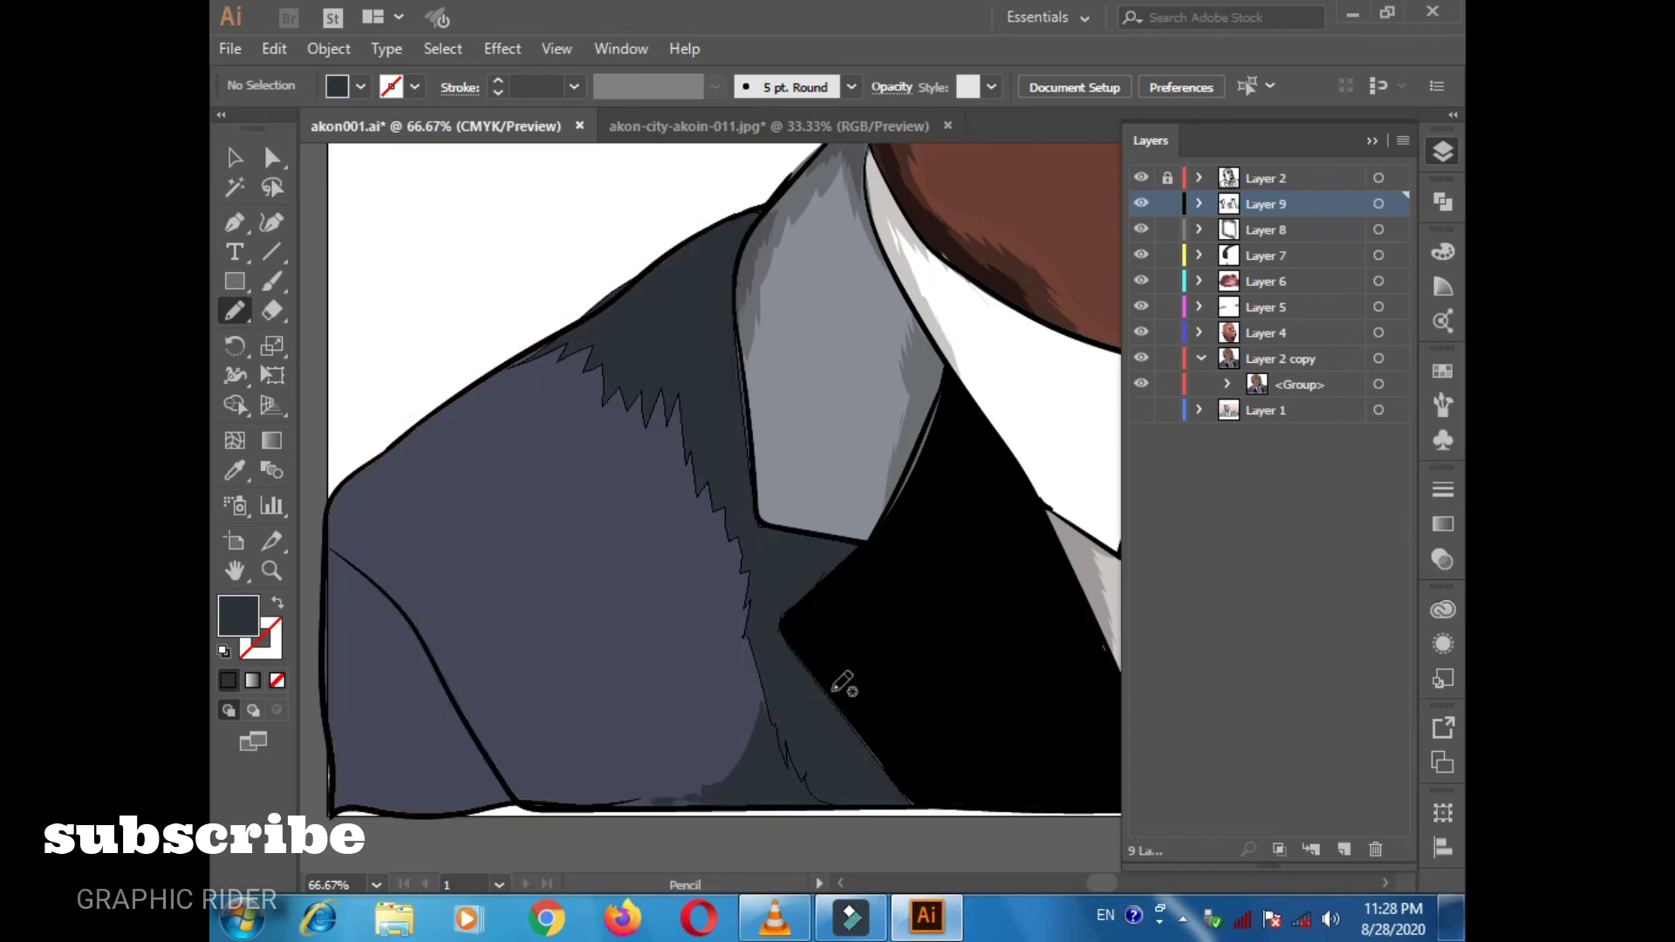
{"action": "scroll", "coordinate": [841, 685], "scroll_direction": "down", "scroll_amount": 3}
{"action": "scroll", "coordinate": [842, 685], "scroll_direction": "left", "scroll_amount": 3}
{"action": "left_click_drag", "start_coordinate": [664, 632], "coordinate": [626, 464]}
{"action": "scroll", "coordinate": [710, 486], "scroll_direction": "up", "scroll_amount": 5}
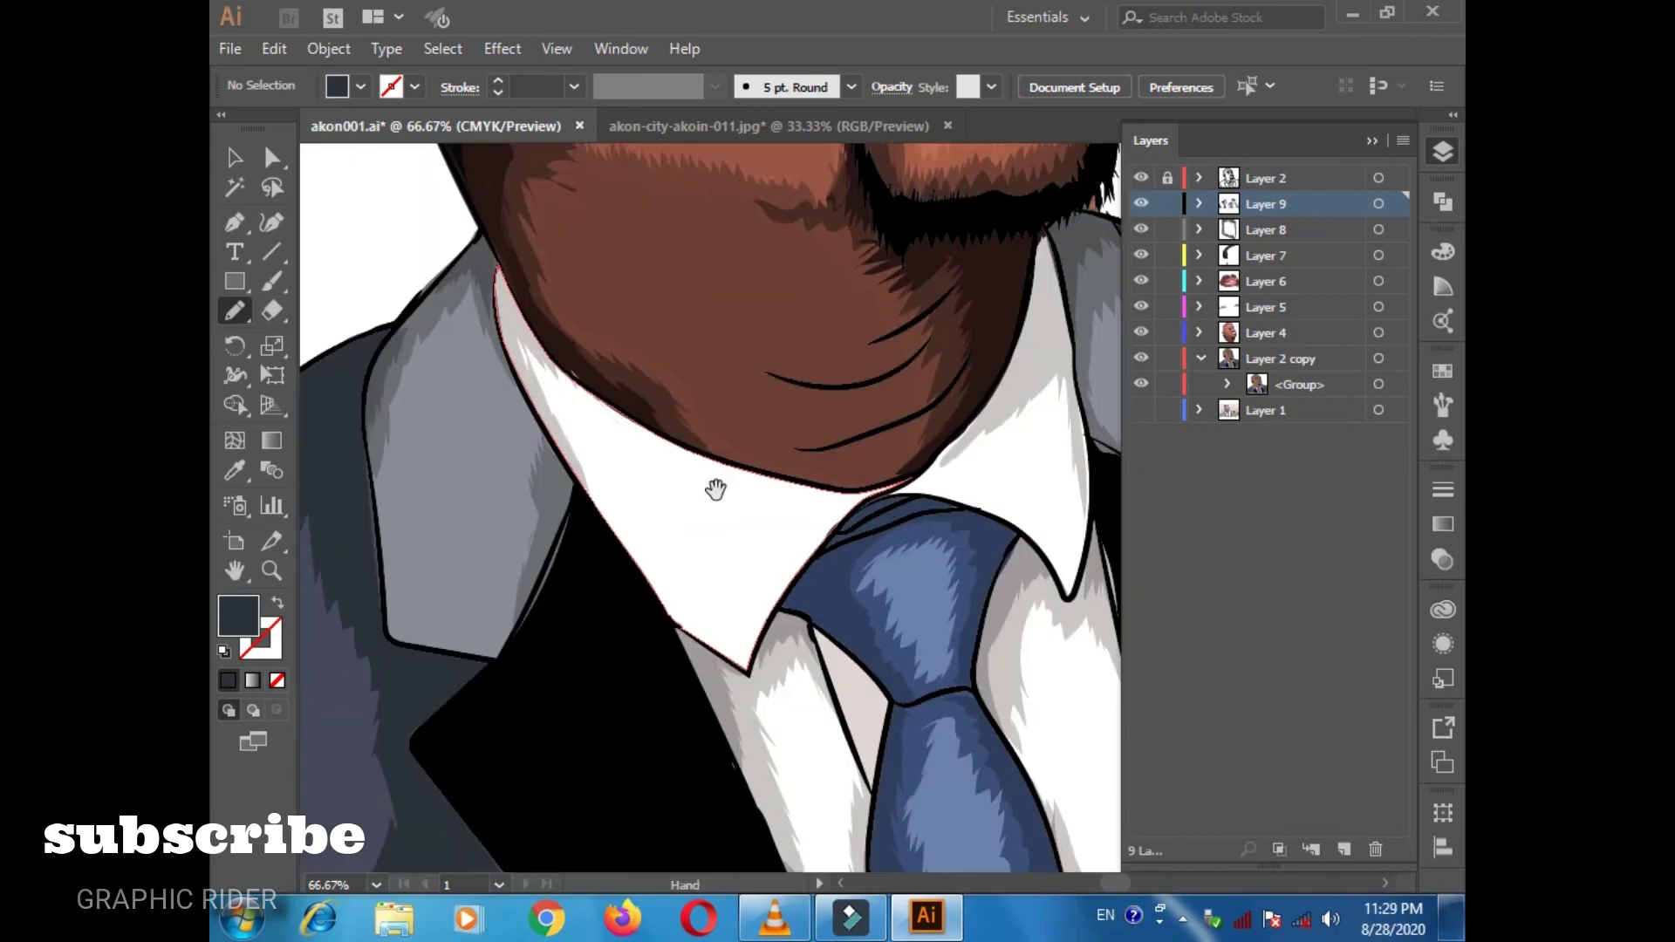
{"action": "key", "text": "ctrl+minus"}
{"action": "key", "text": "ctrl+minus"}
{"action": "key", "text": "v"}
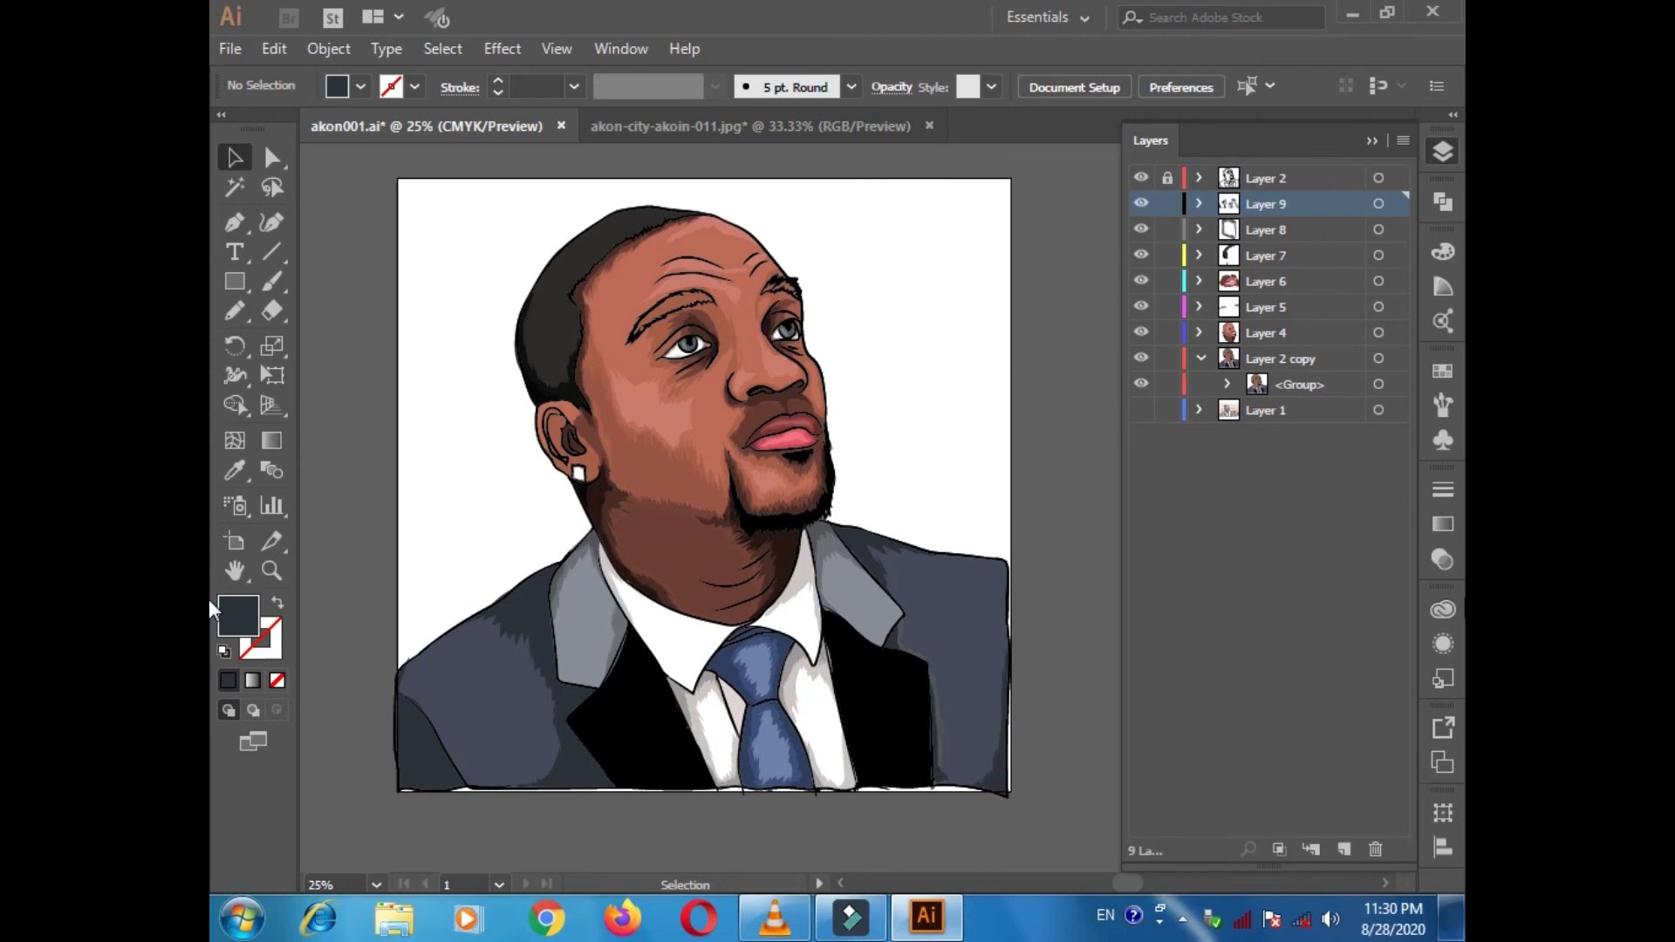
Add Layer 10 and set a dark grey fill, zoomed in on the eyebrows.
{"action": "left_click", "coordinate": [1343, 849]}
{"action": "key", "text": "i"}
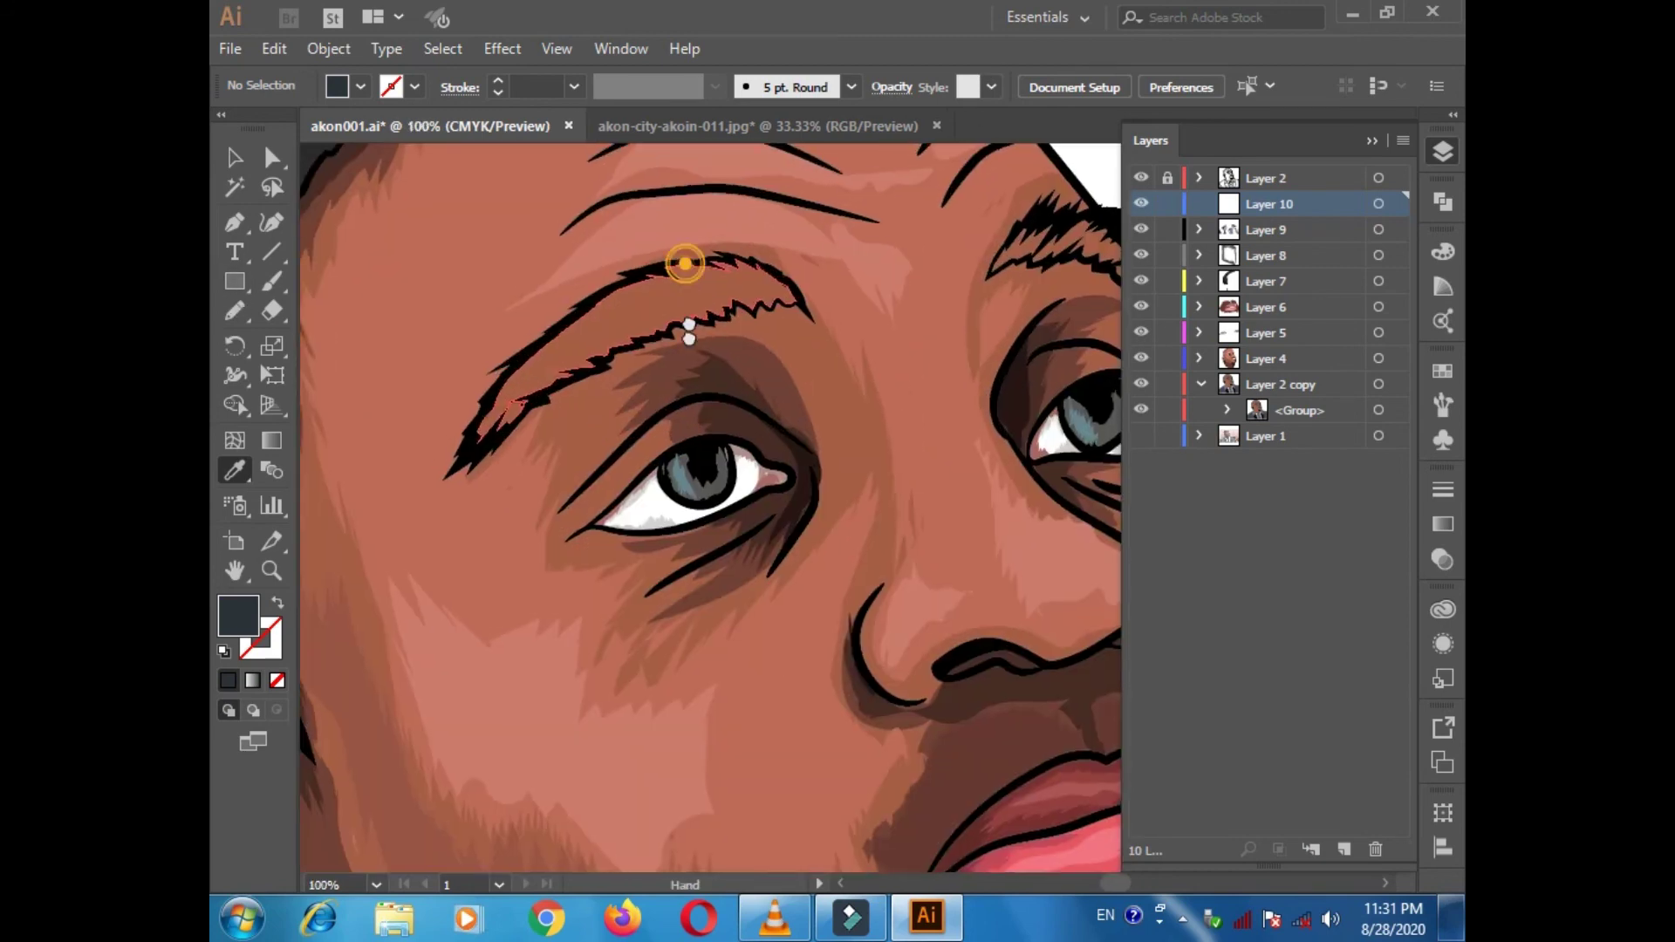
{"action": "left_click", "coordinate": [685, 261]}
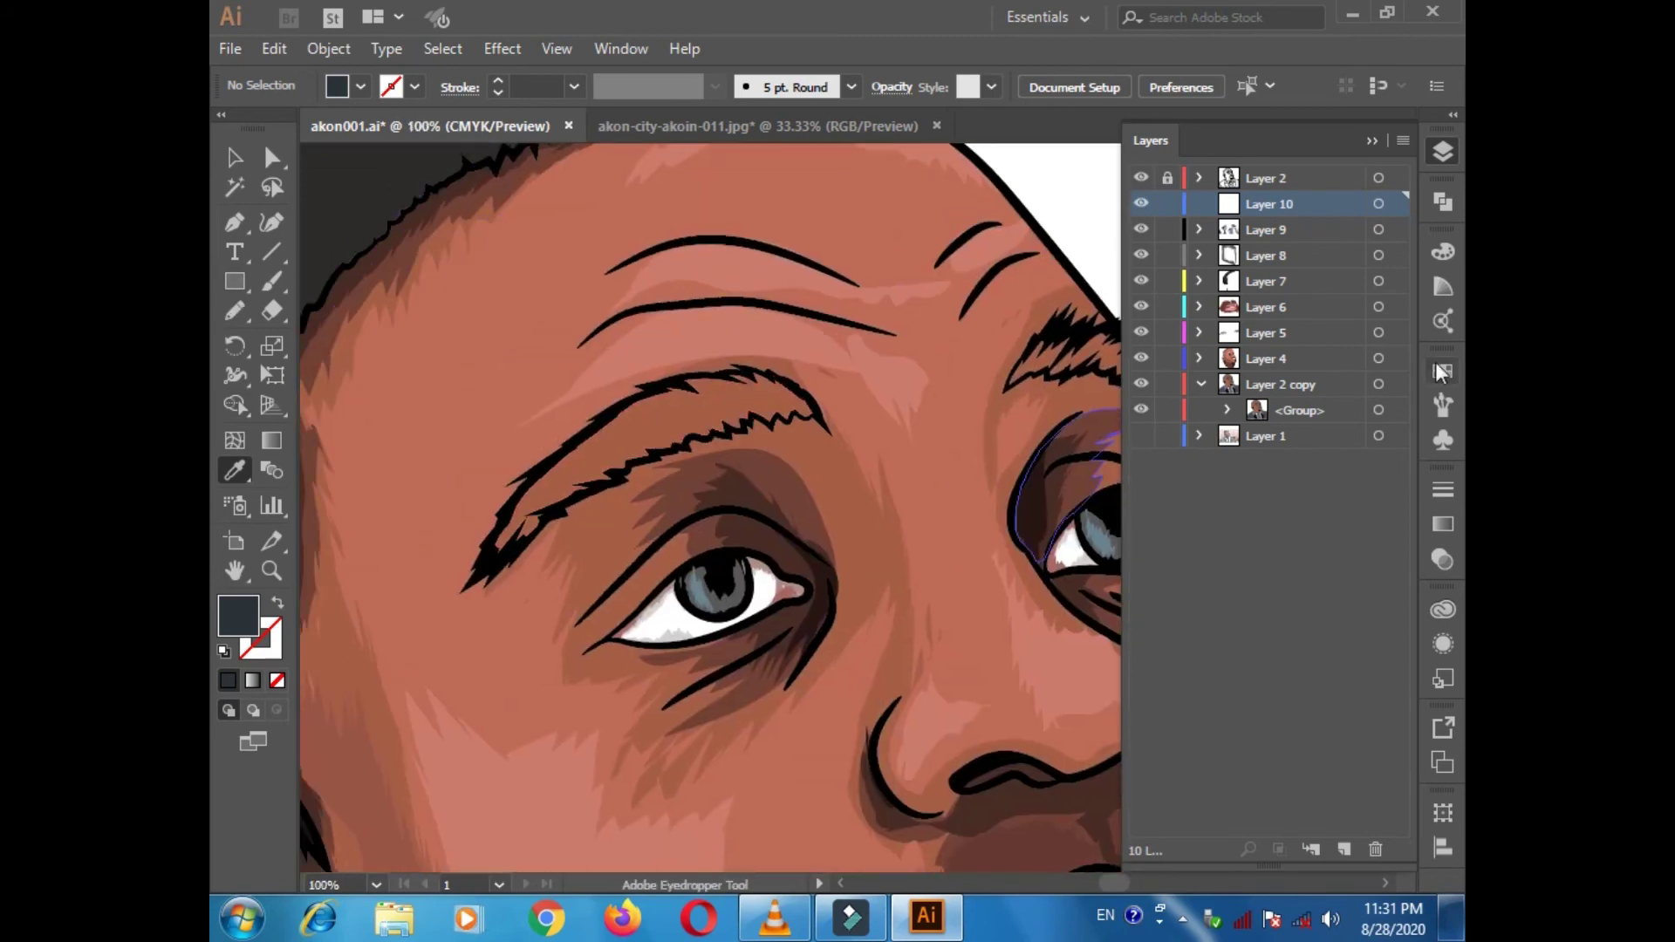
{"action": "left_click", "coordinate": [246, 619]}
{"action": "double_click", "coordinate": [246, 618]}
{"action": "left_click", "coordinate": [1395, 456]}
{"action": "key", "text": "n"}
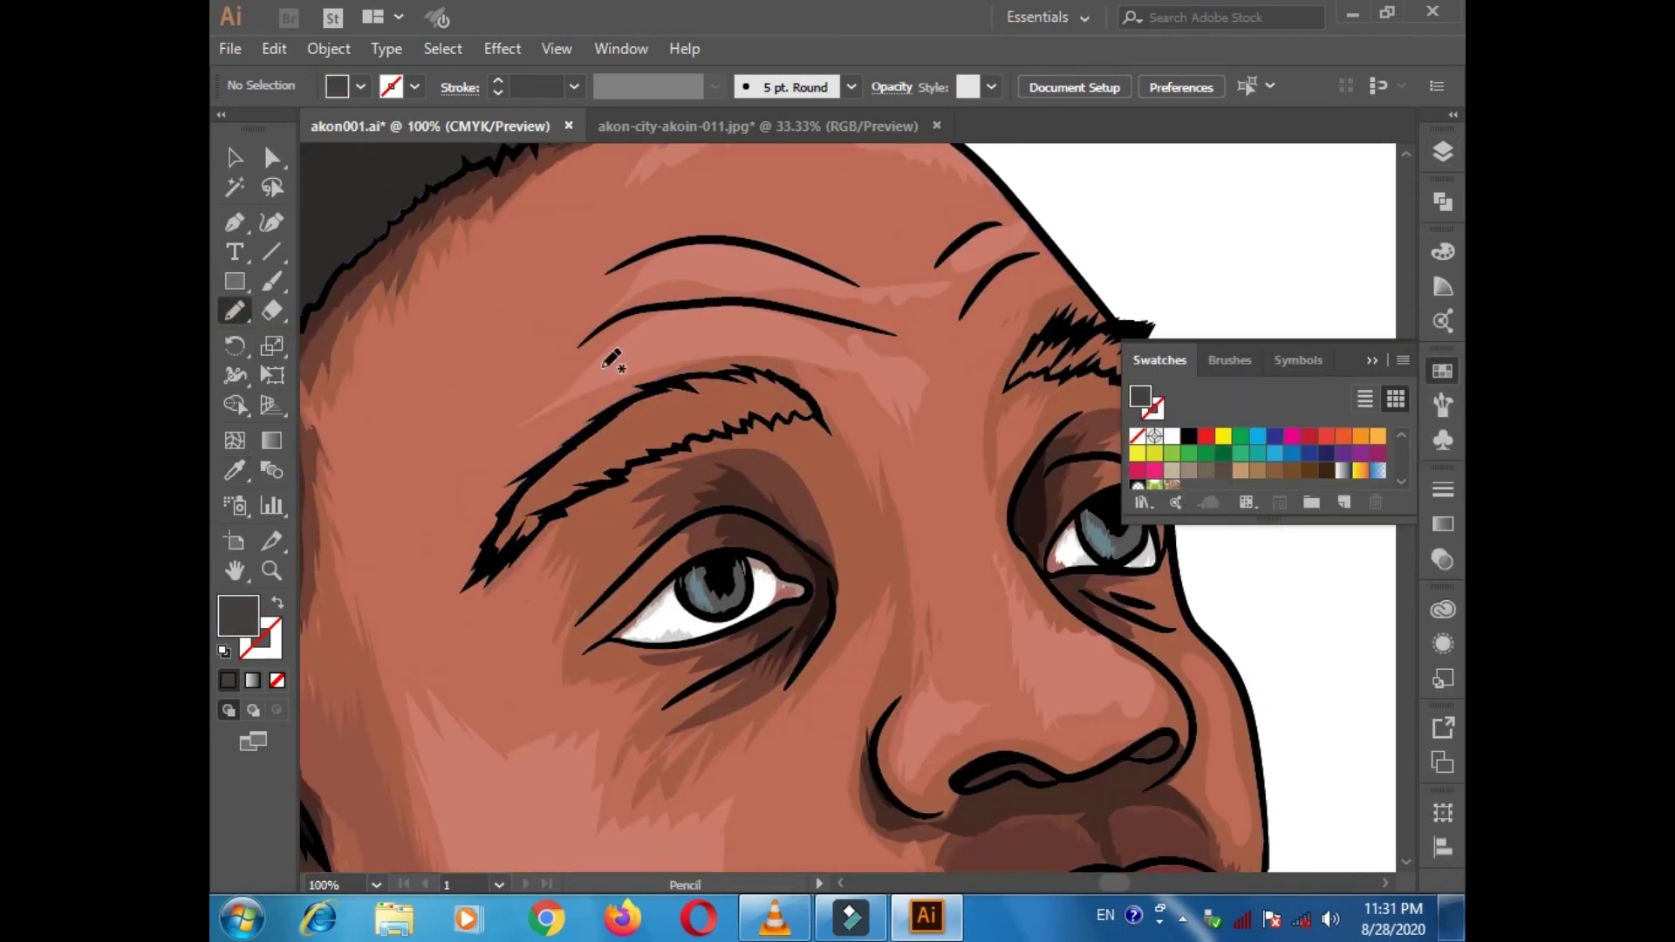
Pencil-draw dark grey filled shapes over both eyebrows.
{"action": "mouse_move", "coordinate": [491, 557]}
{"action": "left_mouse_down"}
{"action": "mouse_move", "coordinate": [646, 390]}
{"action": "mouse_move", "coordinate": [663, 432]}
{"action": "left_mouse_up"}
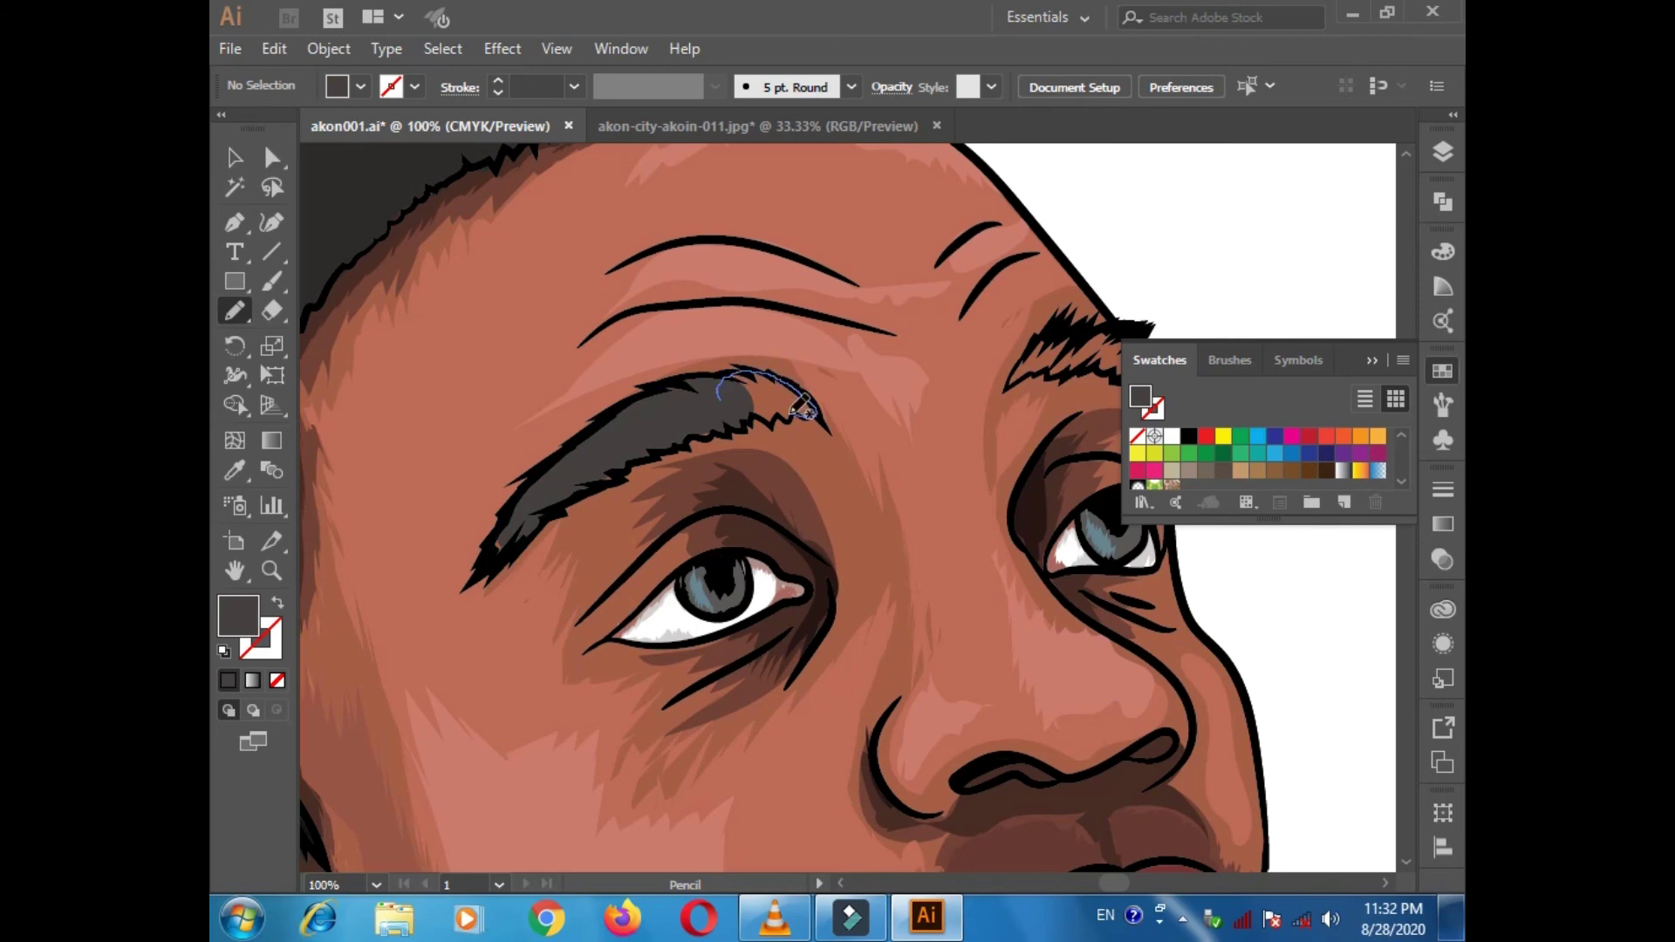
{"action": "left_click_drag", "start_coordinate": [798, 410], "coordinate": [785, 416]}
{"action": "left_click_drag", "start_coordinate": [617, 478], "coordinate": [610, 471]}
{"action": "scroll", "coordinate": [741, 429], "scroll_direction": "right", "scroll_amount": 5}
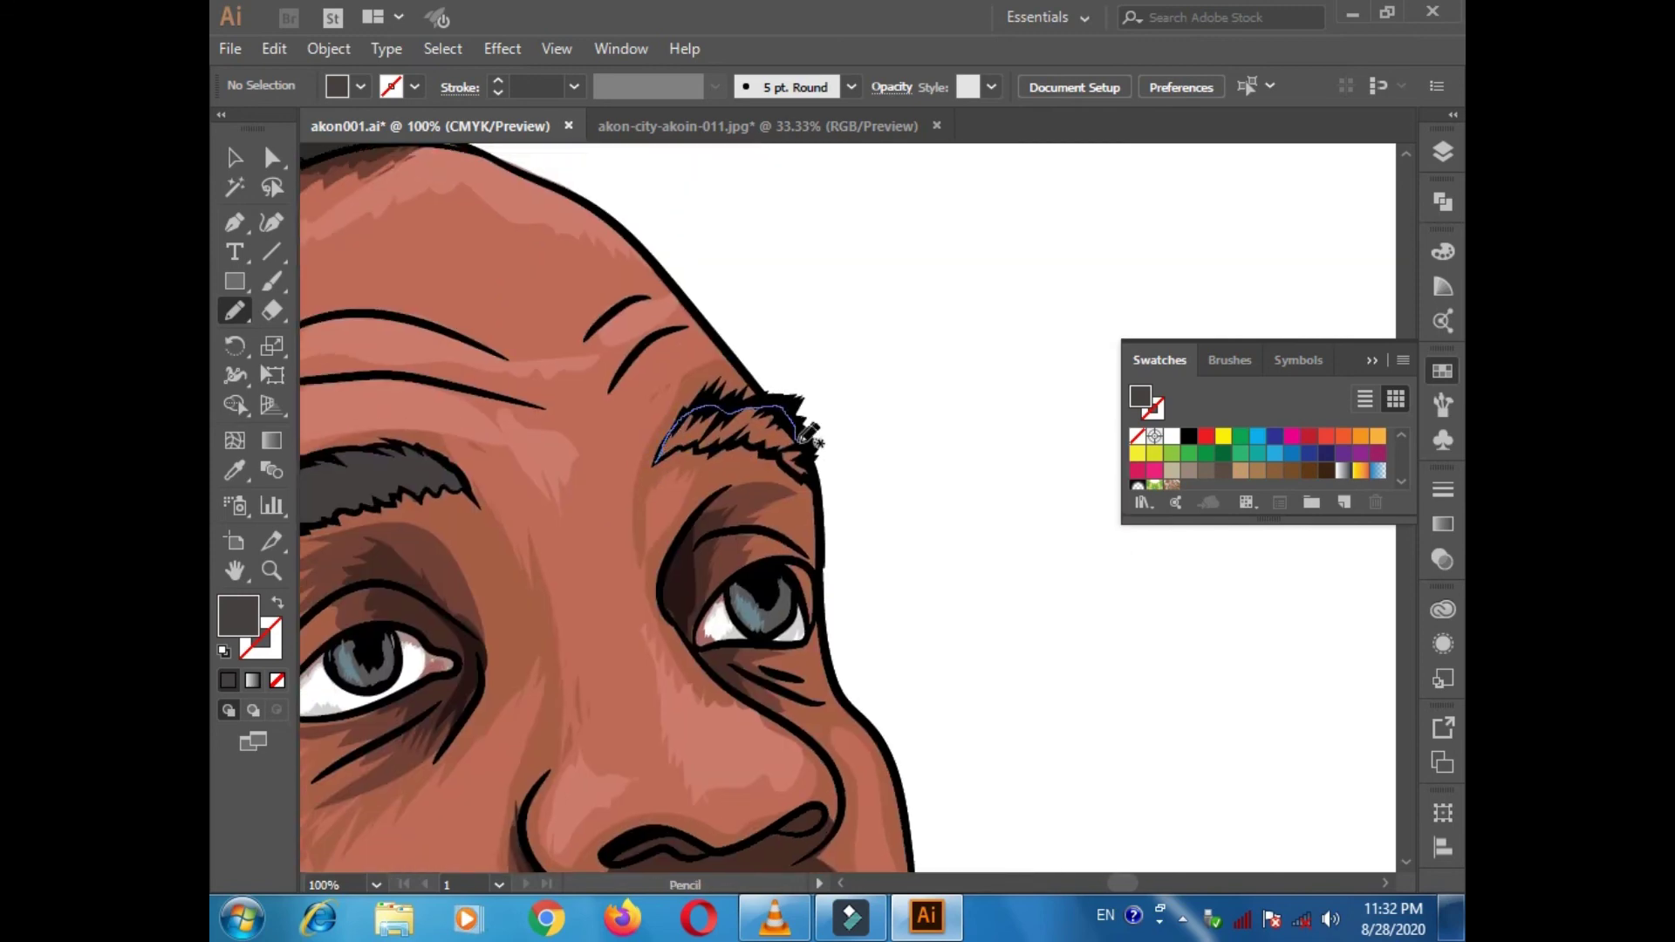
{"action": "left_click_drag", "start_coordinate": [708, 447], "coordinate": [656, 461]}
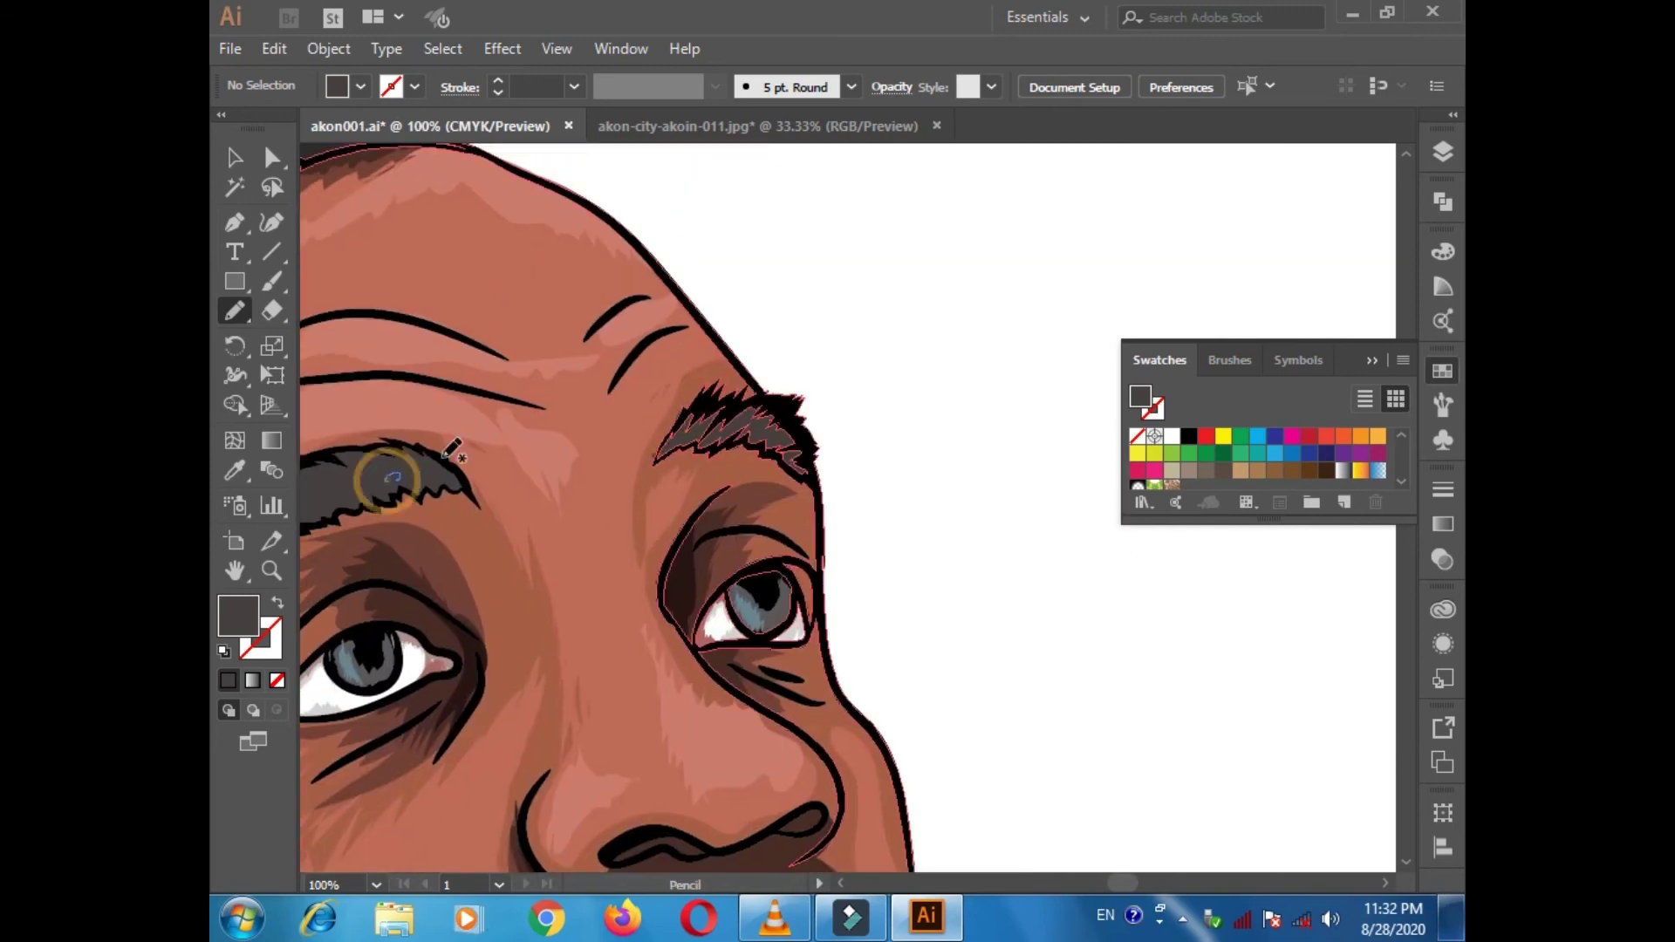
{"action": "key", "text": "ctrl+minus"}
{"action": "key", "text": "ctrl+minus"}
{"action": "key", "text": "F7"}
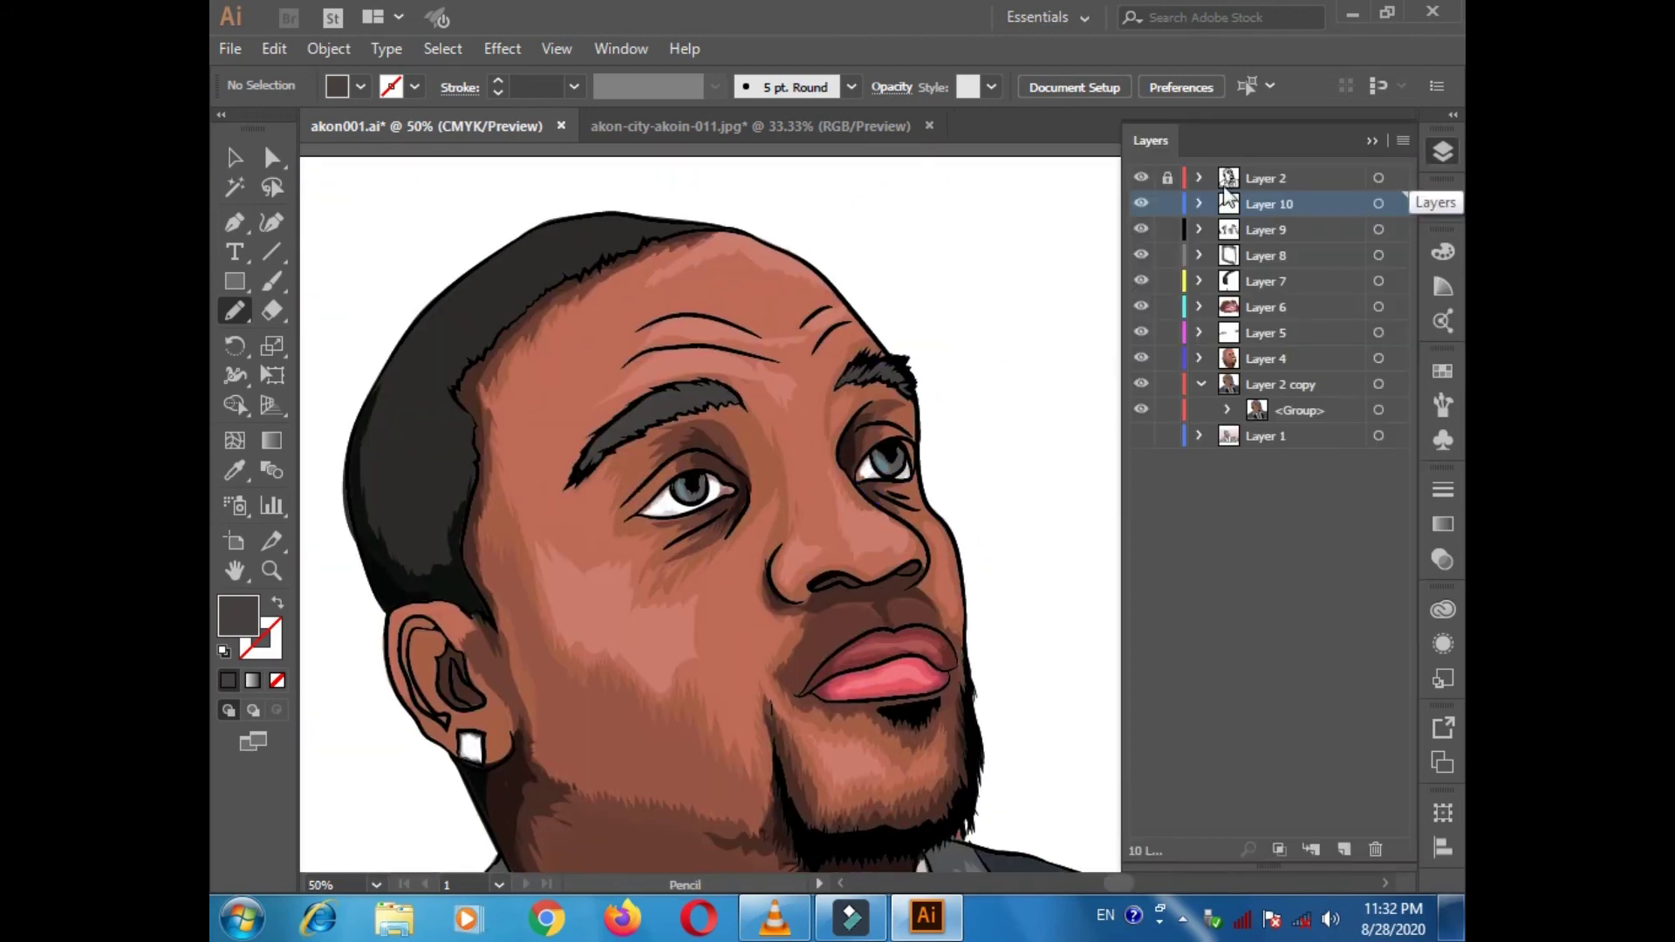
Create Layer 11 and set a light pink skin-tone fill for Pencil shading.
{"action": "key", "text": "i"}
{"action": "left_click", "coordinate": [898, 541]}
{"action": "double_click", "coordinate": [238, 616]}
{"action": "left_click", "coordinate": [1393, 456]}
{"action": "key", "text": "n"}
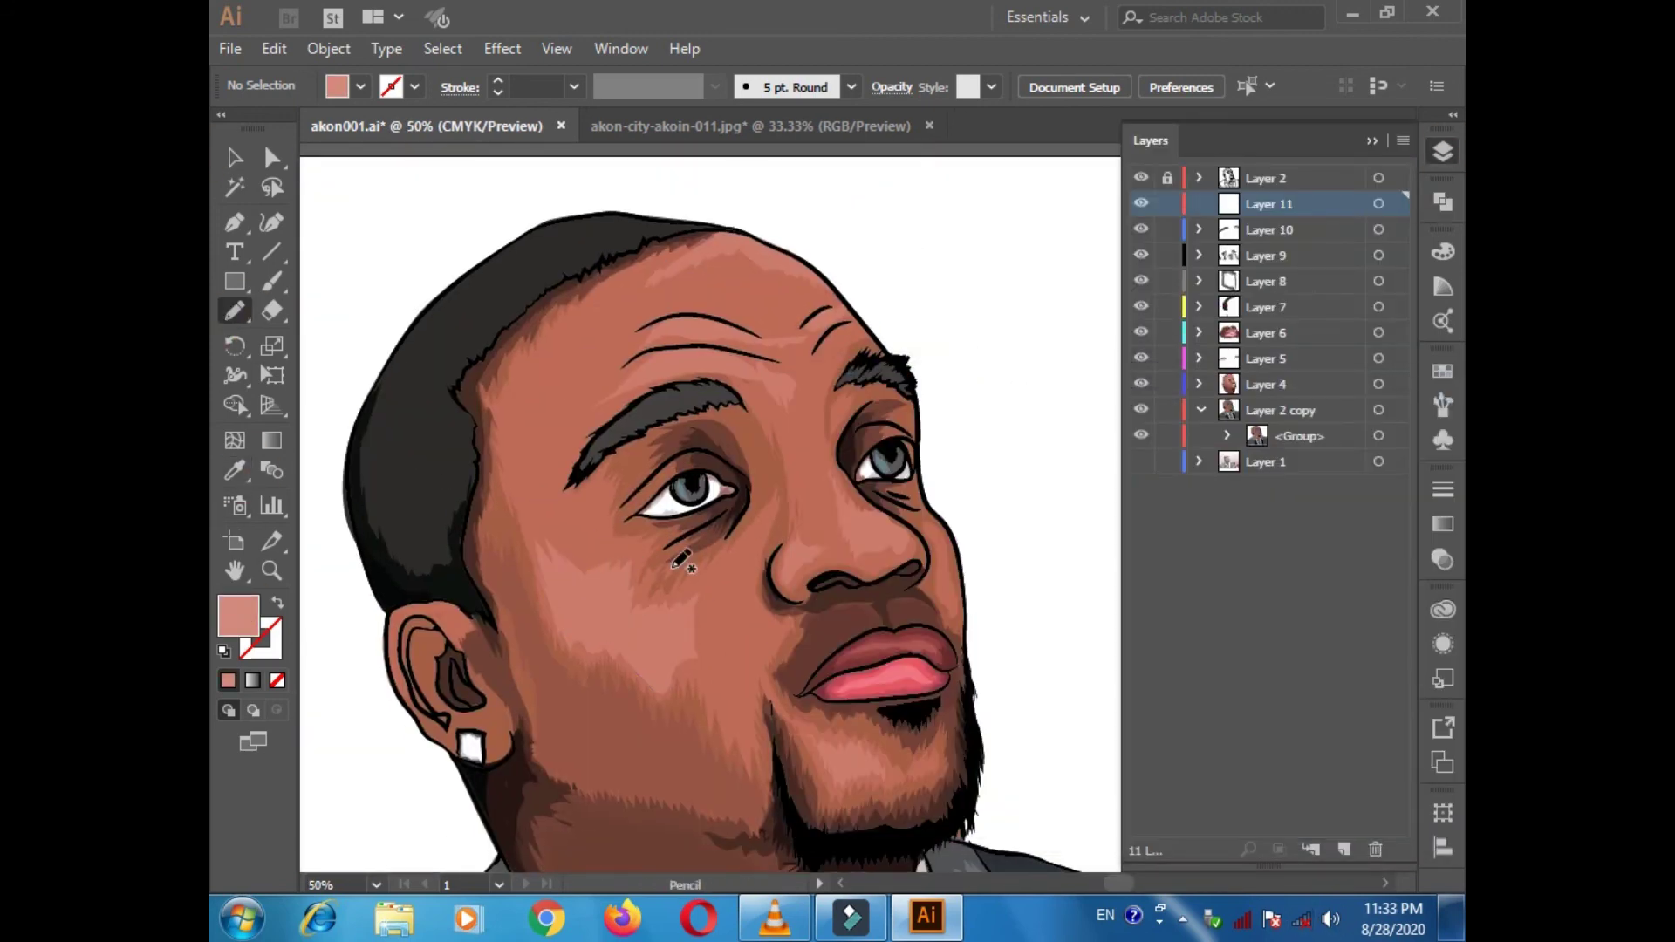